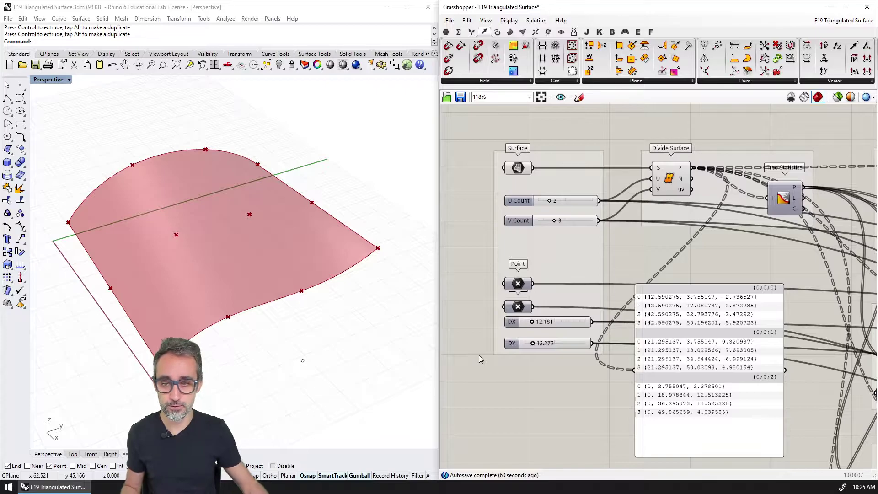
# Turn on the preview of the two 4Point Surface components.
pyautogui.moveTo(192, 231); pyautogui.dragTo(300, 300, button='right')
pyautogui.click(670, 182)
pyautogui.scroll(-3, 725, 243)
pyautogui.moveTo(725, 242); pyautogui.dragTo(505, 220, button='right')
pyautogui.moveTo(701, 158); pyautogui.dragTo(787, 362)
pyautogui.click(536, 240)
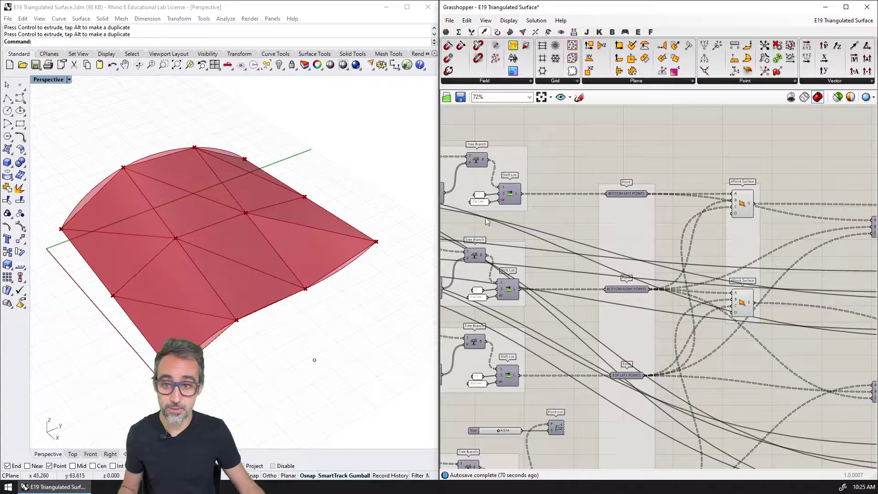
# Set the surface division to a U Count of 5 and a V Count of 7.
pyautogui.moveTo(360, 255); pyautogui.dragTo(340, 261, button='right')
pyautogui.moveTo(610, 258); pyautogui.dragTo(864, 262, button='right')
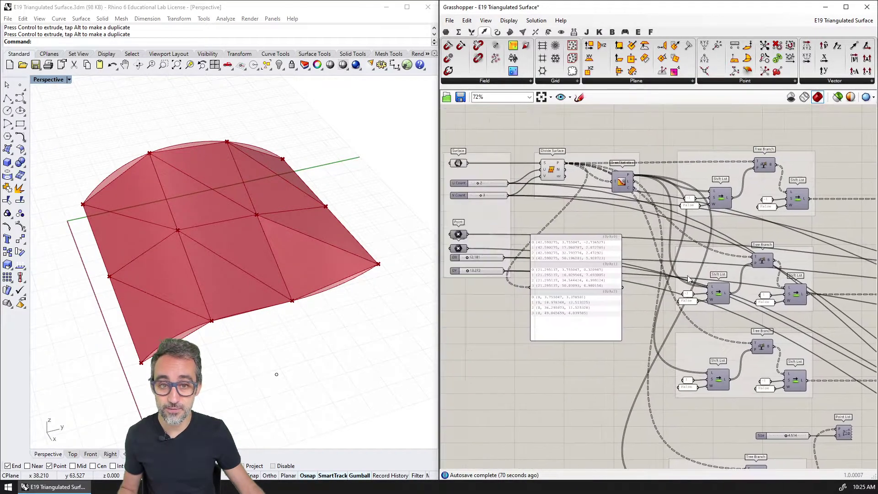
pyautogui.moveTo(504, 196); pyautogui.dragTo(584, 221, button='right')
pyautogui.scroll(6, 583, 221)
pyautogui.moveTo(349, 310)
pyautogui.mouseDown(button='right')
pyautogui.moveTo(309, 275)
pyautogui.moveTo(355, 310)
pyautogui.moveTo(357, 323)
pyautogui.mouseUp(button='right')
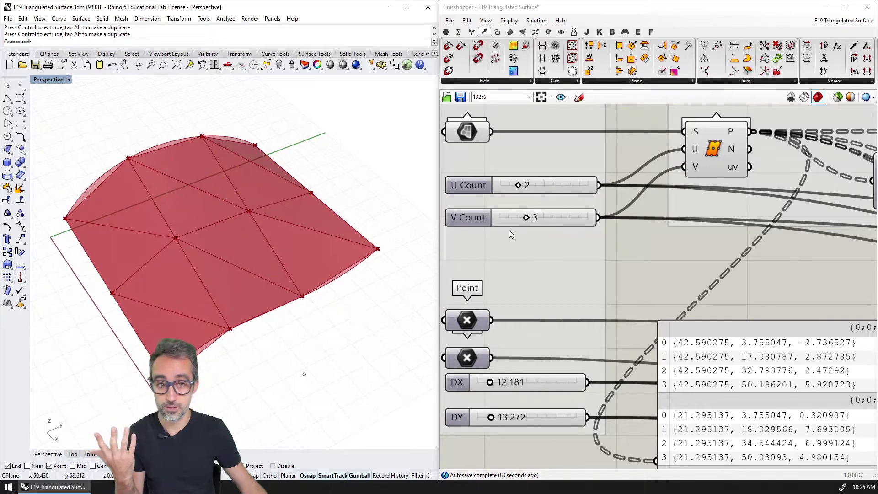
pyautogui.moveTo(518, 185); pyautogui.dragTo(564, 223)
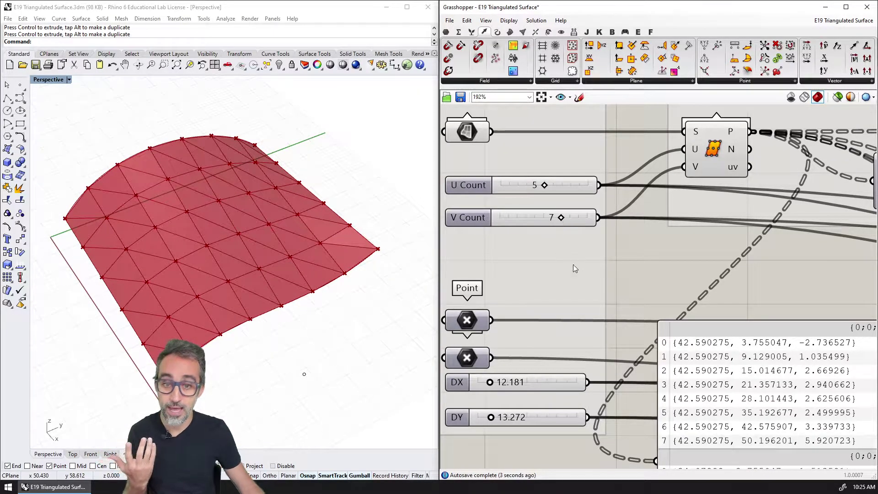
# Turn on the preview of the two output components at the end of the definition and frame the flattened triangles.
pyautogui.scroll(-8, 646, 239)
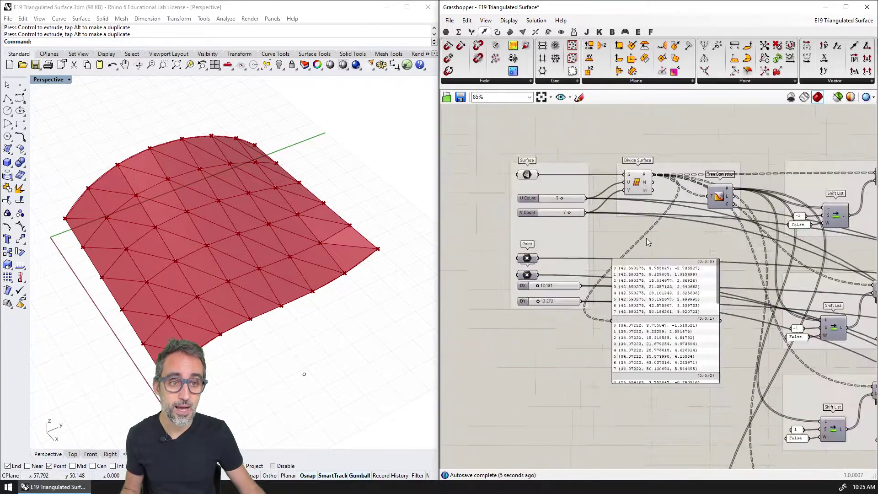
pyautogui.moveTo(702, 152); pyautogui.dragTo(755, 322)
pyautogui.keyDown('shift'); pyautogui.moveTo(343, 279); pyautogui.dragTo(232, 201, button='right'); pyautogui.keyUp('shift')
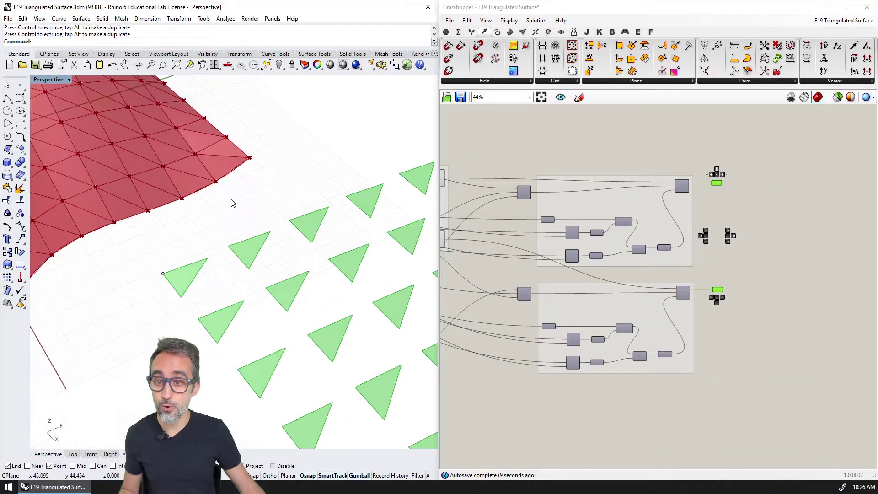
pyautogui.scroll(-8, 232, 202)
pyautogui.keyDown('shift'); pyautogui.moveTo(274, 249); pyautogui.dragTo(224, 210, button='right'); pyautogui.keyUp('shift')
pyautogui.moveTo(213, 240); pyautogui.dragTo(255, 257, button='right')
pyautogui.scroll(-3, 255, 257)
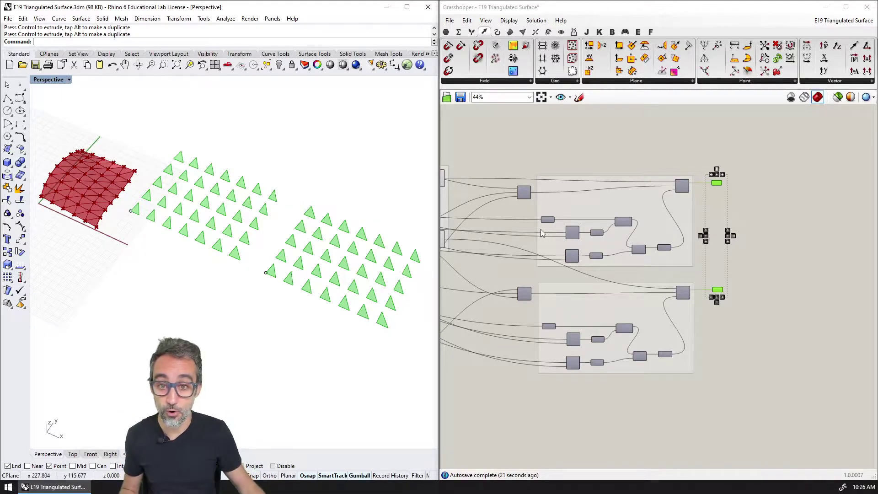
# Turn off the preview of the Divide Surface points.
pyautogui.moveTo(526, 235); pyautogui.dragTo(649, 274, button='right')
pyautogui.moveTo(551, 267); pyautogui.dragTo(613, 277, button='right')
pyautogui.moveTo(732, 273); pyautogui.dragTo(622, 263, button='right')
pyautogui.click(695, 192)
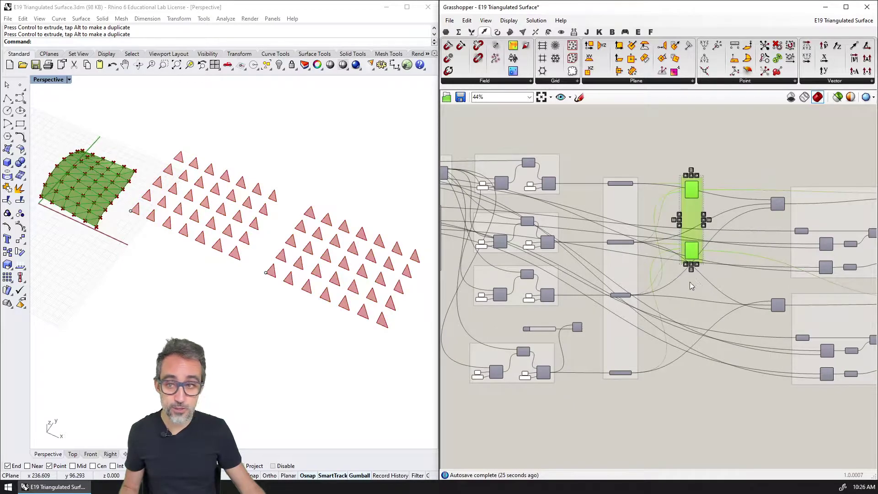
pyautogui.moveTo(444, 215); pyautogui.dragTo(608, 213, button='right')
pyautogui.click(567, 192)
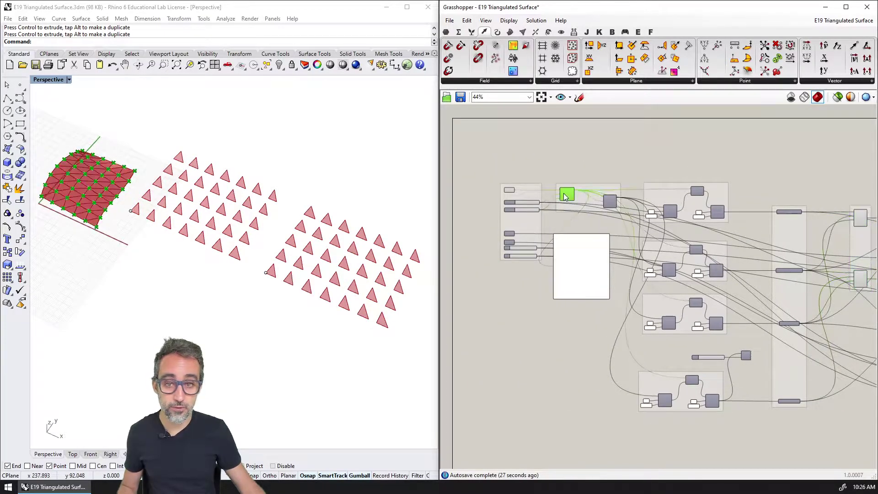
# Switch the preview of the two 4Point Surface components off and on again.
pyautogui.moveTo(762, 198); pyautogui.dragTo(629, 197, button='right')
pyautogui.moveTo(683, 175); pyautogui.dragTo(735, 285)
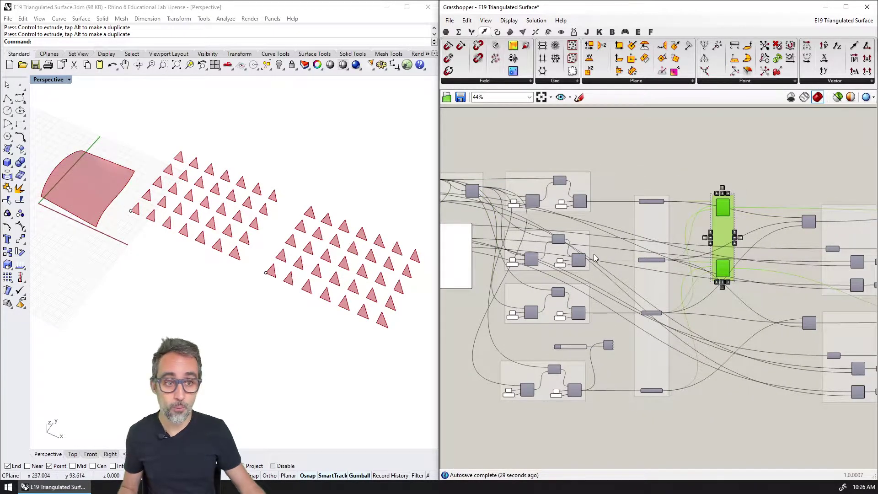
pyautogui.moveTo(596, 241); pyautogui.dragTo(629, 256, button='right')
pyautogui.scroll(6, 630, 256)
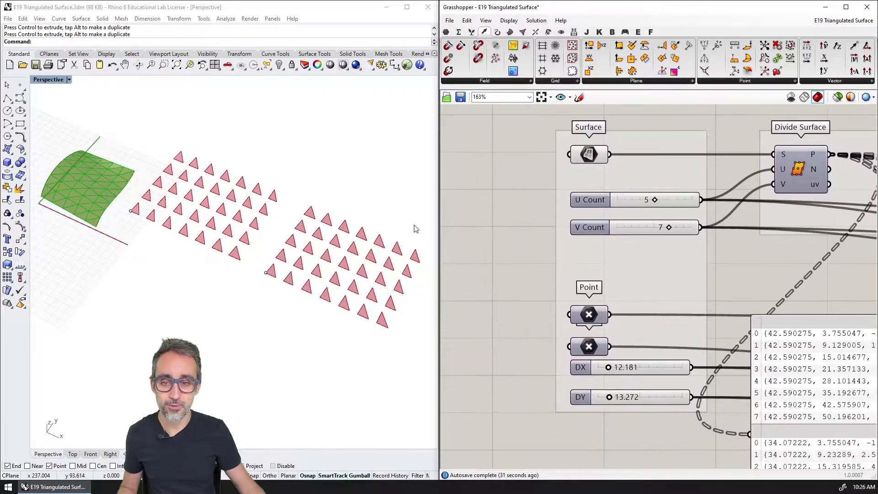
# Maximize the Rhino window and minimize Grasshopper to view the whole triangulated model and its flattened pieces.
pyautogui.click(407, 7)
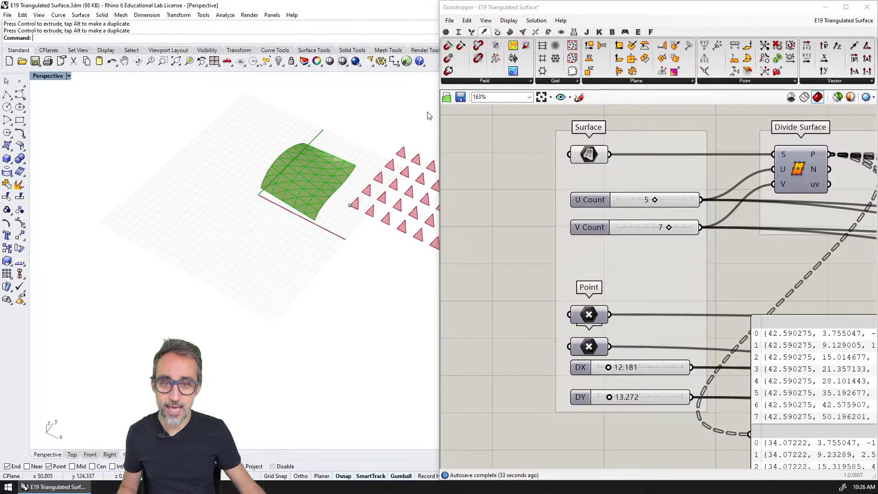
pyautogui.click(825, 9)
pyautogui.moveTo(567, 182); pyautogui.dragTo(543, 169, button='right')
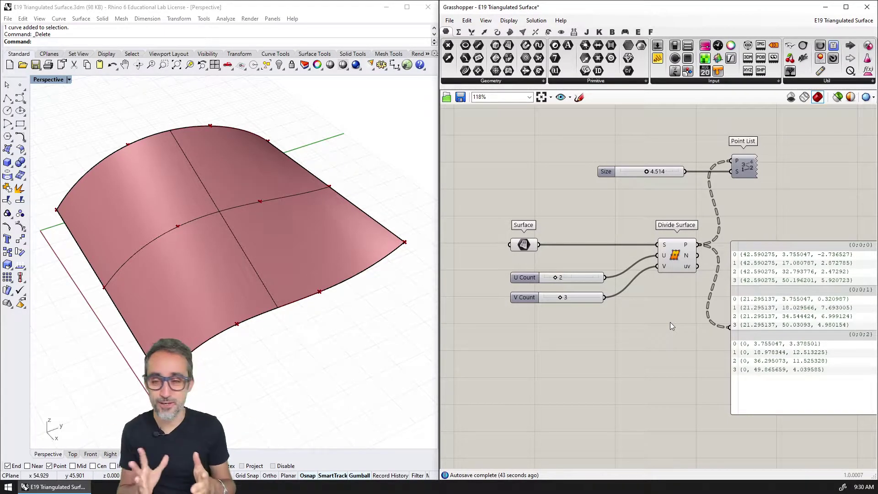
# Reference the curved surface from the viewport as the single surface of the Surface parameter.
pyautogui.moveTo(426, 295); pyautogui.dragTo(276, 302, button='right')
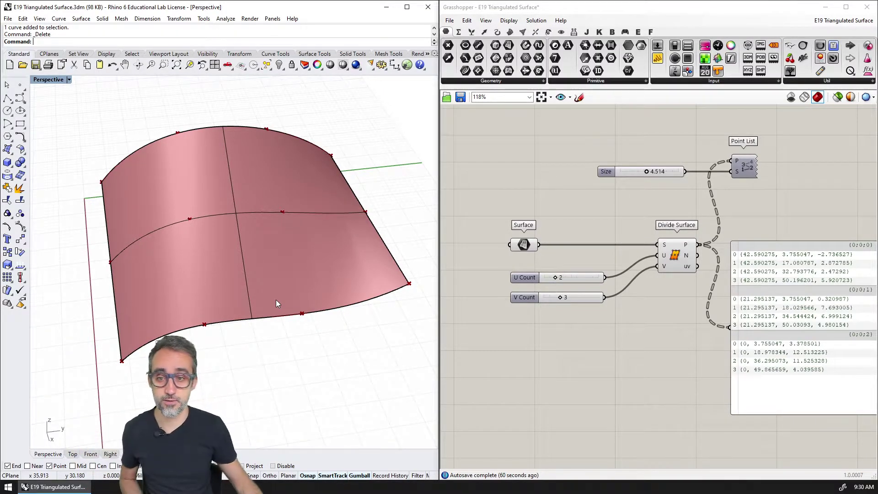
pyautogui.click(526, 245)
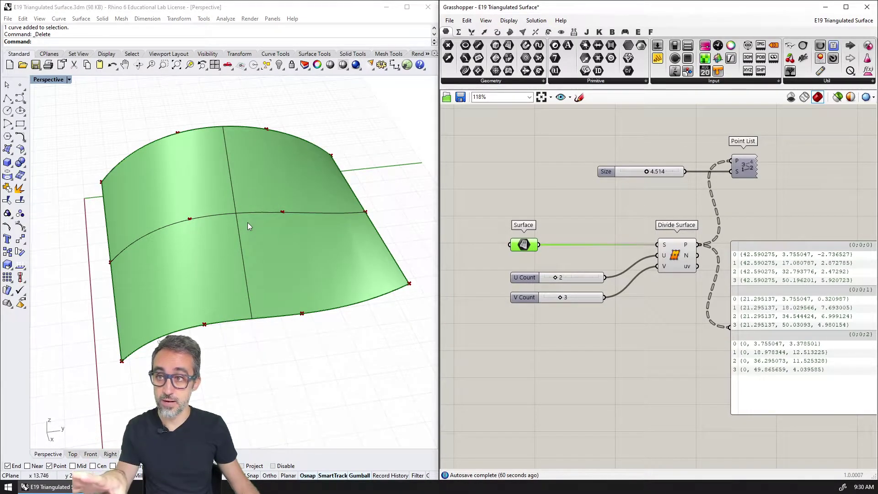
pyautogui.moveTo(524, 243); pyautogui.dragTo(511, 229, button='right')
pyautogui.click(523, 223)
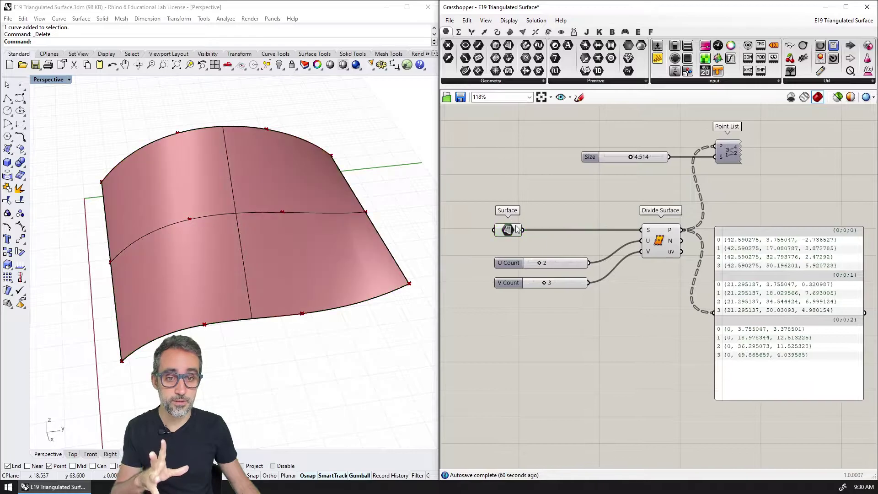
pyautogui.scroll(2, 522, 224)
pyautogui.click(509, 235)
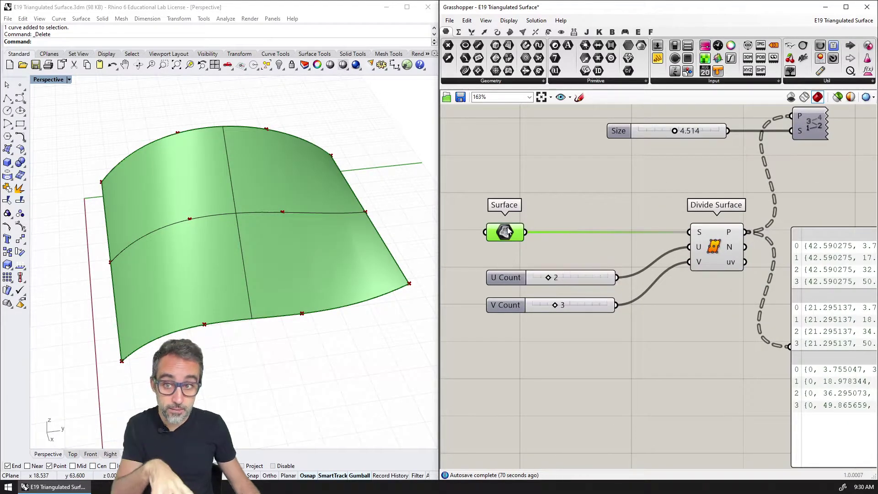
pyautogui.rightClick(510, 232)
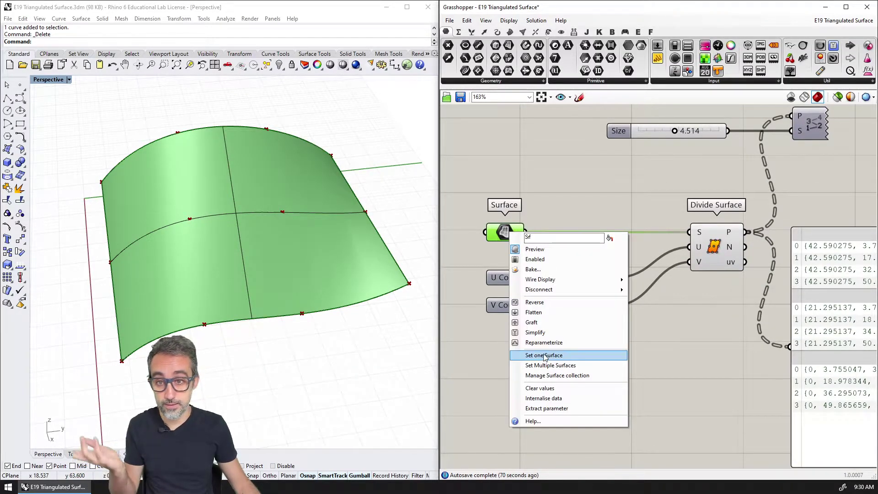
pyautogui.click(543, 355)
pyautogui.click(255, 239)
pyautogui.click(599, 210)
# Examine the Divide Surface component, its U and V counts, and the point branches listed in the connected panel.
pyautogui.moveTo(677, 198); pyautogui.dragTo(605, 199, button='right')
pyautogui.scroll(-2, 604, 200)
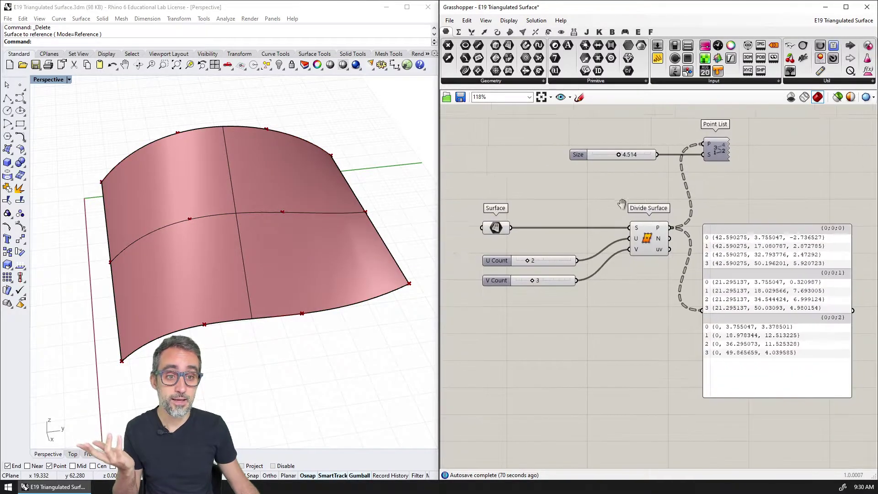
pyautogui.click(666, 250)
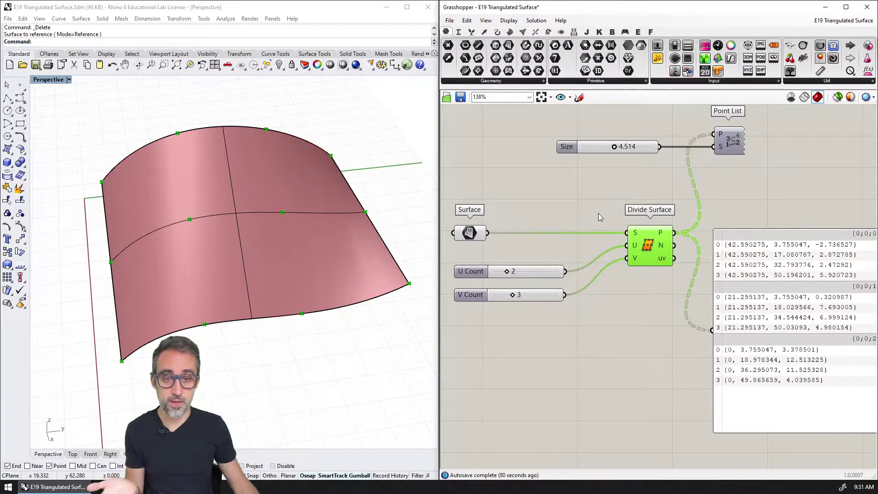
pyautogui.scroll(-1, 598, 213)
pyautogui.moveTo(596, 218); pyautogui.dragTo(577, 200, button='right')
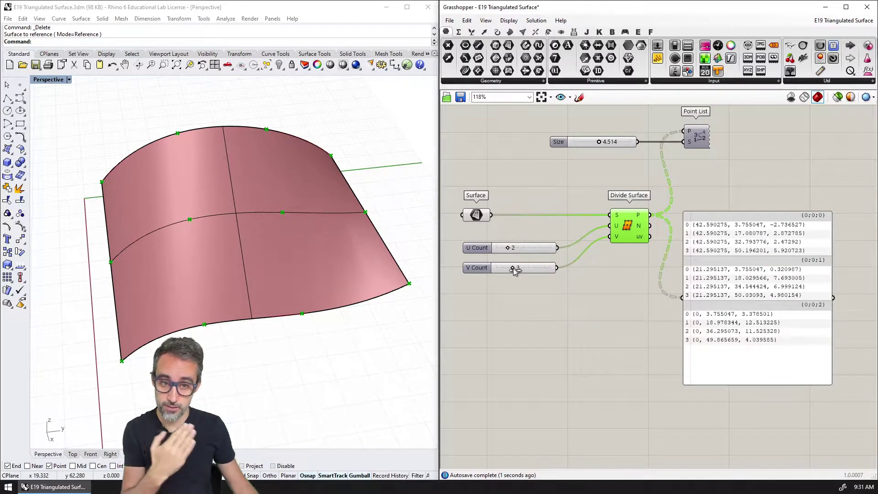
pyautogui.moveTo(694, 236); pyautogui.dragTo(658, 228, button='right')
pyautogui.click(659, 188)
pyautogui.scroll(1, 657, 174)
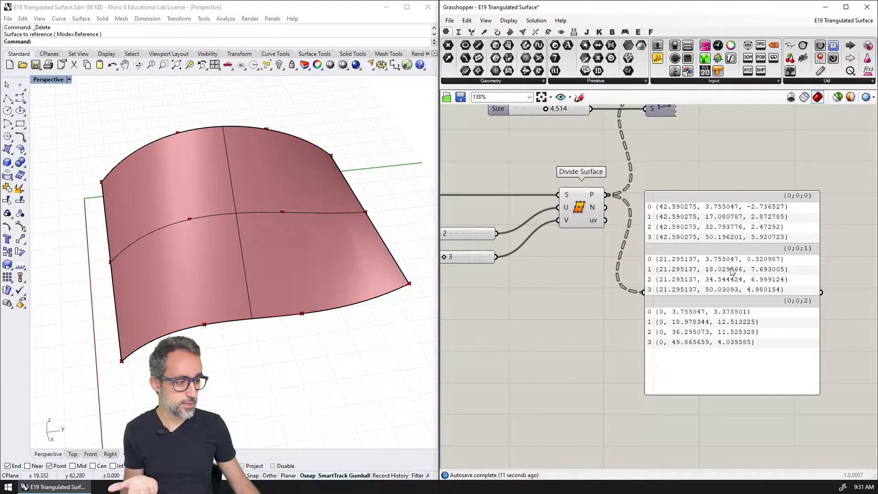
pyautogui.scroll(-2, 733, 247)
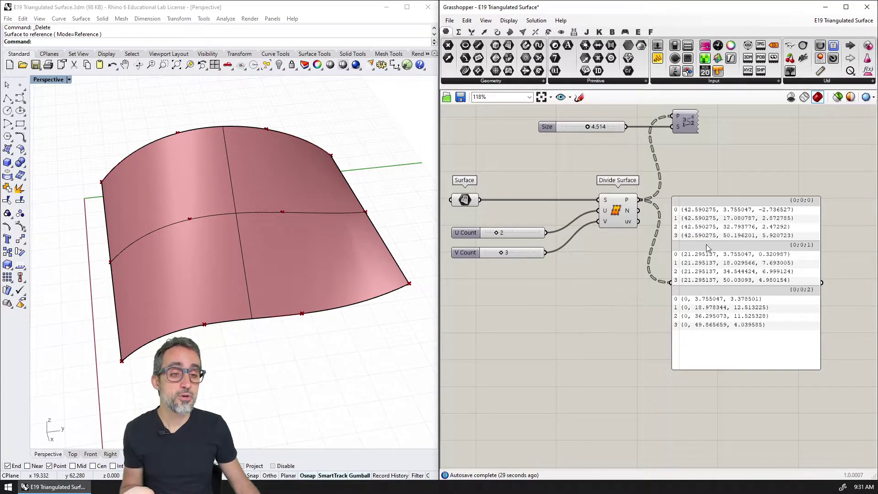
# Turn on the preview of the Point List component to number the division points.
pyautogui.moveTo(706, 244); pyautogui.dragTo(699, 241, button='right')
pyautogui.click(680, 124)
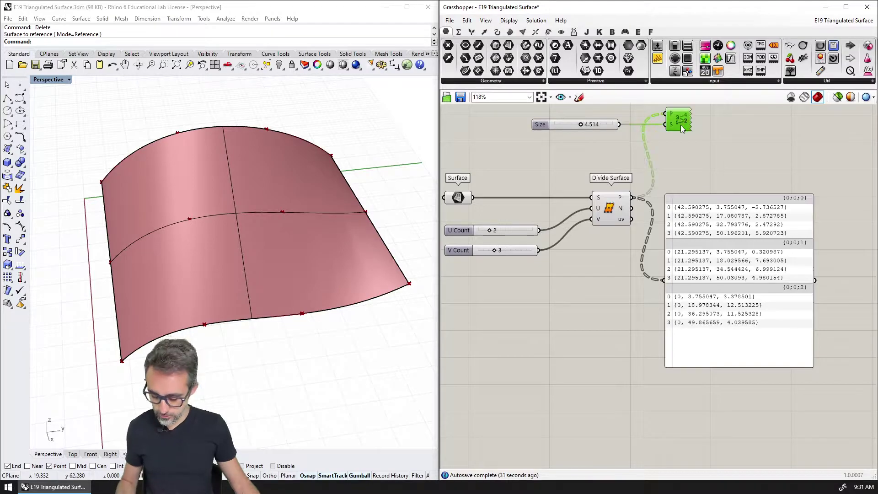
pyautogui.click(684, 155)
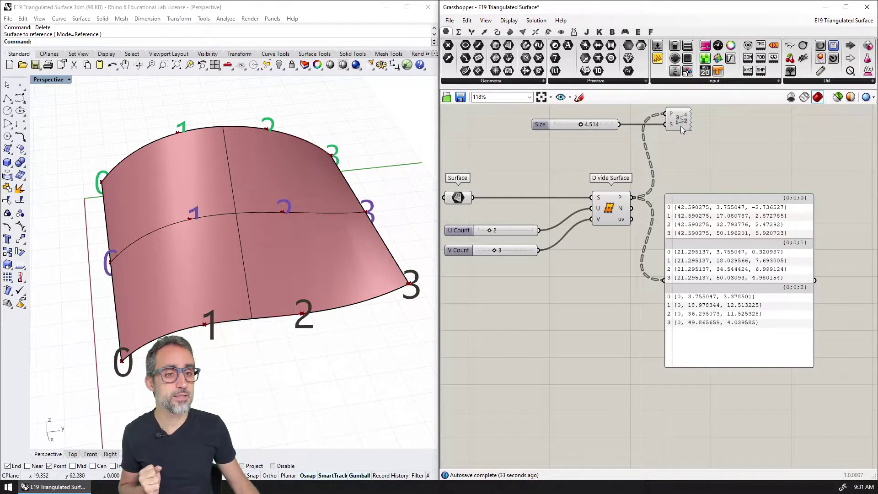
# Hide the original curved surface in Rhino with the Hide command.
pyautogui.click(235, 217)
pyautogui.write('Hide')
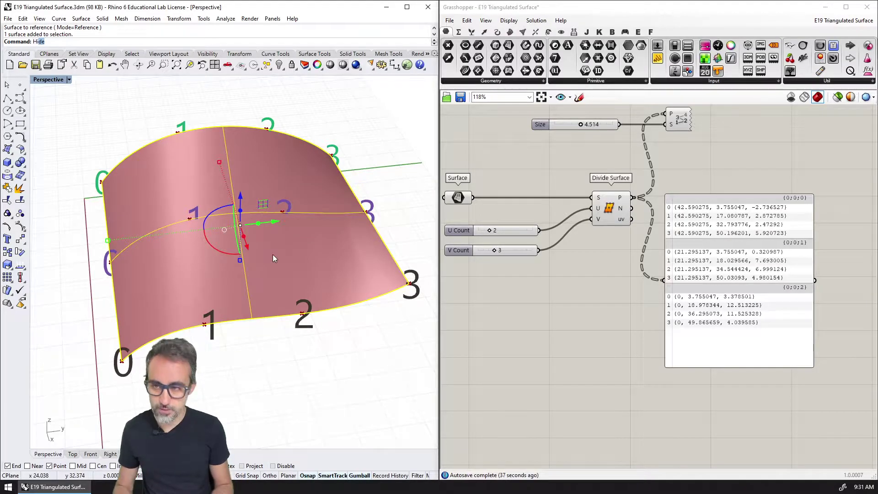
pyautogui.press('Return')
pyautogui.moveTo(273, 254); pyautogui.dragTo(356, 312, button='right')
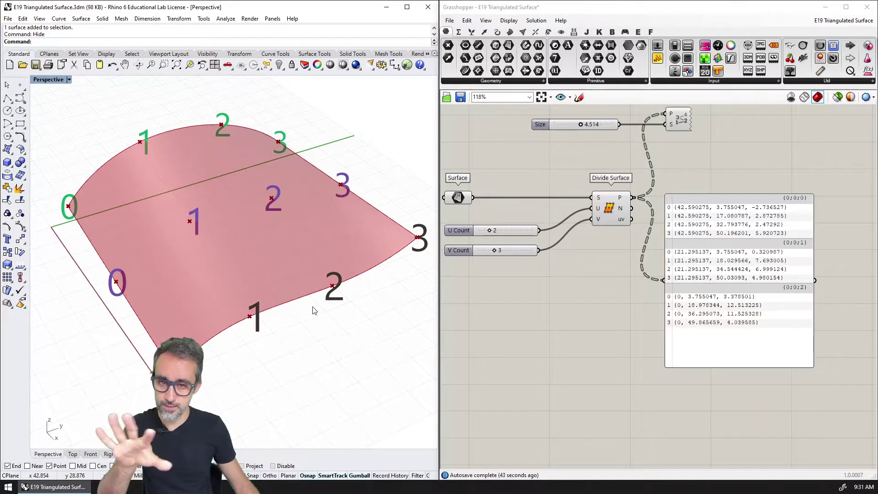
pyautogui.click(574, 260)
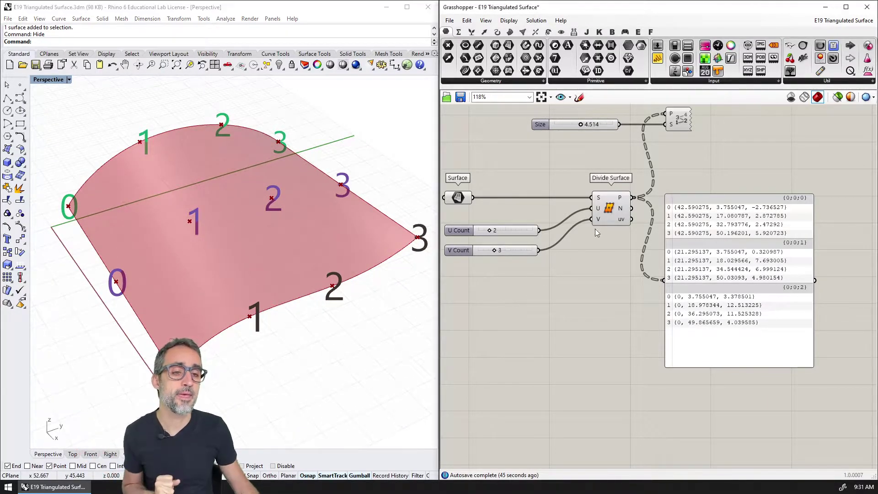
pyautogui.click(678, 121)
pyautogui.click(684, 154)
pyautogui.click(680, 121)
pyautogui.click(676, 145)
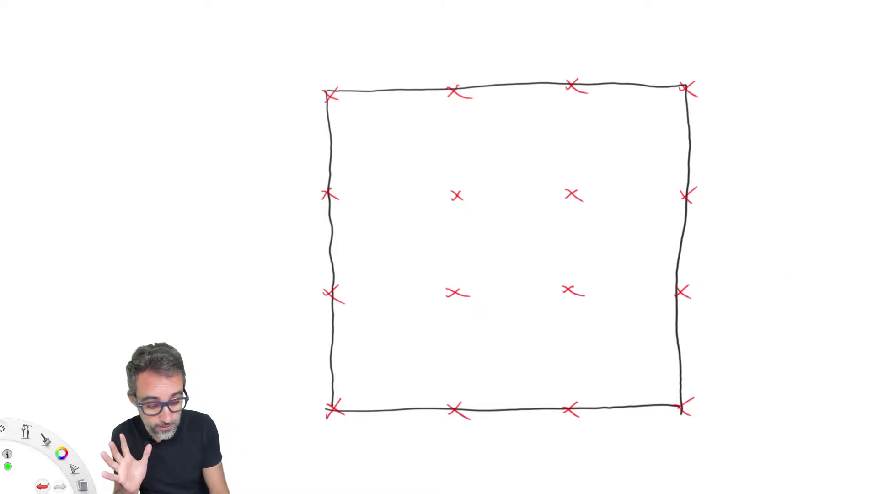
# On the sketch canvas, circle the grid's lower-left corner point and its two neighbours in green and connect them into a triangle.
pyautogui.moveTo(348, 392)
pyautogui.mouseDown()
pyautogui.moveTo(322, 420)
pyautogui.moveTo(317, 396)
pyautogui.moveTo(327, 428)
pyautogui.mouseUp()
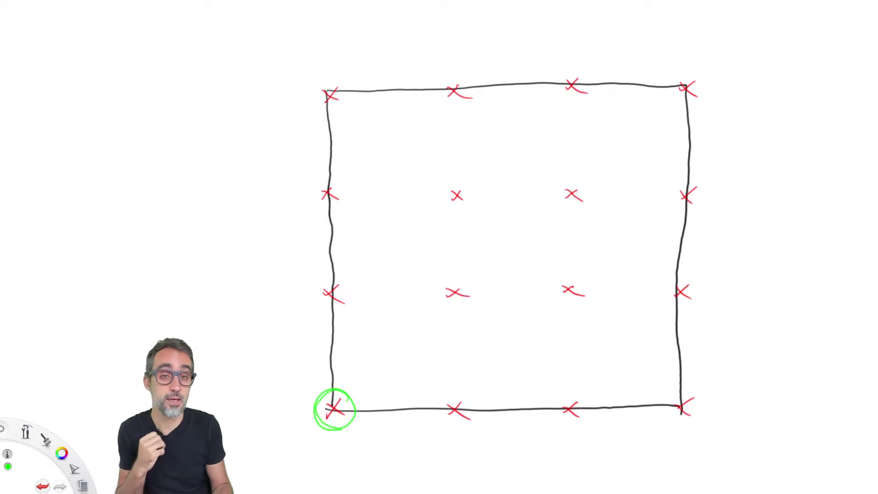
pyautogui.moveTo(341, 402)
pyautogui.mouseDown()
pyautogui.moveTo(447, 398)
pyautogui.moveTo(440, 417)
pyautogui.moveTo(439, 400)
pyautogui.moveTo(468, 417)
pyautogui.mouseUp()
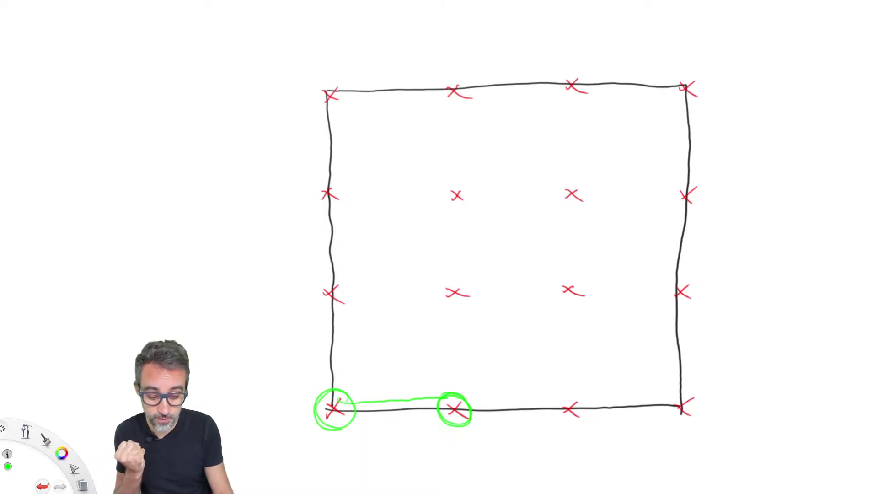
pyautogui.moveTo(440, 390)
pyautogui.mouseDown()
pyautogui.moveTo(345, 303)
pyautogui.moveTo(349, 286)
pyautogui.mouseUp()
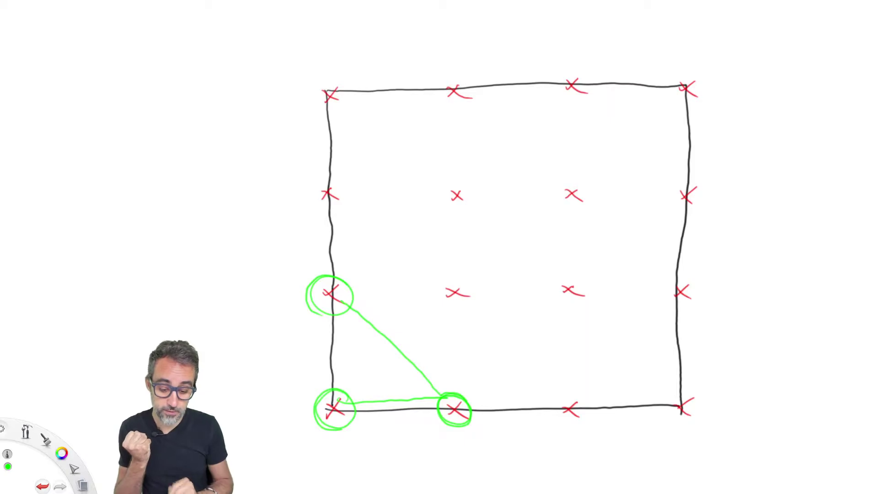
pyautogui.moveTo(339, 306); pyautogui.dragTo(343, 394)
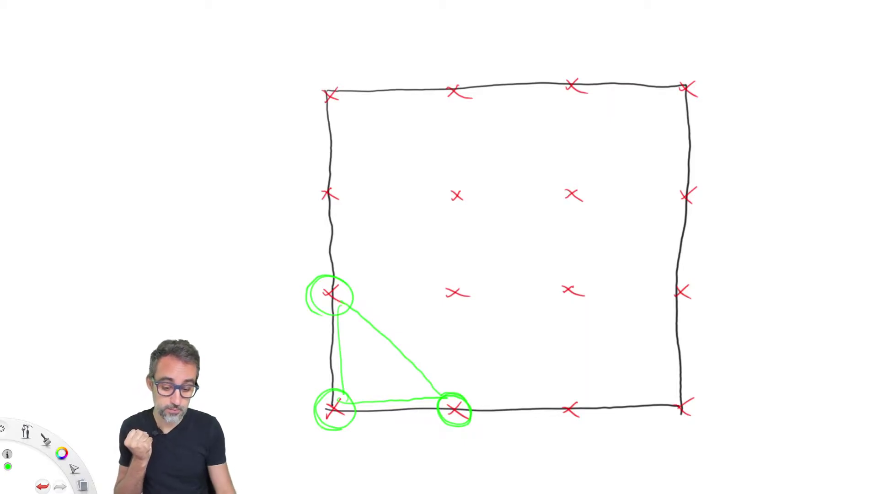
# Hatch the lower-left triangle in green and circle the grid's lower-left corner point again.
pyautogui.moveTo(348, 308)
pyautogui.mouseDown()
pyautogui.moveTo(393, 380)
pyautogui.moveTo(407, 368)
pyautogui.moveTo(435, 394)
pyautogui.mouseUp()
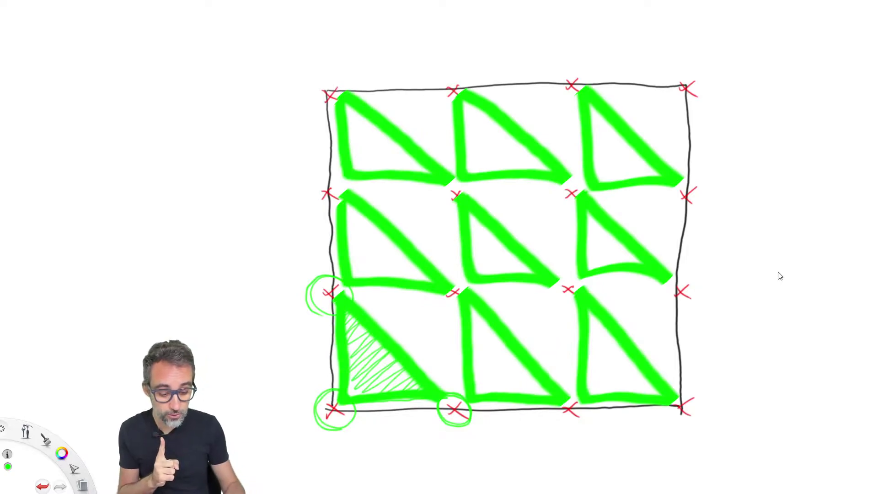
pyautogui.moveTo(331, 389)
pyautogui.mouseDown()
pyautogui.moveTo(313, 403)
pyautogui.moveTo(358, 407)
pyautogui.moveTo(338, 432)
pyautogui.moveTo(352, 411)
pyautogui.mouseUp()
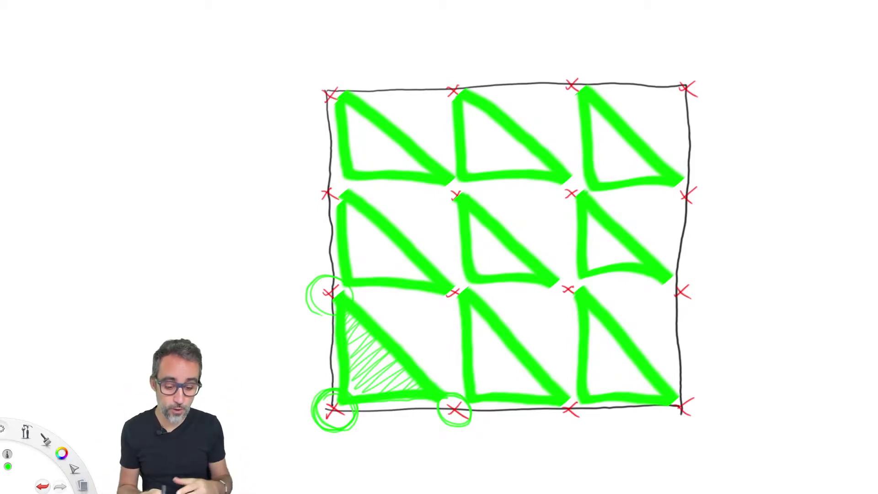
# Circle the lower-left corner points of the nine triangles in green, row by row from the bottom.
pyautogui.moveTo(338, 389); pyautogui.dragTo(324, 397)
pyautogui.moveTo(460, 404)
pyautogui.mouseDown()
pyautogui.moveTo(452, 397)
pyautogui.moveTo(442, 408)
pyautogui.mouseUp()
pyautogui.moveTo(575, 399); pyautogui.dragTo(589, 404)
pyautogui.moveTo(356, 293); pyautogui.dragTo(316, 297)
pyautogui.moveTo(480, 288)
pyautogui.mouseDown()
pyautogui.moveTo(445, 304)
pyautogui.moveTo(464, 277)
pyautogui.mouseUp()
pyautogui.moveTo(578, 281)
pyautogui.mouseDown()
pyautogui.moveTo(551, 301)
pyautogui.moveTo(585, 279)
pyautogui.mouseUp()
pyautogui.moveTo(348, 187); pyautogui.dragTo(340, 180)
pyautogui.moveTo(475, 183); pyautogui.dragTo(450, 208)
pyautogui.moveTo(583, 179)
pyautogui.mouseDown()
pyautogui.moveTo(576, 201)
pyautogui.moveTo(547, 208)
pyautogui.mouseUp()
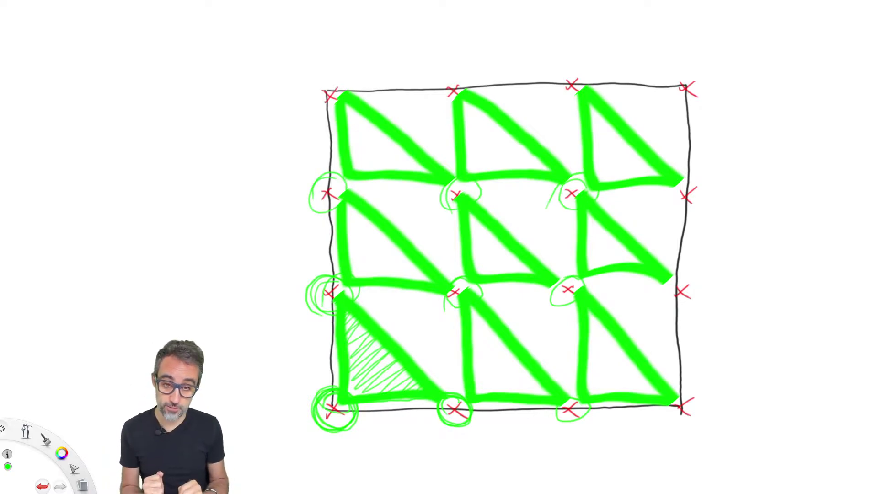
# Circle the lower-right corner points of the nine triangles in green, row by row from the bottom.
pyautogui.moveTo(463, 376)
pyautogui.mouseDown()
pyautogui.moveTo(481, 393)
pyautogui.moveTo(444, 416)
pyautogui.mouseUp()
pyautogui.moveTo(556, 396)
pyautogui.mouseDown()
pyautogui.moveTo(557, 421)
pyautogui.moveTo(573, 404)
pyautogui.mouseUp()
pyautogui.moveTo(678, 391)
pyautogui.mouseDown()
pyautogui.moveTo(699, 415)
pyautogui.moveTo(680, 383)
pyautogui.mouseUp()
pyautogui.moveTo(458, 280)
pyautogui.mouseDown()
pyautogui.moveTo(479, 274)
pyautogui.moveTo(461, 292)
pyautogui.mouseUp()
pyautogui.moveTo(576, 271); pyautogui.dragTo(569, 291)
pyautogui.moveTo(663, 285)
pyautogui.mouseDown()
pyautogui.moveTo(663, 298)
pyautogui.moveTo(686, 264)
pyautogui.mouseUp()
pyautogui.moveTo(450, 182); pyautogui.dragTo(476, 181)
pyautogui.moveTo(559, 183); pyautogui.dragTo(566, 207)
pyautogui.moveTo(669, 186); pyautogui.dragTo(677, 173)
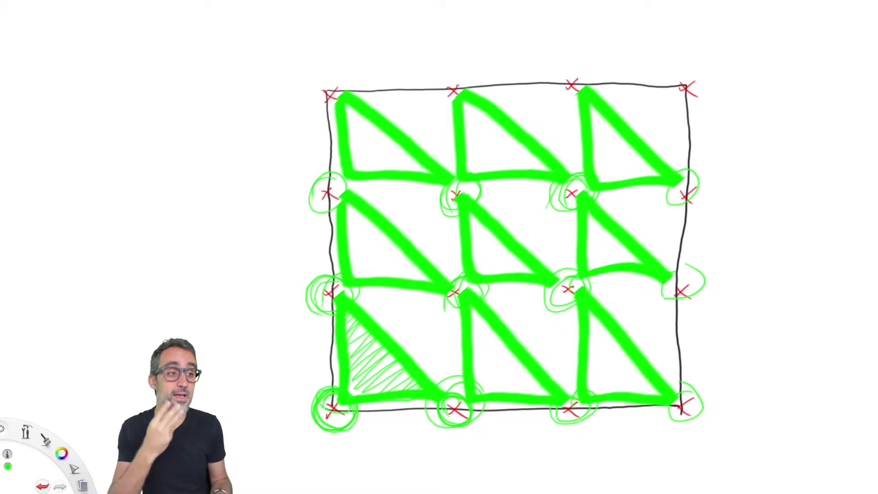
# Circle the upper-left corner points of the nine triangles in green, row by row from the bottom.
pyautogui.moveTo(360, 256)
pyautogui.mouseDown()
pyautogui.moveTo(288, 274)
pyautogui.moveTo(318, 274)
pyautogui.mouseUp()
pyautogui.moveTo(460, 329); pyautogui.dragTo(510, 269)
pyautogui.moveTo(574, 256); pyautogui.dragTo(606, 274)
pyautogui.moveTo(324, 167)
pyautogui.mouseDown()
pyautogui.moveTo(366, 185)
pyautogui.moveTo(305, 216)
pyautogui.mouseUp()
pyautogui.moveTo(489, 165)
pyautogui.mouseDown()
pyautogui.moveTo(446, 237)
pyautogui.moveTo(444, 213)
pyautogui.mouseUp()
pyautogui.moveTo(583, 163)
pyautogui.mouseDown()
pyautogui.moveTo(549, 204)
pyautogui.moveTo(584, 167)
pyautogui.mouseUp()
pyautogui.moveTo(329, 64)
pyautogui.mouseDown()
pyautogui.moveTo(293, 121)
pyautogui.moveTo(356, 73)
pyautogui.mouseUp()
pyautogui.moveTo(457, 66)
pyautogui.mouseDown()
pyautogui.moveTo(423, 114)
pyautogui.moveTo(481, 76)
pyautogui.mouseUp()
pyautogui.moveTo(572, 57)
pyautogui.mouseDown()
pyautogui.moveTo(539, 91)
pyautogui.moveTo(599, 69)
pyautogui.mouseUp()
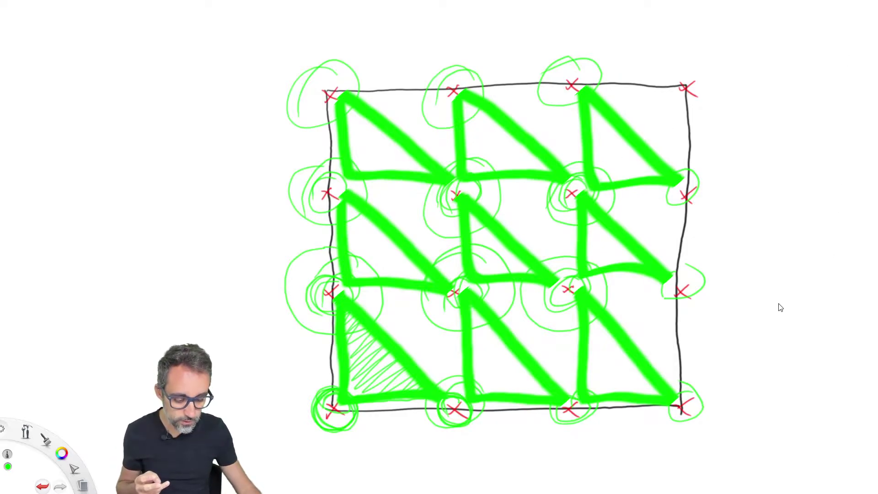
# Clear the green circles and hatching, and outline the nine lower-left points in red as one group labelled BOTTOM LEFT.
pyautogui.press('Delete')
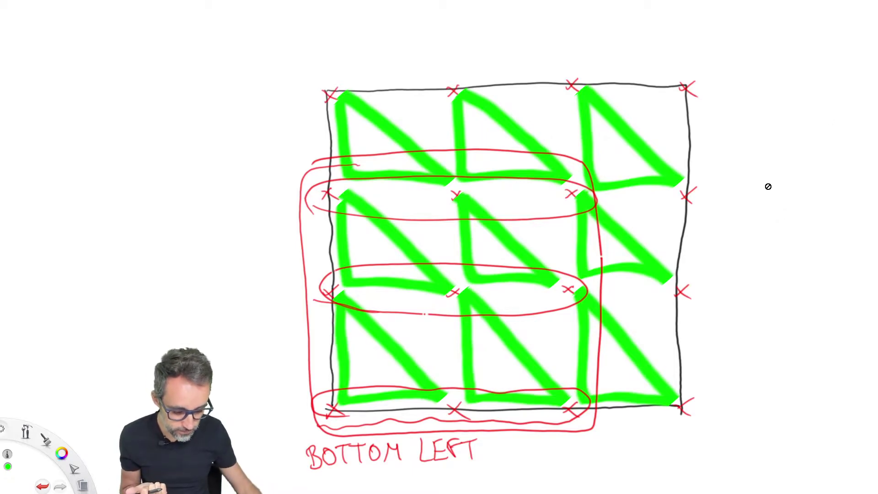
pyautogui.click(777, 244)
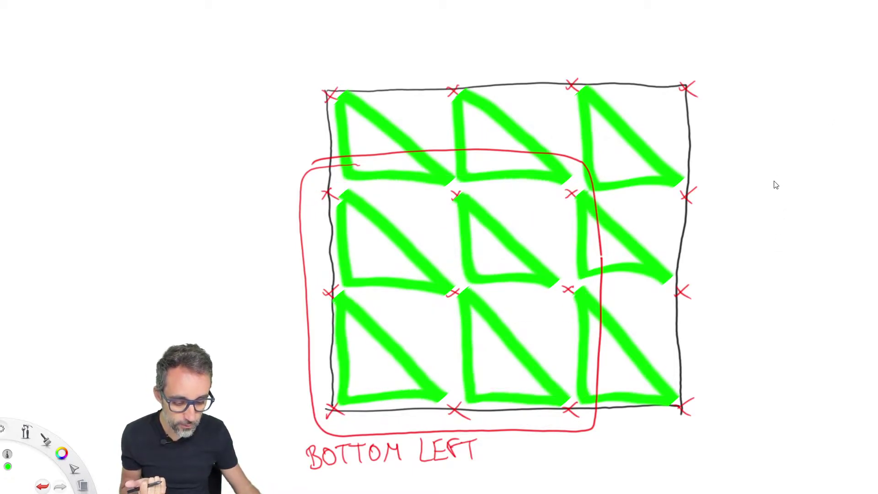
pyautogui.click(774, 181)
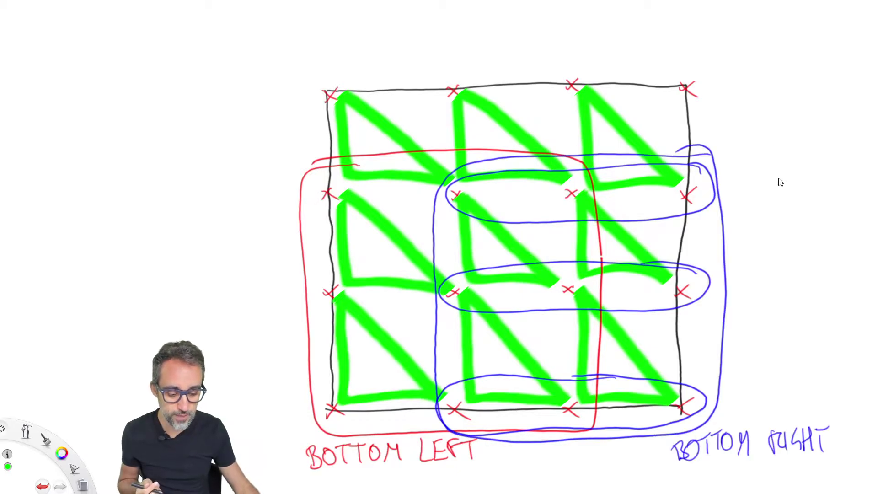
# Remove the three blue row loops, keeping the single blue outline labelled BOTTOM RIGHT.
pyautogui.hotkey('ctrl', 'z')
pyautogui.hotkey('ctrl', 'z')
pyautogui.hotkey('ctrl', 'z')
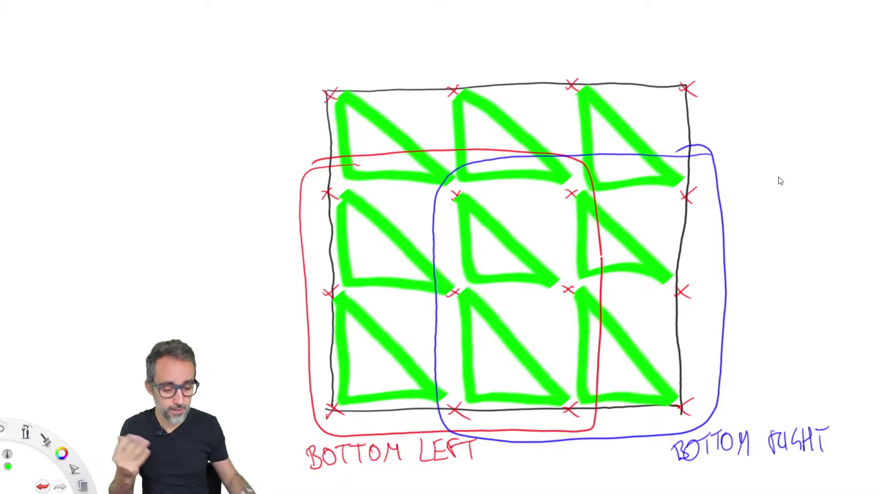
# Replace the three magenta row loops with a single outline around the nine upper-left points, labelled TOP LEFT.
pyautogui.hotkey('ctrl', 'shift', 'z')
pyautogui.hotkey('ctrl', 'shift', 'z')
pyautogui.hotkey('ctrl', 'shift', 'z')
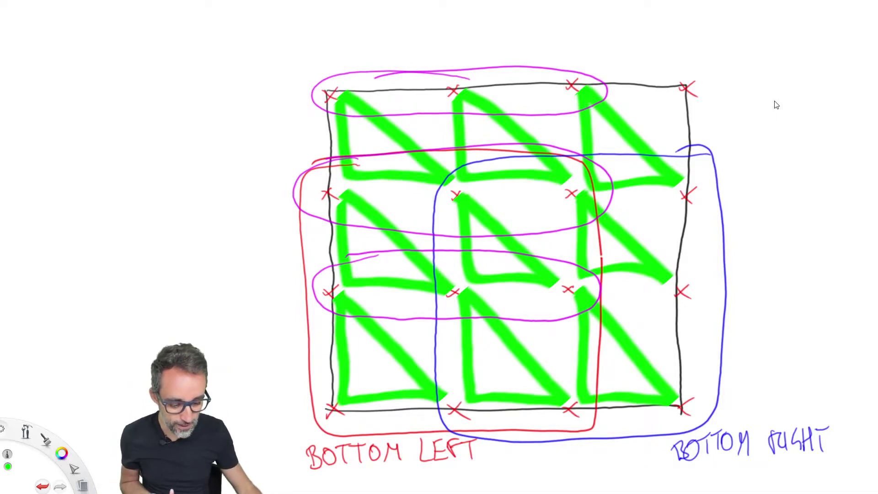
pyautogui.click(776, 90)
pyautogui.click(777, 118)
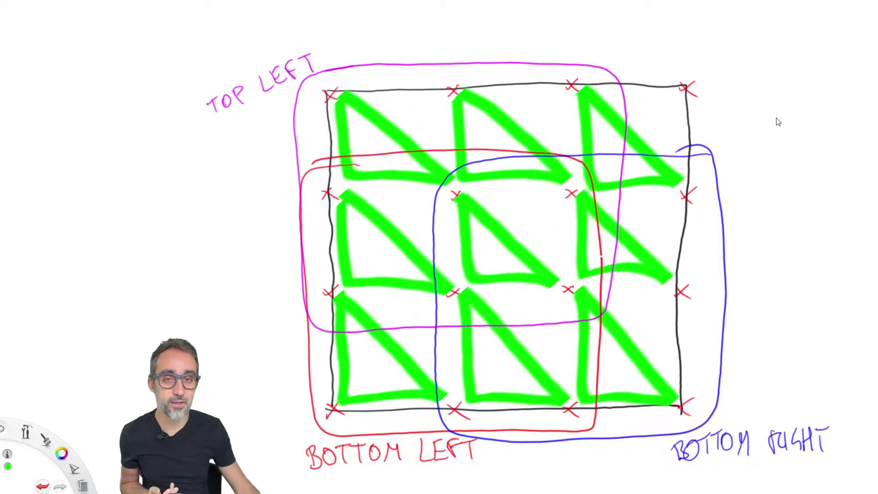
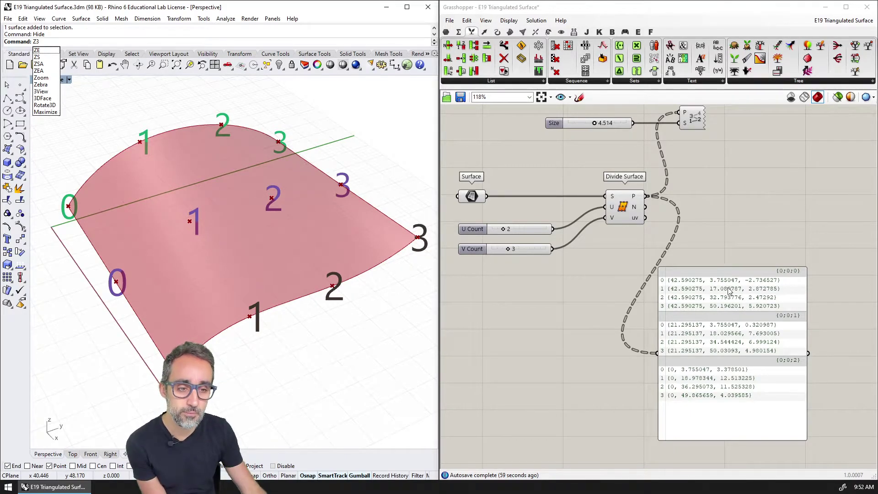
# In Grasshopper, move the panel listing the division points up, closer to the Divide Surface component.
pyautogui.click(728, 288)
pyautogui.click(722, 245)
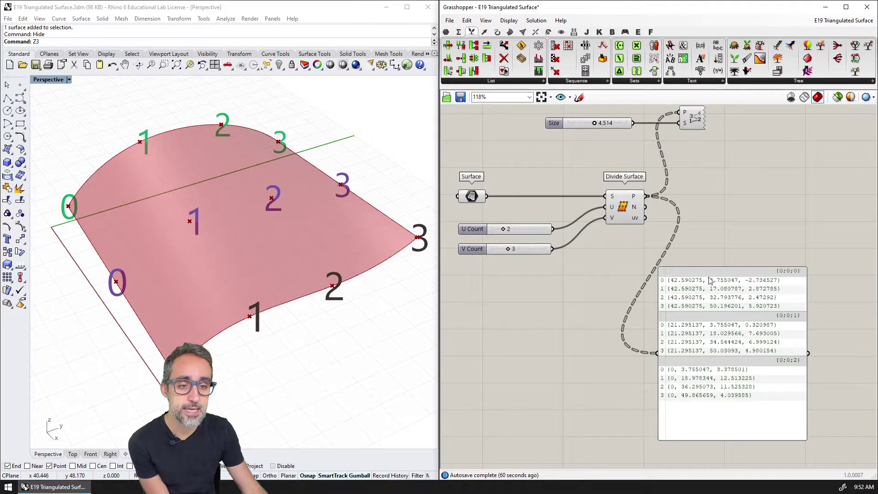
pyautogui.scroll(2, 785, 283)
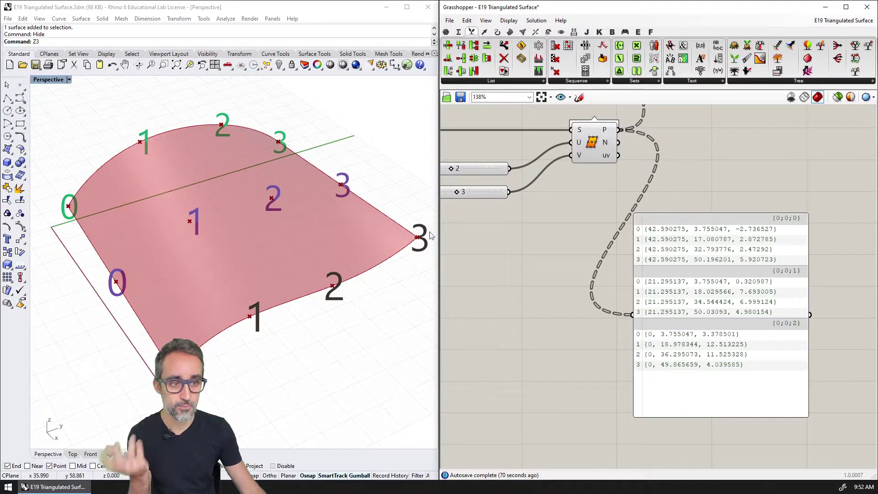
pyautogui.moveTo(577, 245); pyautogui.dragTo(555, 267, button='right')
pyautogui.scroll(-3, 557, 274)
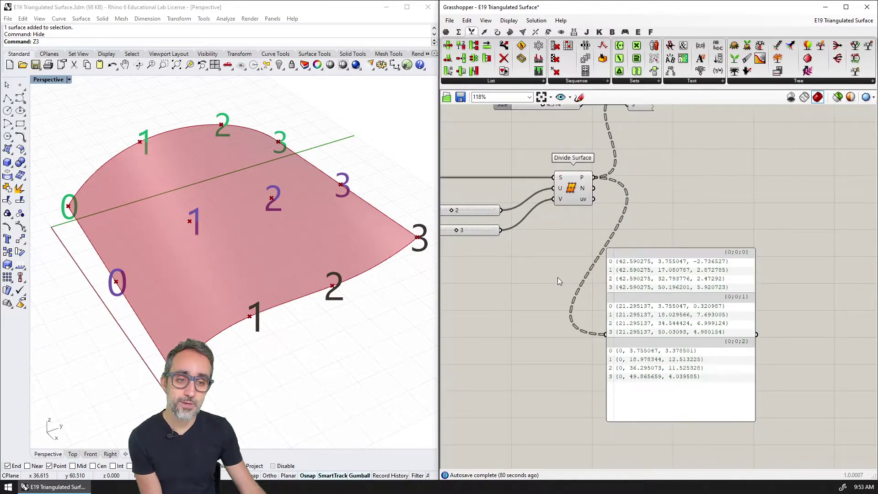
pyautogui.moveTo(703, 297); pyautogui.dragTo(706, 272)
pyautogui.scroll(2, 708, 274)
pyautogui.click(685, 208)
pyautogui.moveTo(685, 206); pyautogui.dragTo(721, 180, button='right')
pyautogui.scroll(-1, 721, 179)
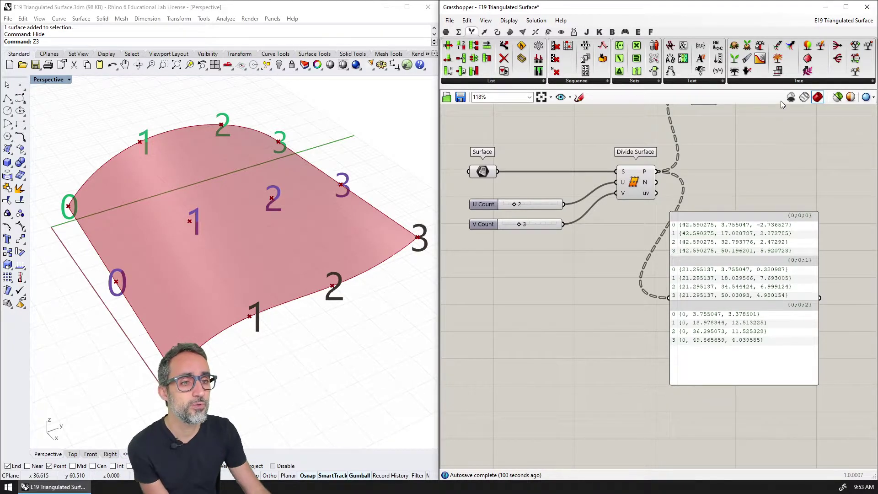
# Add a Tree Branch component to the right of Divide Surface and inspect its Path input.
pyautogui.click(786, 82)
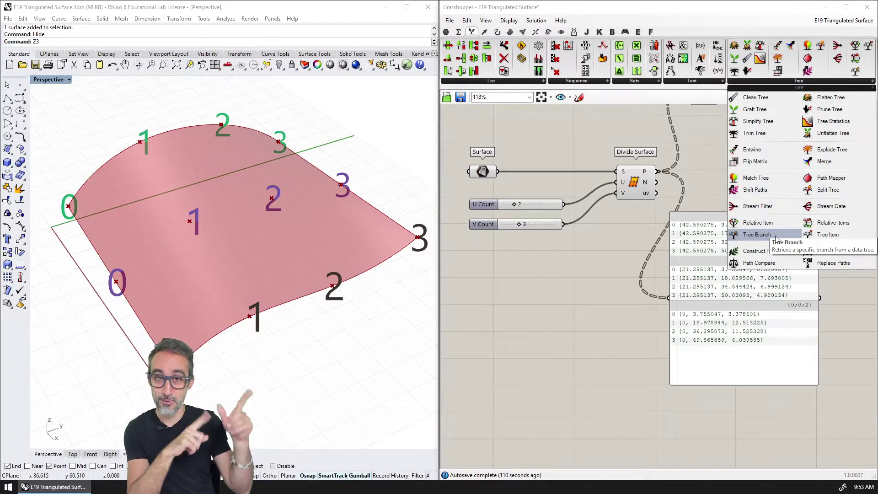
pyautogui.click(739, 236)
pyautogui.click(774, 179)
pyautogui.scroll(3, 758, 188)
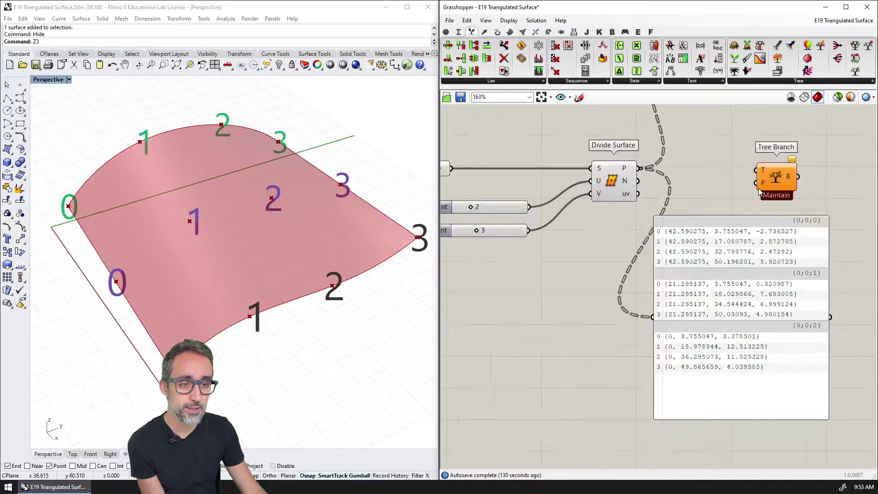
pyautogui.moveTo(715, 247); pyautogui.dragTo(703, 212, button='right')
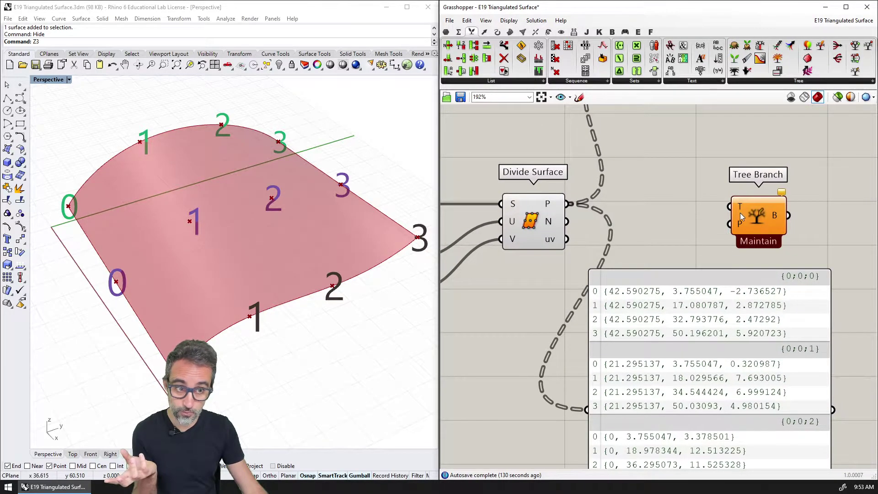
pyautogui.moveTo(739, 226)
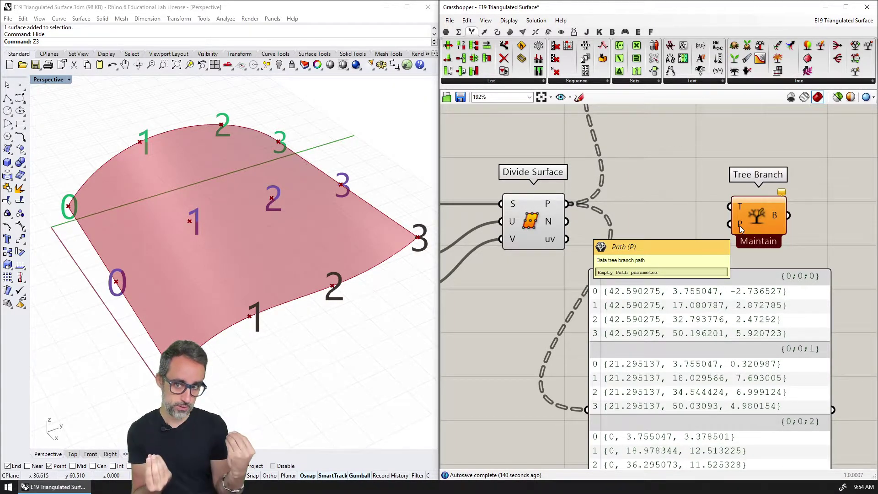
pyautogui.scroll(-3, 626, 238)
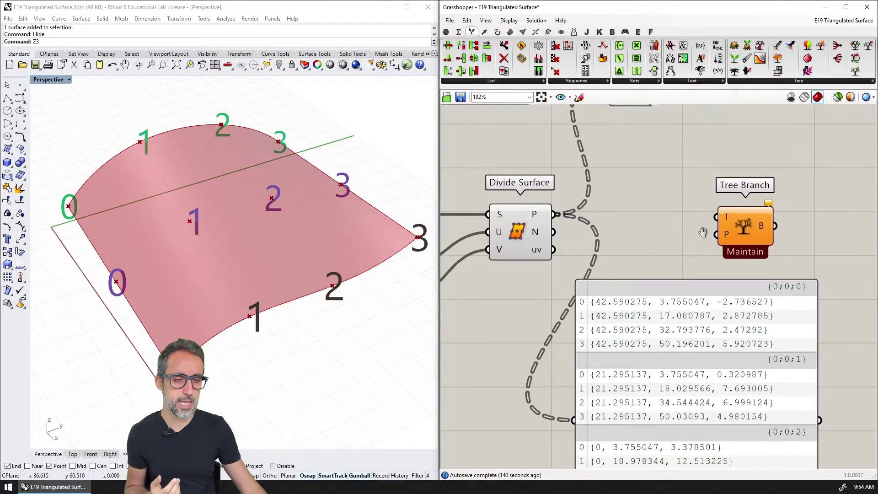
# Shift the points panel aside and connect Divide Surface's points output to the Tree input of Tree Branch.
pyautogui.click(668, 303)
pyautogui.moveTo(668, 302); pyautogui.dragTo(622, 294)
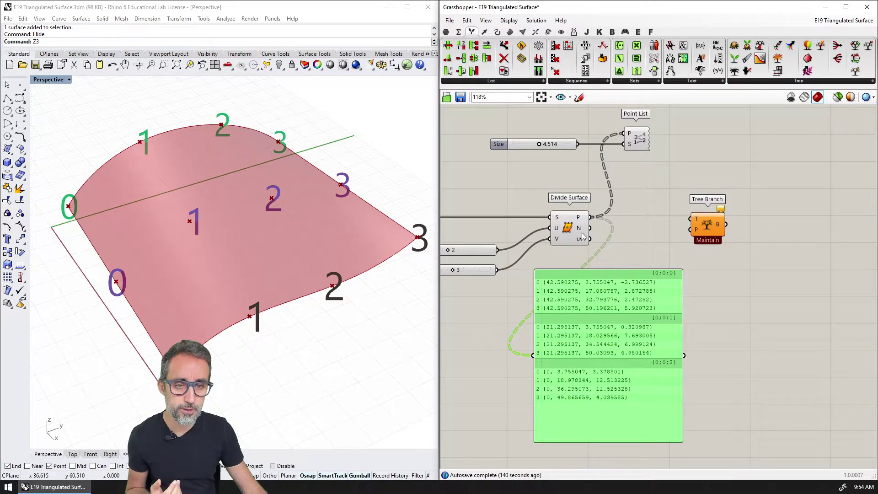
pyautogui.moveTo(592, 217); pyautogui.dragTo(745, 222)
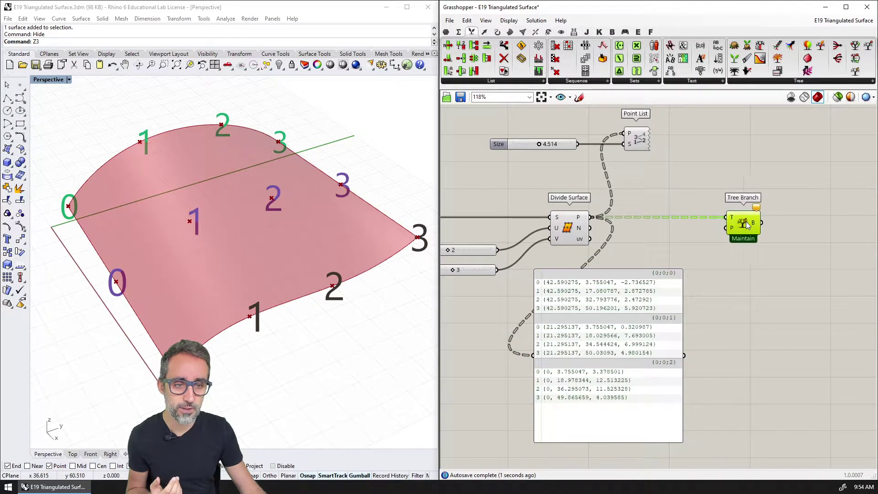
# Create a panel containing {0;0;1} and connect it to the Path input of Tree Branch.
pyautogui.doubleClick(675, 238)
pyautogui.write('//')
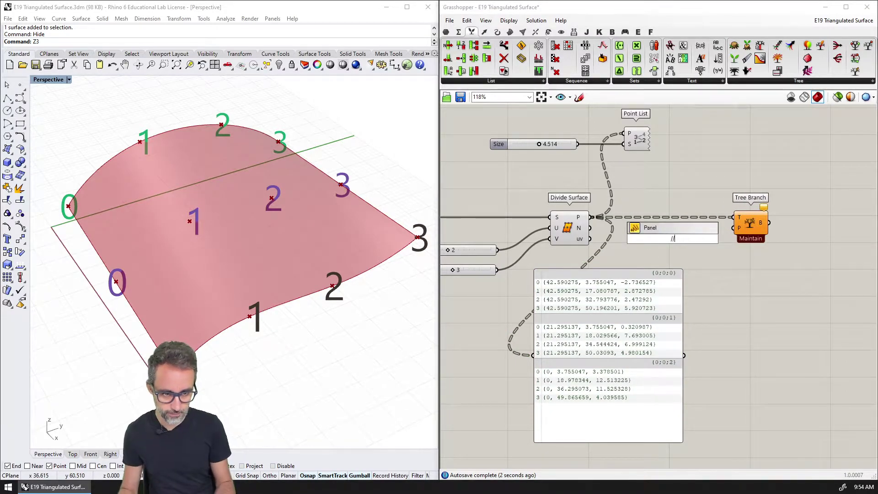
pyautogui.write('(')
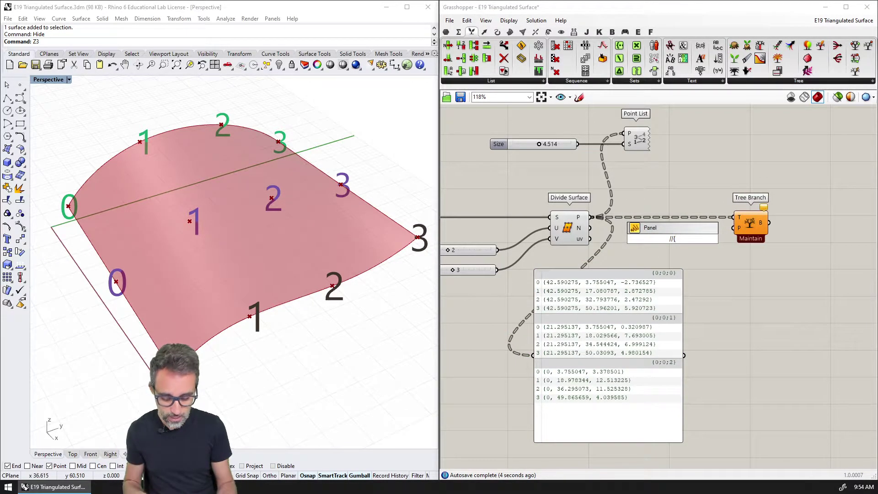
pyautogui.write('0;0;1')
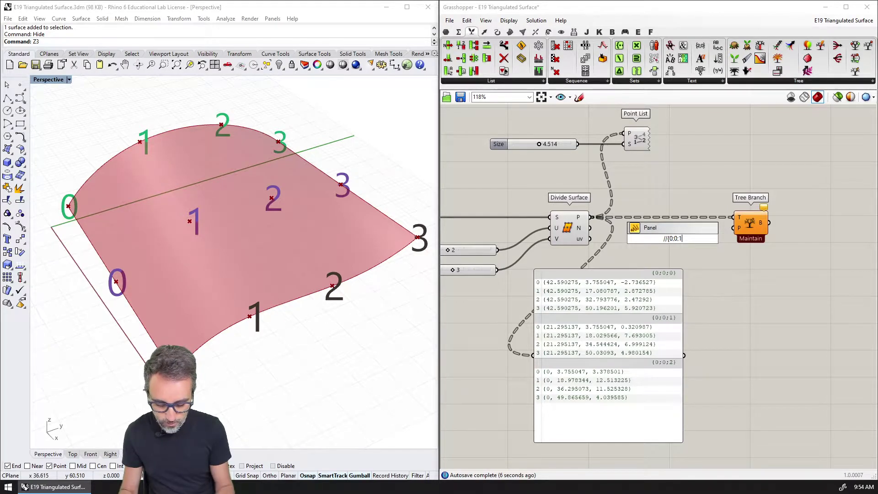
pyautogui.write('}')
pyautogui.press('Return')
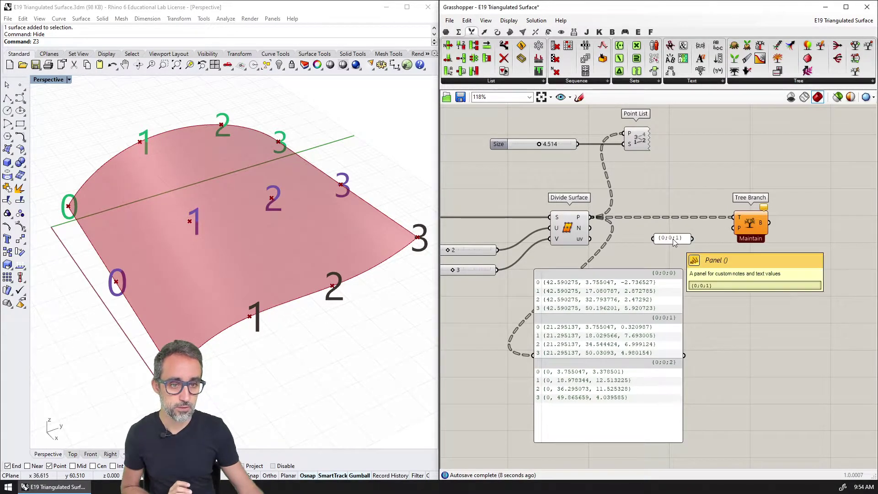
pyautogui.scroll(3, 688, 247)
pyautogui.scroll(-2, 685, 251)
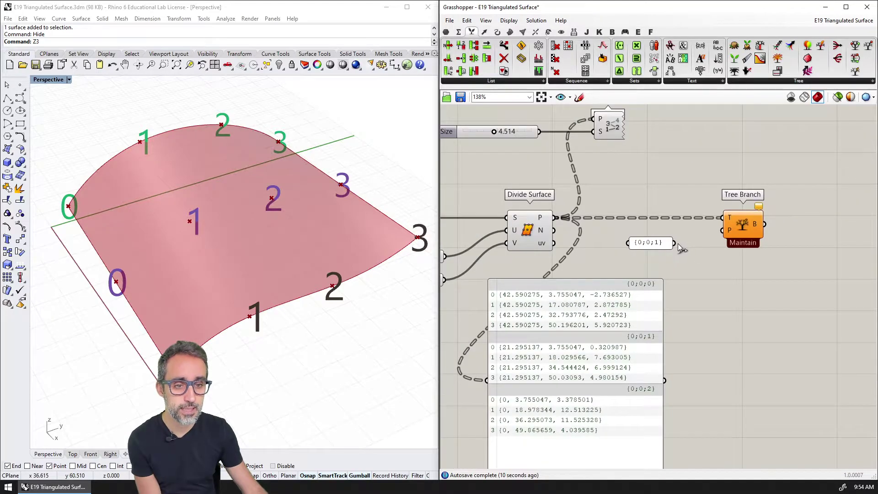
pyautogui.moveTo(674, 242); pyautogui.dragTo(735, 222)
# Duplicate the points panel beside the original and connect the Tree Branch output to the copy.
pyautogui.moveTo(719, 278); pyautogui.dragTo(678, 239, button='right')
pyautogui.scroll(-1, 658, 260)
pyautogui.scroll(1, 659, 247)
pyautogui.moveTo(629, 258); pyautogui.dragTo(655, 253, button='right')
pyautogui.click(597, 285)
pyautogui.keyDown('alt'); pyautogui.moveTo(569, 297); pyautogui.dragTo(796, 296); pyautogui.keyUp('alt')
pyautogui.moveTo(738, 193); pyautogui.dragTo(693, 345)
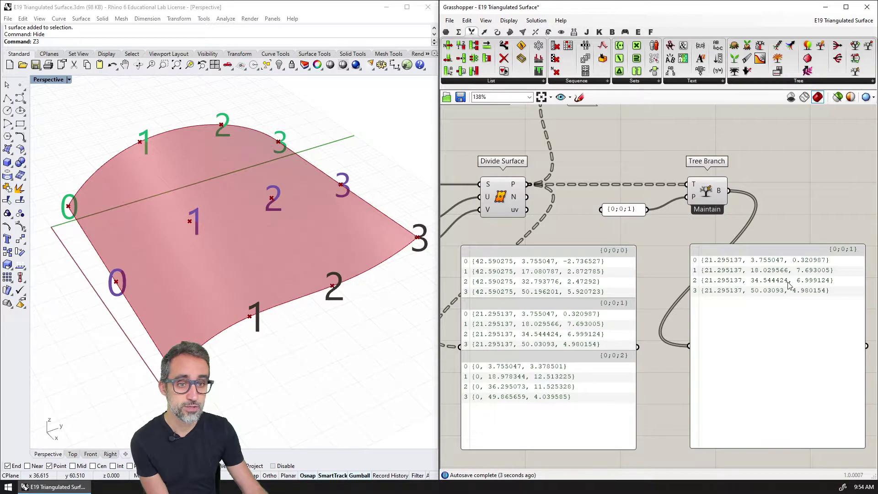
# Feed the Tree Branch output into Point List's points input and move Point List and its Size slider above Tree Branch.
pyautogui.moveTo(753, 179); pyautogui.dragTo(767, 234, button='right')
pyautogui.moveTo(742, 247); pyautogui.dragTo(580, 141)
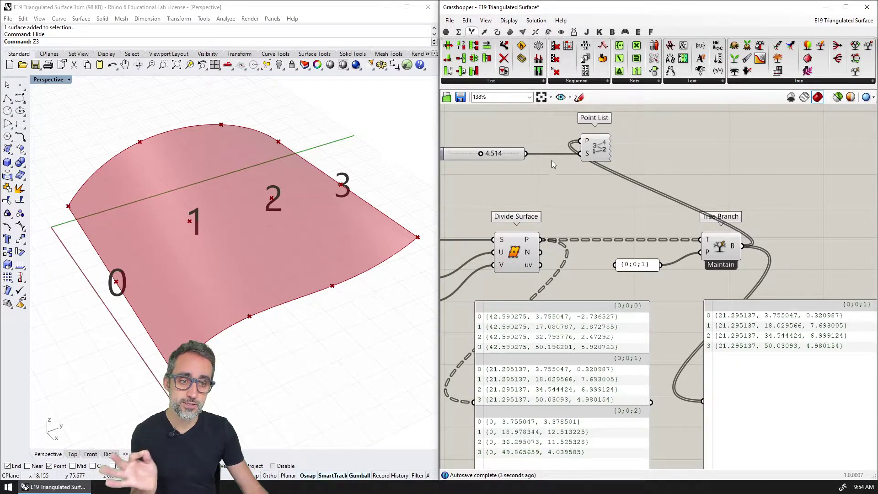
pyautogui.moveTo(640, 128); pyautogui.dragTo(645, 151)
pyautogui.click(628, 199)
pyautogui.scroll(-2, 618, 194)
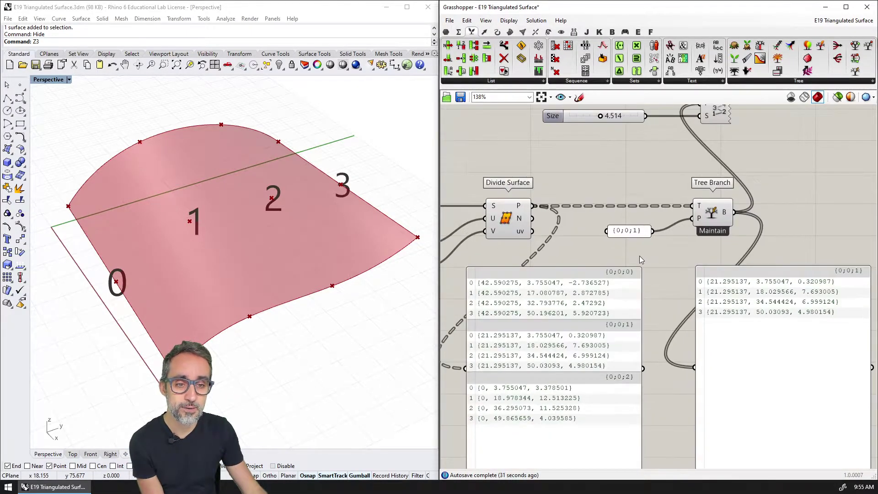
pyautogui.scroll(2, 639, 256)
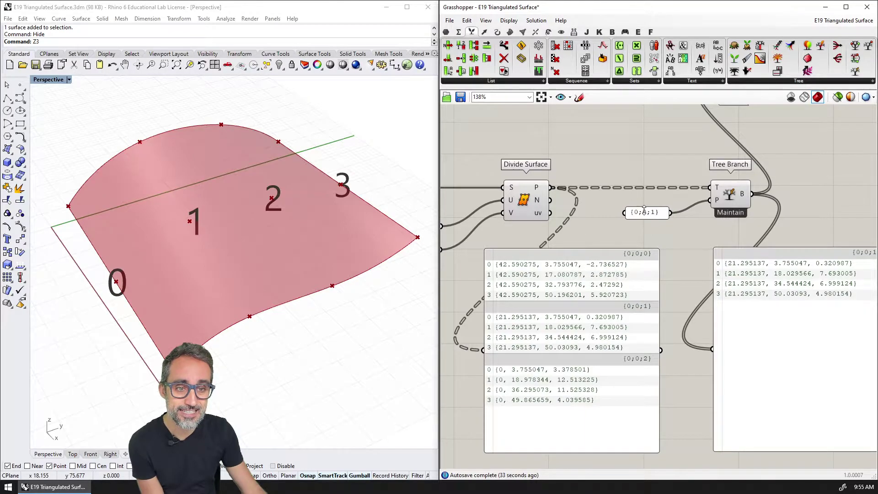
pyautogui.scroll(2, 652, 218)
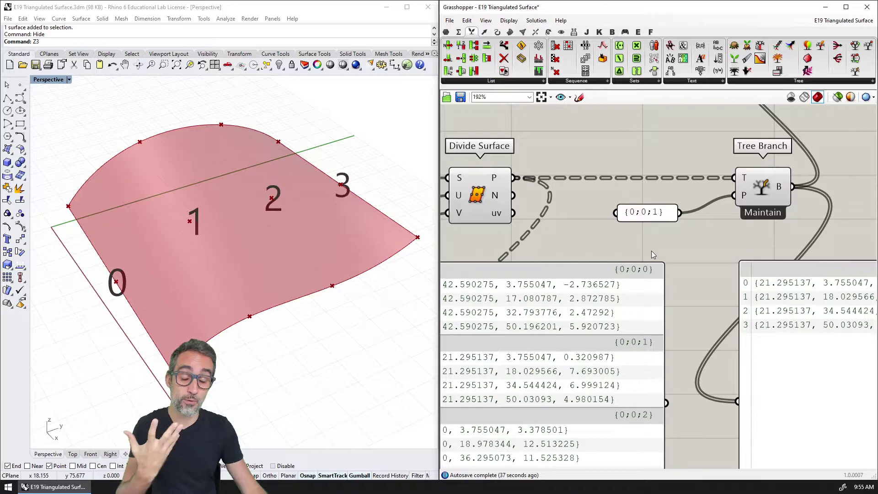
pyautogui.scroll(-3, 652, 245)
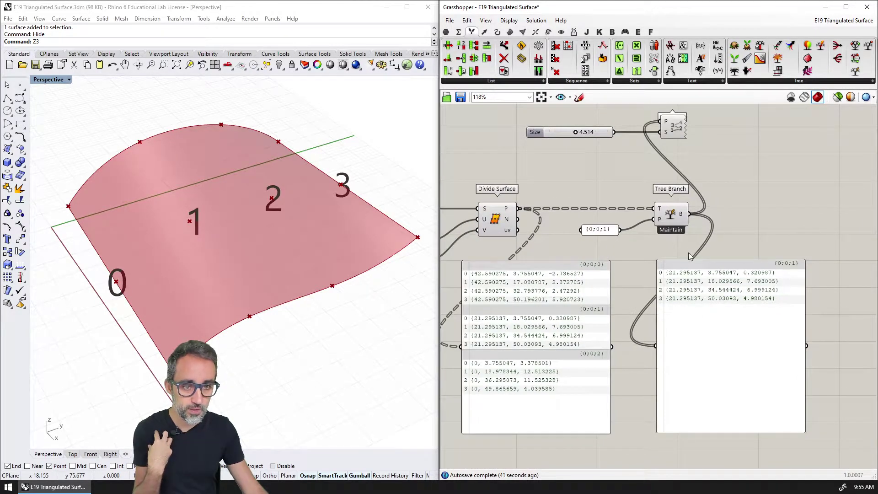
pyautogui.click(698, 287)
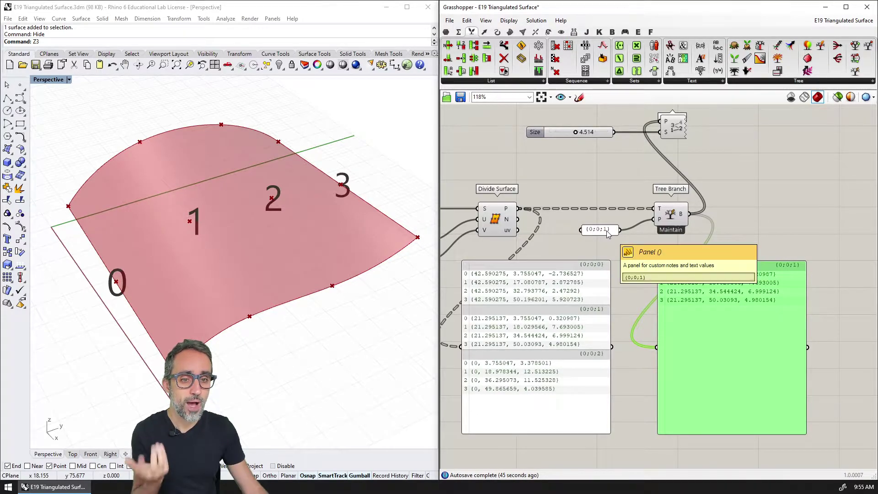
pyautogui.scroll(2, 628, 238)
pyautogui.moveTo(629, 246); pyautogui.dragTo(632, 232, button='right')
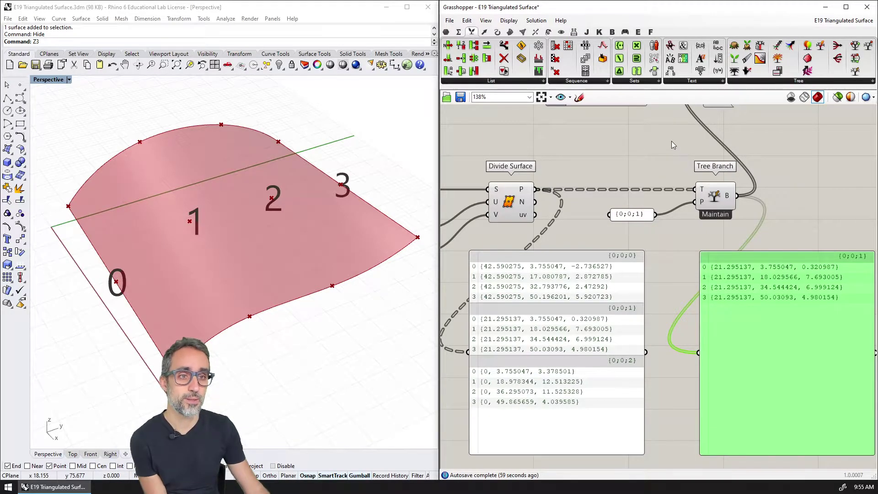
# Add a Tree Statistics component between the two panels and move Tree Branch with its {0;0;1} panel farther from Divide Surface.
pyautogui.click(748, 81)
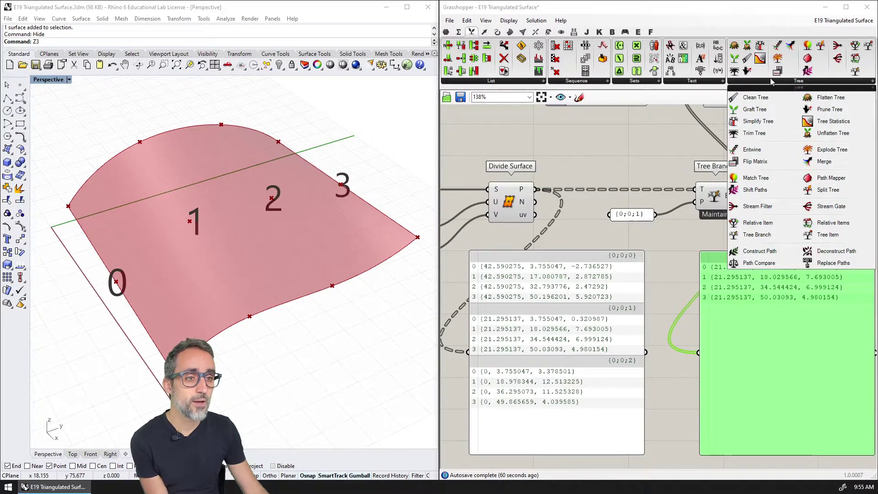
pyautogui.click(833, 121)
pyautogui.click(658, 267)
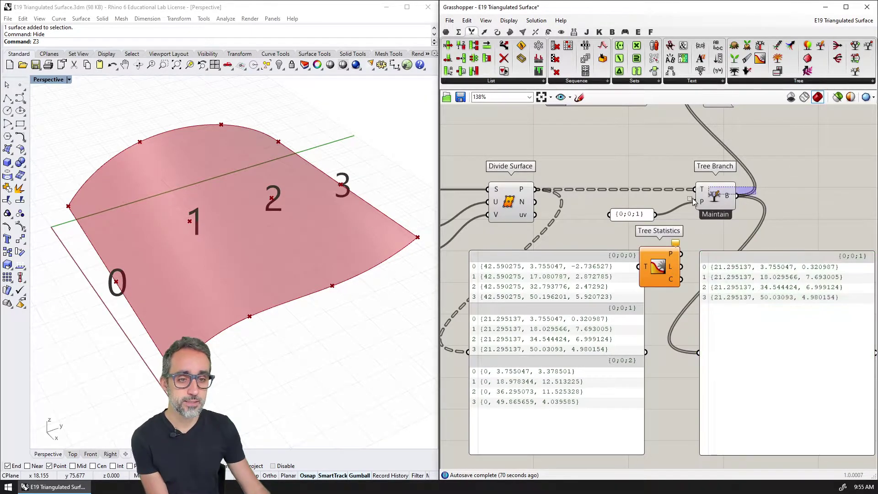
pyautogui.scroll(-3, 674, 231)
pyautogui.moveTo(674, 229); pyautogui.dragTo(622, 243, button='right')
pyautogui.moveTo(645, 223); pyautogui.dragTo(736, 221)
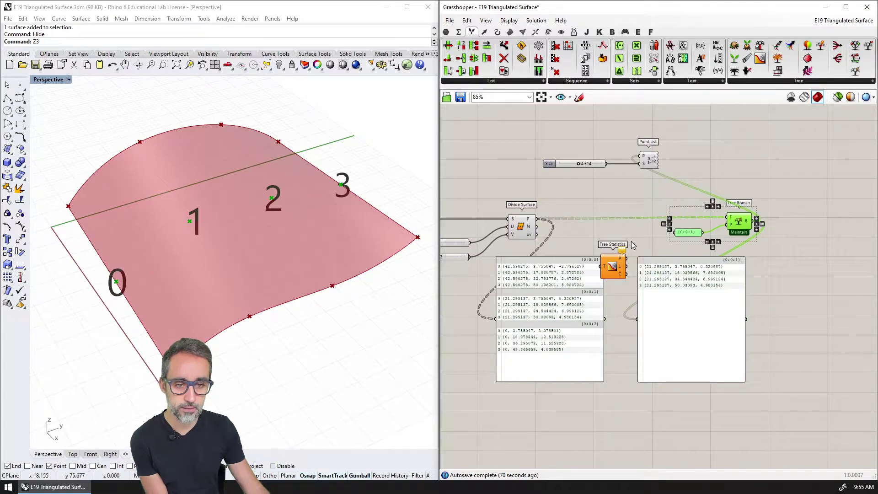
# Shift the original points panel slightly, place Tree Statistics beside Divide Surface and connect the points output to its Tree input.
pyautogui.scroll(2, 488, 289)
pyautogui.rightClick(581, 274)
pyautogui.click(591, 220)
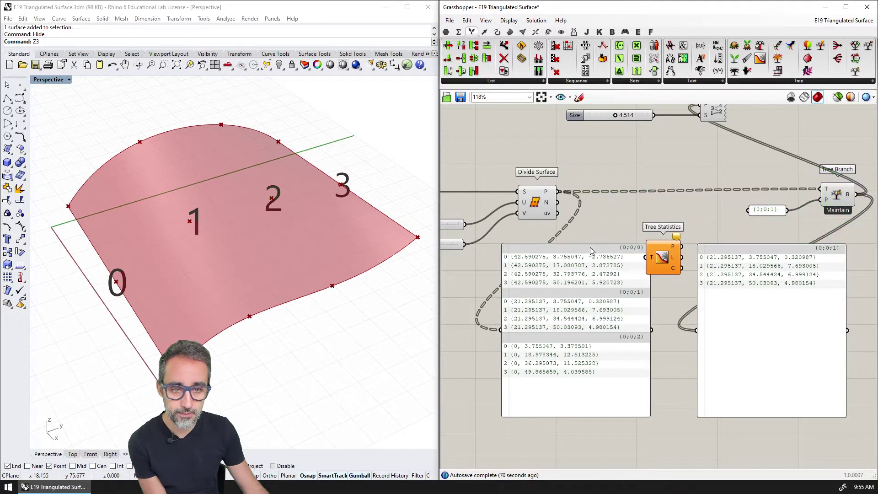
pyautogui.moveTo(584, 275); pyautogui.dragTo(567, 273)
pyautogui.moveTo(662, 257); pyautogui.dragTo(650, 222)
pyautogui.moveTo(559, 191); pyautogui.dragTo(630, 221)
pyautogui.scroll(1, 624, 206)
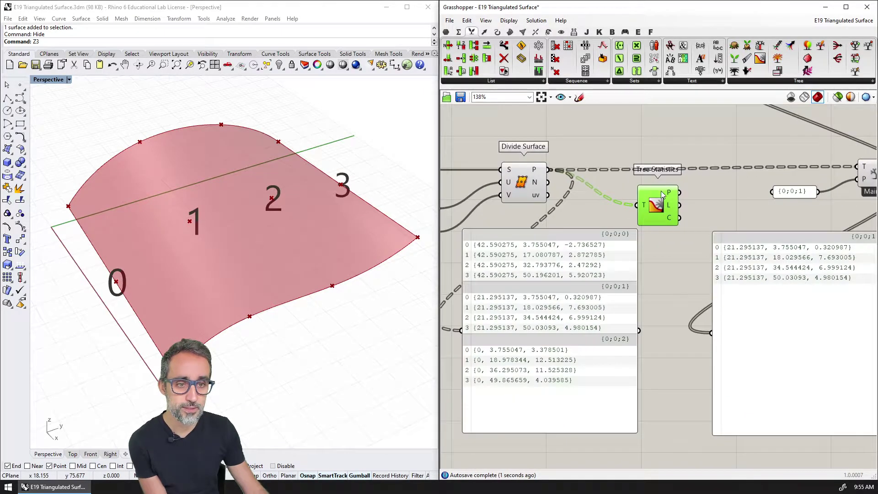
# Examine Tree Statistics' Paths, Length and Count outputs by wiring each in turn to the second panel.
pyautogui.moveTo(679, 192); pyautogui.dragTo(716, 320)
pyautogui.scroll(1, 703, 290)
pyautogui.moveTo(695, 282); pyautogui.dragTo(696, 244, button='right')
pyautogui.scroll(-1, 672, 259)
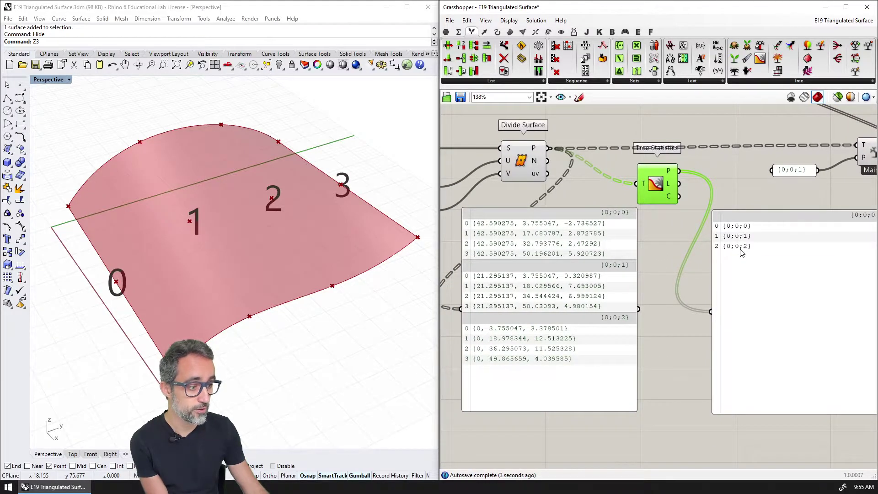
pyautogui.moveTo(679, 183); pyautogui.dragTo(710, 311)
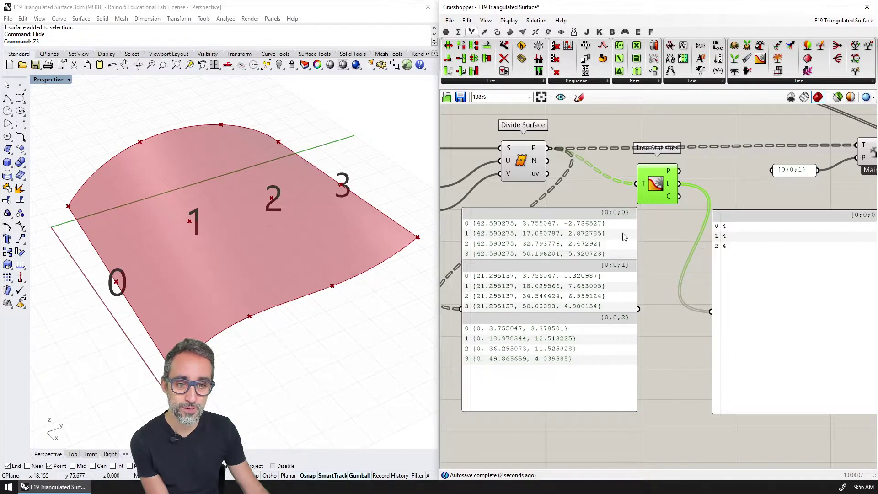
pyautogui.moveTo(679, 196); pyautogui.dragTo(710, 311)
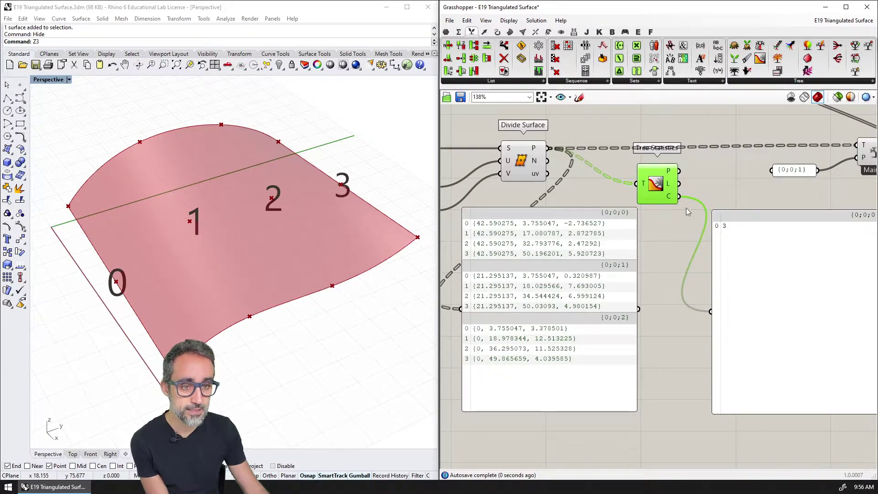
pyautogui.moveTo(668, 200)
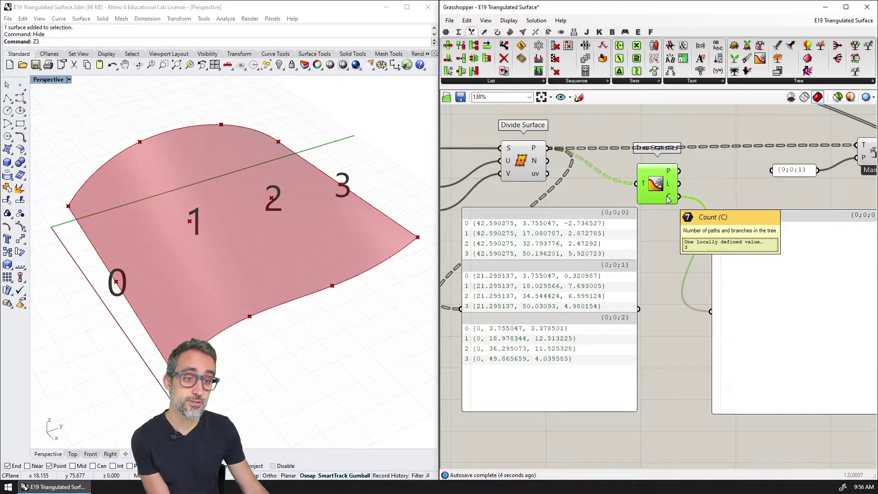
pyautogui.scroll(-3, 682, 187)
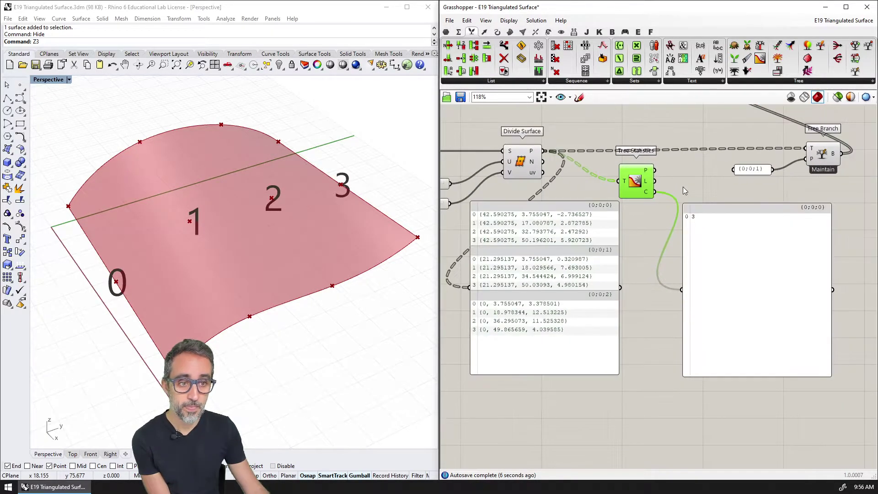
pyautogui.scroll(2, 673, 200)
# Reconnect Tree Statistics' Paths output to the second panel and move that panel next to the points panel.
pyautogui.moveTo(640, 177); pyautogui.dragTo(673, 336)
pyautogui.moveTo(709, 290); pyautogui.dragTo(669, 287)
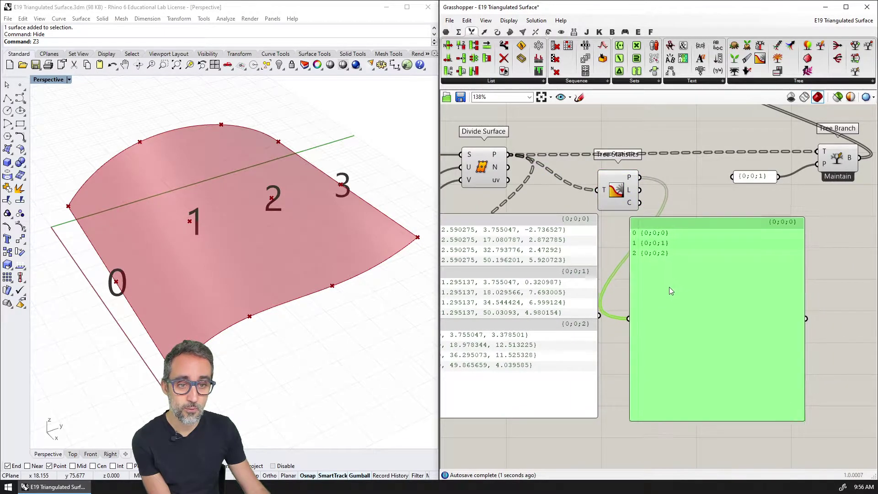
pyautogui.moveTo(669, 287); pyautogui.dragTo(637, 305, button='right')
pyautogui.click(614, 232)
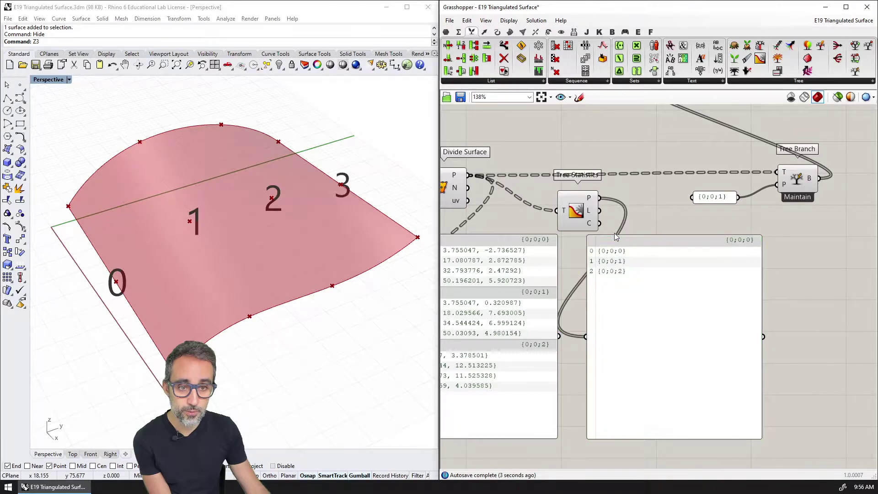
pyautogui.scroll(4, 612, 252)
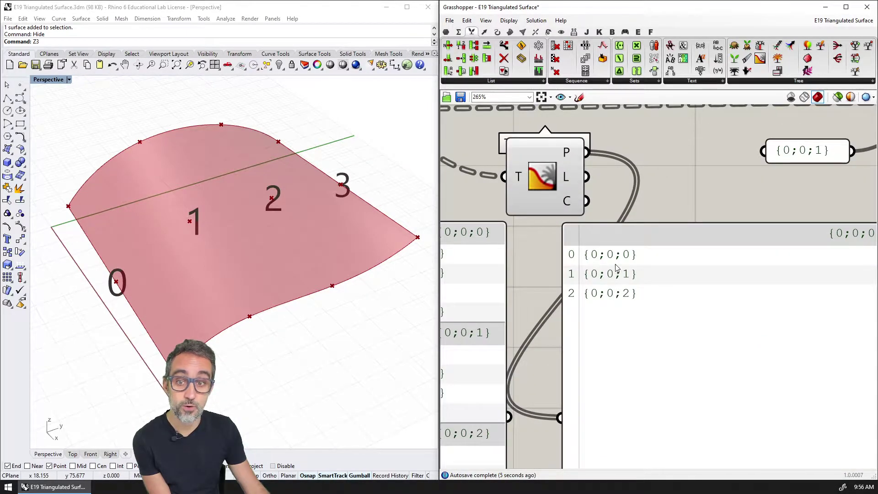
pyautogui.scroll(-3, 569, 146)
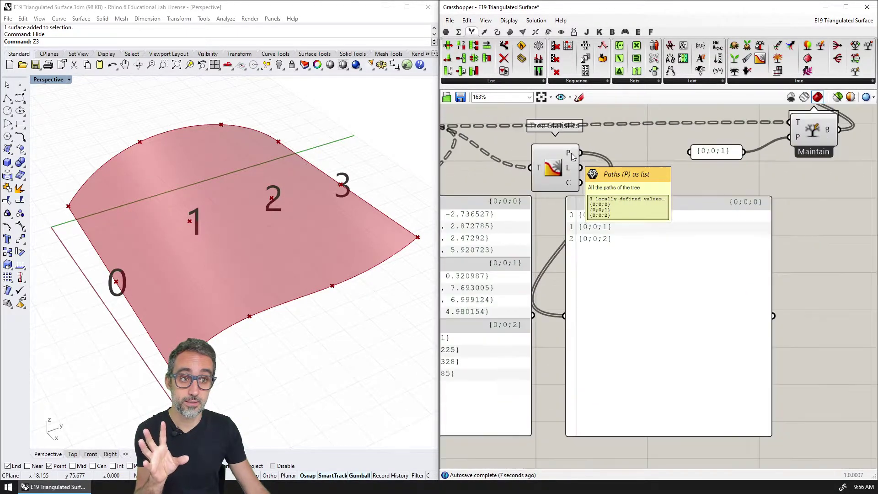
# Feed Tree Statistics' Paths output into Tree Branch's Path input and delete the {0;0;1} panel.
pyautogui.moveTo(551, 181); pyautogui.dragTo(758, 165)
pyautogui.click(693, 182)
pyautogui.press('Delete')
pyautogui.scroll(-1, 699, 190)
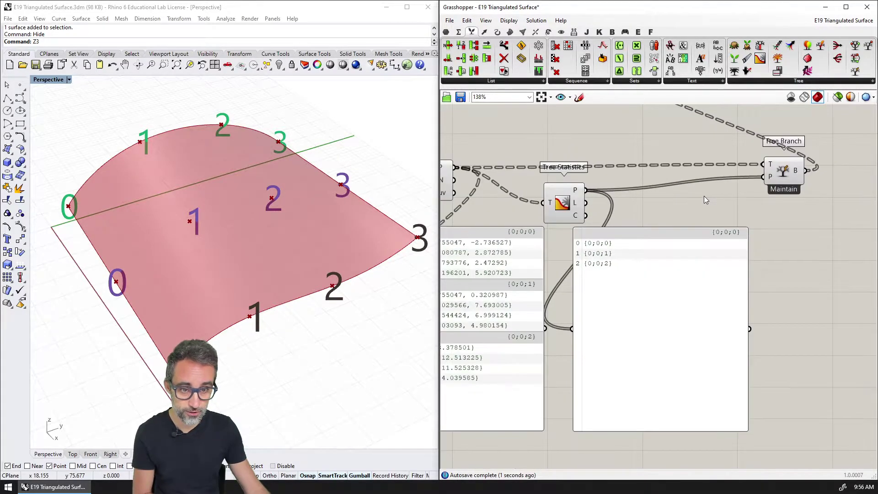
# Wire the Tree Branch output to the second panel to compare its branches with the original points.
pyautogui.click(704, 275)
pyautogui.scroll(-1, 706, 263)
pyautogui.moveTo(706, 263); pyautogui.dragTo(786, 265, button='right')
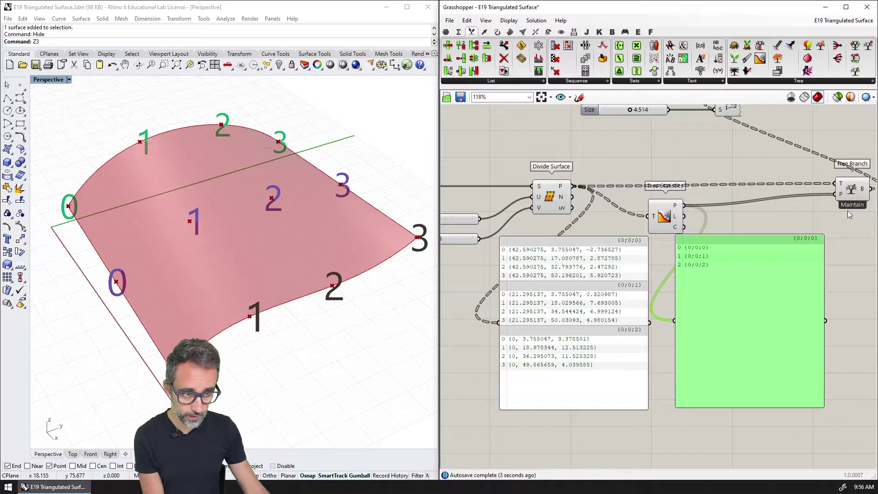
pyautogui.moveTo(873, 191); pyautogui.dragTo(668, 320)
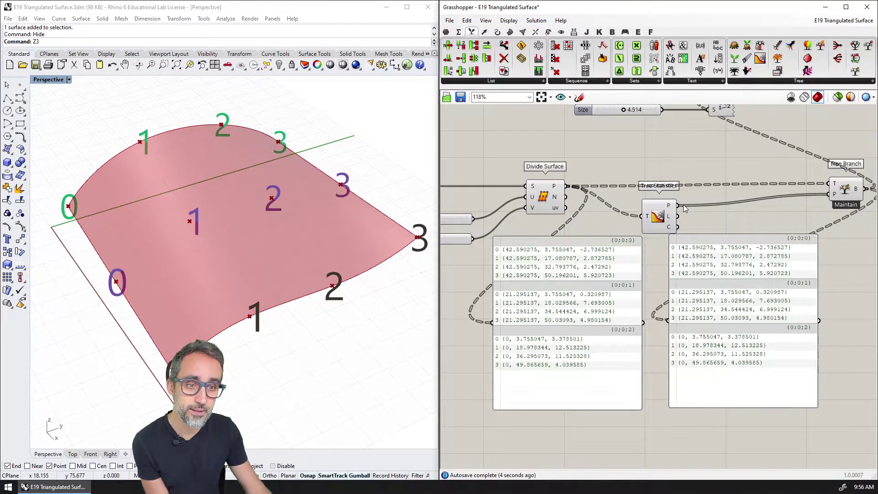
# Show Tree Statistics' Paths output in the second panel again and move the panel down to clear space beneath Tree Branch.
pyautogui.moveTo(678, 205); pyautogui.dragTo(667, 320)
pyautogui.scroll(3, 693, 272)
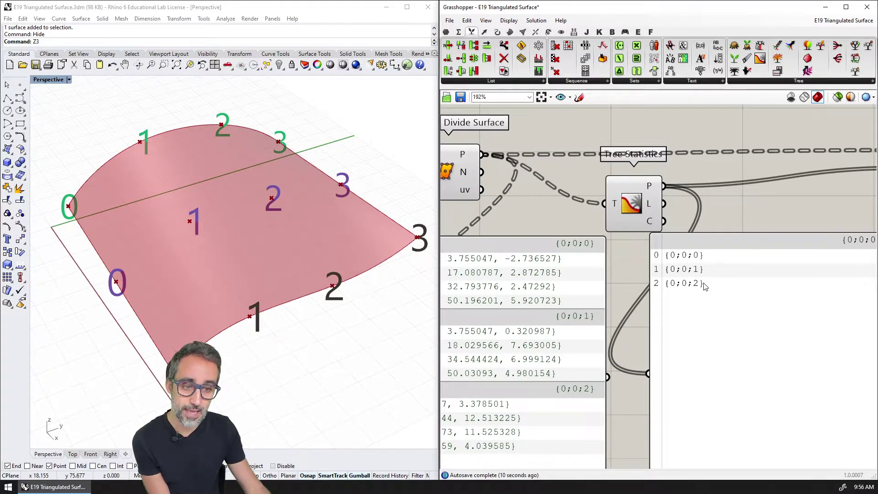
pyautogui.scroll(-1, 672, 274)
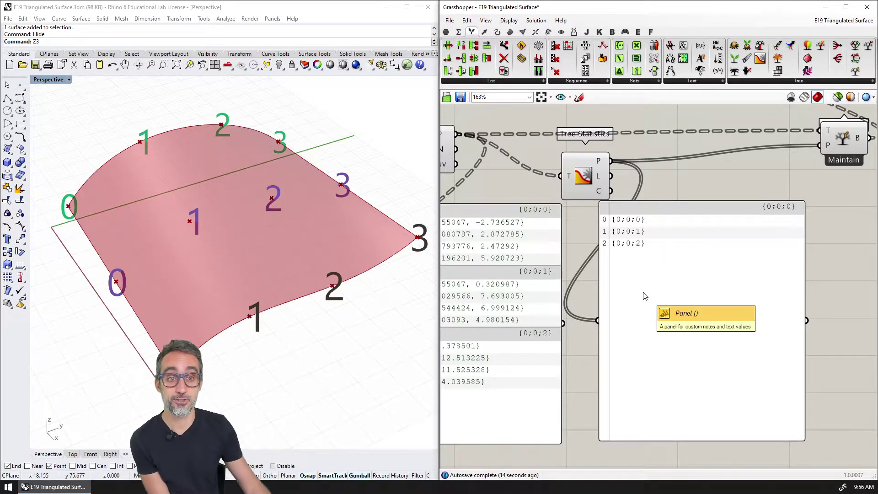
pyautogui.moveTo(646, 229); pyautogui.dragTo(671, 232)
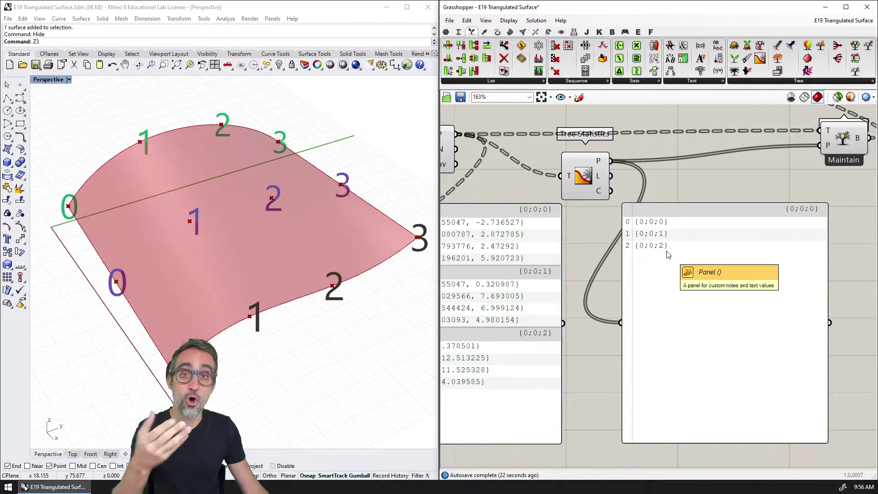
pyautogui.moveTo(673, 233); pyautogui.dragTo(675, 286)
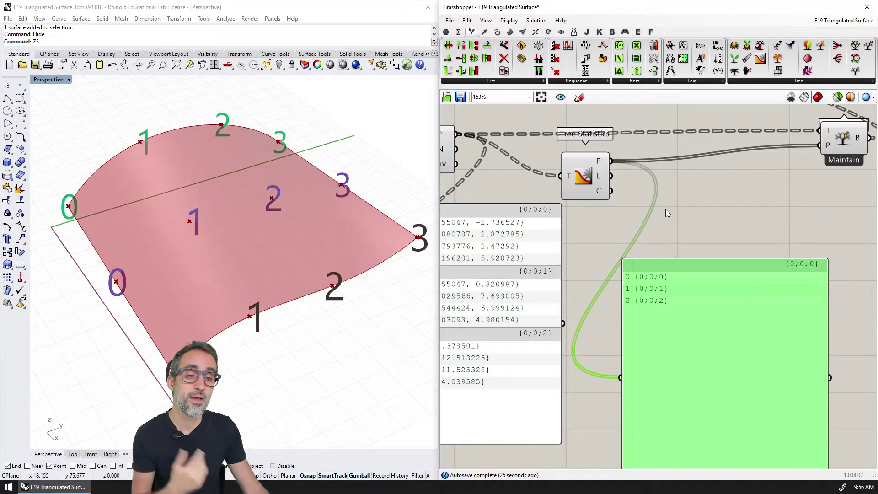
pyautogui.click(666, 208)
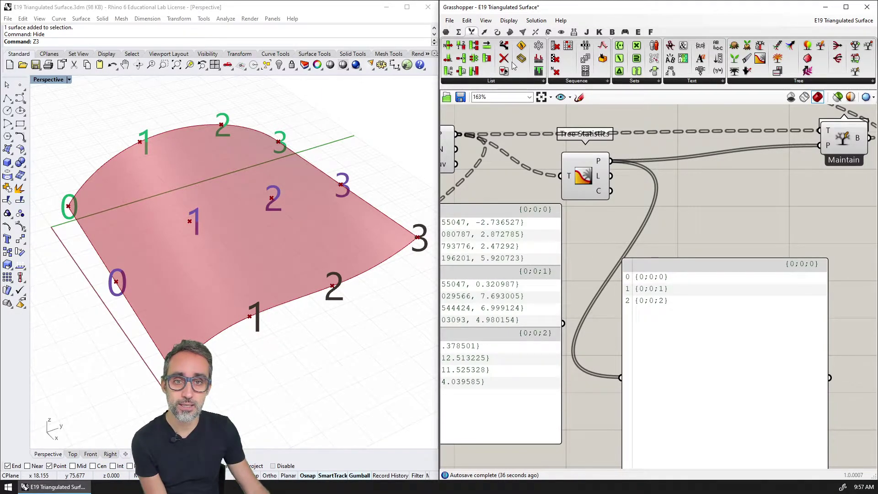
# Add a Shift List component between Tree Statistics and Tree Branch, above the paths panel.
pyautogui.click(505, 81)
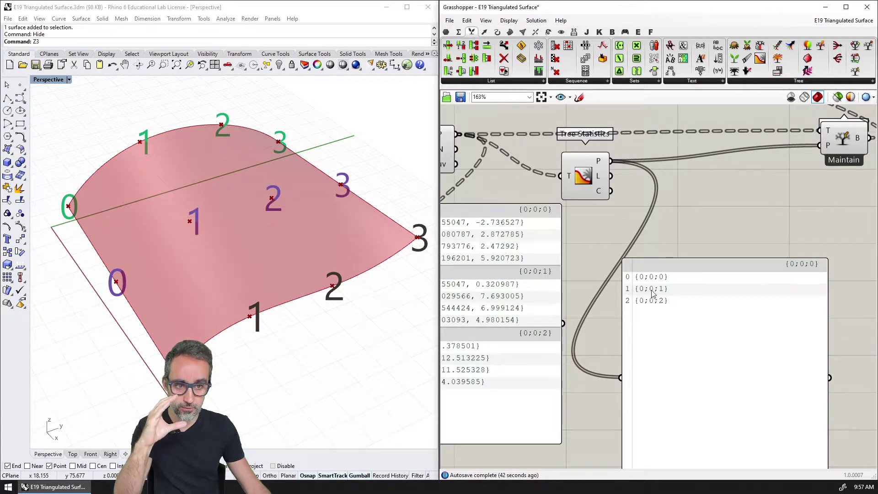
pyautogui.click(506, 83)
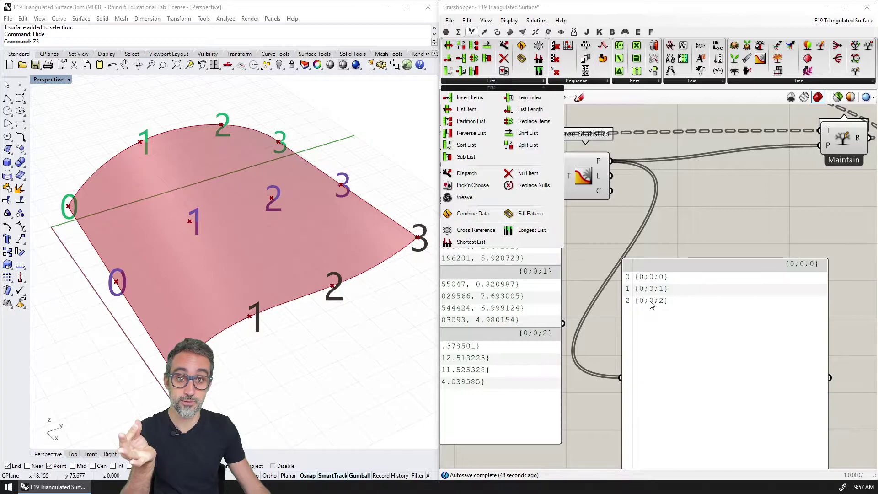
pyautogui.click(521, 133)
pyautogui.click(721, 211)
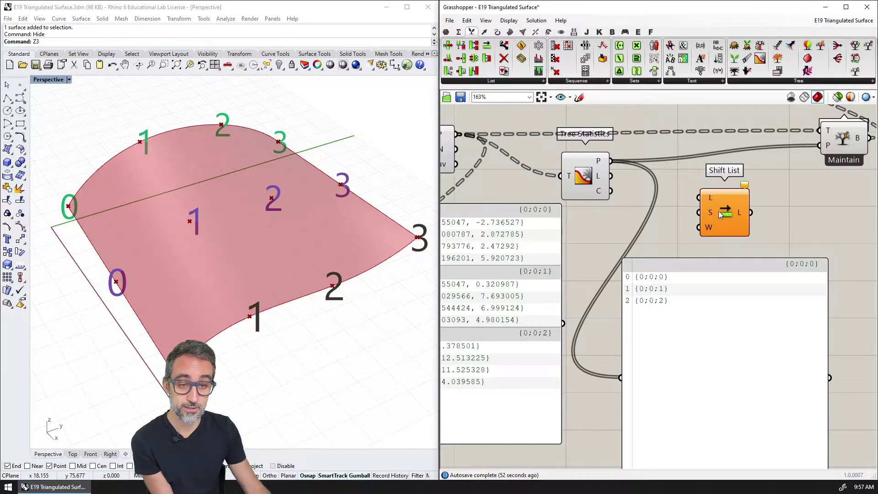
pyautogui.moveTo(726, 302); pyautogui.dragTo(731, 304, button='right')
pyautogui.rightClick(724, 296)
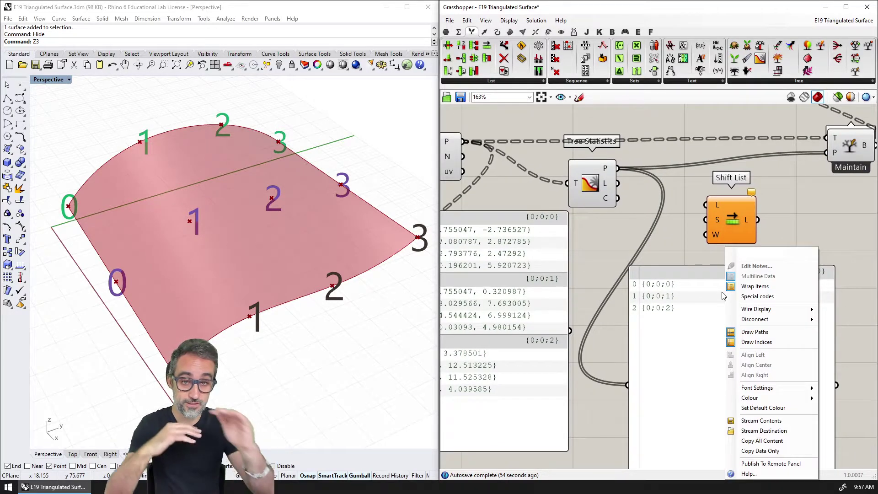
pyautogui.click(659, 248)
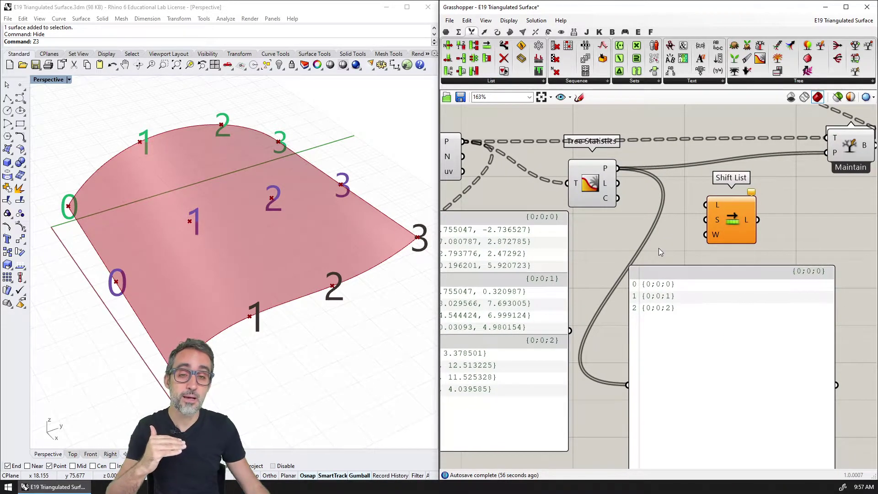
# Connect Tree Statistics' Paths output to Shift List's List input and nudge Shift List away from Tree Statistics.
pyautogui.moveTo(717, 238)
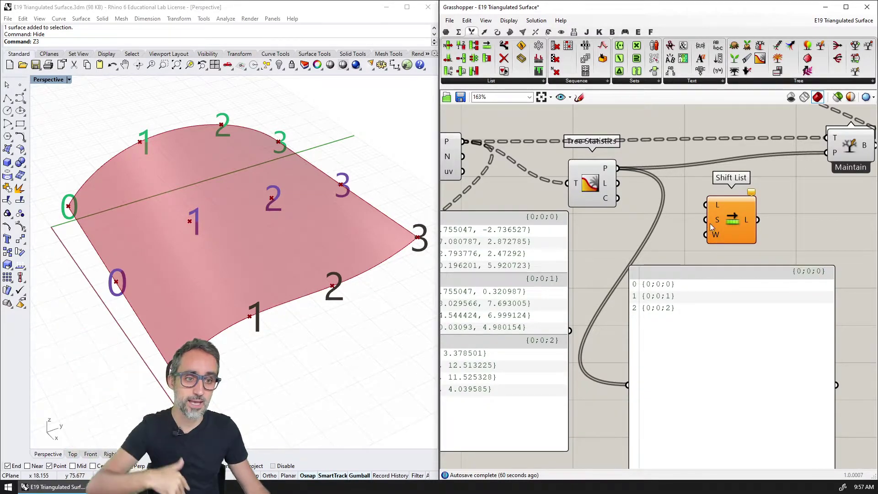
pyautogui.moveTo(699, 213); pyautogui.dragTo(676, 205, button='right')
pyautogui.moveTo(596, 162); pyautogui.dragTo(683, 197)
pyautogui.moveTo(705, 208); pyautogui.dragTo(726, 208)
# Create a panel containing 1 and connect it to Shift List's Shift input.
pyautogui.click(660, 215)
pyautogui.doubleClick(660, 218)
pyautogui.write('1')
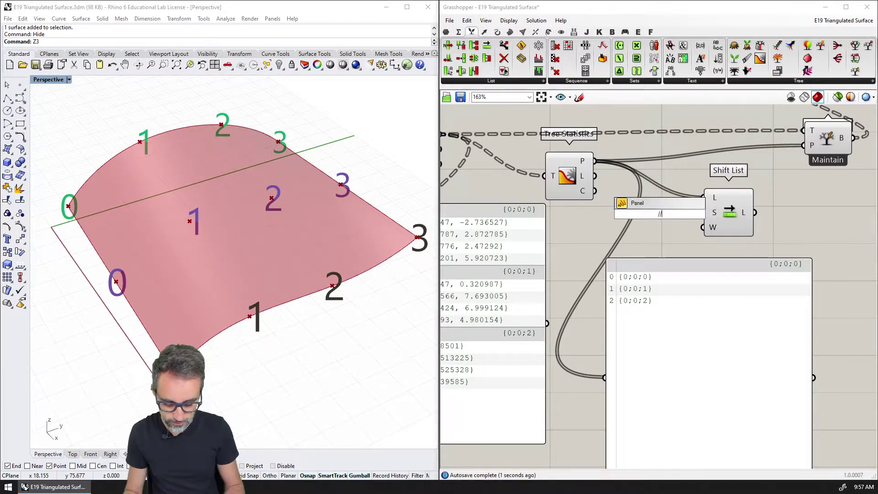
pyautogui.press('Return')
pyautogui.moveTo(673, 214); pyautogui.dragTo(596, 388)
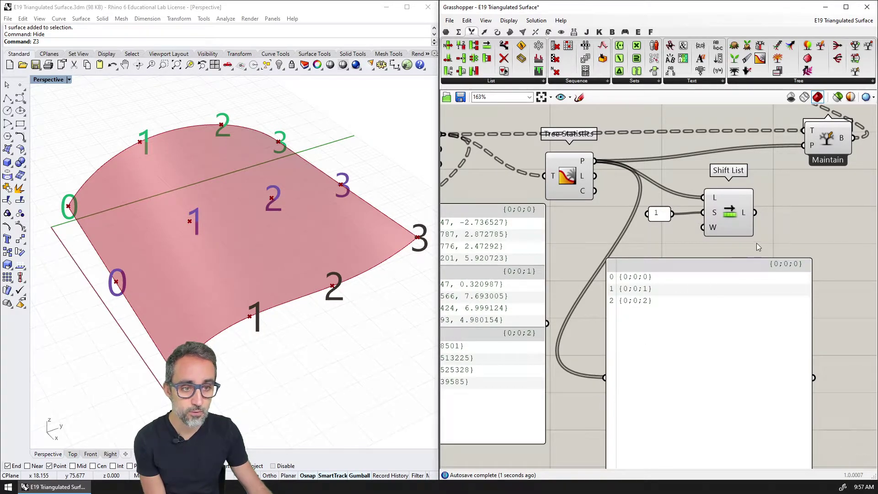
# Wire the Shift List output to the paths panel and set the shift value to -1.
pyautogui.moveTo(755, 213); pyautogui.dragTo(605, 379)
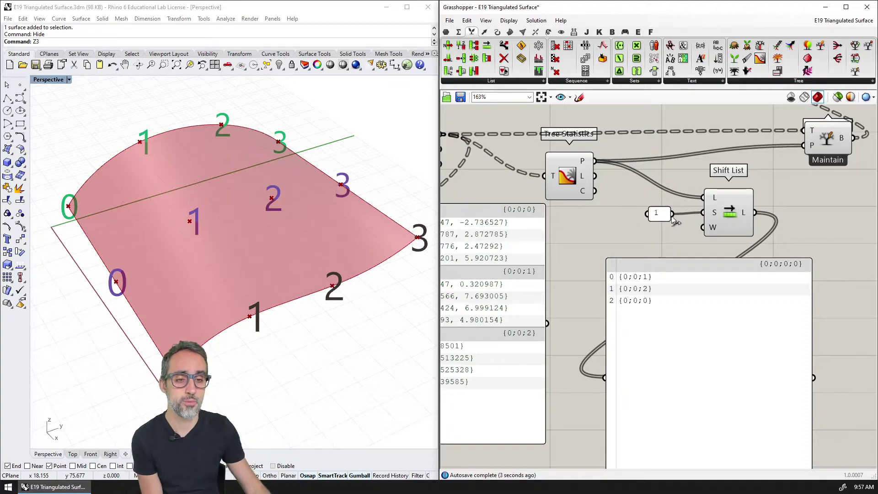
pyautogui.doubleClick(659, 214)
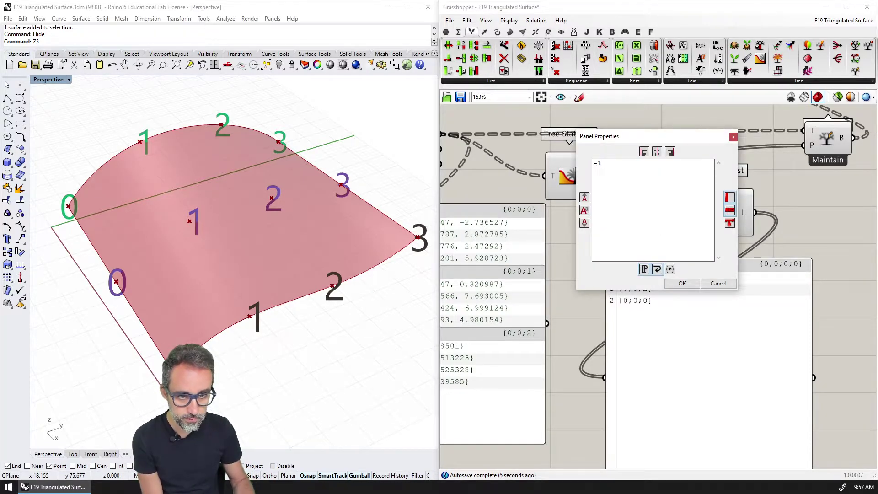
pyautogui.click(682, 283)
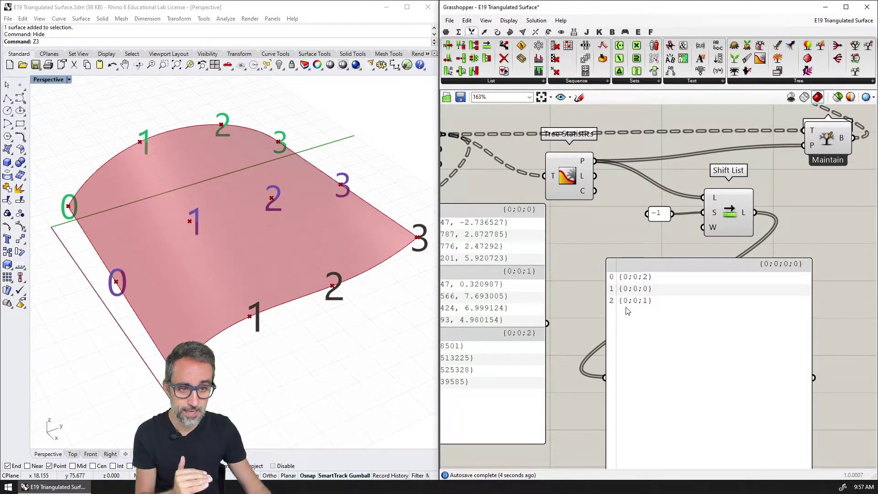
# Create a panel containing False and connect it to Shift List's Wrap input.
pyautogui.doubleClick(661, 231)
pyautogui.write('//False')
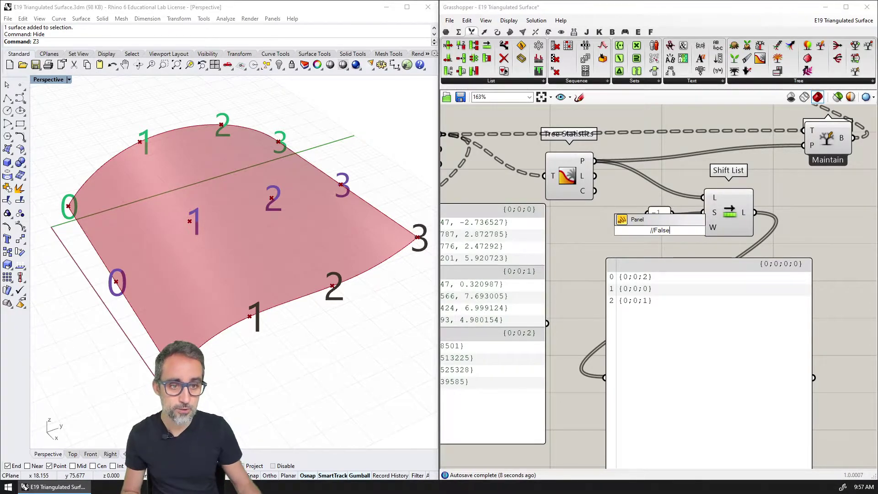
pyautogui.press('Return')
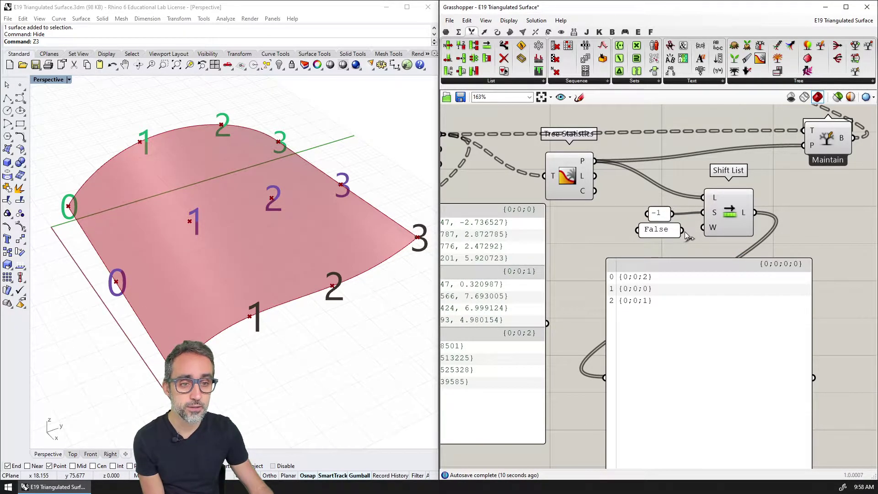
pyautogui.moveTo(682, 230); pyautogui.dragTo(703, 228)
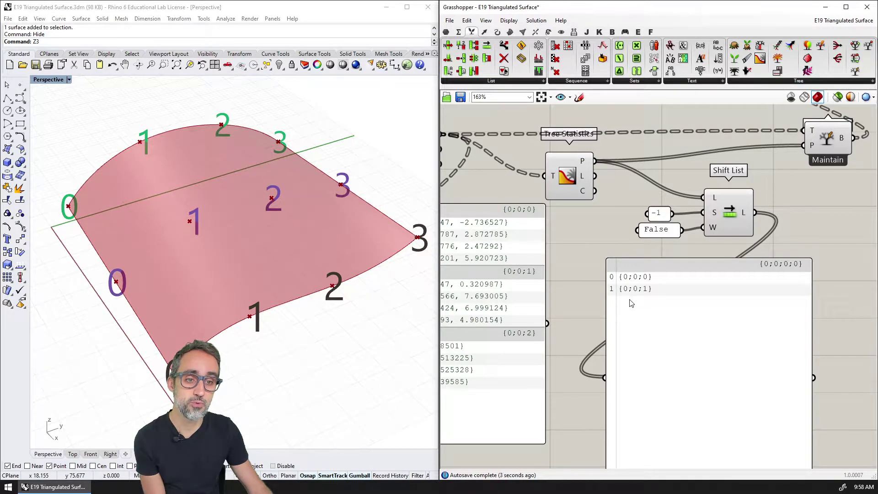
# Connect the Shift List output to Tree Branch's Path input and select Tree Branch to highlight its points in the viewport.
pyautogui.moveTo(644, 303); pyautogui.dragTo(575, 320, button='right')
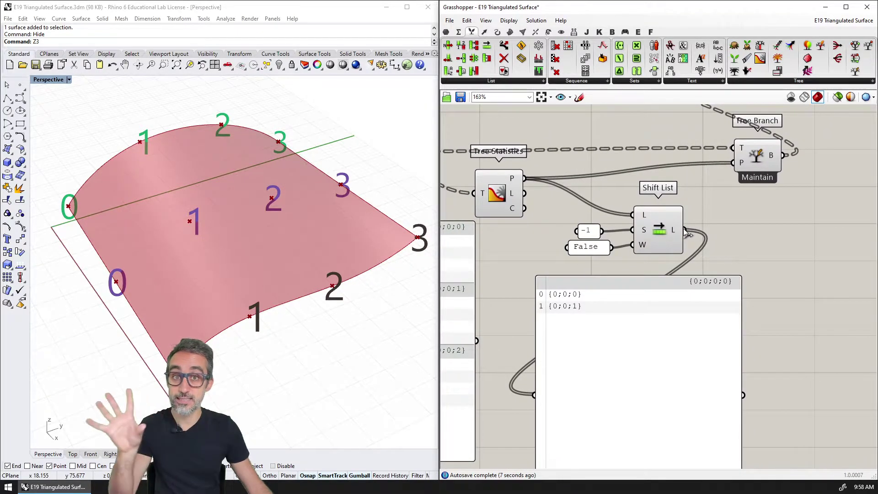
pyautogui.moveTo(686, 230); pyautogui.dragTo(723, 166)
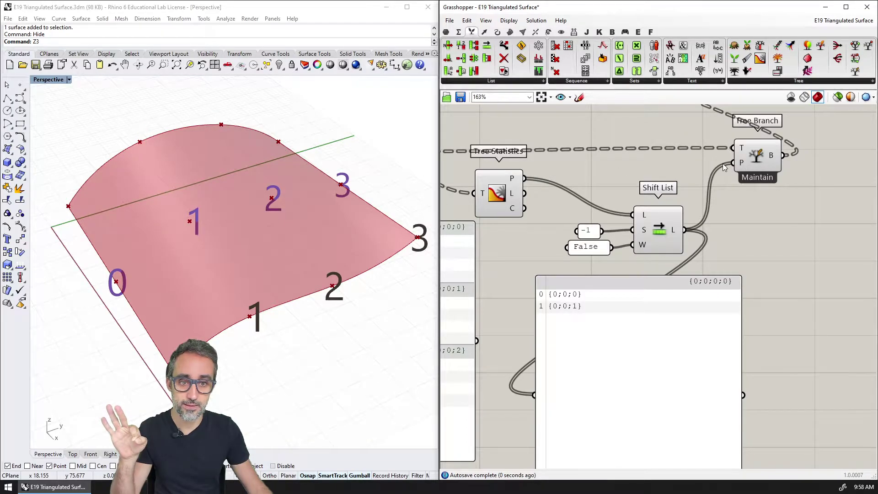
pyautogui.moveTo(721, 233); pyautogui.dragTo(804, 216, button='right')
pyautogui.scroll(-1, 742, 216)
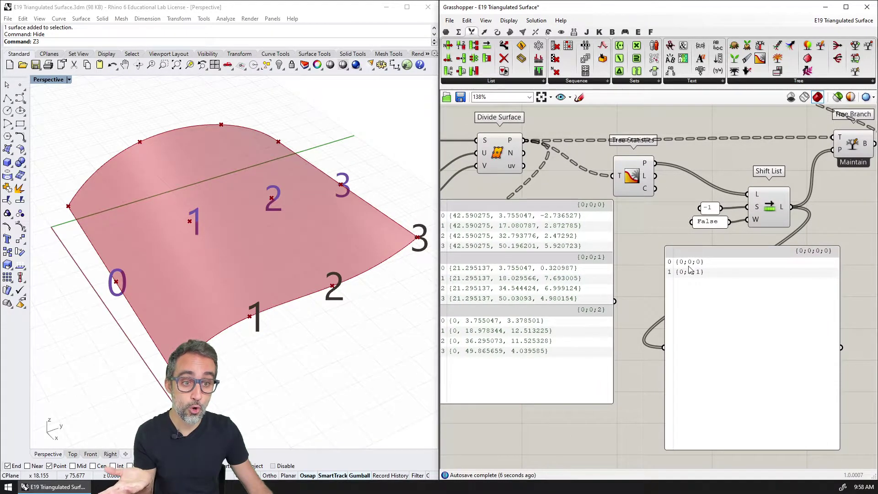
pyautogui.moveTo(788, 208); pyautogui.dragTo(698, 243, button='right')
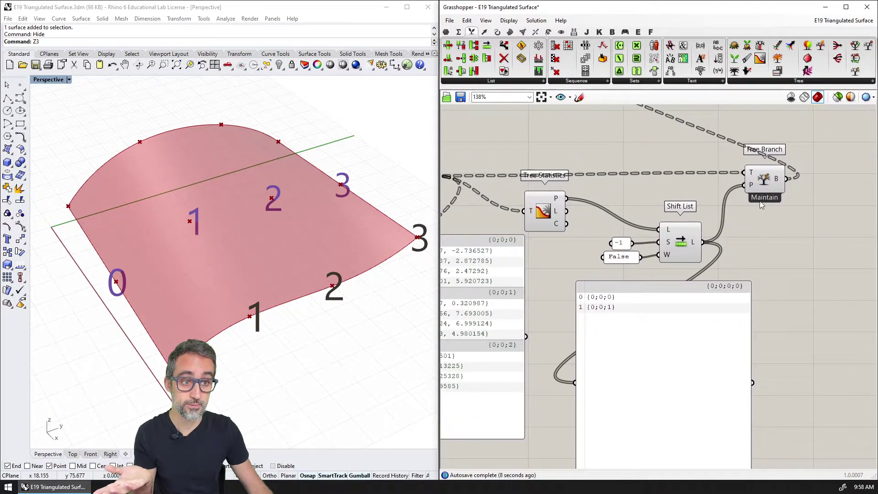
pyautogui.click(762, 181)
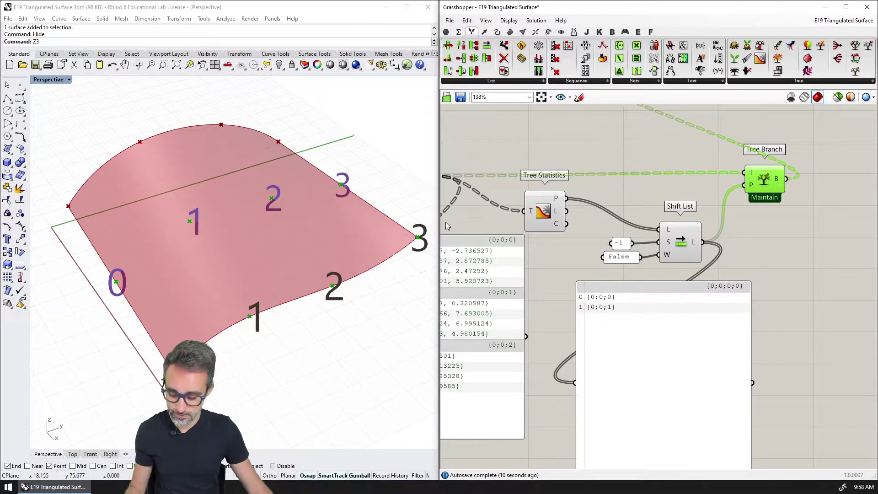
pyautogui.moveTo(447, 226); pyautogui.dragTo(591, 237, button='right')
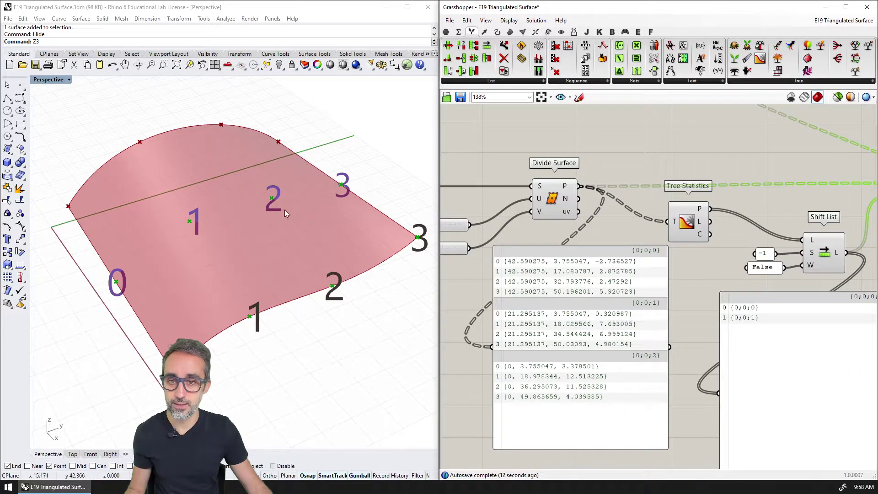
pyautogui.scroll(-6, 351, 222)
pyautogui.scroll(6, 334, 221)
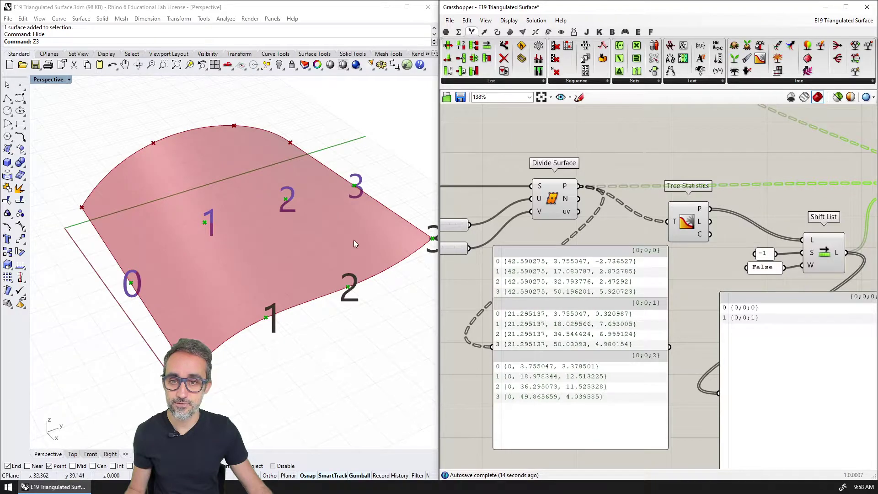
# Move the Point List component and its Size slider so that they sit above Tree Branch.
pyautogui.moveTo(731, 155); pyautogui.dragTo(676, 239, button='right')
pyautogui.scroll(-1, 677, 231)
pyautogui.moveTo(739, 160); pyautogui.dragTo(609, 206)
pyautogui.moveTo(699, 182); pyautogui.dragTo(819, 181)
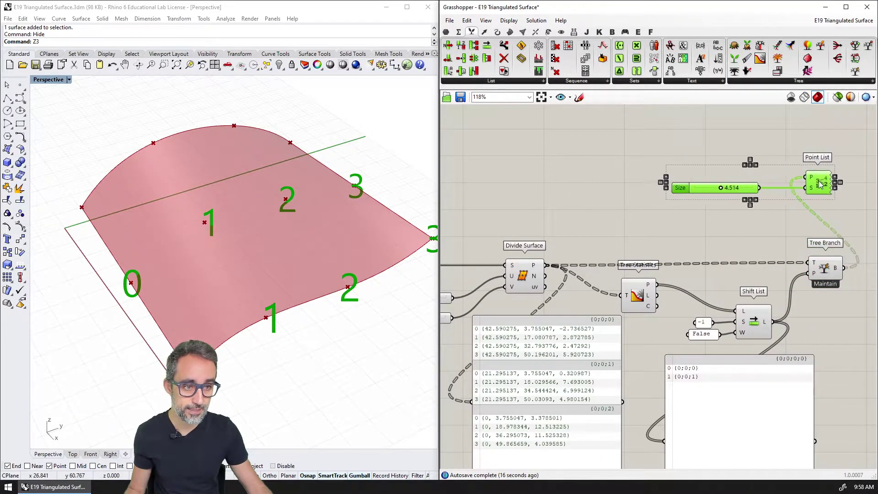
# Examine the U Count and V Count sliders and compare them with the numbered point rows on the surface.
pyautogui.moveTo(526, 228); pyautogui.dragTo(727, 207, button='right')
pyautogui.scroll(2, 649, 265)
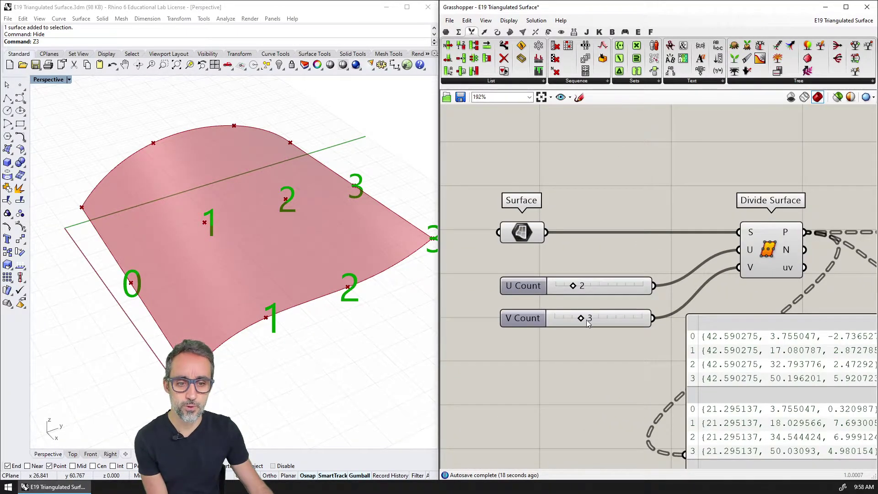
pyautogui.moveTo(588, 323)
pyautogui.mouseDown()
pyautogui.moveTo(580, 315)
pyautogui.moveTo(613, 317)
pyautogui.moveTo(582, 317)
pyautogui.mouseUp()
pyautogui.moveTo(573, 286)
pyautogui.mouseDown()
pyautogui.moveTo(624, 288)
pyautogui.moveTo(567, 288)
pyautogui.moveTo(613, 287)
pyautogui.moveTo(578, 289)
pyautogui.mouseUp()
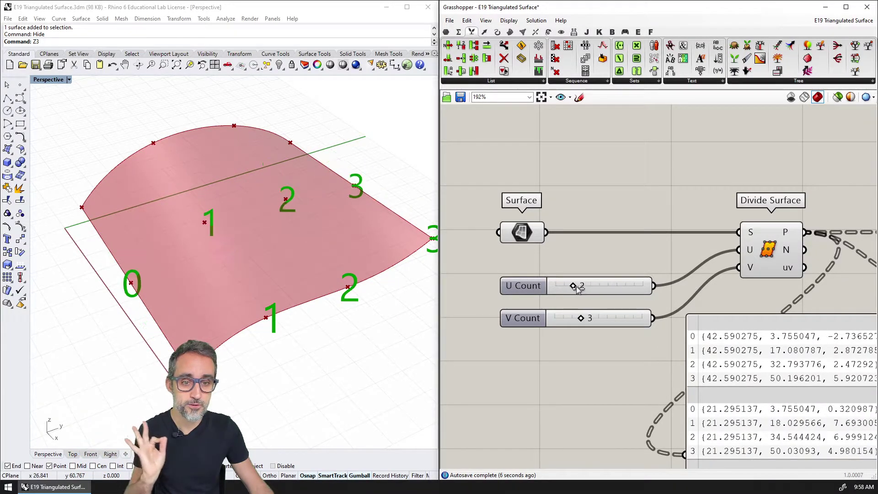
pyautogui.moveTo(734, 270); pyautogui.dragTo(532, 238, button='right')
pyautogui.scroll(-5, 535, 238)
pyautogui.moveTo(704, 250); pyautogui.dragTo(648, 249, button='right')
pyautogui.scroll(1, 648, 249)
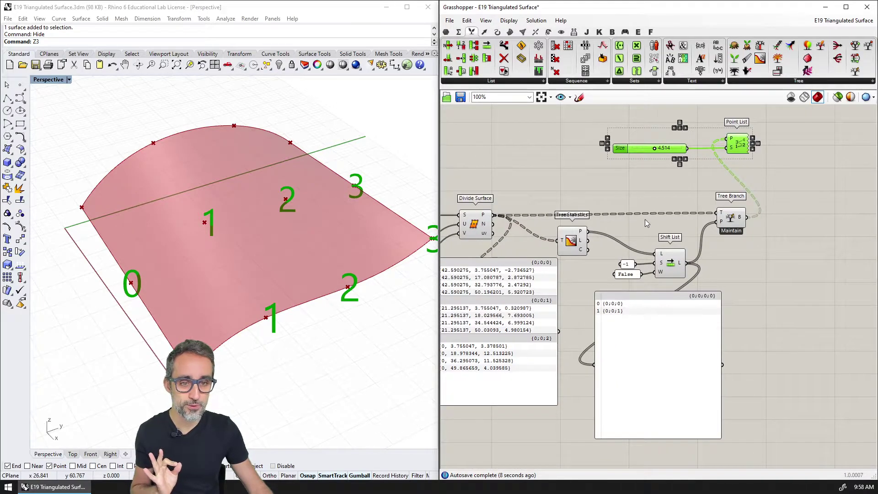
pyautogui.moveTo(644, 219); pyautogui.dragTo(675, 224, button='right')
pyautogui.click(676, 201)
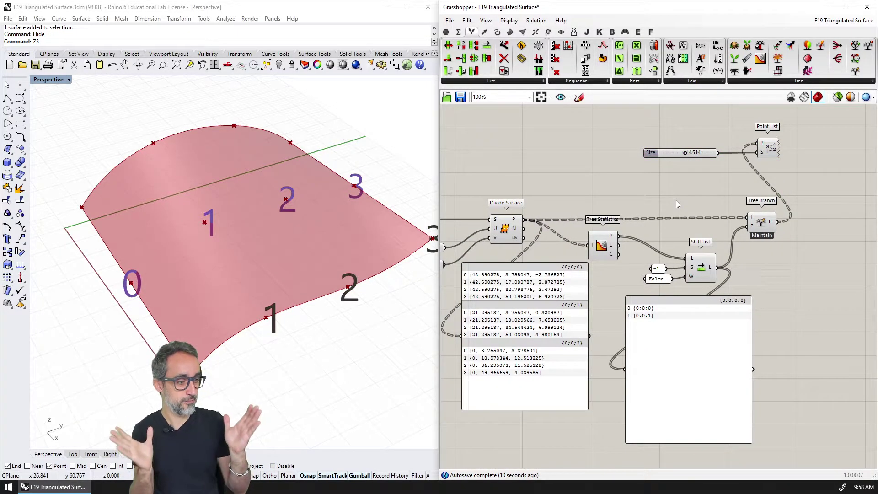
pyautogui.keyDown('shift'); pyautogui.moveTo(309, 173); pyautogui.dragTo(290, 171, button='right'); pyautogui.keyUp('shift')
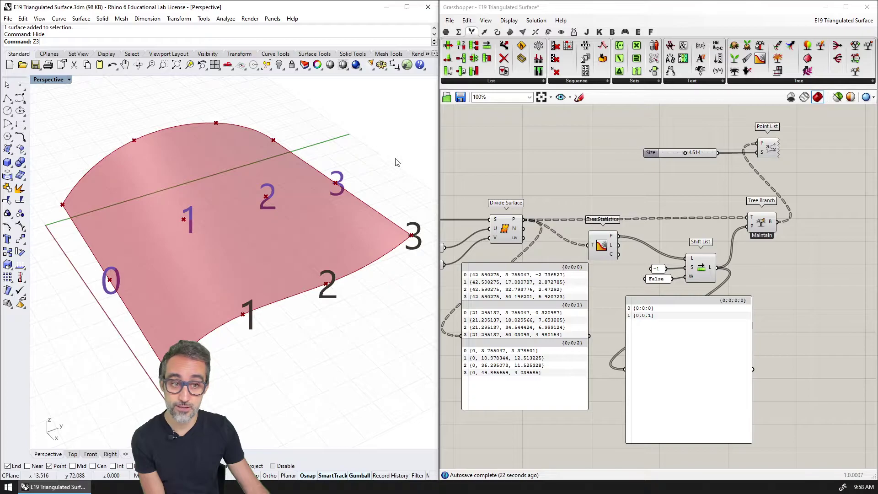
# Reposition the paths panel below Shift List and feed Tree Branch's output into it.
pyautogui.moveTo(703, 317); pyautogui.dragTo(661, 307, button='right')
pyautogui.moveTo(662, 310); pyautogui.dragTo(714, 297)
pyautogui.moveTo(735, 211); pyautogui.dragTo(662, 361)
pyautogui.click(662, 288)
pyautogui.scroll(2, 666, 287)
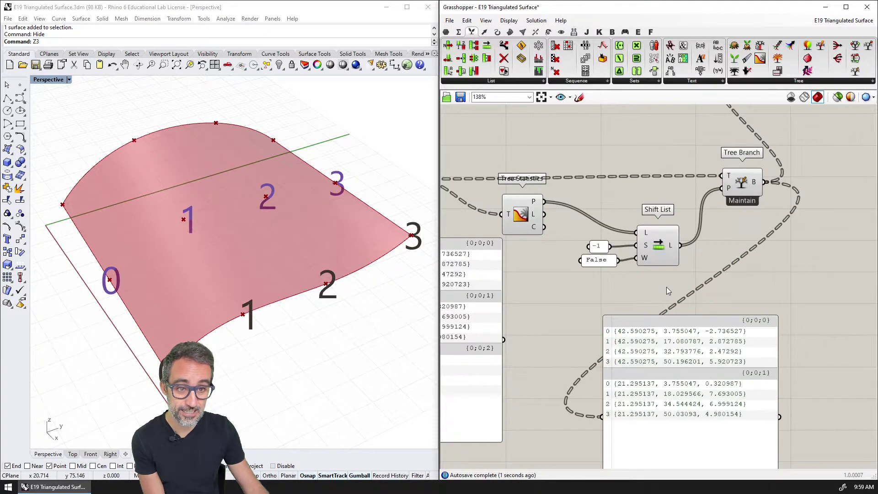
# Compare the paths before and after shifting by wiring Tree Statistics' Paths output and then Shift List's output into the panel.
pyautogui.moveTo(684, 289); pyautogui.dragTo(604, 417)
pyautogui.moveTo(616, 294); pyautogui.dragTo(616, 287, button='right')
pyautogui.scroll(1, 616, 293)
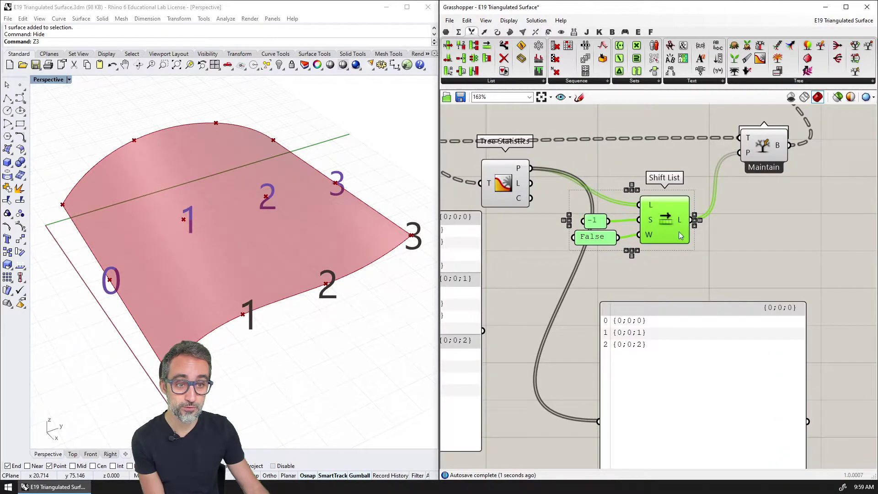
pyautogui.click(662, 284)
pyautogui.moveTo(693, 220); pyautogui.dragTo(599, 420)
# Duplicate Shift List with its -1 and False panels to the right, and move the large panel beneath the copy.
pyautogui.moveTo(673, 264); pyautogui.dragTo(605, 223)
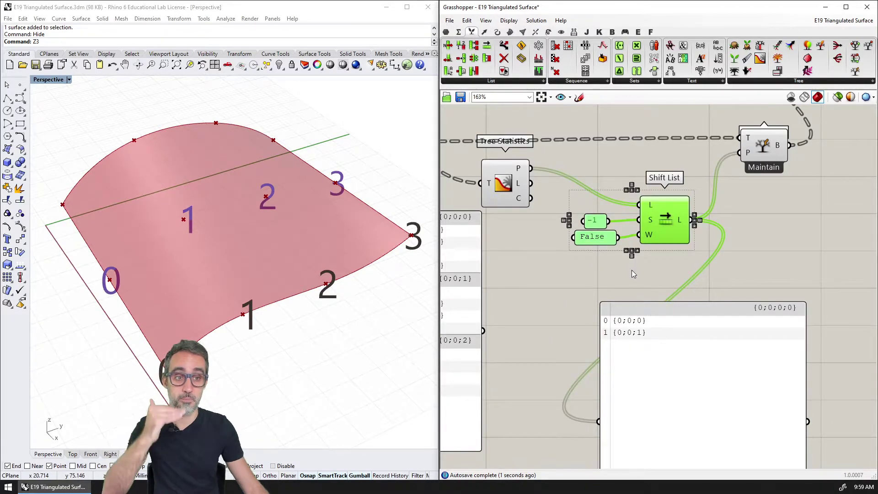
pyautogui.scroll(-1, 632, 270)
pyautogui.moveTo(632, 270); pyautogui.dragTo(594, 266, button='right')
pyautogui.click(637, 250)
pyautogui.moveTo(637, 251); pyautogui.dragTo(549, 208)
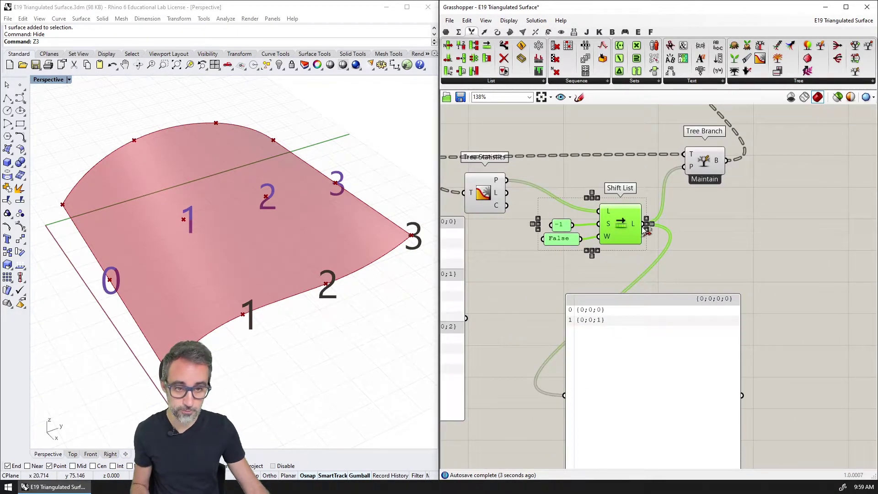
pyautogui.keyDown('alt'); pyautogui.moveTo(609, 220); pyautogui.dragTo(756, 221); pyautogui.keyUp('alt')
pyautogui.moveTo(758, 225); pyautogui.dragTo(699, 219, button='right')
pyautogui.click(747, 335)
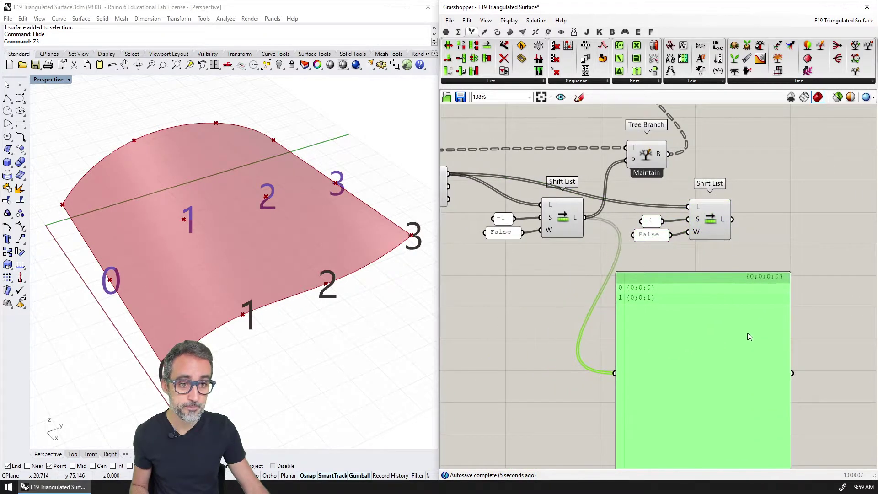
# Connect Tree Branch's output to the second Shift List's List input and show that Shift List's output in the large panel.
pyautogui.moveTo(669, 154); pyautogui.dragTo(626, 355)
pyautogui.scroll(2, 594, 322)
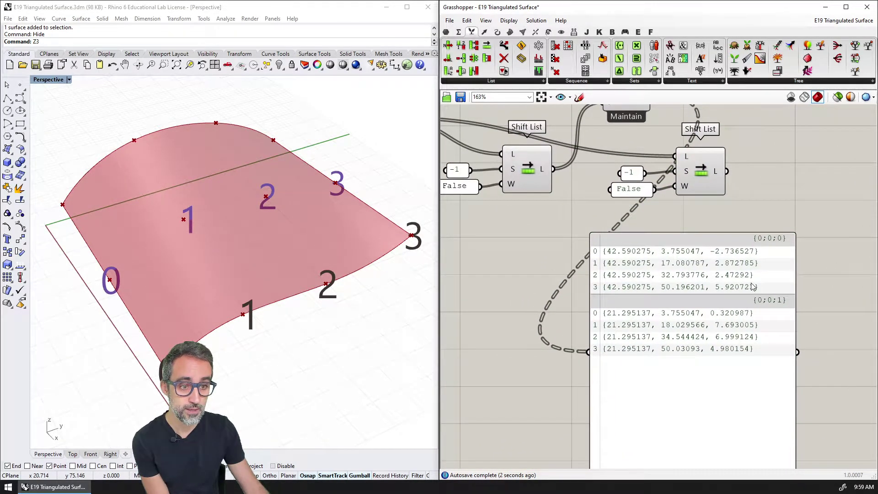
pyautogui.moveTo(704, 271); pyautogui.dragTo(645, 310, button='right')
pyautogui.scroll(-1, 650, 303)
pyautogui.moveTo(603, 158); pyautogui.dragTo(544, 376)
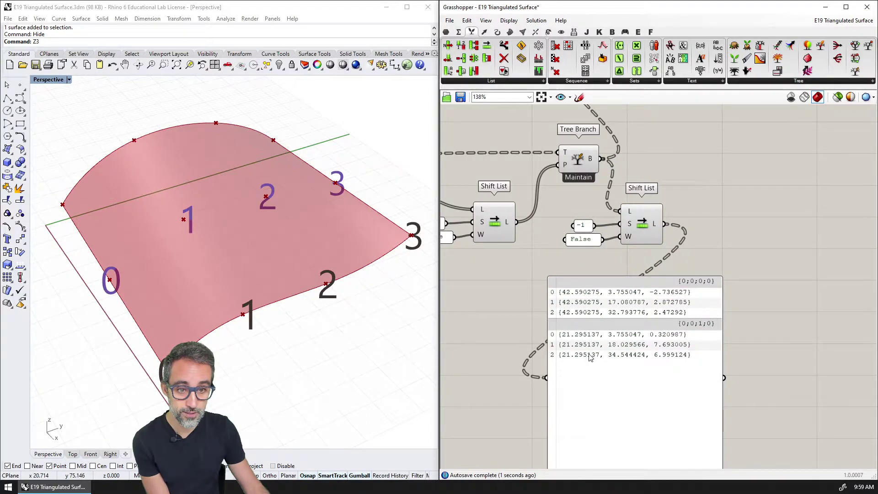
# Connect the second Shift List's output to Point List's Points input and check the numbered points in the viewport.
pyautogui.moveTo(645, 247); pyautogui.dragTo(690, 302, button='right')
pyautogui.moveTo(709, 278); pyautogui.dragTo(622, 109)
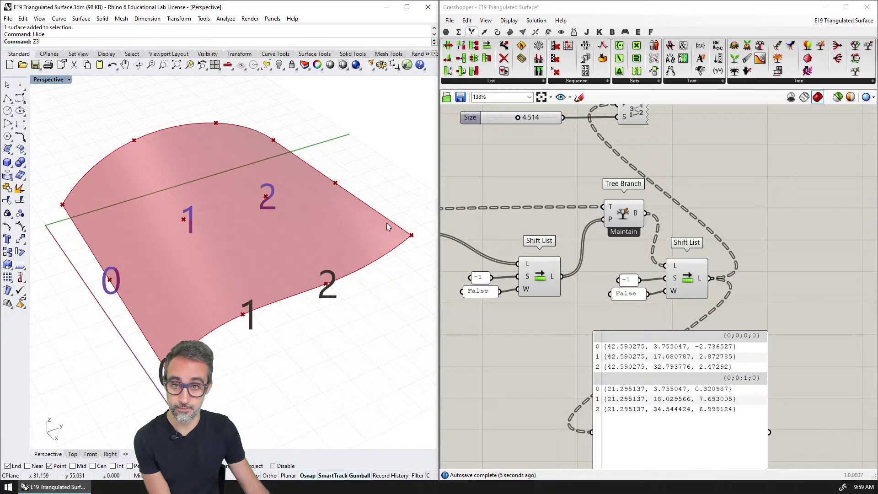
pyautogui.moveTo(411, 192); pyautogui.dragTo(405, 194, button='right')
pyautogui.moveTo(703, 251); pyautogui.dragTo(674, 230, button='right')
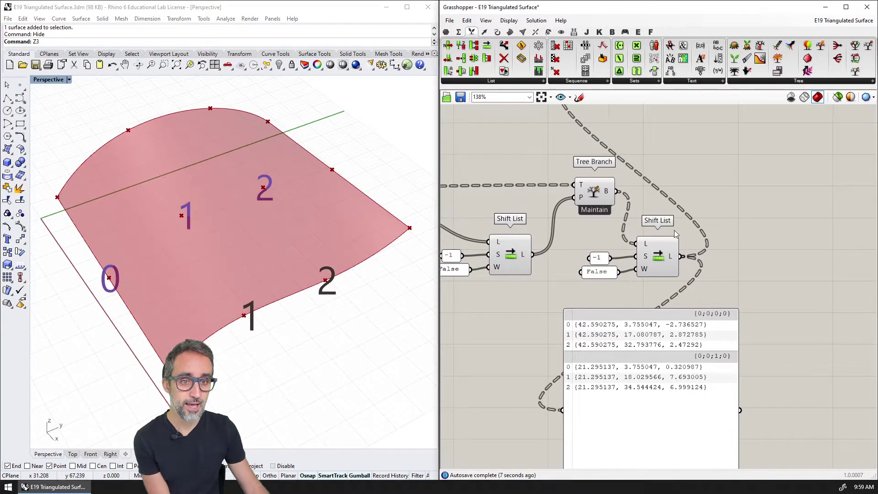
# Add a Point parameter to the right of the second Shift List.
pyautogui.scroll(-2, 675, 234)
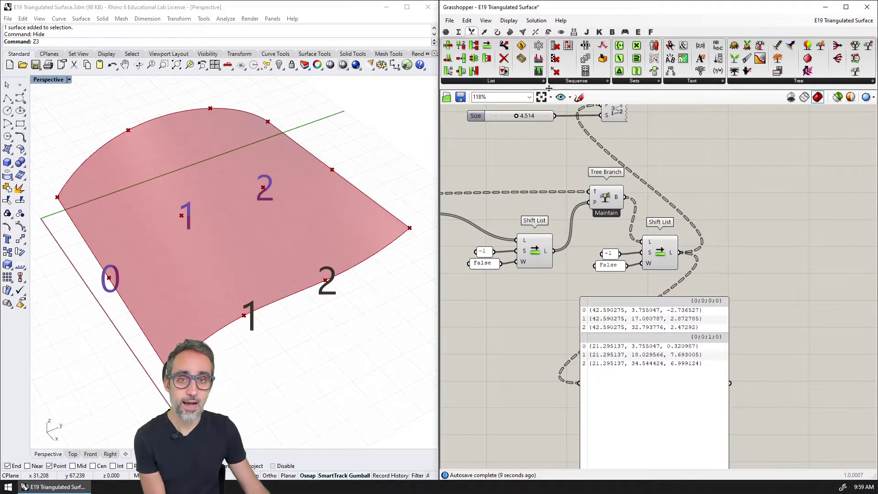
pyautogui.click(446, 31)
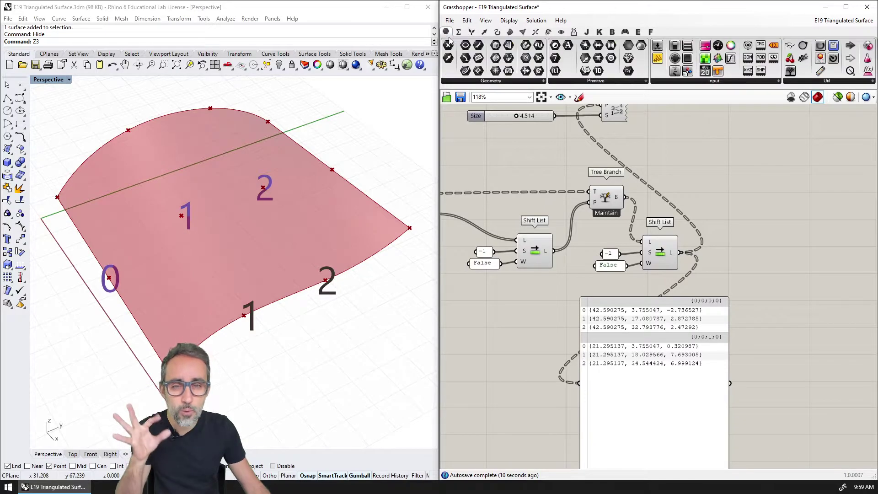
pyautogui.click(476, 82)
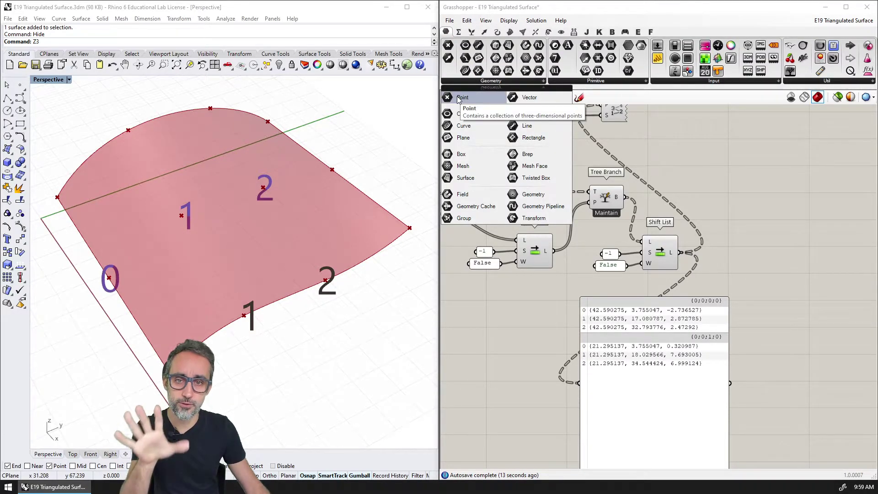
pyautogui.click(461, 97)
pyautogui.click(756, 252)
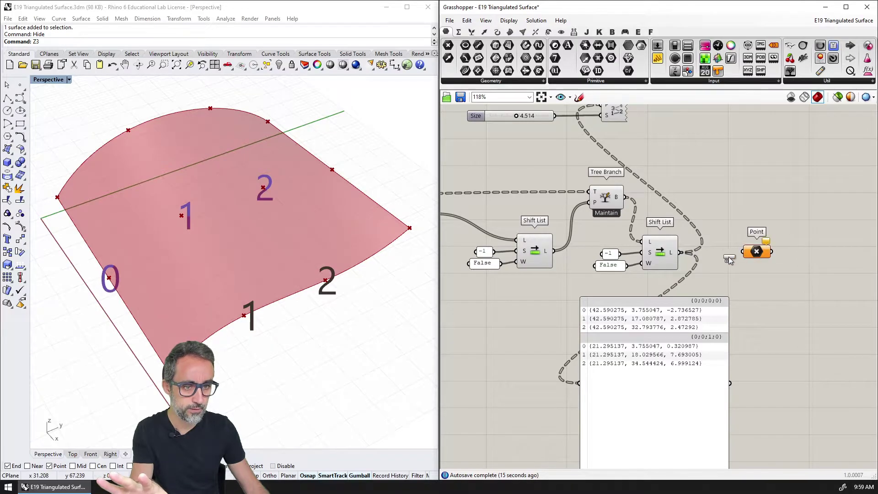
# Delete the stray Rectangle parameter and connect the second Shift List's output to the Point parameter.
pyautogui.scroll(2, 729, 258)
pyautogui.doubleClick(730, 195)
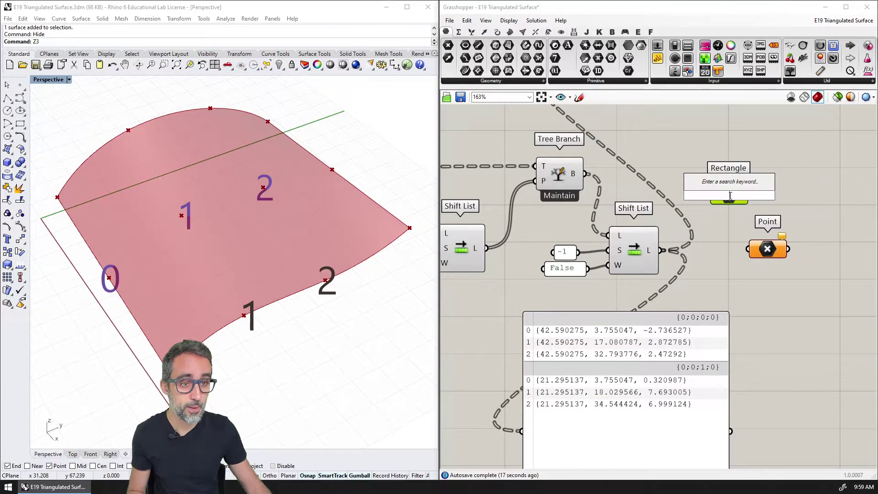
pyautogui.press('Escape')
pyautogui.press('Delete')
pyautogui.scroll(-2, 676, 243)
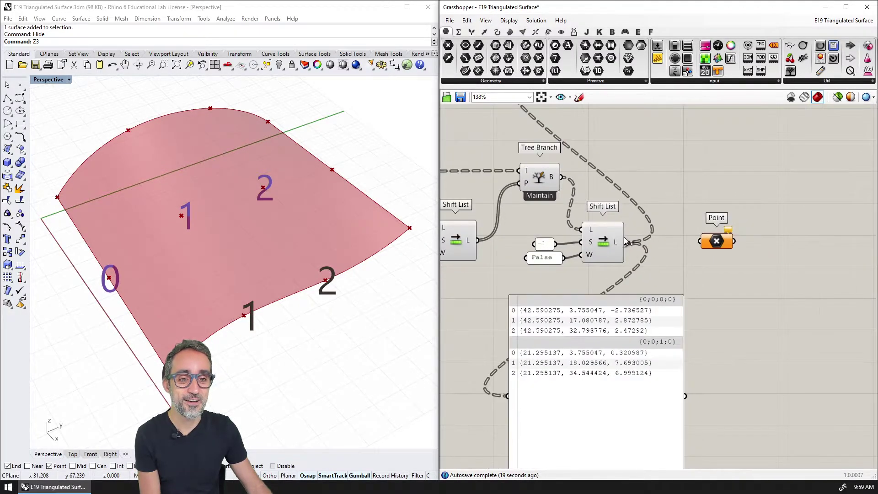
pyautogui.moveTo(625, 243); pyautogui.dragTo(702, 241)
# Rename the Point parameter to "BOTTOM LEFT POINTS".
pyautogui.rightClick(715, 241)
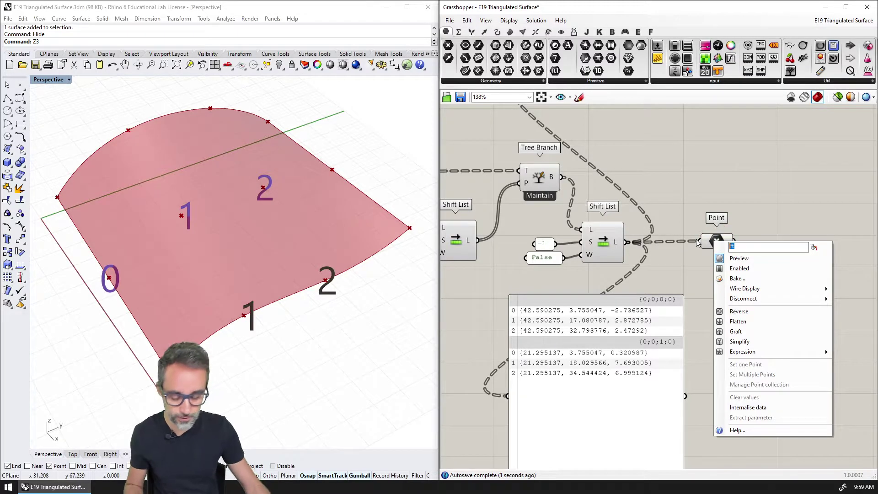
pyautogui.write('B')
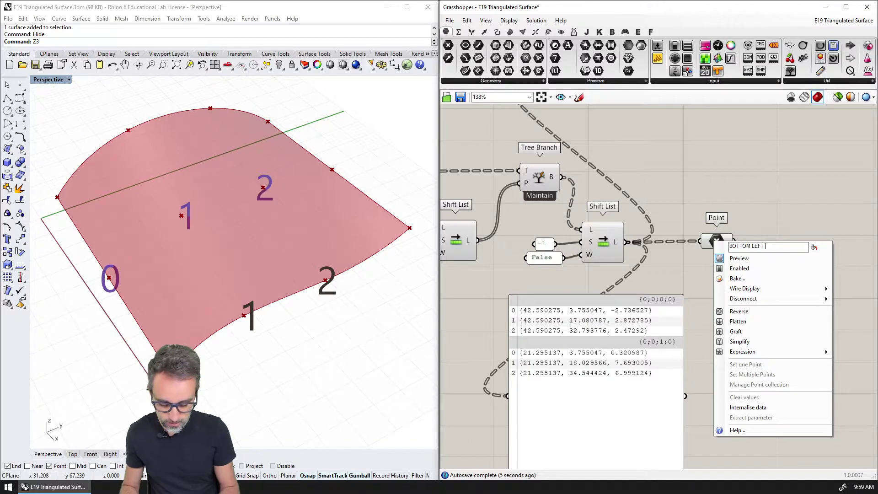
pyautogui.write('OTTOM LEFT ')
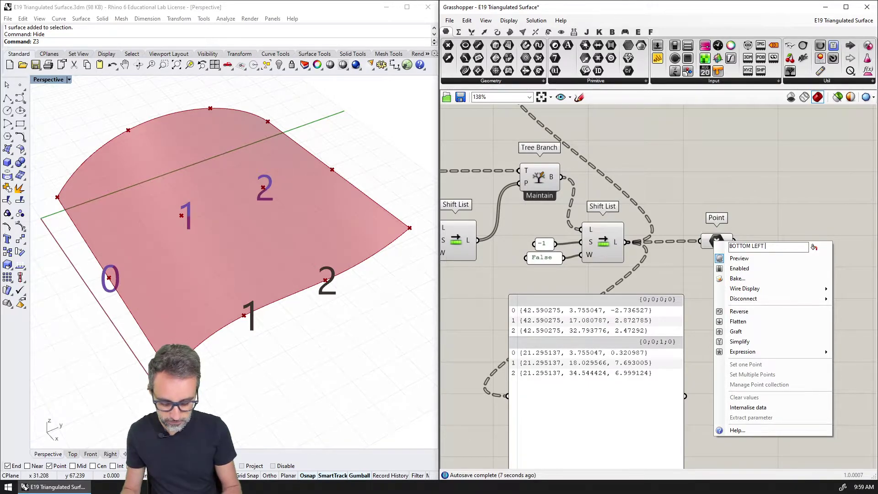
pyautogui.write('POIUN')
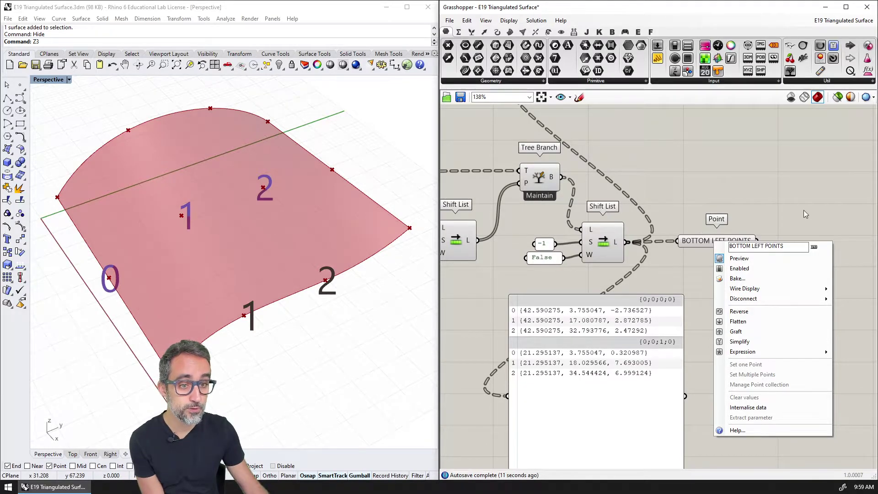
# Move the BOTTOM LEFT POINTS parameter farther to the right of the second Shift List.
pyautogui.click(787, 219)
pyautogui.moveTo(783, 221); pyautogui.dragTo(721, 257, button='right')
pyautogui.scroll(-2, 721, 257)
pyautogui.click(673, 270)
pyautogui.moveTo(673, 270); pyautogui.dragTo(736, 271)
pyautogui.moveTo(736, 271); pyautogui.dragTo(743, 255, button='right')
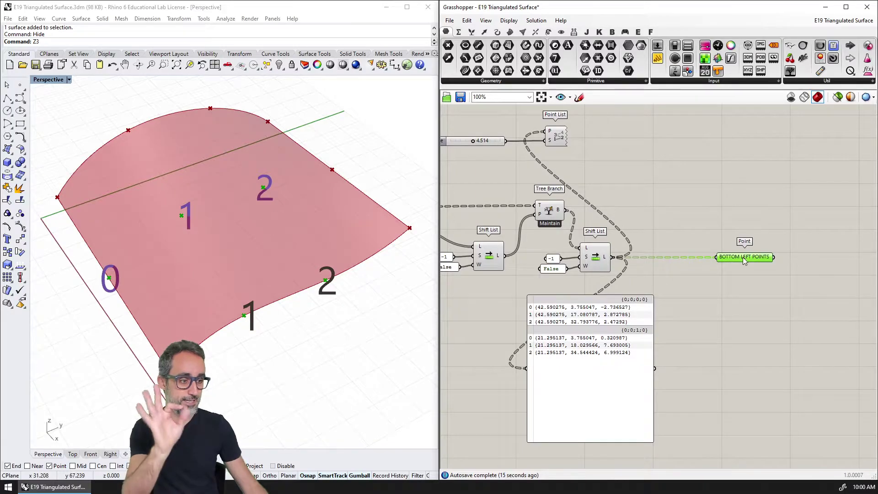
pyautogui.scroll(1, 744, 257)
pyautogui.moveTo(705, 279); pyautogui.dragTo(738, 264, button='right')
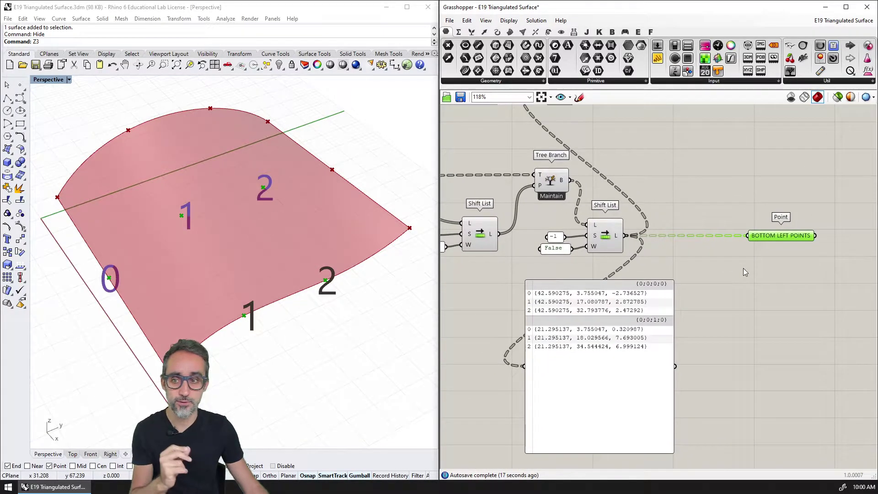
# Move the Divide Surface points panel lower and shift the Tree Branch and both Shift Lists slightly to the right with their value panels.
pyautogui.scroll(-3, 716, 281)
pyautogui.click(720, 296)
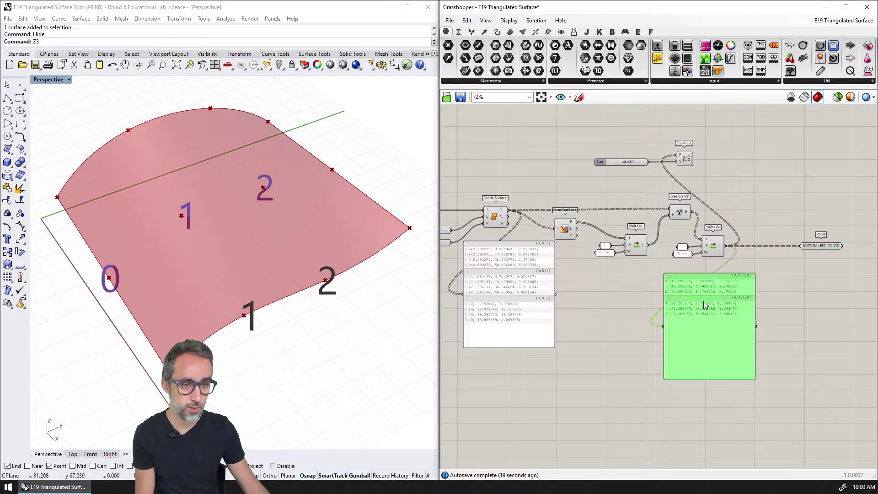
pyautogui.moveTo(516, 282); pyautogui.dragTo(525, 322)
pyautogui.moveTo(746, 190); pyautogui.dragTo(554, 257)
pyautogui.moveTo(775, 191); pyautogui.dragTo(665, 245)
# Group the Tree Branch, both Shift Lists and their value panels together.
pyautogui.moveTo(761, 192); pyautogui.dragTo(619, 257)
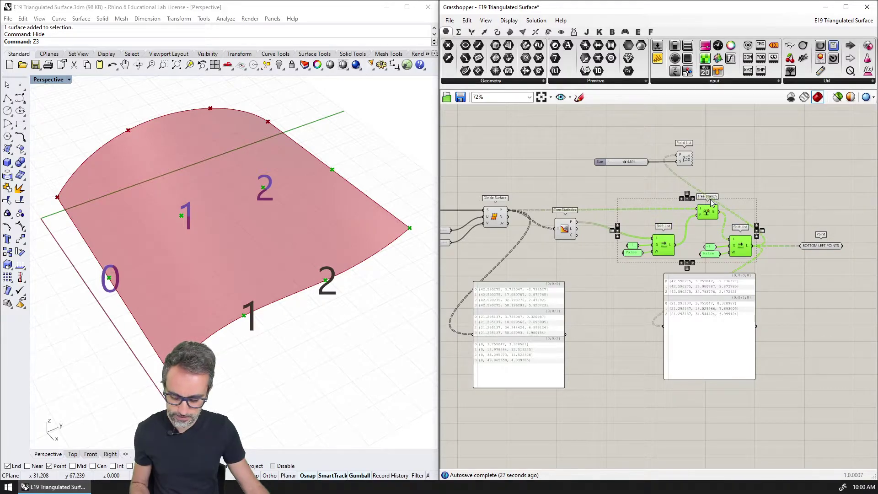
pyautogui.hotkey('ctrl', 'g')
pyautogui.click(743, 204)
pyautogui.scroll(1, 754, 209)
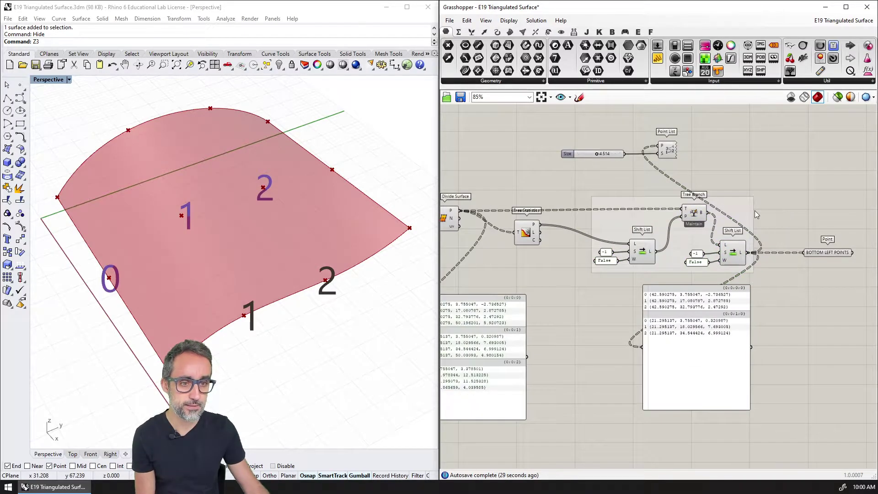
# Move the Point List and its Size slider farther right, above the new group.
pyautogui.moveTo(698, 127); pyautogui.dragTo(740, 154)
pyautogui.click(756, 205)
pyautogui.scroll(1, 755, 207)
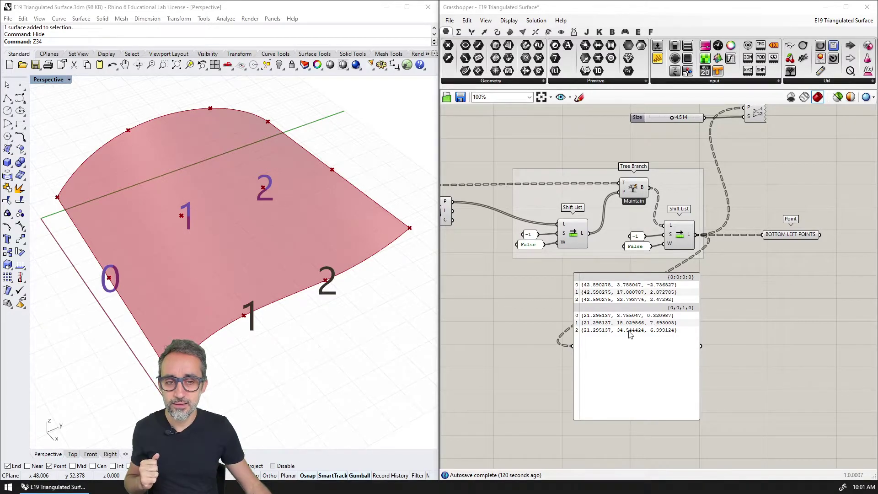
pyautogui.moveTo(492, 137); pyautogui.dragTo(720, 261)
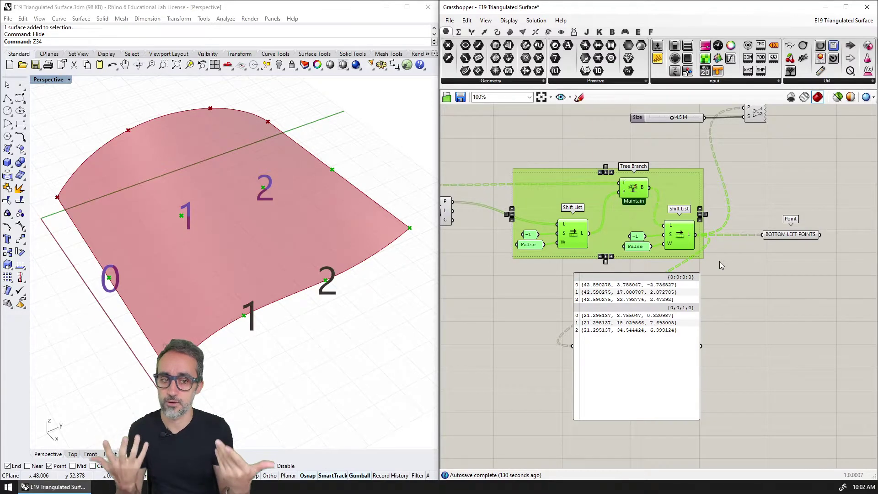
pyautogui.click(653, 144)
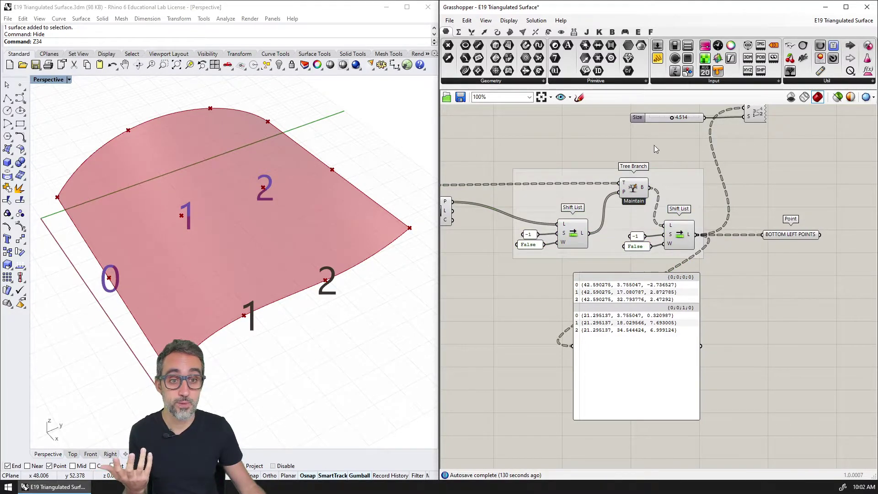
pyautogui.moveTo(510, 169); pyautogui.dragTo(725, 264)
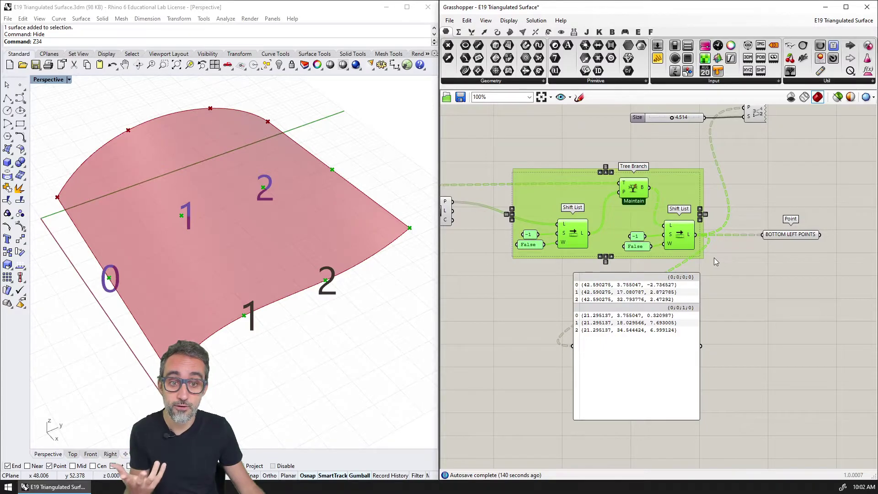
pyautogui.click(551, 260)
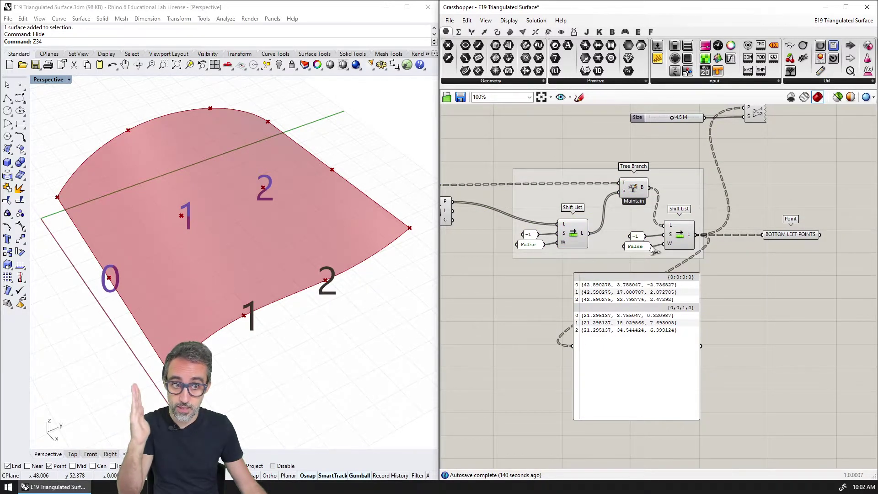
pyautogui.click(578, 243)
pyautogui.click(681, 236)
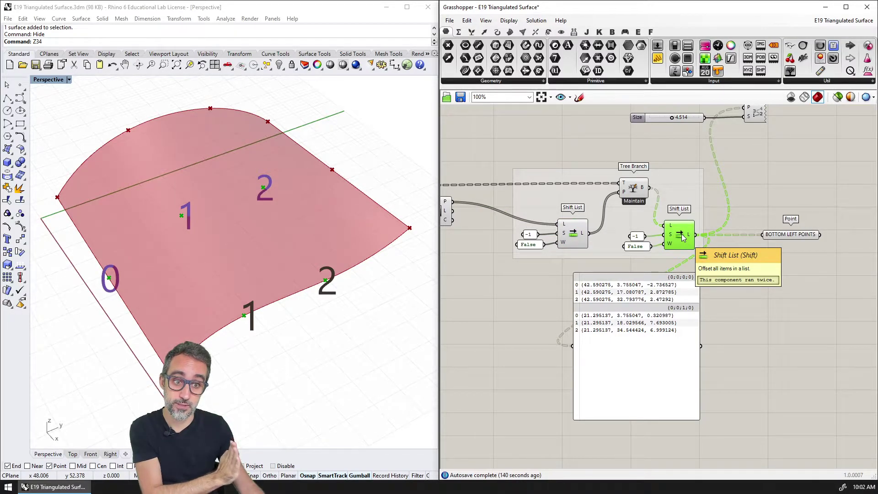
# Move the shifted points panel aside to the right and place a copy of the Tree Branch and Shift List group below the original.
pyautogui.moveTo(653, 325); pyautogui.dragTo(812, 326)
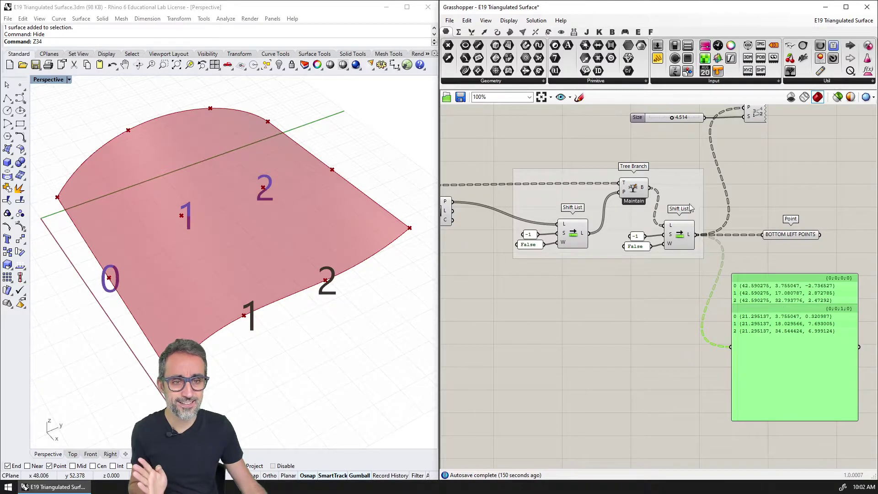
pyautogui.moveTo(708, 162); pyautogui.dragTo(501, 273)
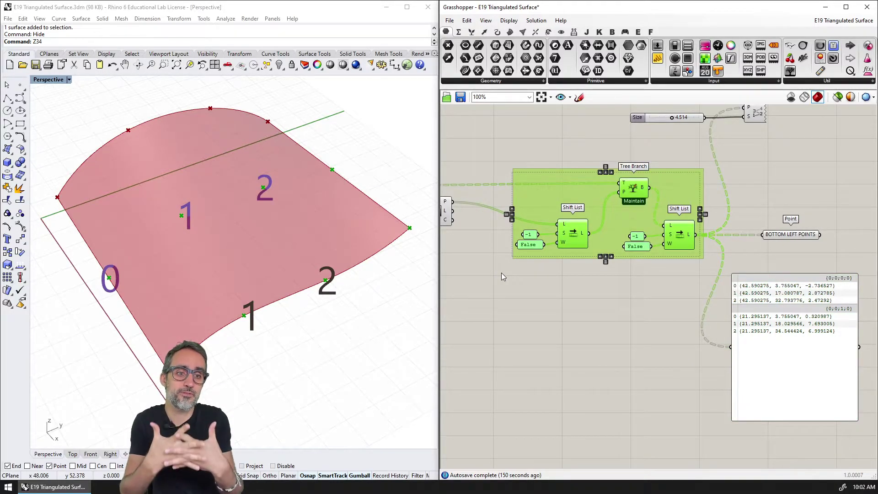
pyautogui.hotkey('ctrl', 'c')
pyautogui.hotkey('ctrl', 'v')
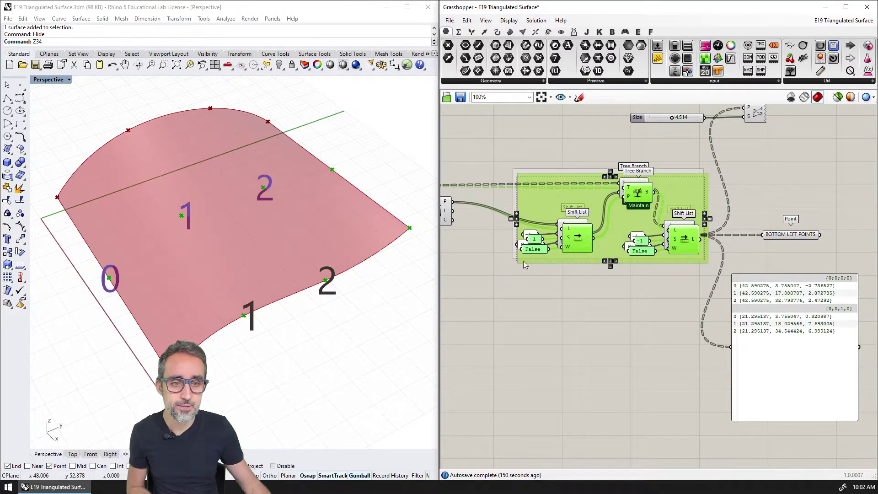
pyautogui.moveTo(608, 226); pyautogui.dragTo(603, 353)
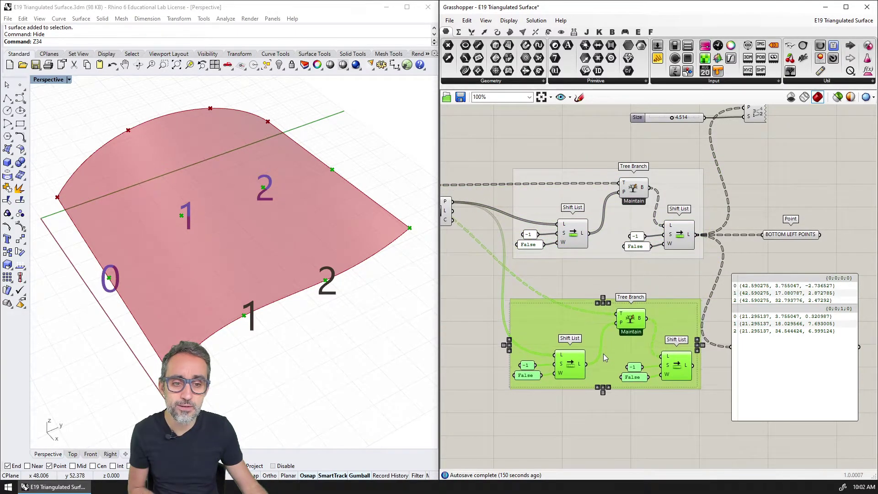
pyautogui.click(616, 279)
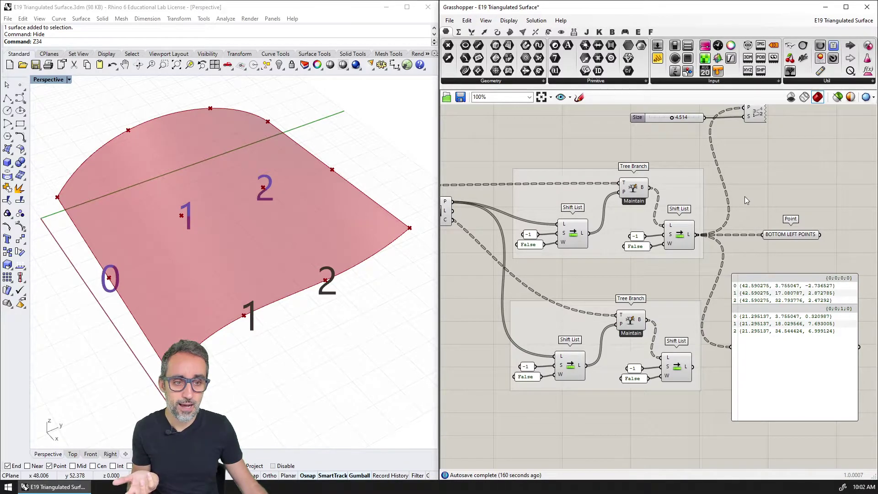
# Move the Point List and Size slider between the two groups and shift the points panel farther down and right.
pyautogui.moveTo(744, 196); pyautogui.dragTo(723, 221, button='right')
pyautogui.moveTo(762, 120); pyautogui.dragTo(667, 314)
pyautogui.moveTo(747, 382); pyautogui.dragTo(737, 346, button='right')
pyautogui.moveTo(751, 354); pyautogui.dragTo(791, 410)
pyautogui.moveTo(695, 326); pyautogui.dragTo(703, 307, button='right')
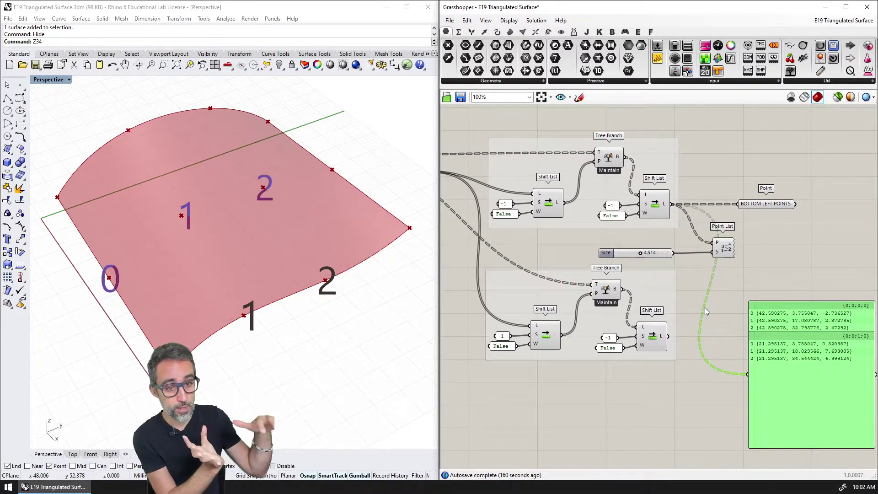
# Connect the copied group's second Shift List output to Point List's Points input and review the group's first shift offset.
pyautogui.moveTo(667, 336); pyautogui.dragTo(714, 251)
pyautogui.click(653, 340)
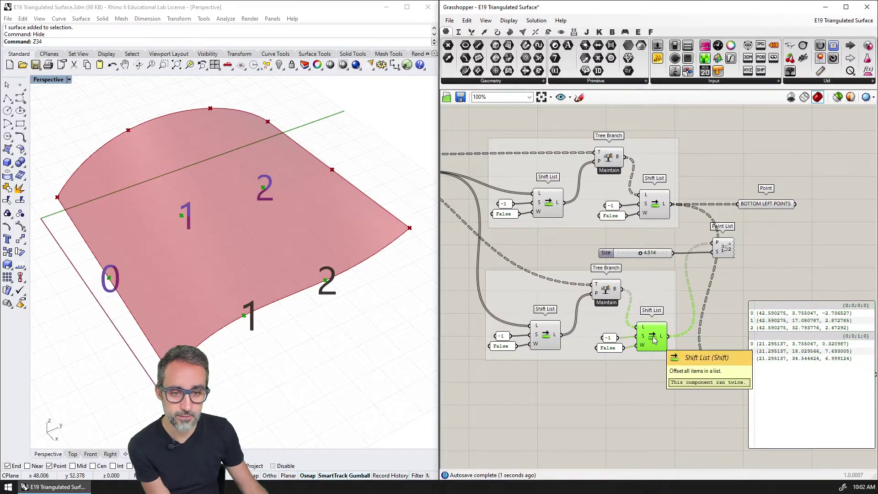
pyautogui.click(555, 366)
pyautogui.click(543, 337)
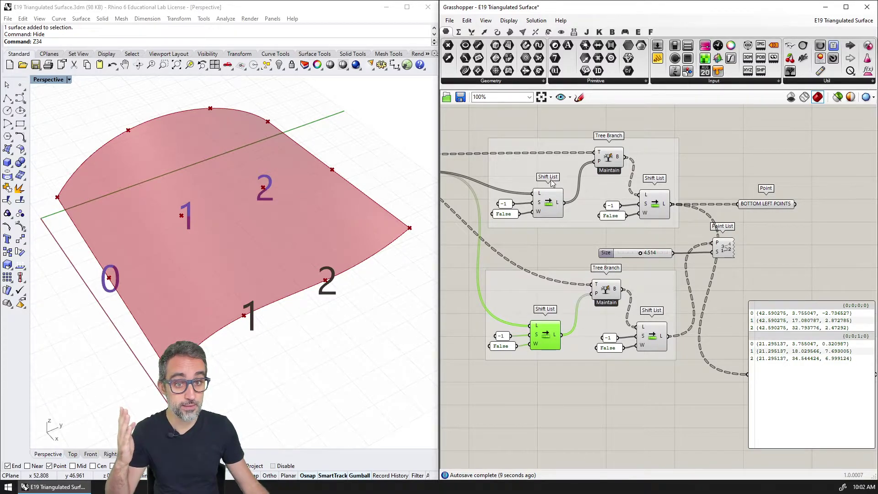
pyautogui.scroll(1, 520, 353)
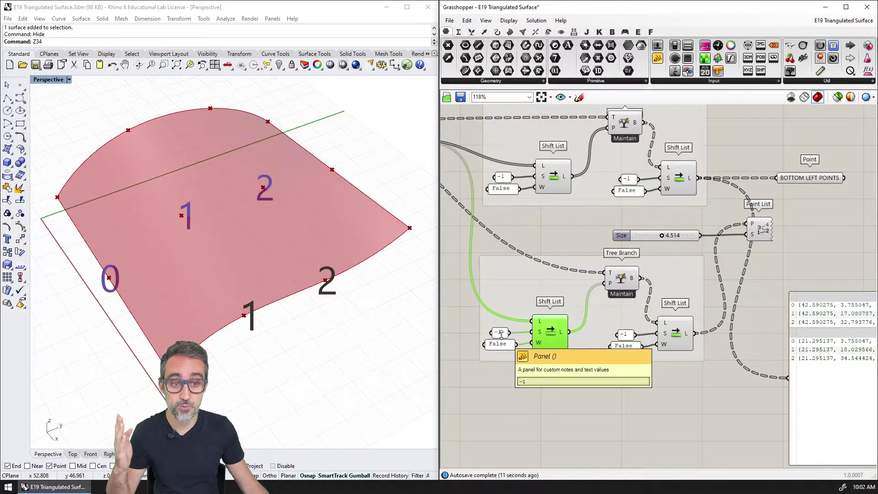
pyautogui.scroll(-1, 502, 337)
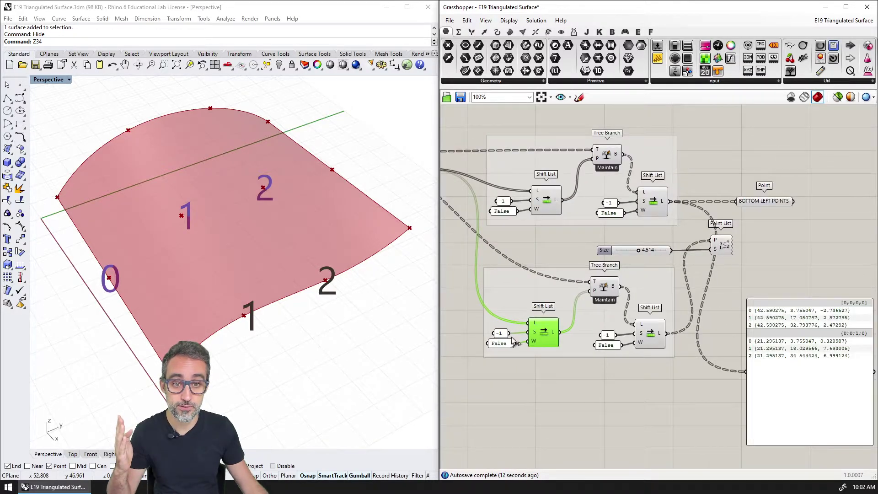
# Connect the copied group's Tree Branch output to Point List's Points input to check the unshifted point numbering.
pyautogui.click(606, 288)
pyautogui.click(649, 332)
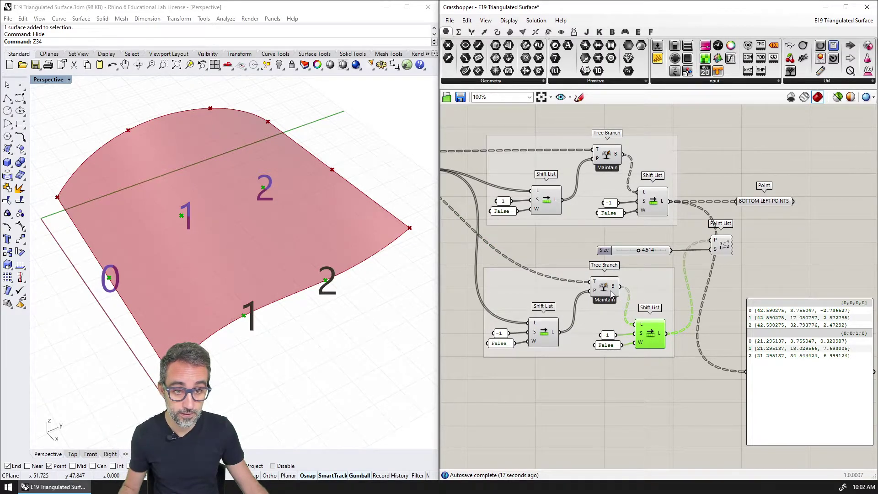
pyautogui.moveTo(620, 286); pyautogui.dragTo(711, 241)
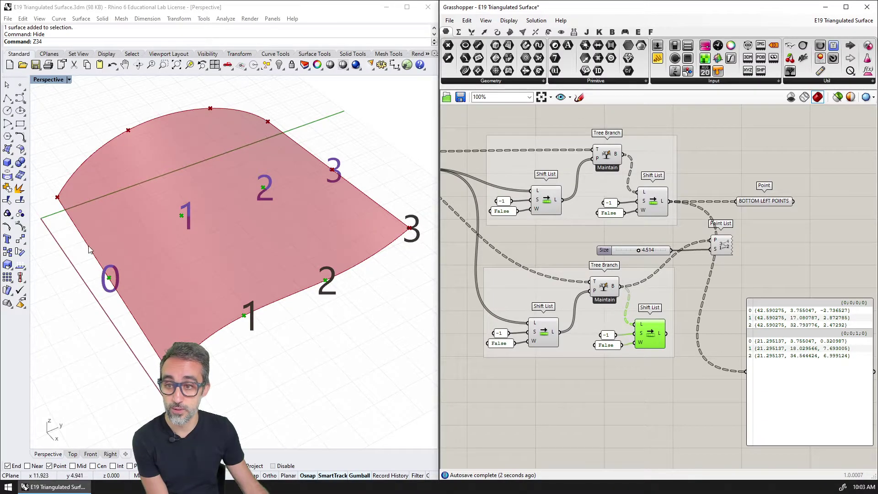
# Set the copied group's second Shift List offset to 1 and connect its output to Point List's Points input.
pyautogui.scroll(2, 608, 366)
pyautogui.moveTo(608, 366); pyautogui.dragTo(626, 357, button='right')
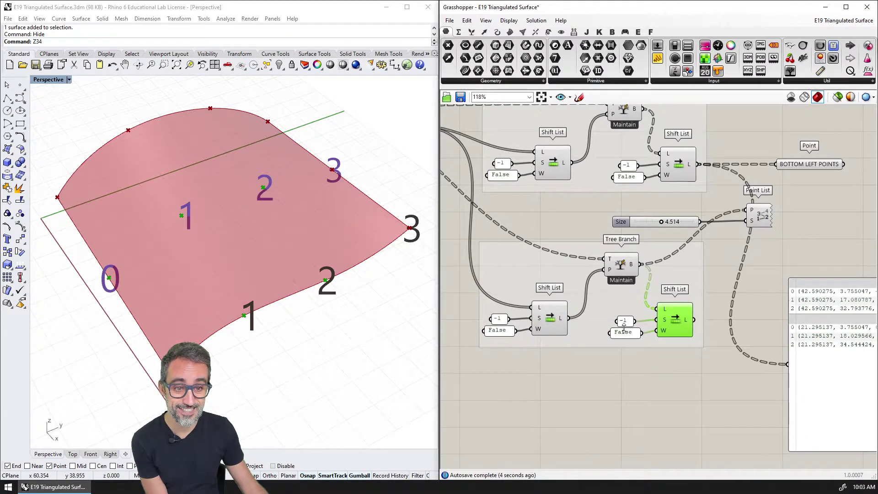
pyautogui.doubleClick(624, 322)
pyautogui.write('1')
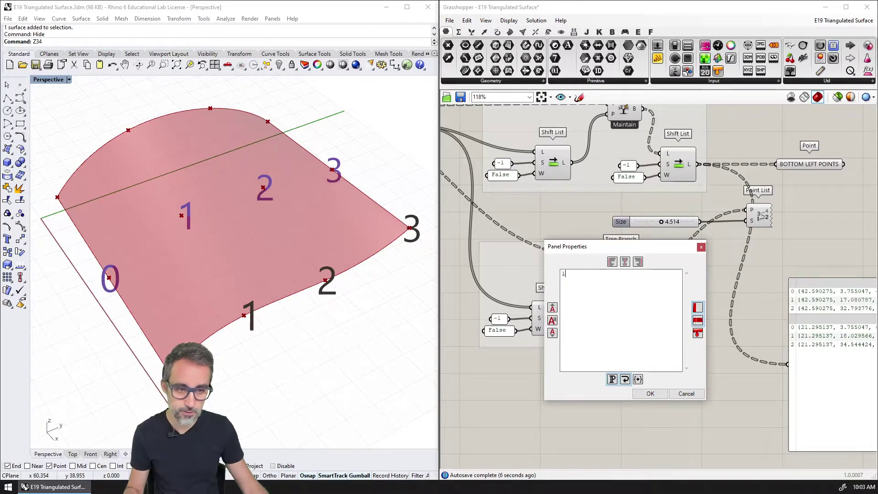
pyautogui.click(649, 393)
pyautogui.moveTo(695, 319); pyautogui.dragTo(768, 250)
pyautogui.moveTo(770, 276); pyautogui.dragTo(656, 259, button='right')
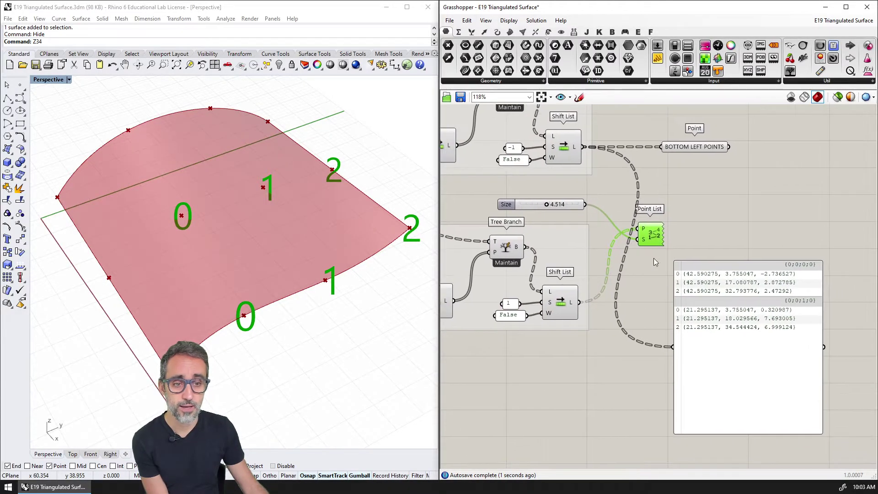
# Duplicate the BOTTOM LEFT POINTS parameter beside the copied group and connect that group's second Shift List output to it.
pyautogui.moveTo(707, 297); pyautogui.dragTo(787, 315)
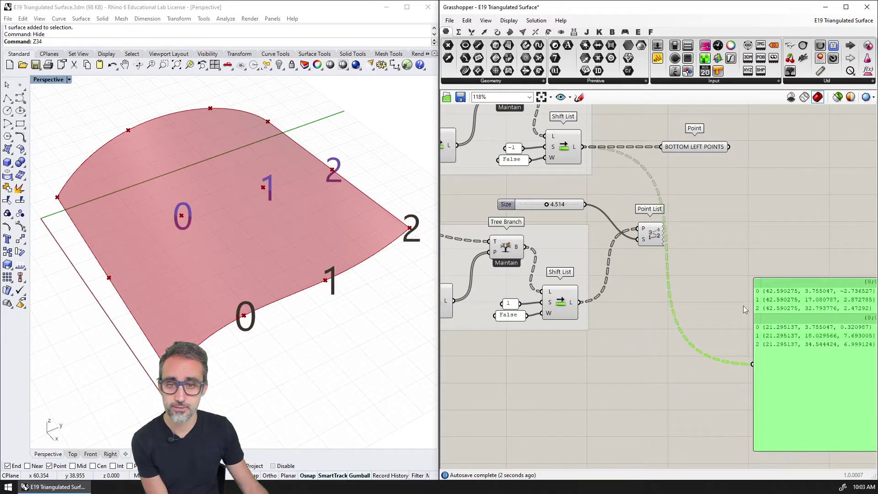
pyautogui.click(690, 151)
pyautogui.keyDown('alt'); pyautogui.moveTo(691, 151); pyautogui.dragTo(690, 300); pyautogui.keyUp('alt')
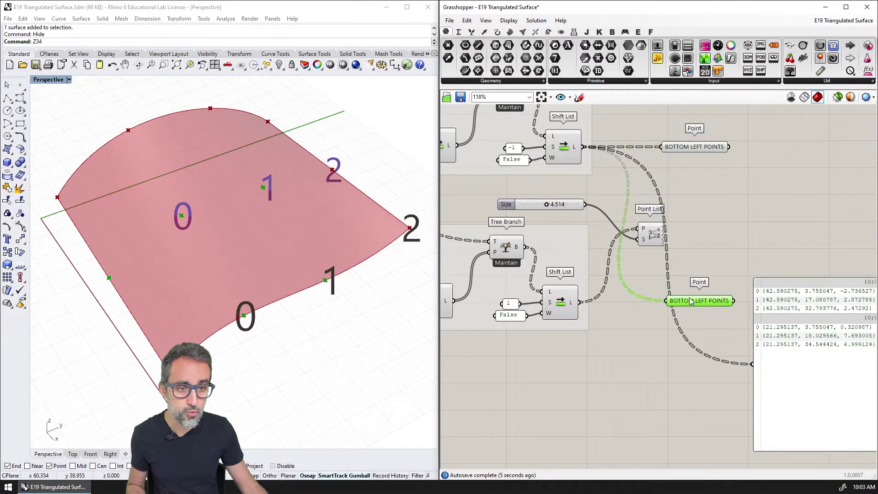
pyautogui.moveTo(580, 302); pyautogui.dragTo(666, 300)
# Rename the duplicated Point parameter to "BOTTOM RIGHT POINTS".
pyautogui.rightClick(706, 303)
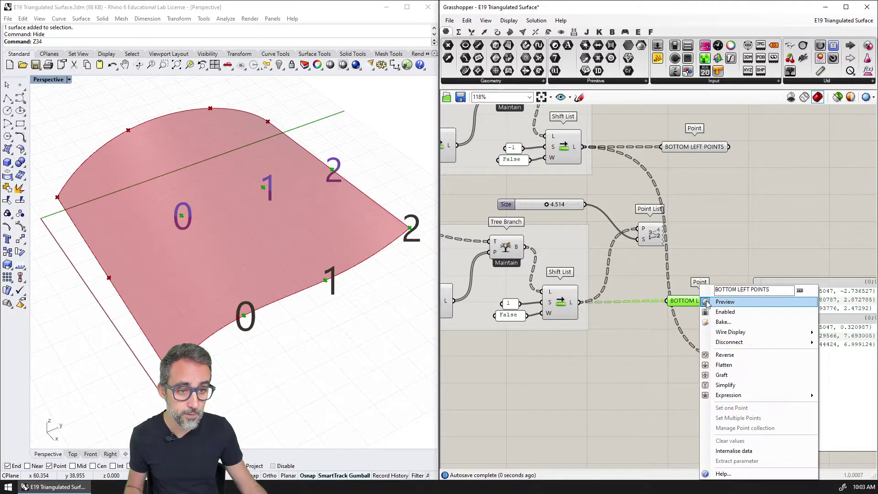
pyautogui.doubleClick(743, 289)
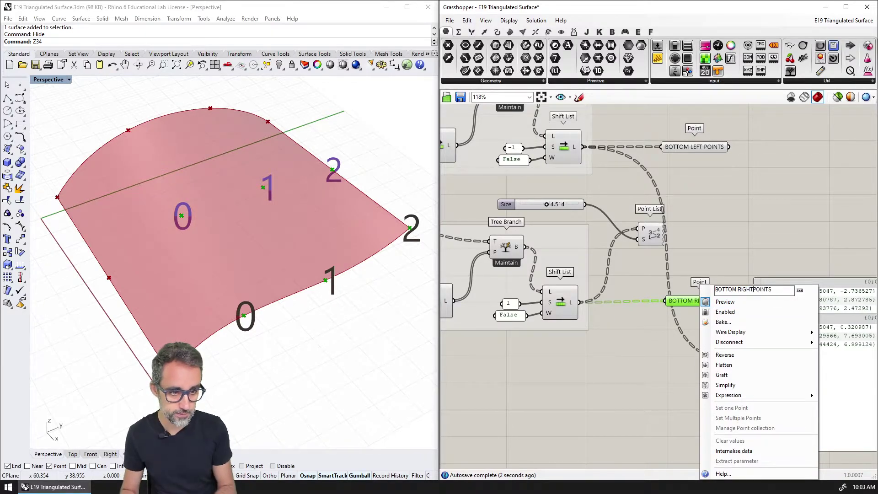
pyautogui.click(719, 269)
pyautogui.scroll(-1, 720, 269)
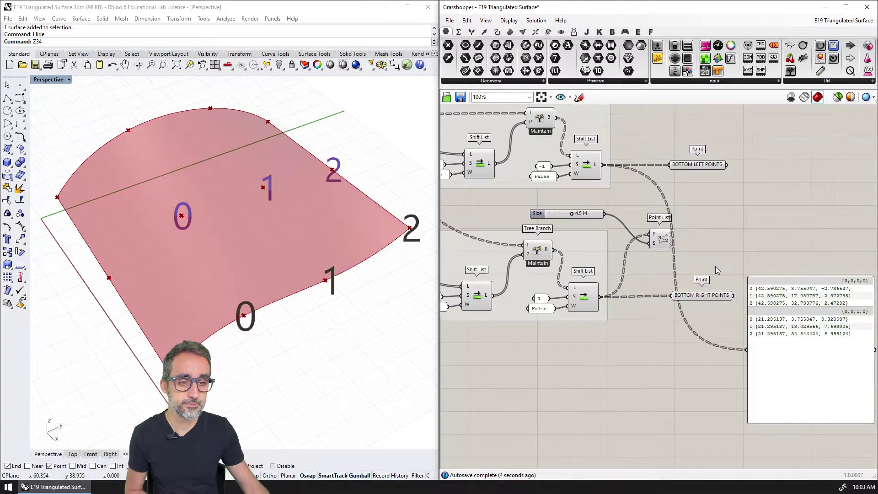
# Duplicate the upper group together with its BOTTOM LEFT POINTS parameter and place the copy below the second group.
pyautogui.click(713, 297)
pyautogui.moveTo(687, 269); pyautogui.dragTo(729, 309, button='right')
pyautogui.scroll(-1, 728, 308)
pyautogui.moveTo(790, 142); pyautogui.dragTo(519, 254)
pyautogui.keyDown('alt'); pyautogui.moveTo(654, 188); pyautogui.dragTo(652, 402); pyautogui.keyUp('alt')
pyautogui.click(652, 358)
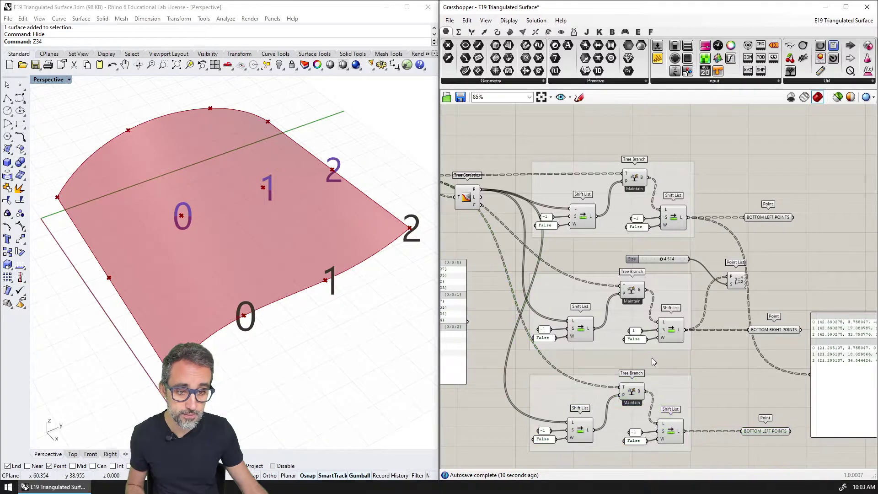
# Move the Point List and its Size slider down beside the third group.
pyautogui.moveTo(652, 358); pyautogui.dragTo(654, 280, button='right')
pyautogui.scroll(2, 639, 285)
pyautogui.moveTo(604, 290); pyautogui.dragTo(627, 284, button='right')
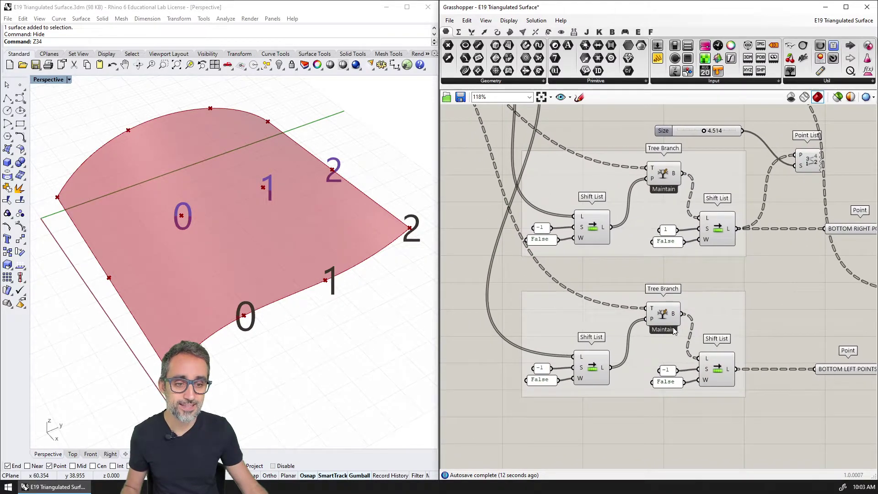
pyautogui.scroll(-3, 654, 283)
pyautogui.moveTo(750, 213); pyautogui.dragTo(752, 306)
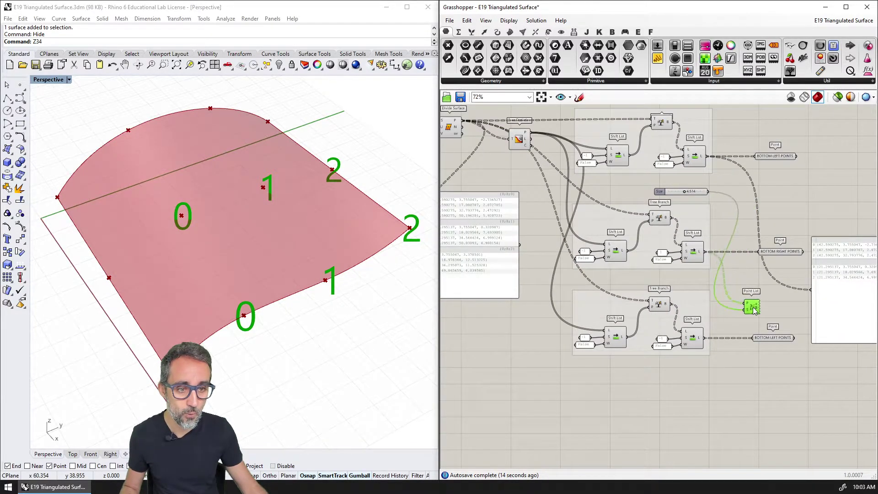
pyautogui.moveTo(699, 192); pyautogui.dragTo(697, 283)
pyautogui.scroll(1, 697, 284)
pyautogui.scroll(1, 697, 284)
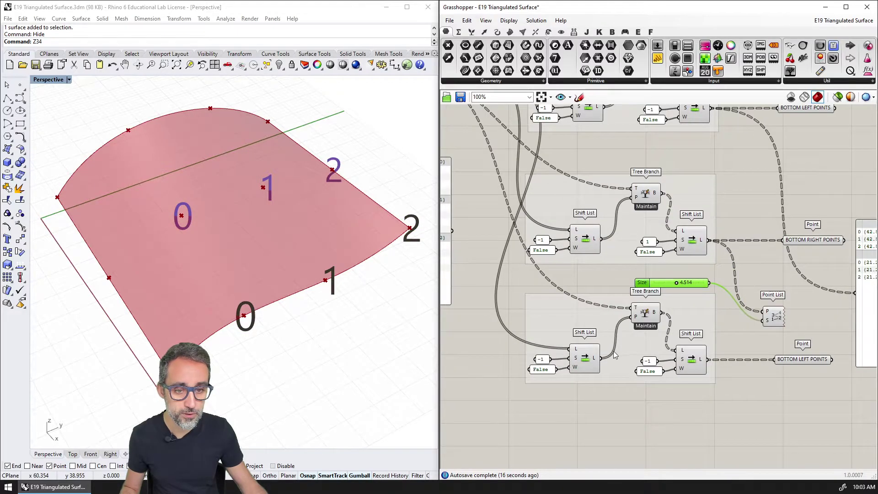
# Feed the third group's Tree Branch output into the Point List to number its points.
pyautogui.moveTo(673, 334); pyautogui.dragTo(764, 312)
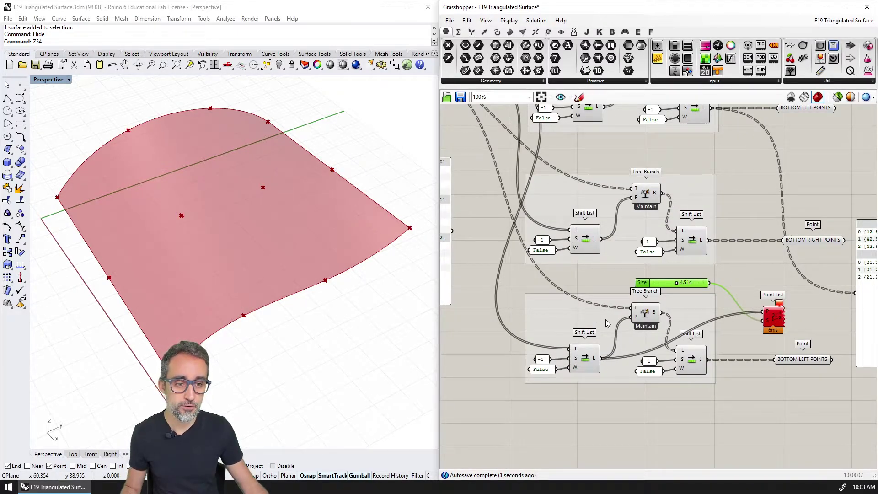
pyautogui.scroll(-2, 618, 371)
pyautogui.scroll(1, 589, 299)
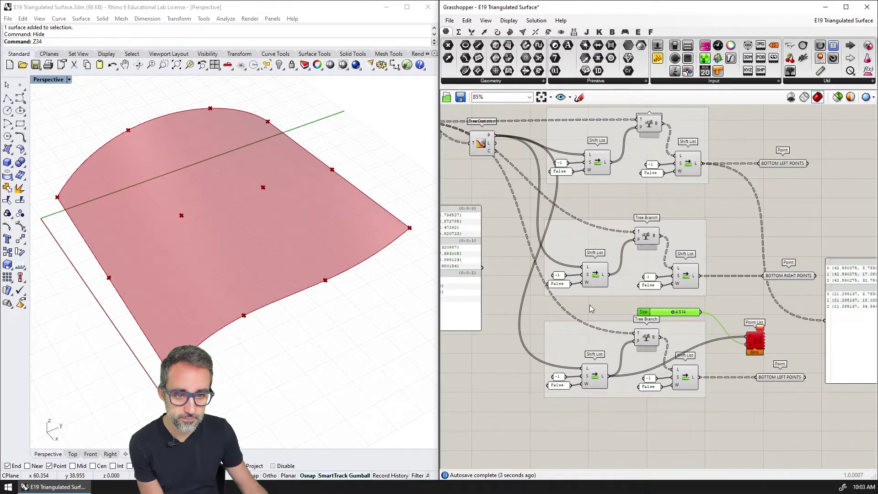
pyautogui.scroll(1, 597, 340)
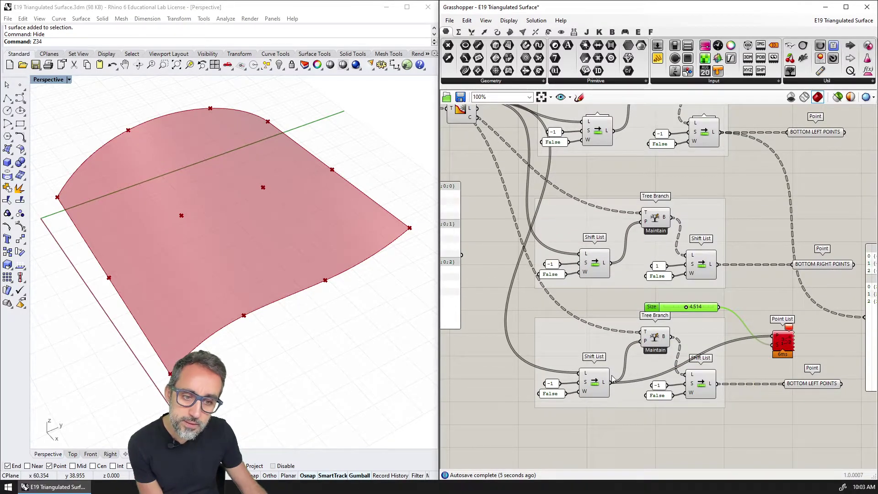
pyautogui.moveTo(671, 336); pyautogui.dragTo(774, 336)
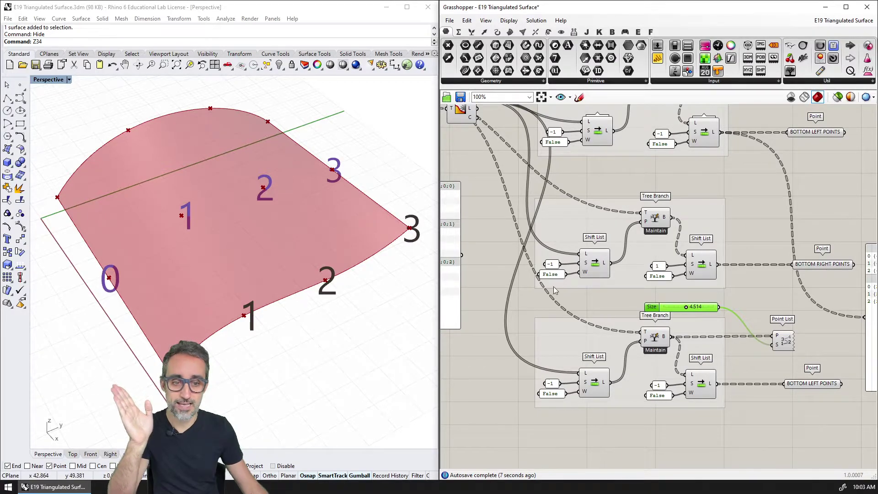
# Set the shift value of the third group's first Shift List to 1.
pyautogui.scroll(3, 589, 393)
pyautogui.doubleClick(528, 378)
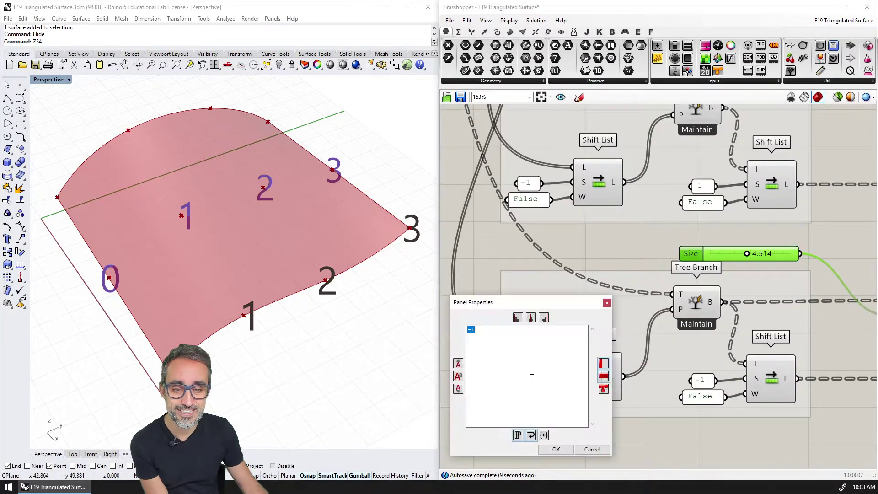
pyautogui.write('1')
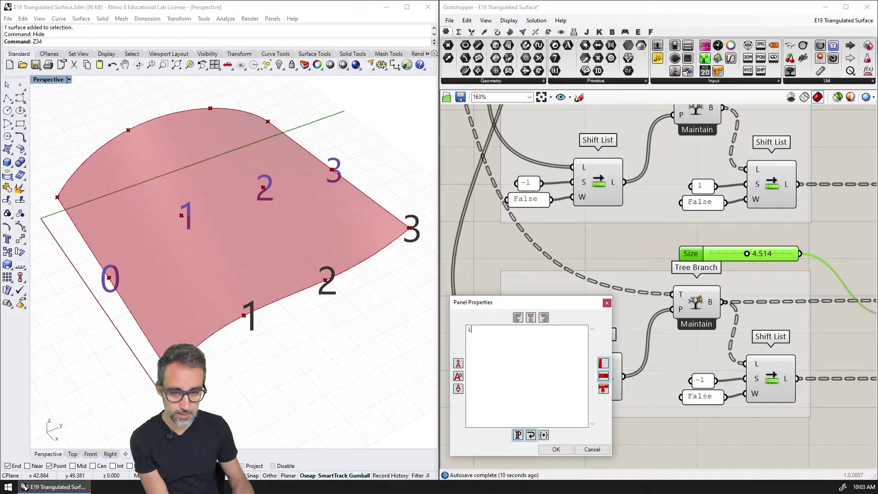
pyautogui.click(556, 449)
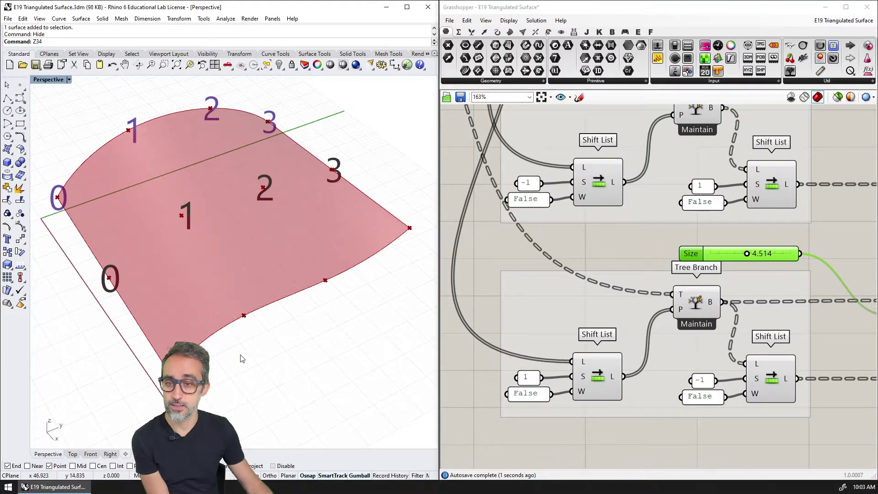
# Connect the third group's second Shift List output to the Point List.
pyautogui.moveTo(738, 350); pyautogui.dragTo(602, 335, button='right')
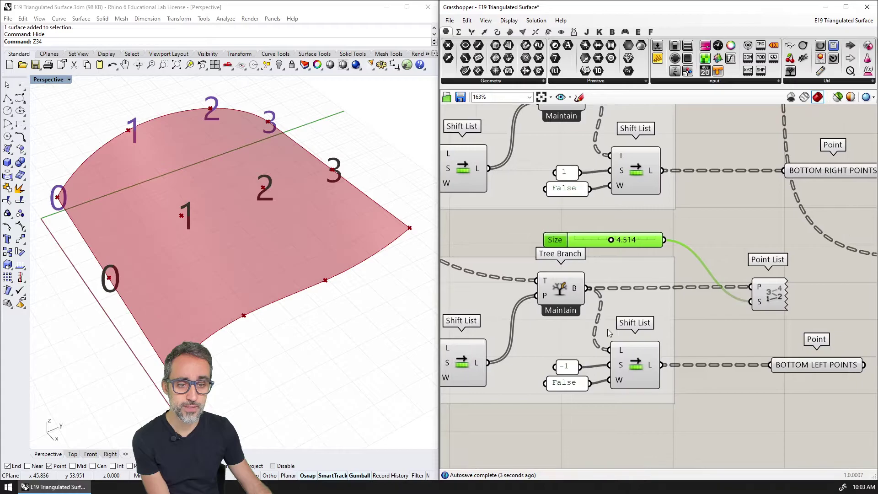
pyautogui.scroll(-1, 602, 335)
pyautogui.click(572, 360)
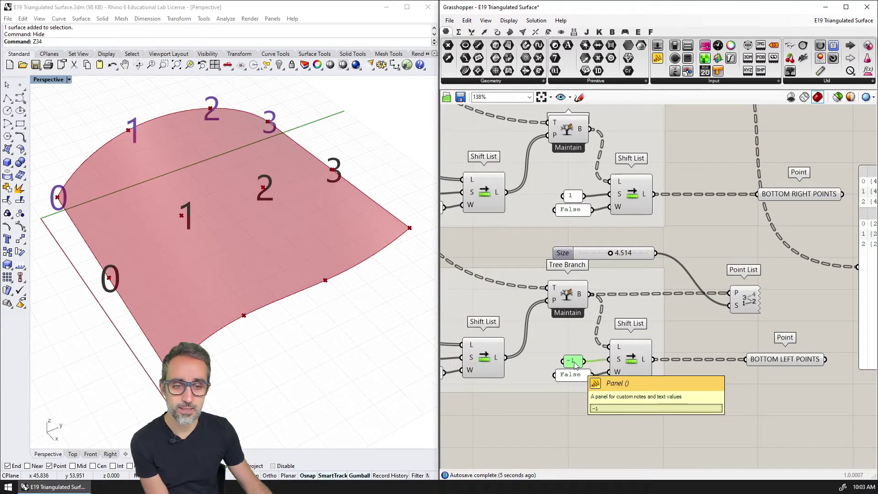
pyautogui.moveTo(653, 359); pyautogui.dragTo(730, 292)
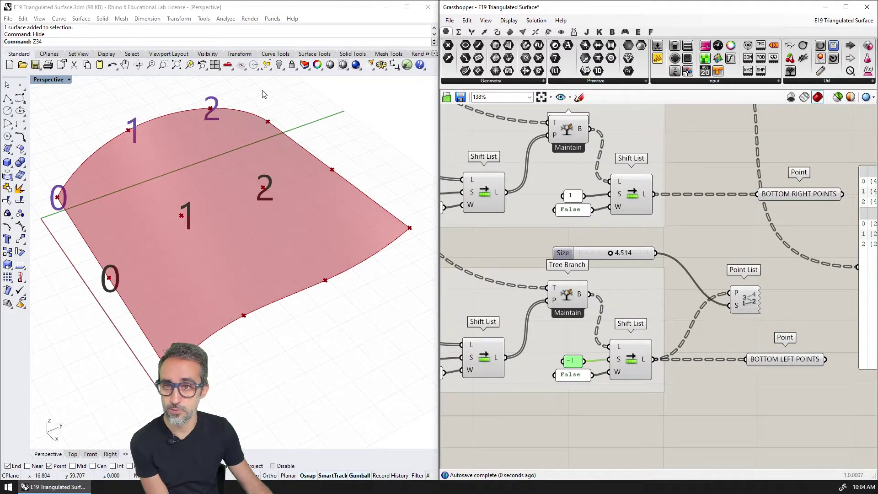
# Rename the third group's Point parameter to "TOP LEFT POINTS".
pyautogui.moveTo(781, 371); pyautogui.dragTo(674, 376, button='right')
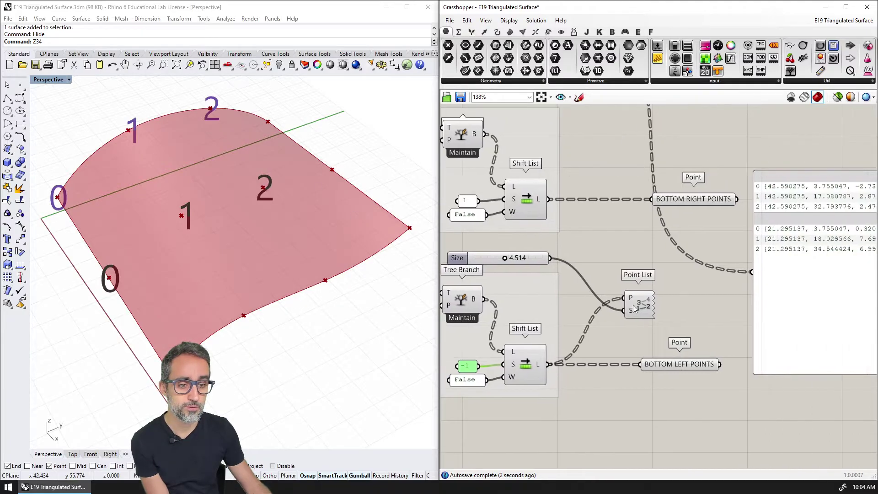
pyautogui.scroll(2, 675, 376)
pyautogui.rightClick(670, 363)
pyautogui.doubleClick(698, 289)
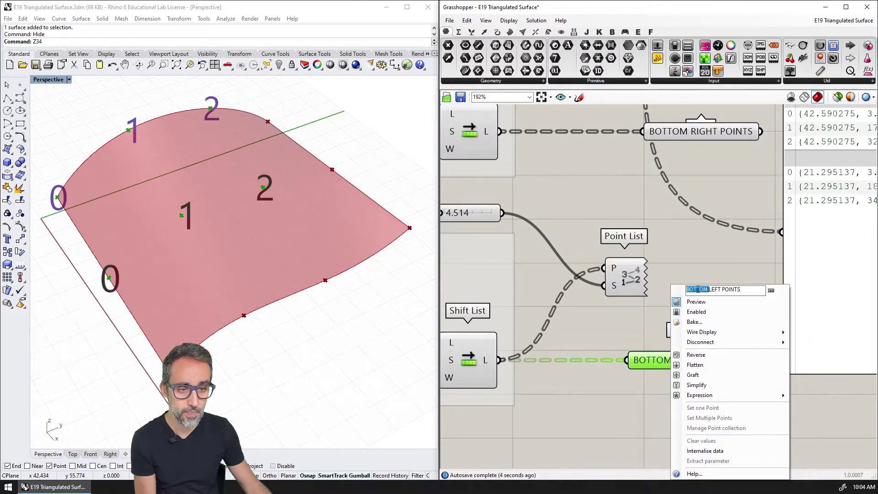
pyautogui.write('TOP')
pyautogui.press('Return')
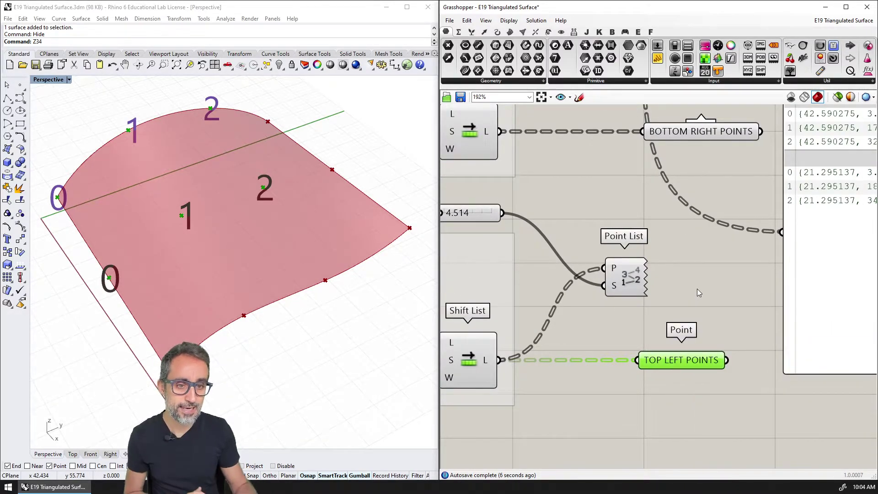
# Turn off the preview of the three groups' components, Divide Surface, Tree Statistics and the Point List.
pyautogui.scroll(-5, 715, 287)
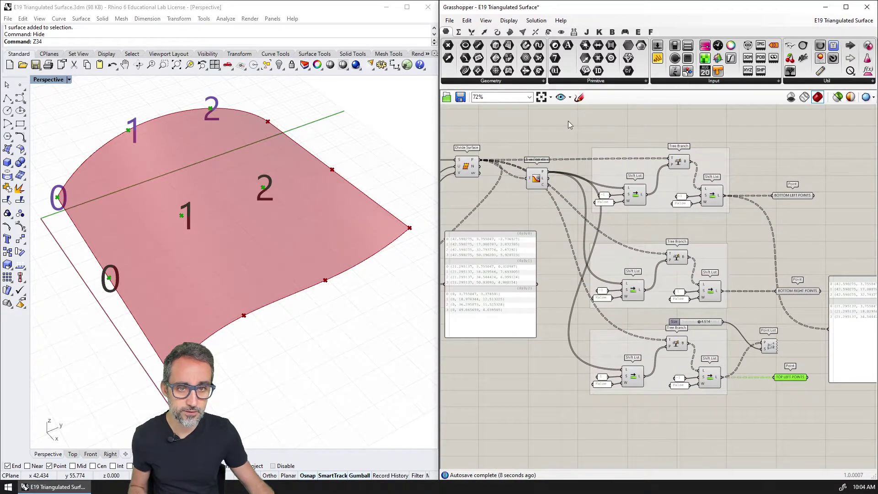
pyautogui.moveTo(568, 121); pyautogui.dragTo(733, 412)
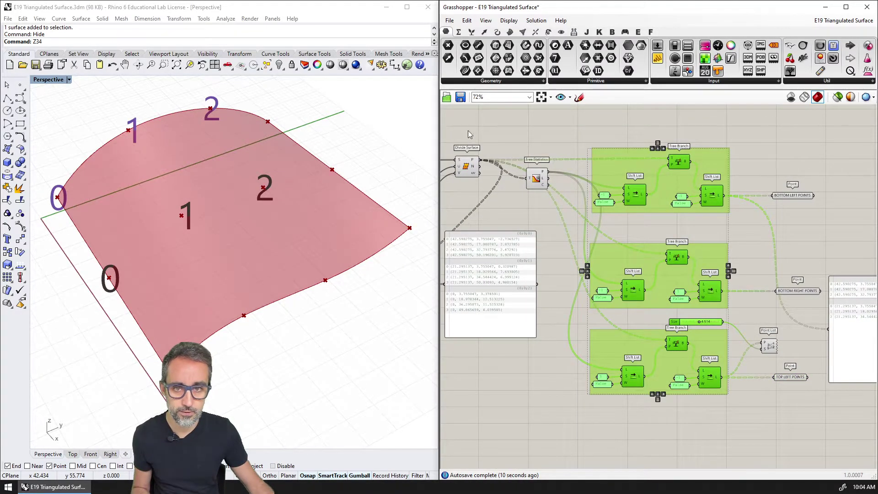
pyautogui.click(470, 166)
pyautogui.click(540, 179)
pyautogui.moveTo(459, 181); pyautogui.dragTo(592, 196, button='right')
pyautogui.moveTo(799, 204); pyautogui.dragTo(621, 182, button='right')
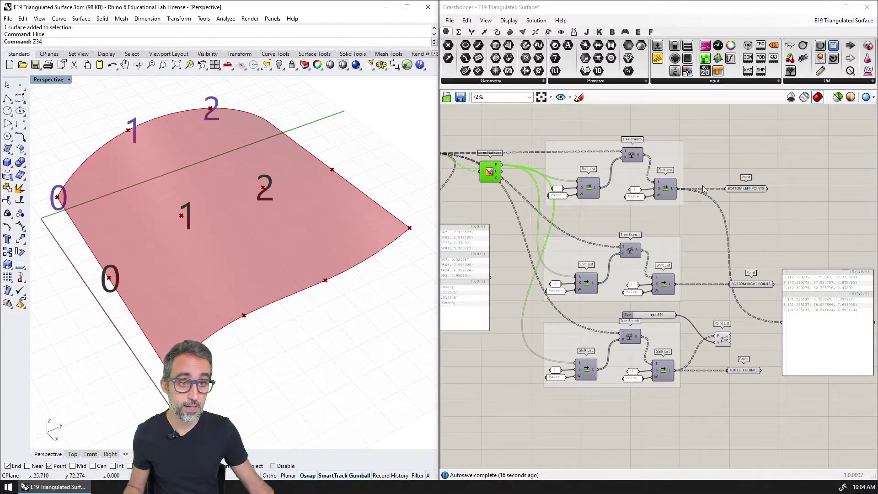
pyautogui.click(723, 339)
pyautogui.click(741, 333)
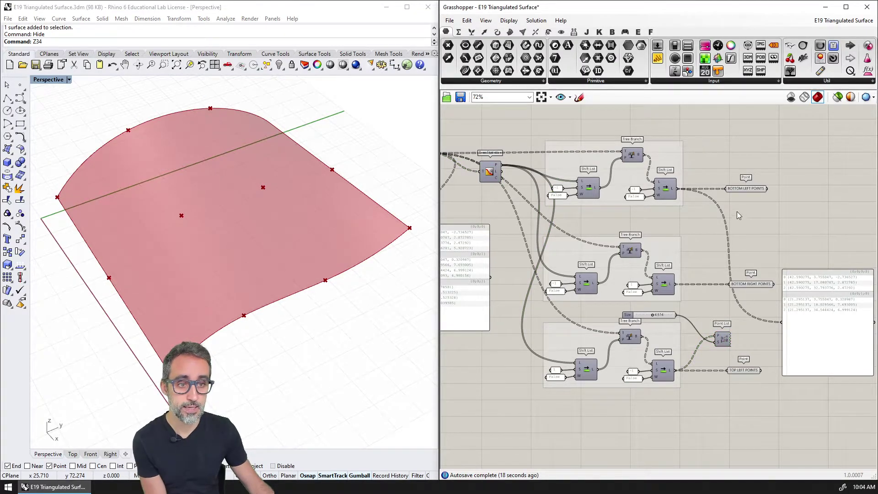
# Select the BOTTOM LEFT, BOTTOM RIGHT and TOP LEFT POINTS parameters in turn to check their locations on the surface.
pyautogui.scroll(2, 736, 211)
pyautogui.click(749, 180)
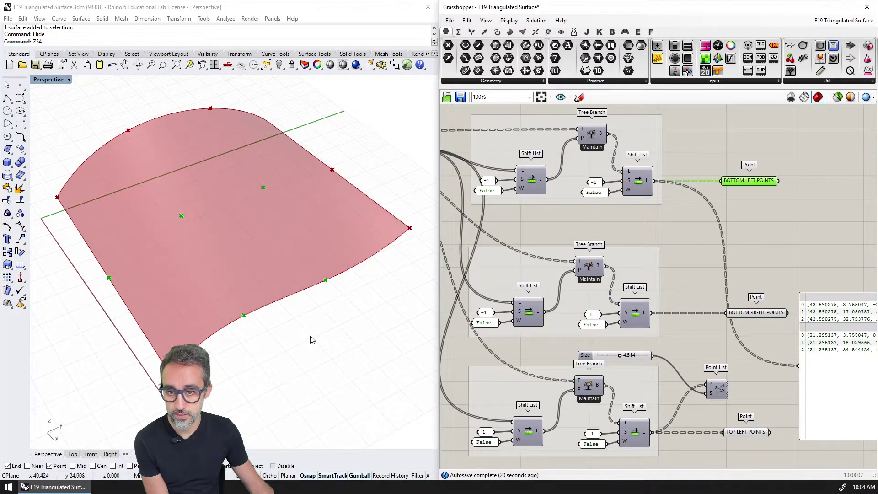
pyautogui.click(756, 312)
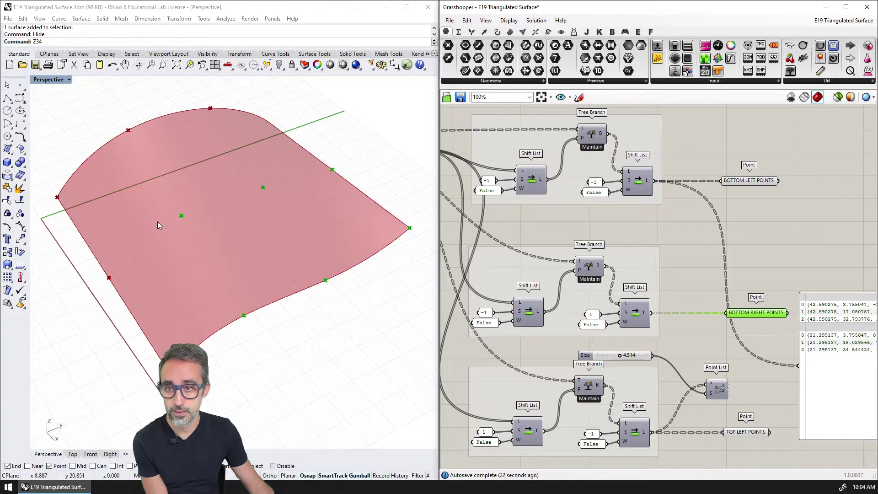
pyautogui.click(742, 430)
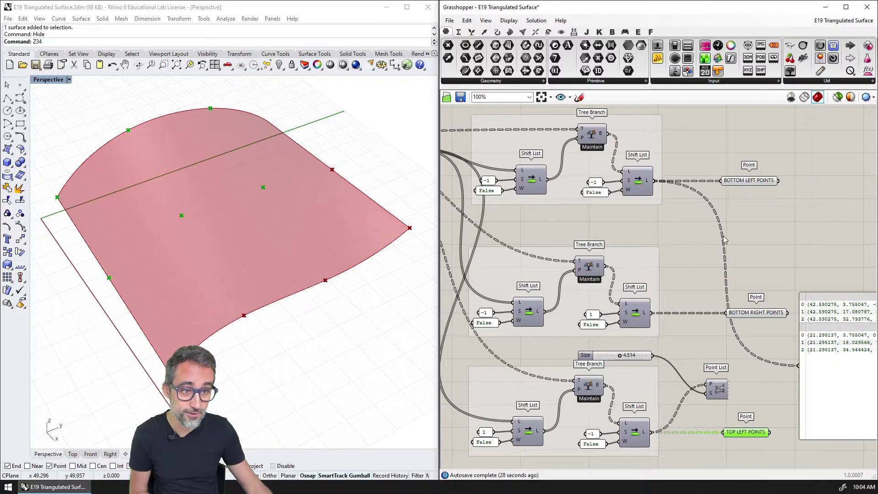
# Delete the panel fed by the upper group's second Shift List.
pyautogui.moveTo(724, 239); pyautogui.dragTo(538, 237, button='right')
pyautogui.click(676, 320)
pyautogui.press('Delete')
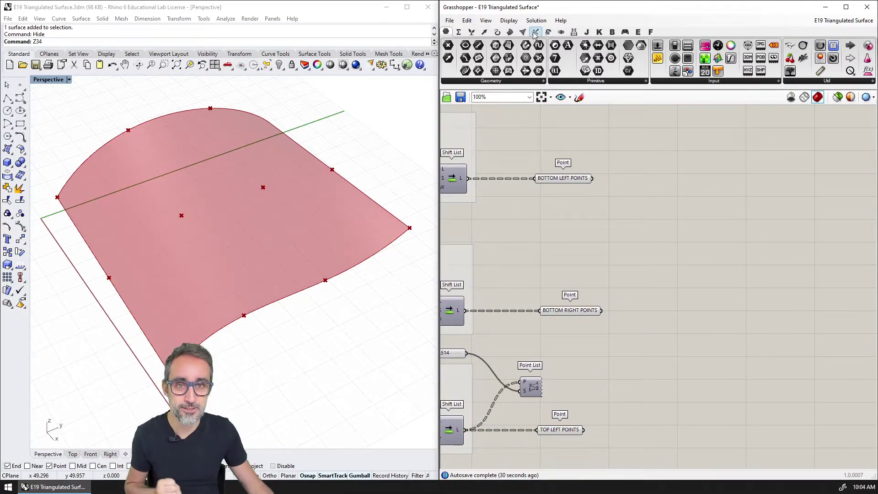
# Add a 4Point Surface component beside the named point parameters.
pyautogui.click(509, 32)
pyautogui.click(621, 82)
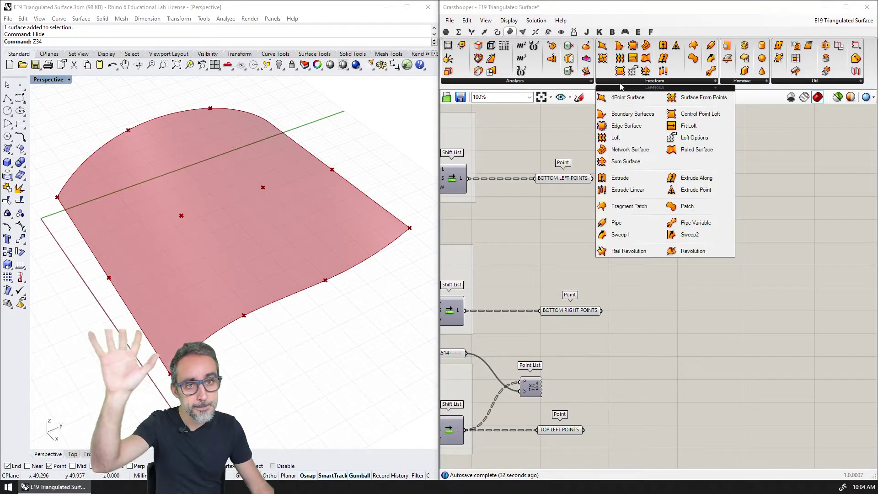
pyautogui.click(627, 98)
pyautogui.click(669, 218)
pyautogui.scroll(1, 629, 232)
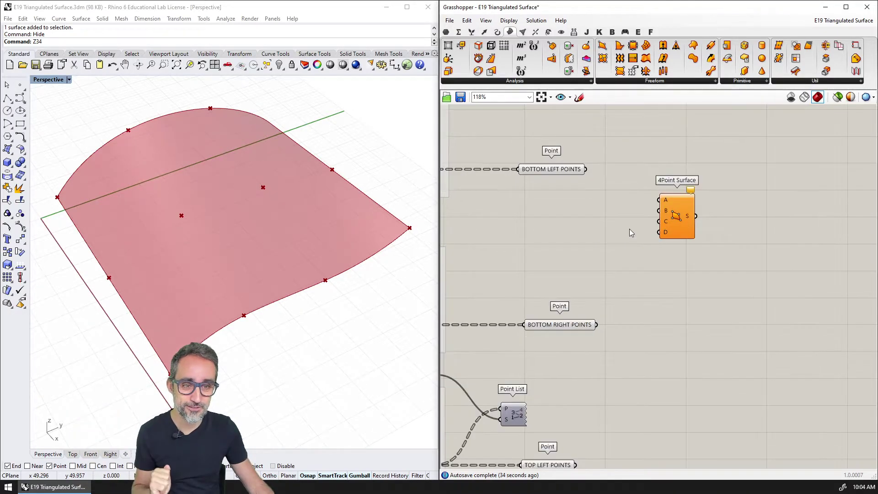
pyautogui.moveTo(629, 233); pyautogui.dragTo(646, 211, button='right')
pyautogui.scroll(-1, 671, 201)
# Connect BOTTOM LEFT POINTS, BOTTOM RIGHT POINTS and TOP LEFT POINTS to inputs A, B and C of the 4Point Surface.
pyautogui.click(704, 192)
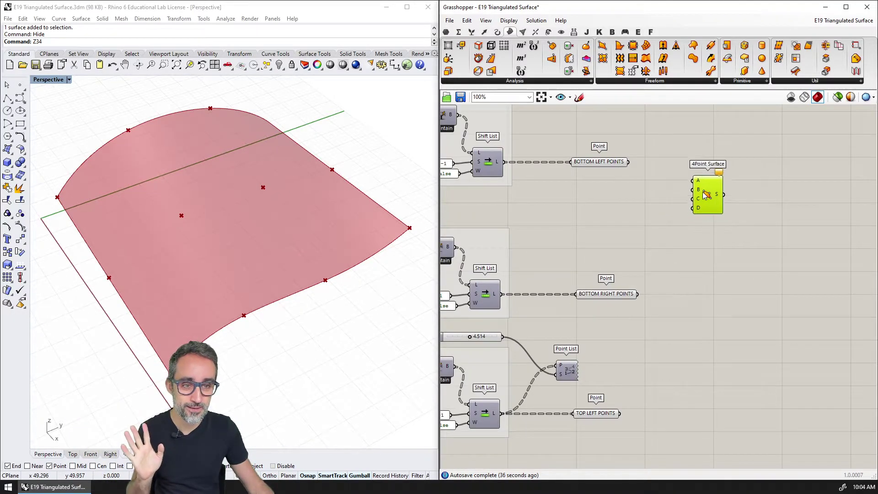
pyautogui.moveTo(704, 193); pyautogui.dragTo(704, 163)
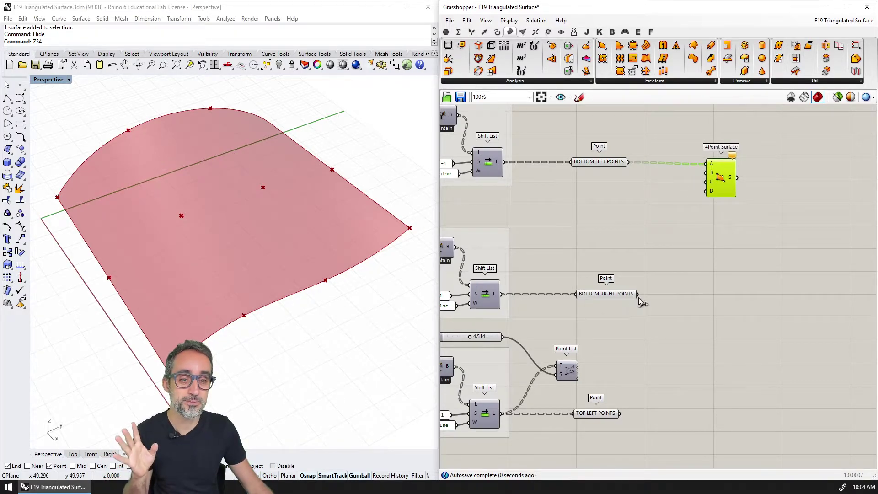
pyautogui.moveTo(638, 295); pyautogui.dragTo(709, 172)
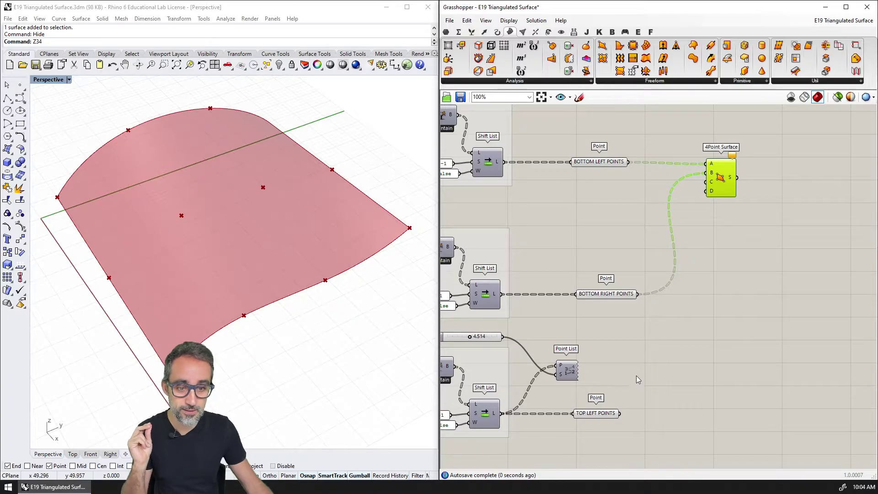
pyautogui.moveTo(621, 414); pyautogui.dragTo(709, 183)
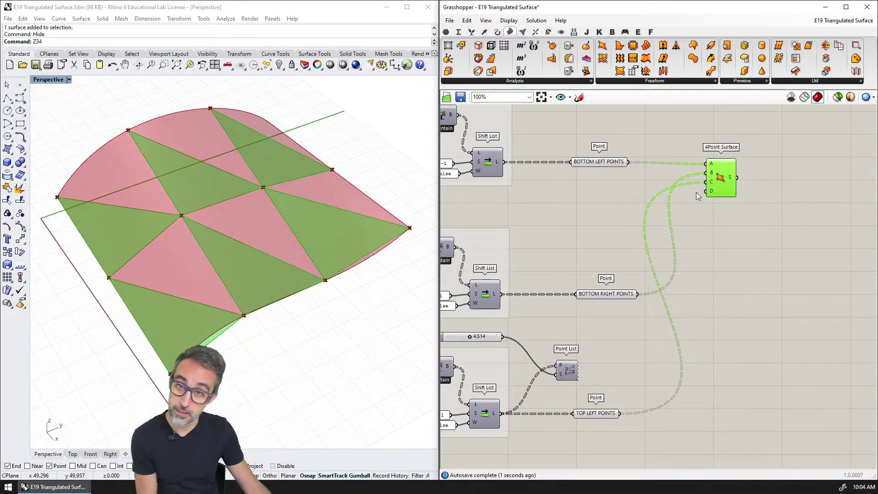
pyautogui.moveTo(720, 182); pyautogui.dragTo(723, 180)
pyautogui.moveTo(718, 184)
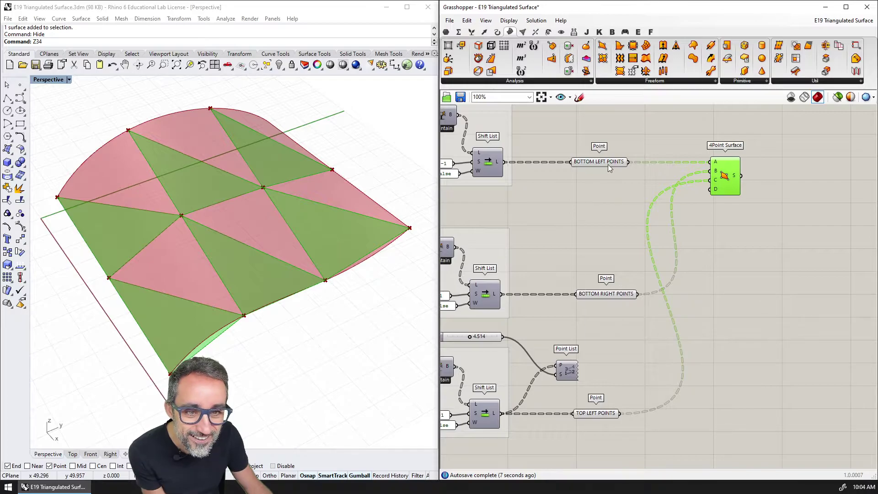
# Set the surface division to a U Count of 5 and a V Count of 6.
pyautogui.moveTo(300, 327); pyautogui.dragTo(250, 321, button='right')
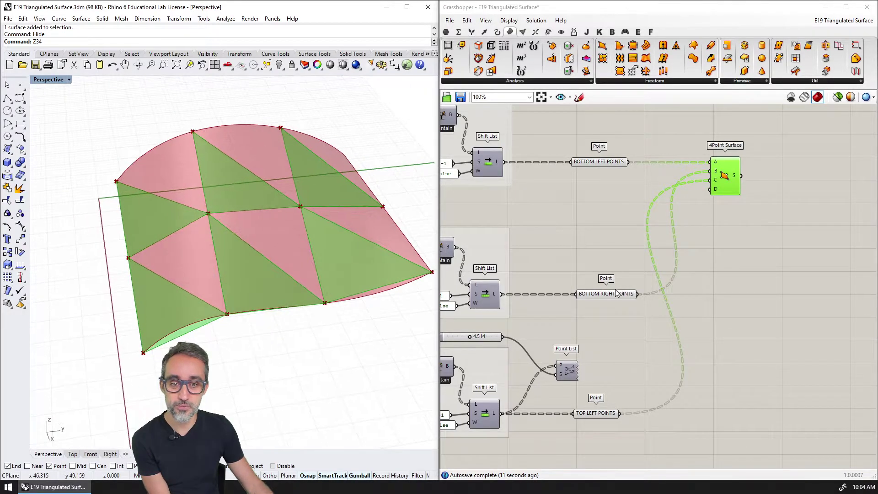
pyautogui.moveTo(670, 358); pyautogui.dragTo(780, 337, button='right')
pyautogui.scroll(-4, 779, 337)
pyautogui.scroll(6, 535, 261)
pyautogui.scroll(1, 530, 248)
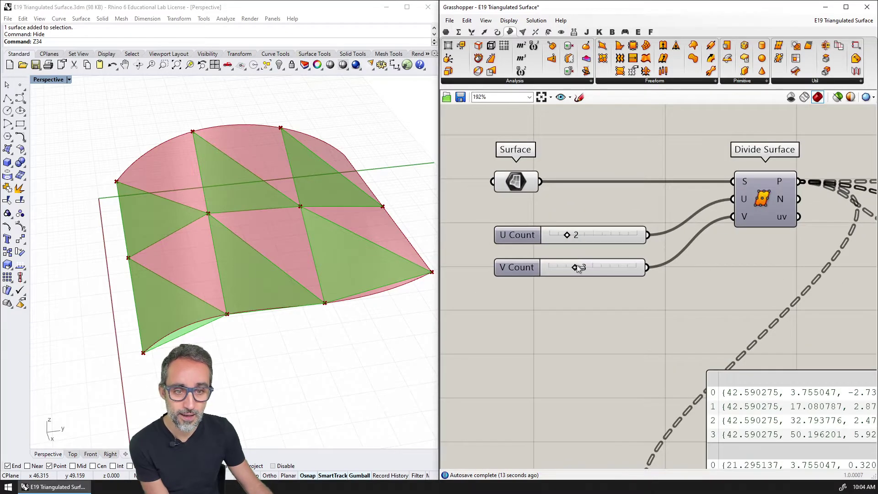
pyautogui.moveTo(577, 264); pyautogui.dragTo(600, 267)
pyautogui.moveTo(569, 235); pyautogui.dragTo(593, 235)
pyautogui.moveTo(320, 299); pyautogui.dragTo(293, 295, button='right')
# Reduce the surface division to a U Count of 2 and a V Count of 3.
pyautogui.scroll(-4, 560, 259)
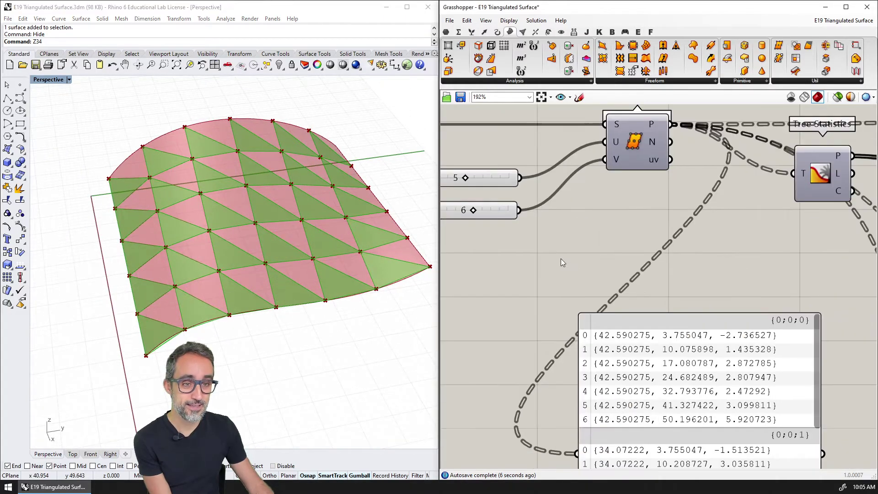
pyautogui.scroll(3, 522, 240)
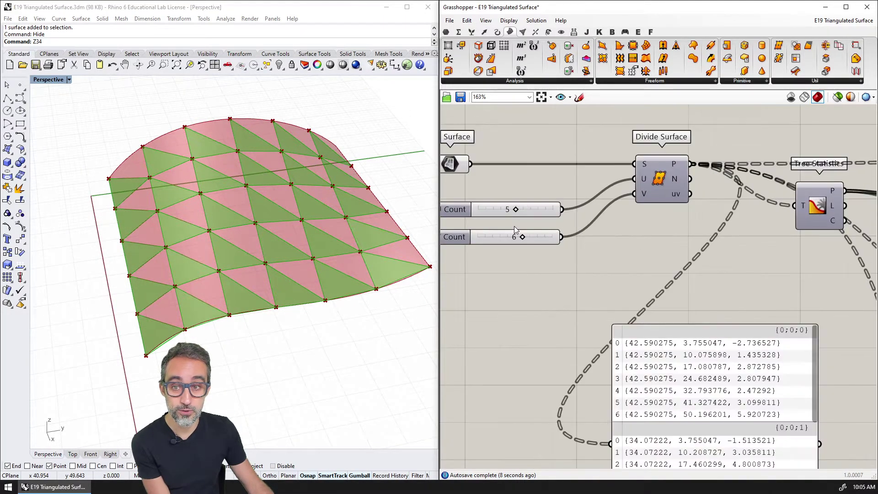
pyautogui.moveTo(516, 211); pyautogui.dragTo(502, 237)
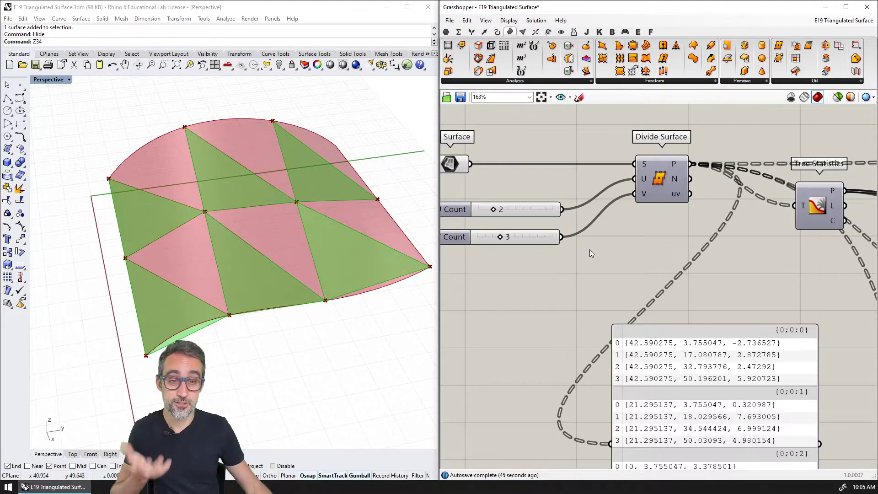
pyautogui.scroll(-2, 589, 249)
pyautogui.scroll(-6, 600, 264)
pyautogui.moveTo(809, 365); pyautogui.dragTo(667, 329, button='right')
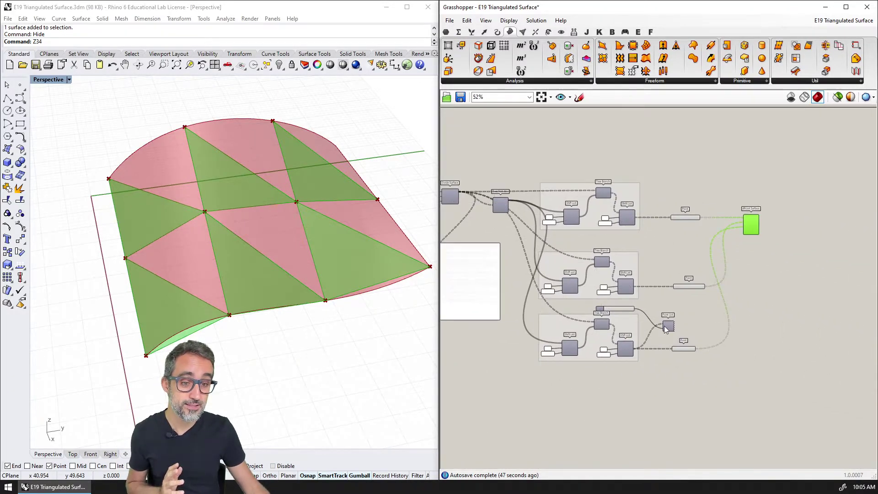
pyautogui.scroll(6, 649, 326)
pyautogui.moveTo(604, 320); pyautogui.dragTo(692, 321, button='right')
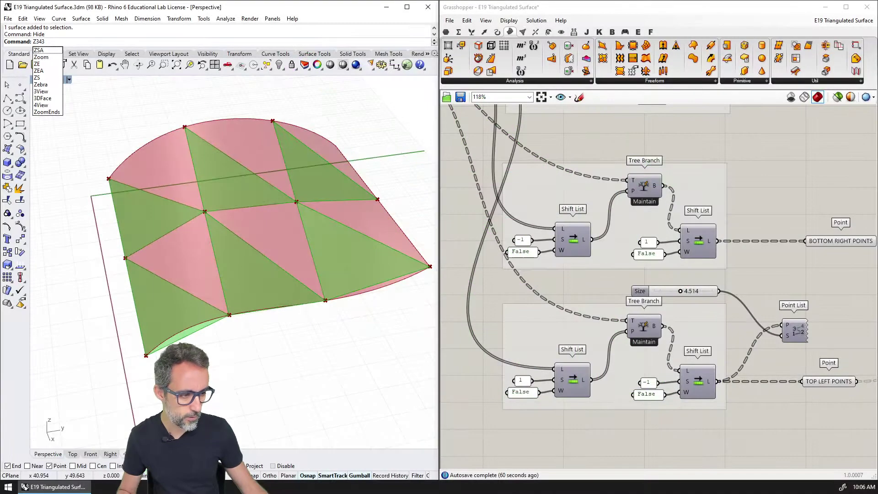
# Duplicate the BOTTOM LEFT POINTS group together with its Point parameter below the TOP LEFT POINTS group.
pyautogui.moveTo(734, 327); pyautogui.dragTo(681, 325, button='right')
pyautogui.scroll(-2, 681, 325)
pyautogui.moveTo(658, 234); pyautogui.dragTo(679, 279, button='right')
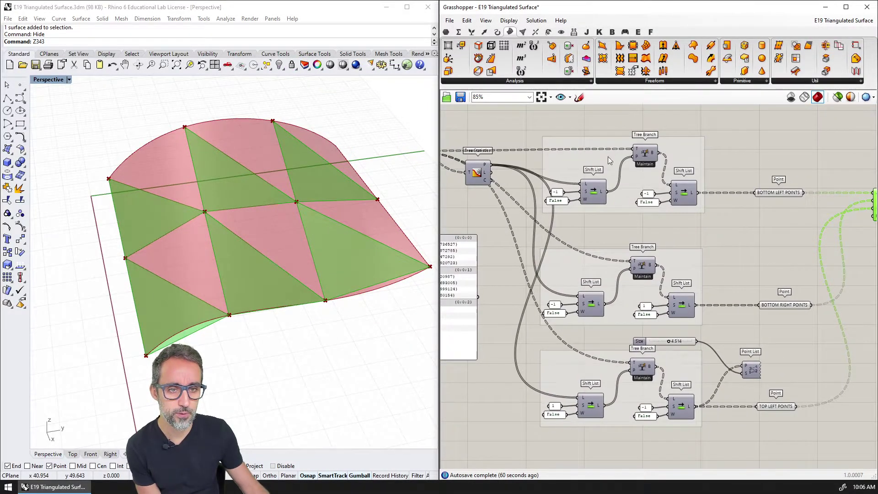
pyautogui.moveTo(528, 122); pyautogui.dragTo(814, 229)
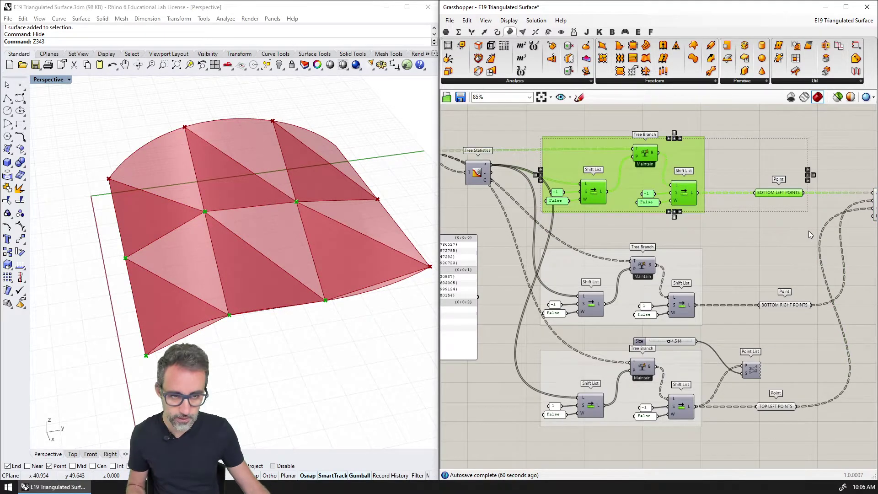
pyautogui.moveTo(685, 170); pyautogui.dragTo(685, 384)
pyautogui.click(773, 198)
# Move the Size slider and Point List above the copied group and connect its final Shift List output to the Point List's P input.
pyautogui.moveTo(686, 193); pyautogui.dragTo(688, 324)
pyautogui.moveTo(761, 223); pyautogui.dragTo(755, 321)
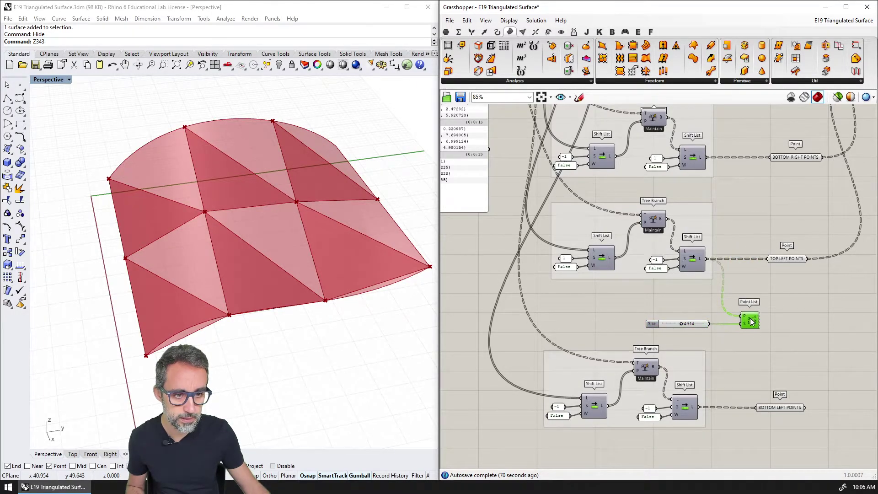
pyautogui.scroll(3, 712, 391)
pyautogui.moveTo(709, 406); pyautogui.dragTo(778, 257)
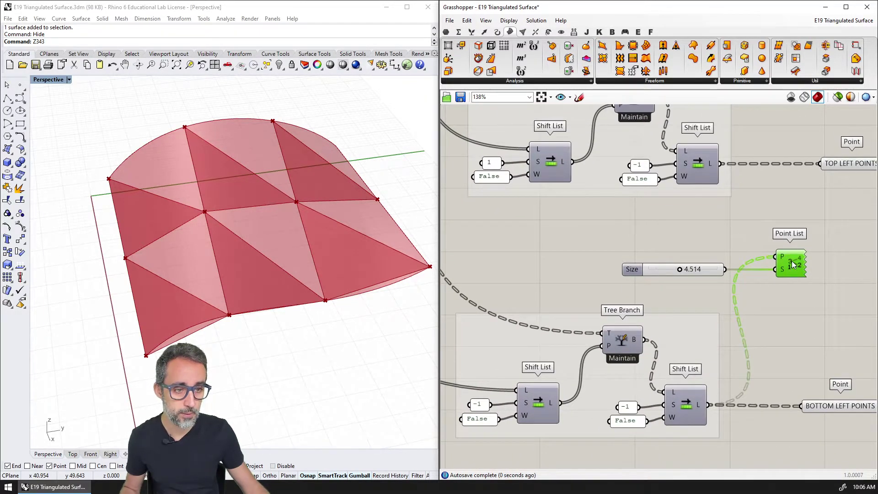
pyautogui.moveTo(546, 307); pyautogui.dragTo(574, 262, button='right')
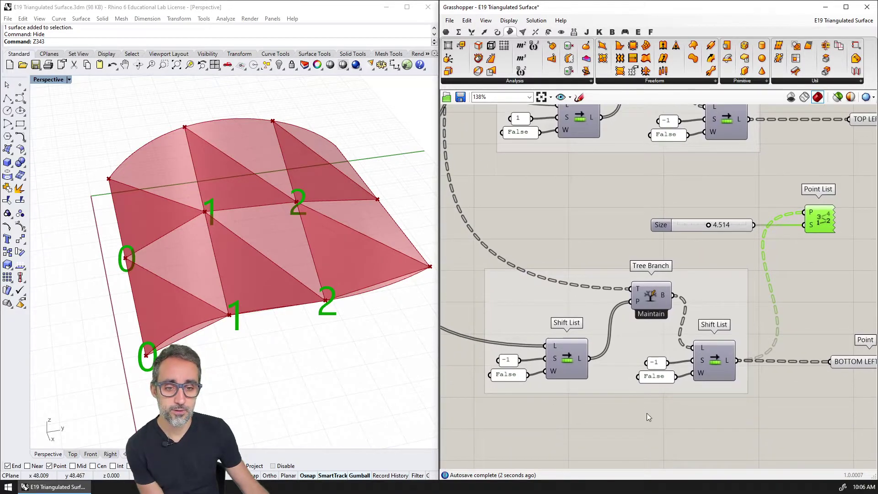
pyautogui.click(646, 413)
# Set the shift offsets of both Shift List components in the copied group to 1.
pyautogui.moveTo(670, 410); pyautogui.dragTo(667, 383, button='right')
pyautogui.moveTo(727, 289); pyautogui.dragTo(713, 285, button='right')
pyautogui.scroll(-1, 713, 288)
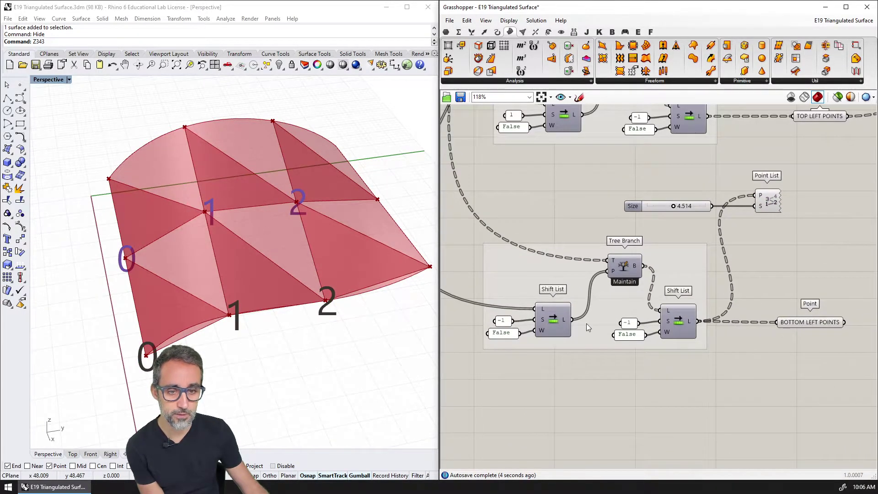
pyautogui.scroll(1, 539, 326)
pyautogui.doubleClick(491, 321)
pyautogui.write('1')
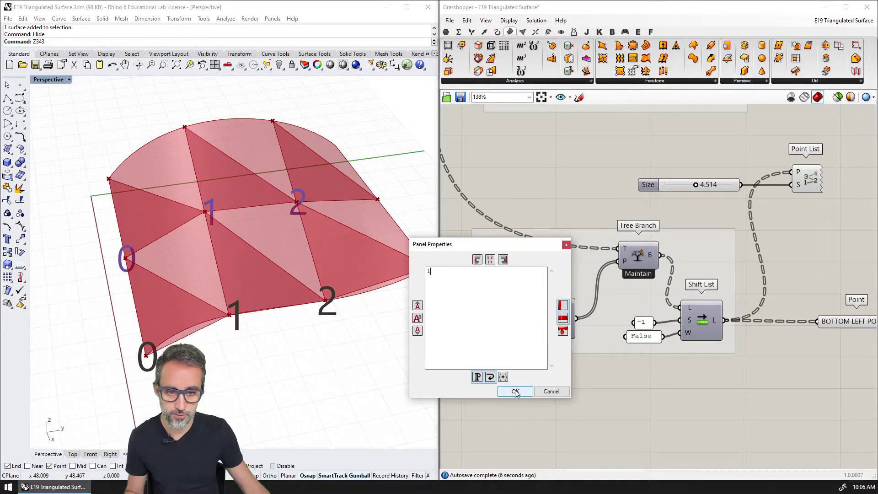
pyautogui.click(515, 391)
pyautogui.doubleClick(642, 322)
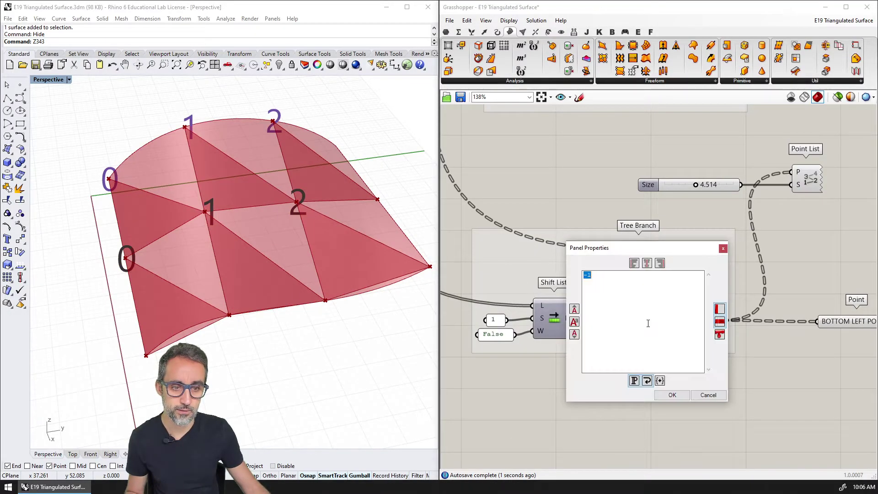
pyautogui.click(672, 395)
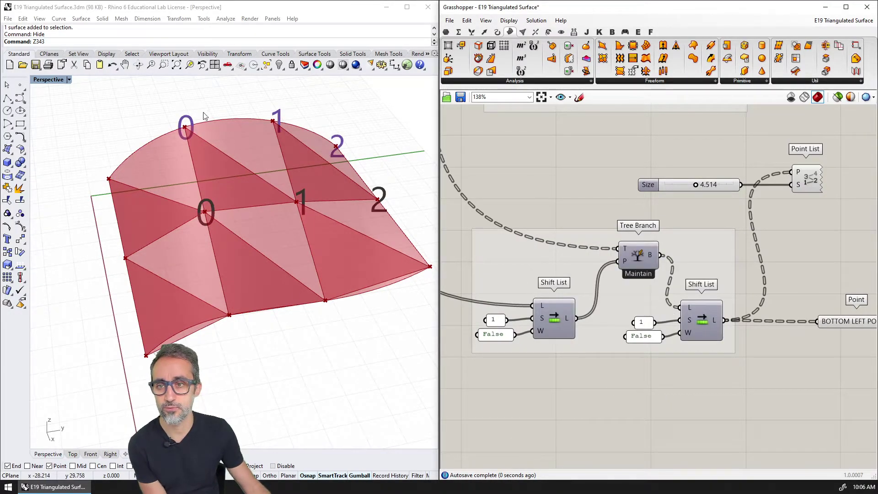
# Open the options of the copied BOTTOM LEFT POINTS parameter, where its name can be edited.
pyautogui.moveTo(766, 330); pyautogui.dragTo(663, 311, button='right')
pyautogui.rightClick(743, 301)
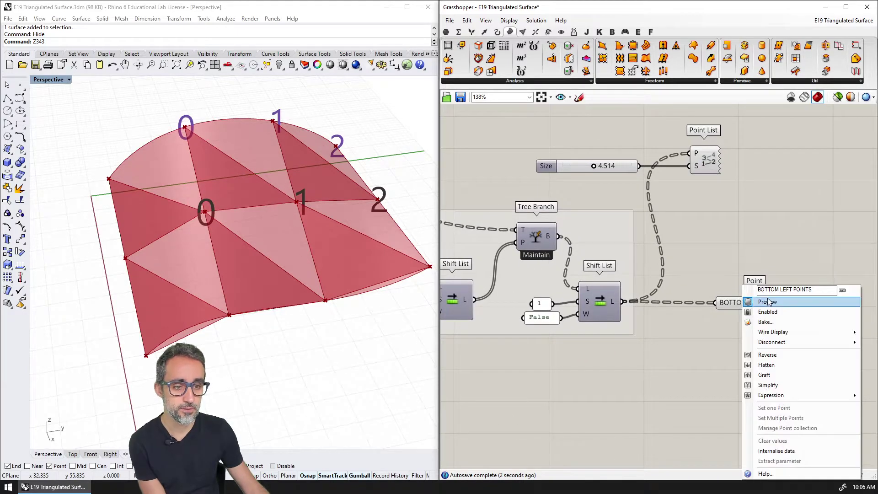
# Rename the Point parameter fed by the last Shift List as TOP RIGHT POINTS.
pyautogui.write('TOP ')
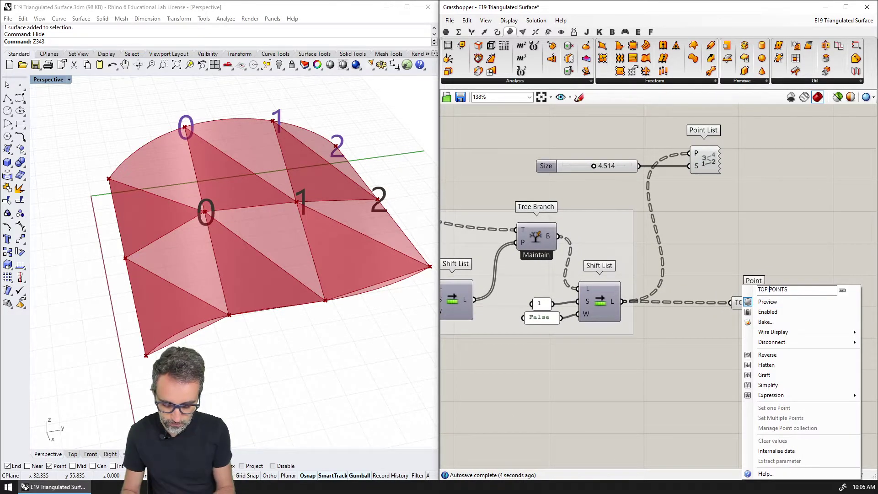
pyautogui.write('RIGHT')
pyautogui.press('Return')
# Shift the 4Point Surface component away from its inputs and place a second, unwired 4Point Surface component below it.
pyautogui.scroll(-5, 663, 297)
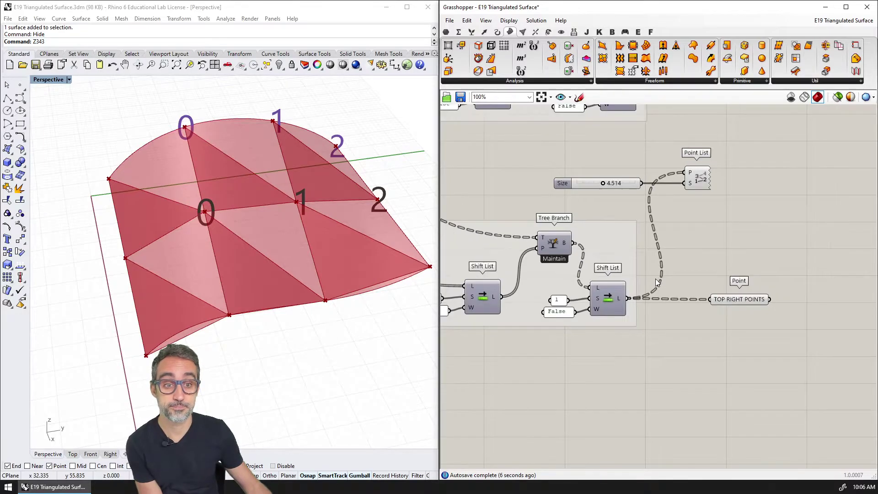
pyautogui.scroll(-1, 663, 306)
pyautogui.moveTo(706, 257); pyautogui.dragTo(627, 325, button='right')
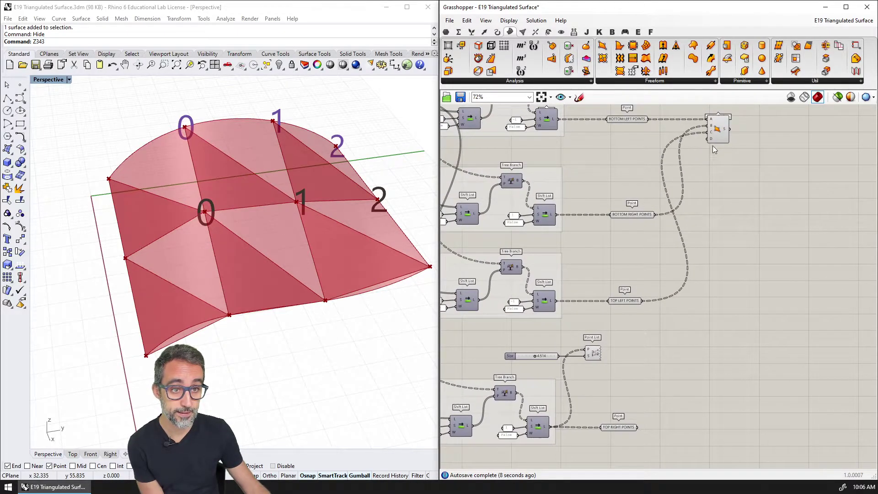
pyautogui.moveTo(722, 132); pyautogui.dragTo(755, 133)
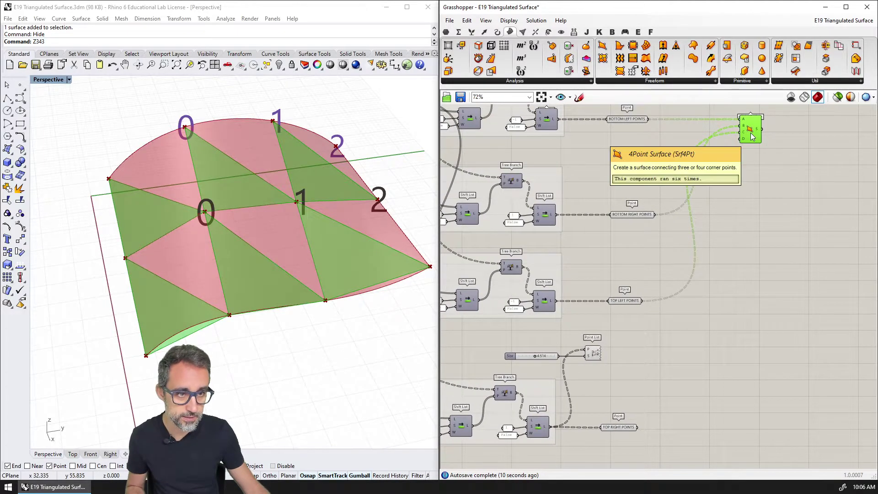
pyautogui.click(686, 153)
pyautogui.scroll(-1, 770, 261)
pyautogui.hotkey('ctrl', 'v')
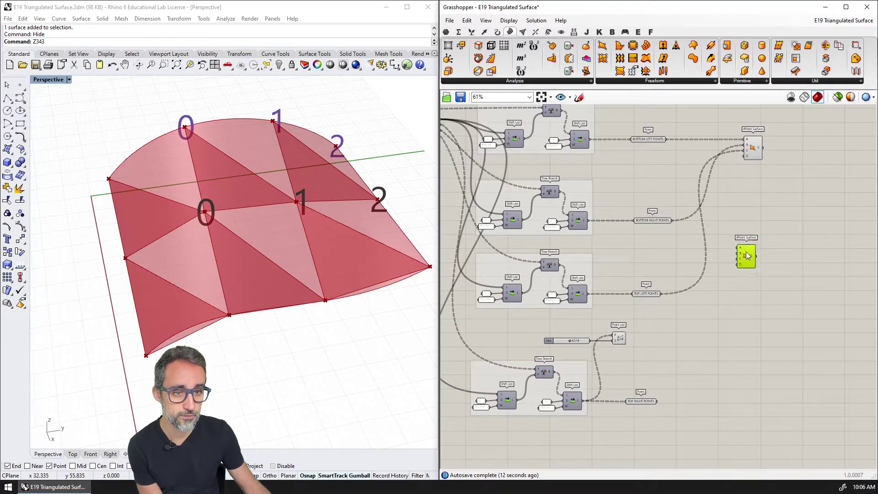
pyautogui.scroll(2, 730, 281)
pyautogui.moveTo(730, 280); pyautogui.dragTo(747, 249, button='right')
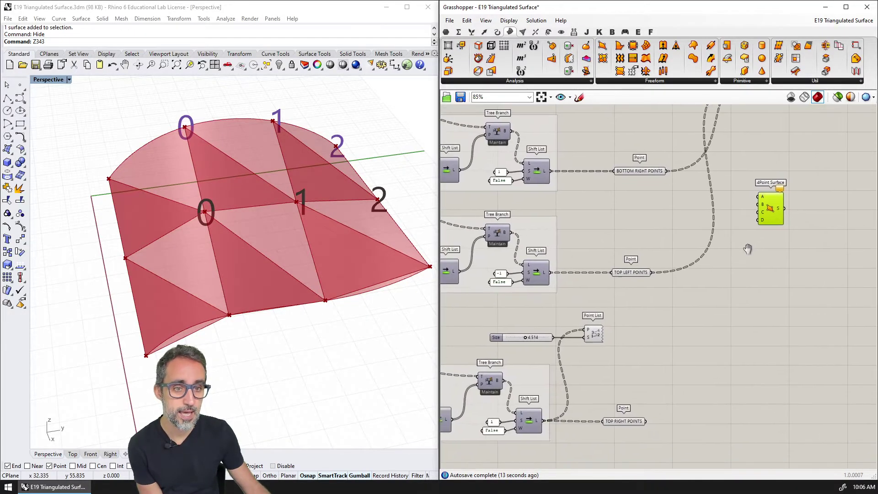
# Hide the Point List preview and connect the bottom right, top right and top left points to A, B and C of the second 4Point Surface.
pyautogui.click(598, 334)
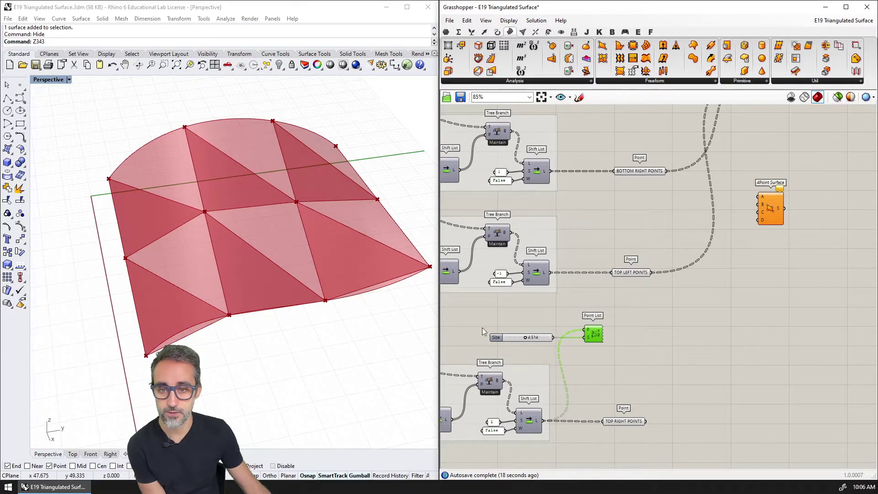
pyautogui.moveTo(668, 171); pyautogui.dragTo(758, 197)
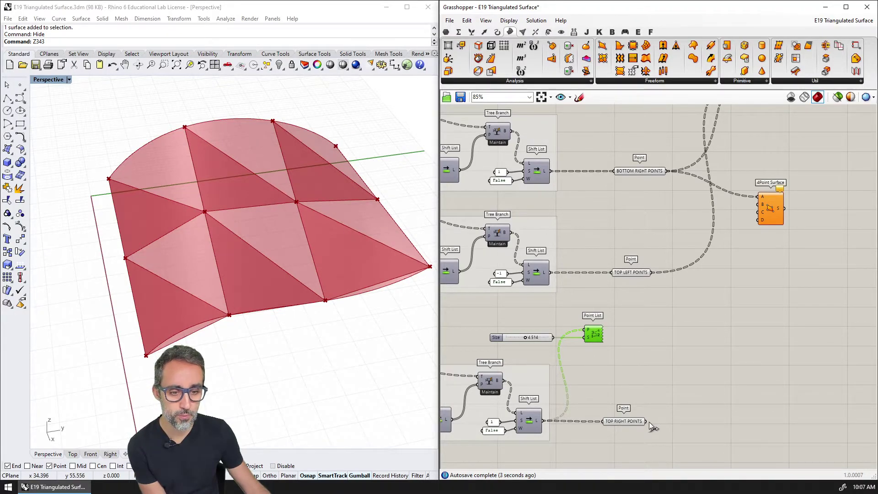
pyautogui.moveTo(646, 421); pyautogui.dragTo(757, 204)
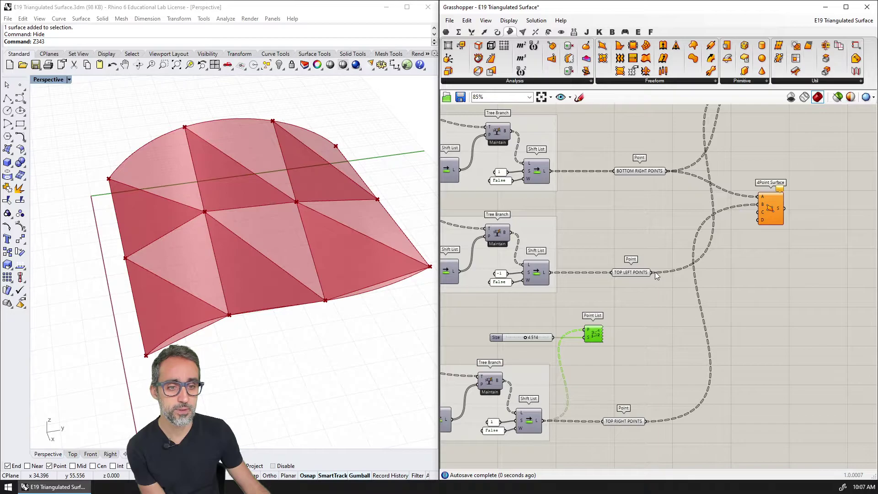
pyautogui.moveTo(652, 272); pyautogui.dragTo(758, 212)
pyautogui.click(742, 247)
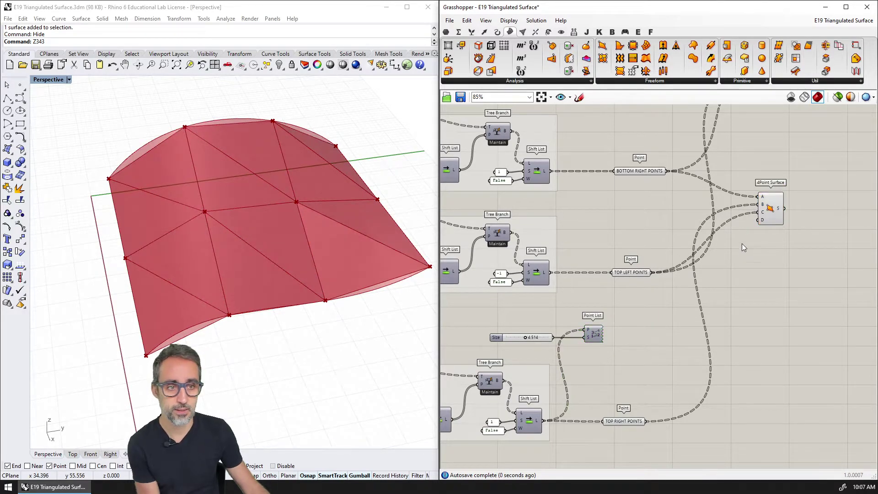
pyautogui.click(769, 213)
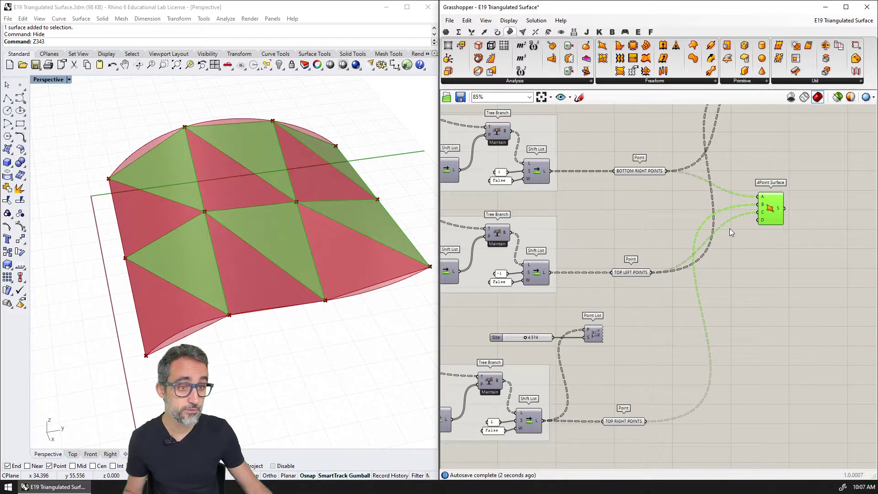
# Turn off the preview of the original Surface parameter that feeds Divide Surface.
pyautogui.moveTo(729, 228); pyautogui.dragTo(830, 283, button='right')
pyautogui.scroll(-2, 674, 284)
pyautogui.moveTo(446, 207); pyautogui.dragTo(582, 240, button='right')
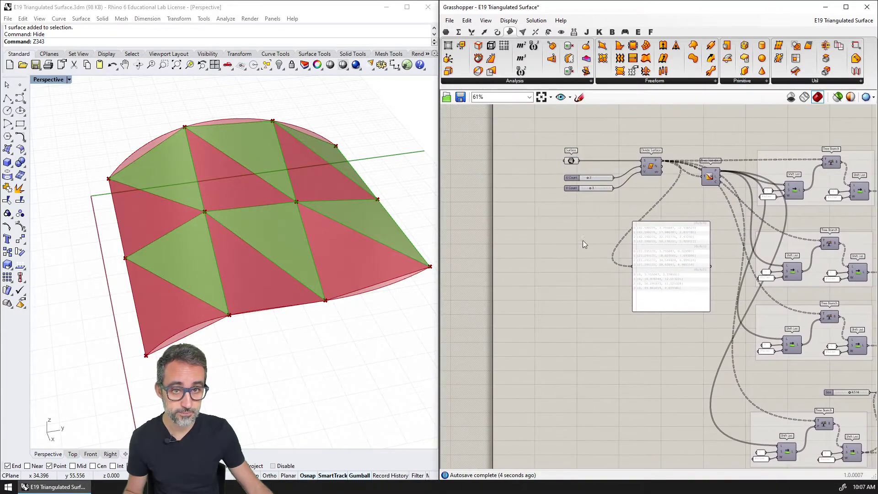
pyautogui.scroll(4, 565, 147)
pyautogui.click(579, 176)
pyautogui.moveTo(391, 265); pyautogui.dragTo(352, 272, button='right')
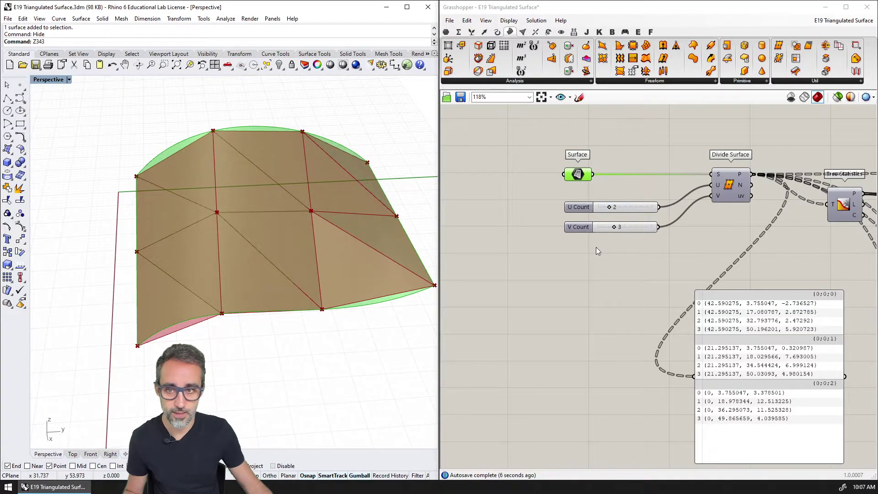
pyautogui.moveTo(603, 147); pyautogui.dragTo(579, 179)
pyautogui.hotkey('ctrl', 'q')
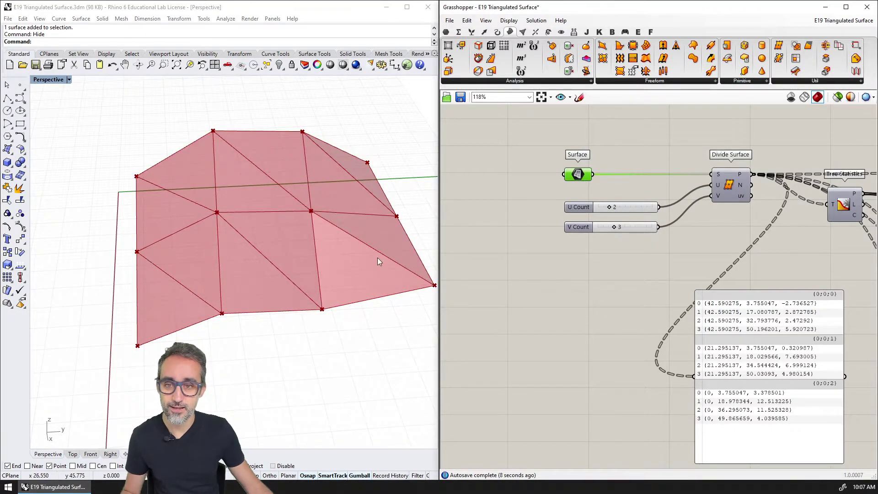
# Set the surface division's U Count to 5 and V Count to 7.
pyautogui.keyDown('shift'); pyautogui.moveTo(377, 257); pyautogui.dragTo(337, 243, button='right'); pyautogui.keyUp('shift')
pyautogui.moveTo(552, 267); pyautogui.dragTo(632, 254, button='right')
pyautogui.moveTo(281, 293); pyautogui.dragTo(302, 268, button='right')
pyautogui.moveTo(717, 248); pyautogui.dragTo(658, 247, button='right')
pyautogui.scroll(4, 651, 216)
pyautogui.moveTo(614, 175); pyautogui.dragTo(651, 177)
pyautogui.moveTo(624, 219); pyautogui.dragTo(671, 220)
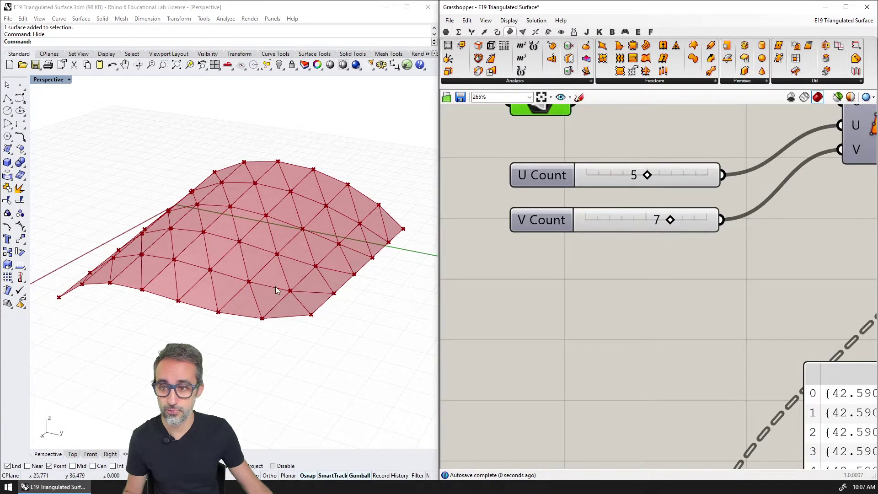
# Highlight the first 4Point Surface component's triangles and examine their pattern across the divided surface.
pyautogui.moveTo(278, 289); pyautogui.dragTo(267, 319, button='right')
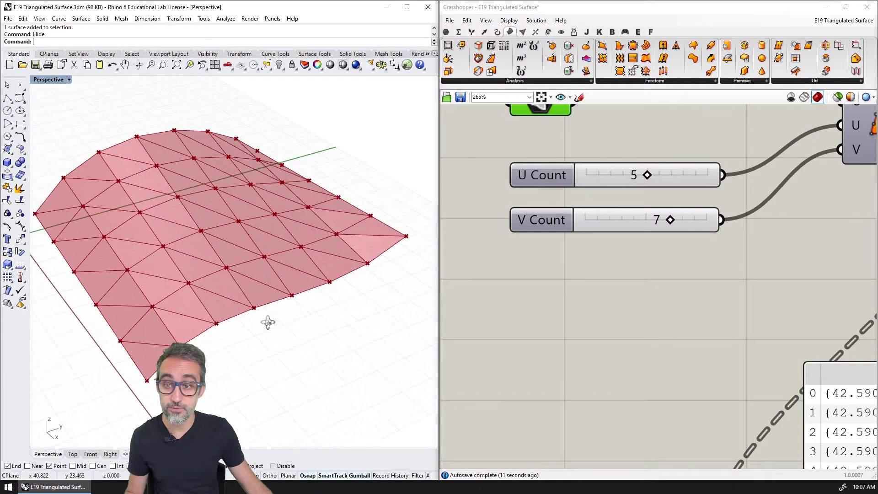
pyautogui.scroll(-8, 554, 300)
pyautogui.scroll(4, 795, 270)
pyautogui.click(808, 240)
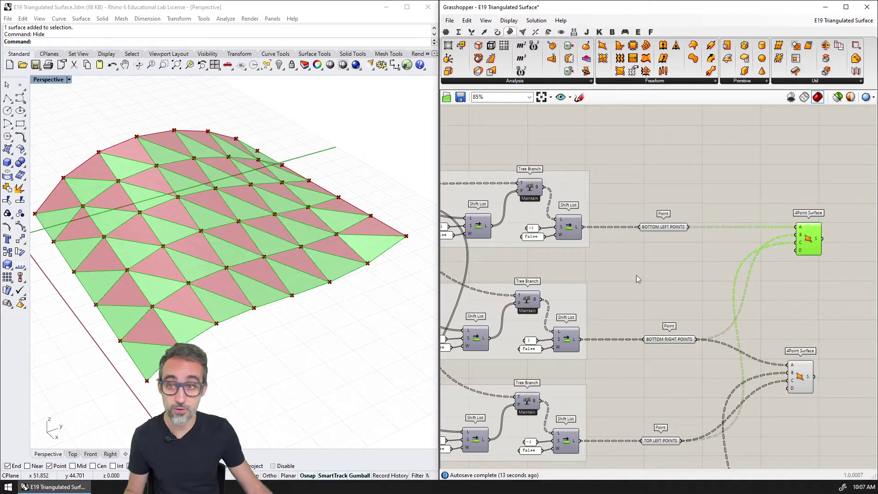
pyautogui.scroll(-6, 504, 265)
pyautogui.scroll(10, 508, 256)
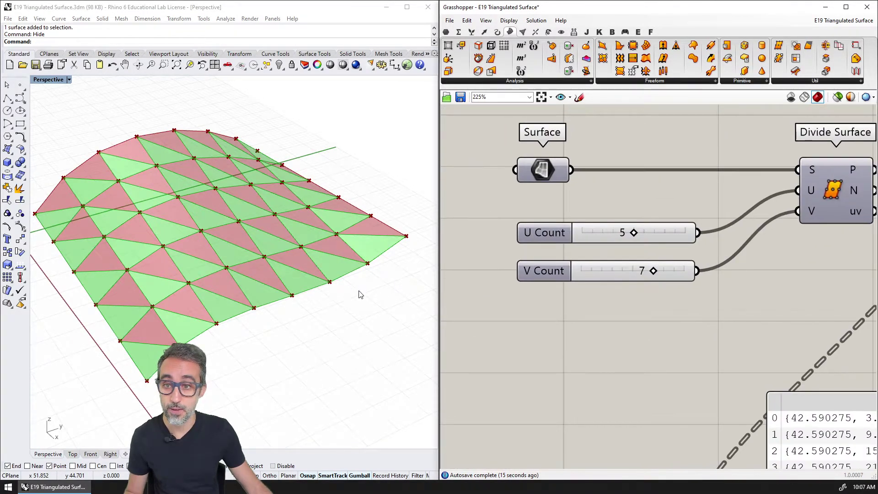
pyautogui.moveTo(358, 293); pyautogui.dragTo(333, 307, button='right')
pyautogui.moveTo(733, 310); pyautogui.dragTo(626, 317, button='right')
pyautogui.scroll(-7, 626, 318)
pyautogui.moveTo(855, 327); pyautogui.dragTo(640, 253, button='right')
pyautogui.scroll(3, 703, 275)
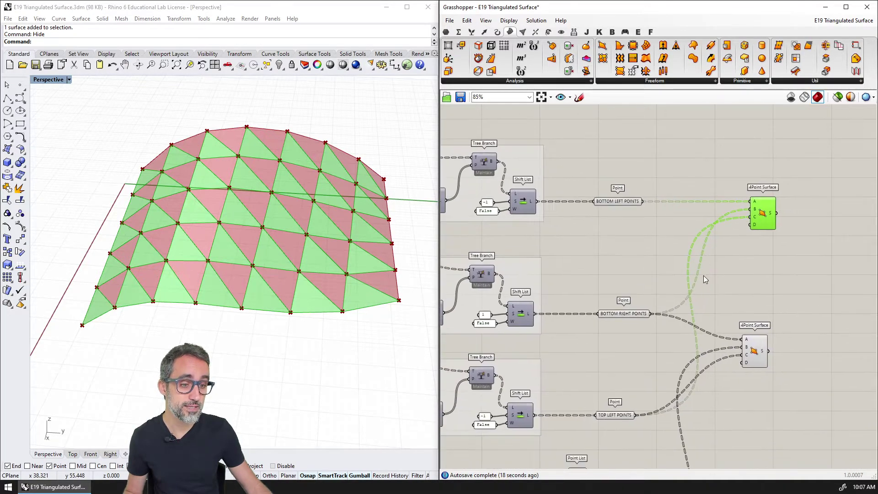
# Highlight both 4Point Surface components together and inspect the complete triangulation from several angles.
pyautogui.keyDown('shift'); pyautogui.click(755, 351); pyautogui.keyUp('shift')
pyautogui.moveTo(503, 273); pyautogui.dragTo(761, 274, button='right')
pyautogui.moveTo(470, 269); pyautogui.dragTo(705, 301, button='right')
pyautogui.scroll(6, 647, 228)
pyautogui.moveTo(658, 254); pyautogui.dragTo(655, 274, button='right')
pyautogui.moveTo(321, 314); pyautogui.dragTo(251, 338, button='right')
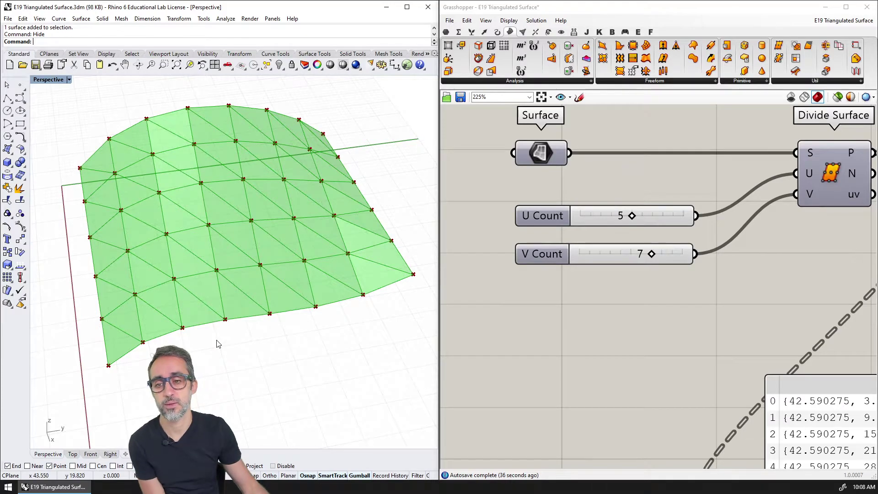
pyautogui.moveTo(217, 344); pyautogui.dragTo(290, 349, button='right')
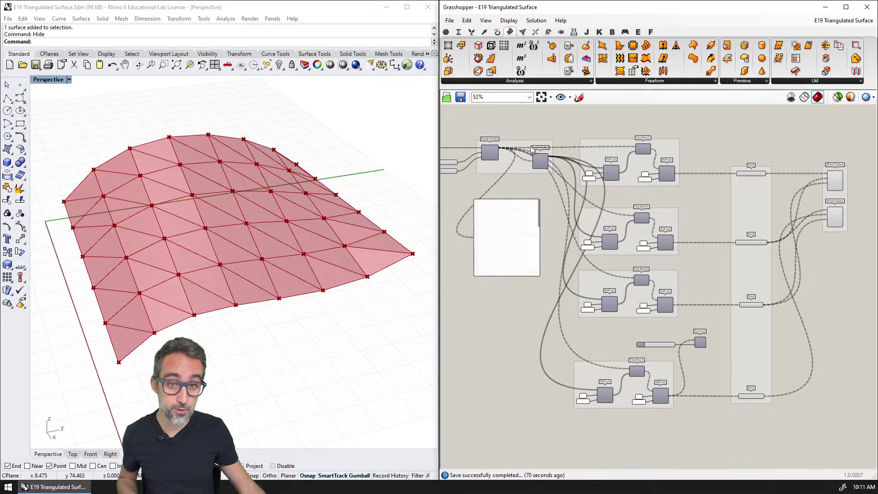
# Set the surface division's U Count to 2 and V Count to 3.
pyautogui.scroll(5, 547, 224)
pyautogui.scroll(2, 513, 210)
pyautogui.moveTo(511, 208)
pyautogui.mouseDown()
pyautogui.moveTo(497, 206)
pyautogui.moveTo(500, 218)
pyautogui.mouseUp()
pyautogui.moveTo(532, 243); pyautogui.dragTo(499, 245)
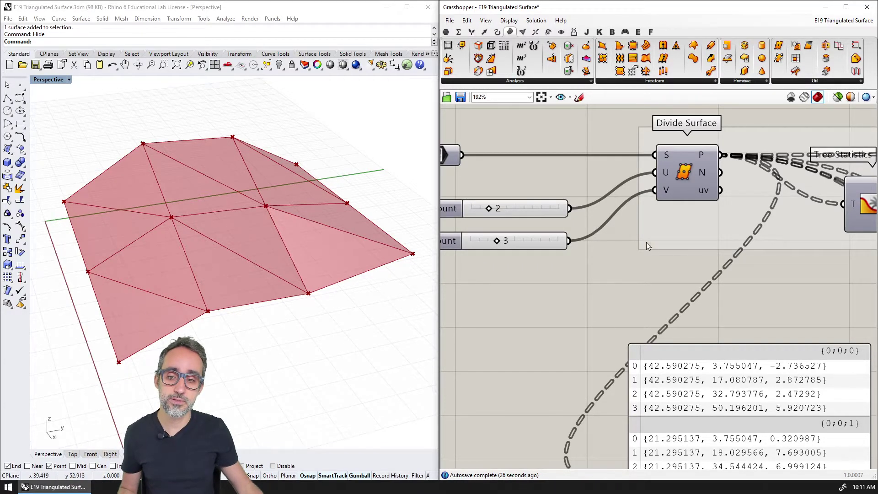
# Move the second 4Point Surface component farther below the first one to make room between them.
pyautogui.scroll(-5, 676, 251)
pyautogui.moveTo(685, 251); pyautogui.dragTo(612, 241, button='right')
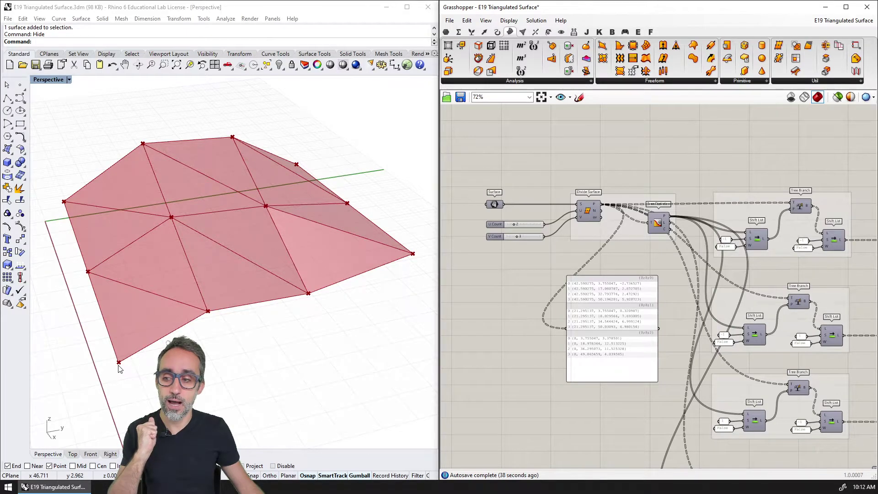
pyautogui.moveTo(719, 197); pyautogui.dragTo(499, 208, button='right')
pyautogui.moveTo(795, 243); pyautogui.dragTo(676, 210, button='right')
pyautogui.moveTo(730, 282); pyautogui.dragTo(730, 315)
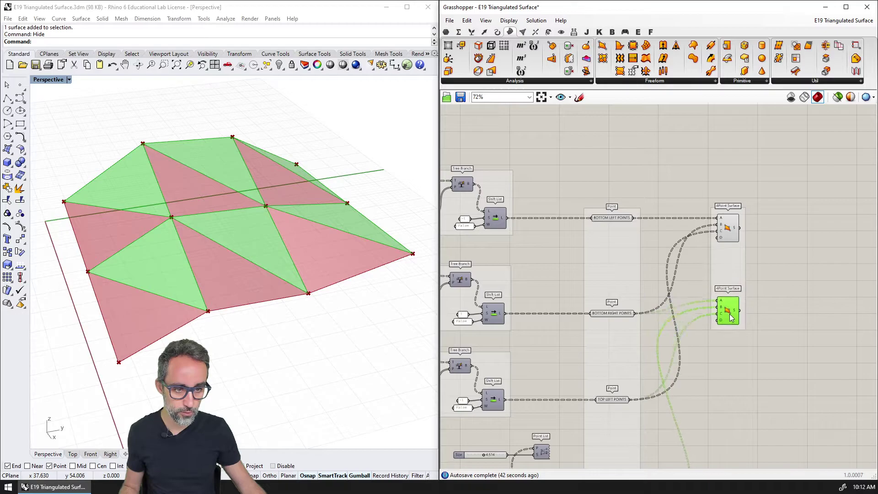
# Add a Plane 3Pt component beside the two 4Point Surface components, at a height between them.
pyautogui.scroll(3, 769, 259)
pyautogui.click(761, 240)
pyautogui.doubleClick(767, 242)
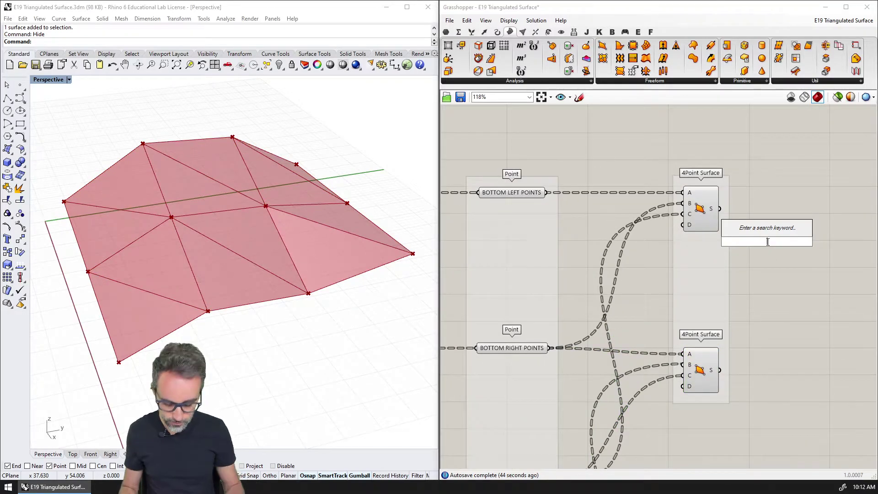
pyautogui.write('point')
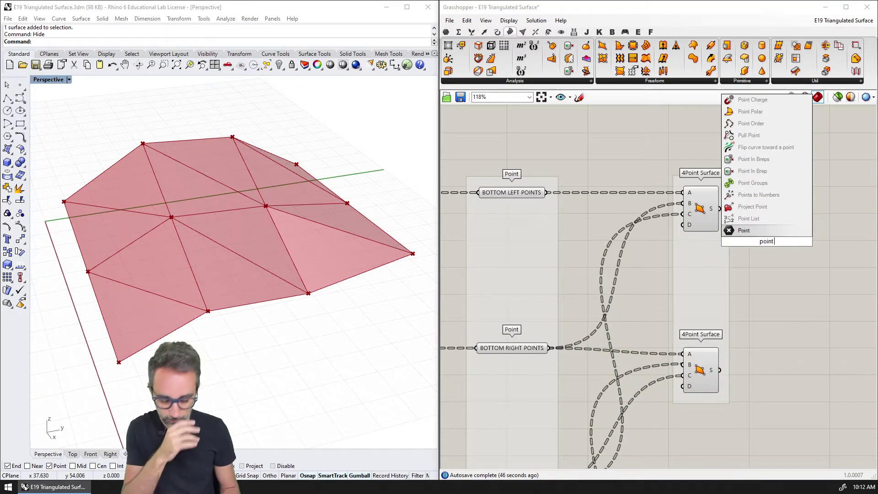
pyautogui.write('plane 3pt')
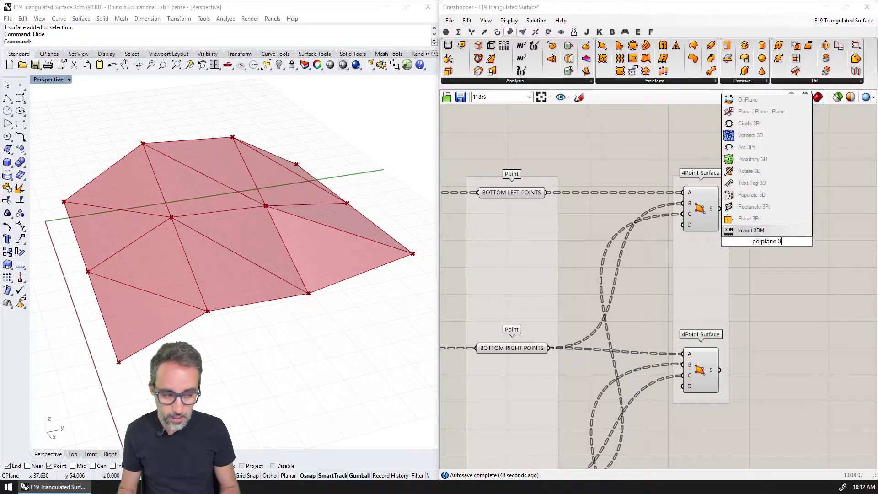
pyautogui.press('Return')
pyautogui.moveTo(767, 241); pyautogui.dragTo(765, 266)
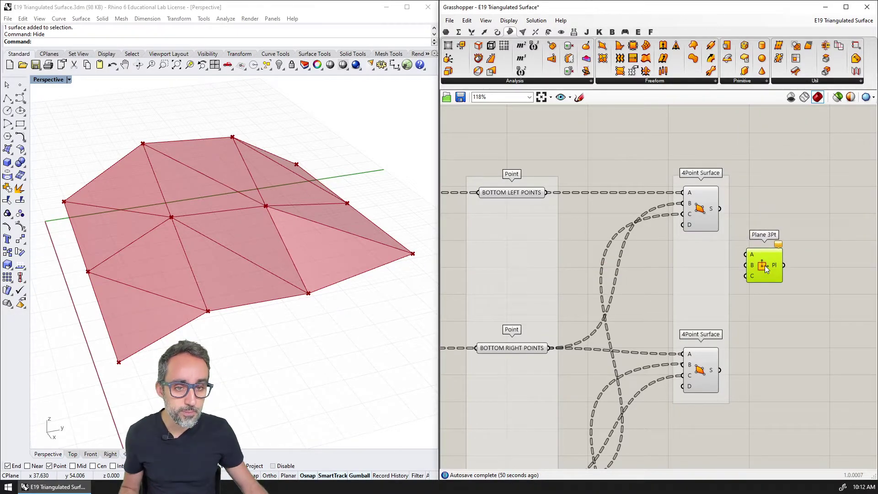
# Connect the bottom left, bottom right and top left points to inputs A, B and C of Plane 3Pt.
pyautogui.moveTo(602, 231); pyautogui.dragTo(629, 175, button='right')
pyautogui.click(727, 149)
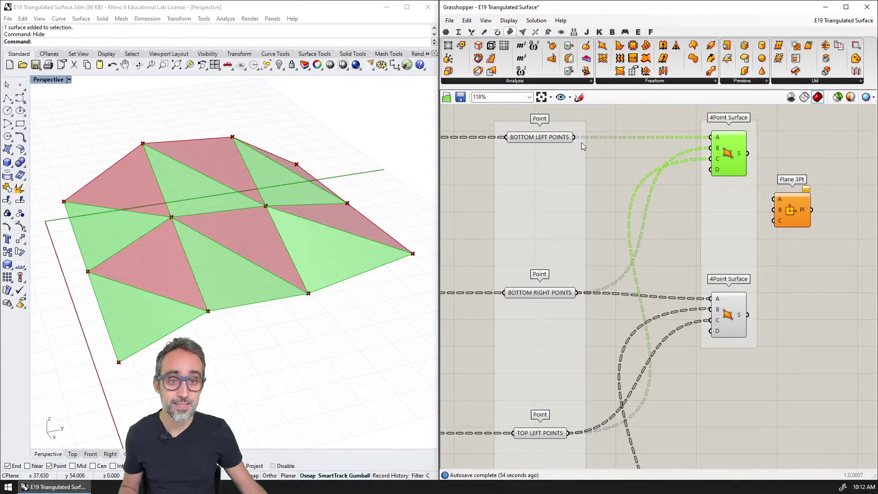
pyautogui.click(548, 137)
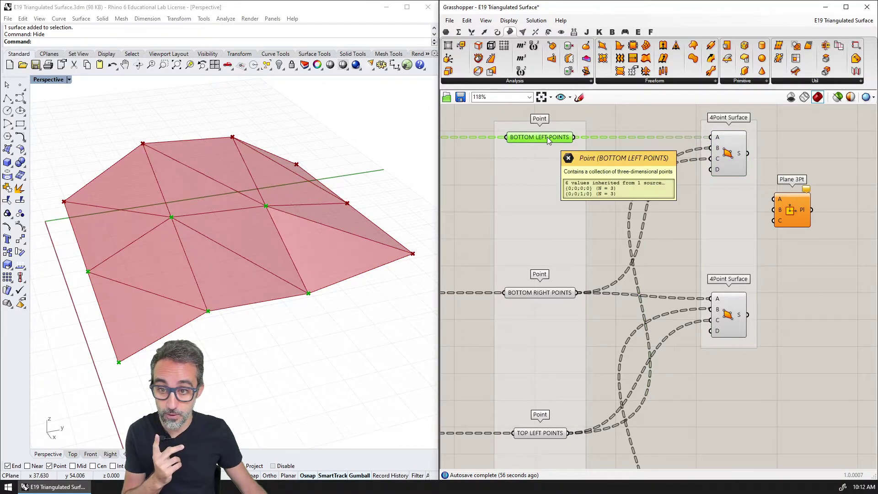
pyautogui.moveTo(587, 145); pyautogui.dragTo(770, 198)
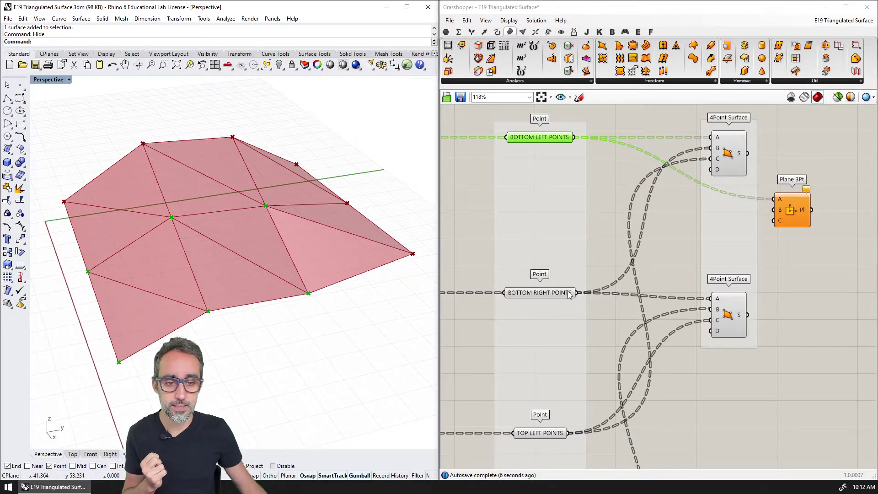
pyautogui.moveTo(578, 292); pyautogui.dragTo(773, 210)
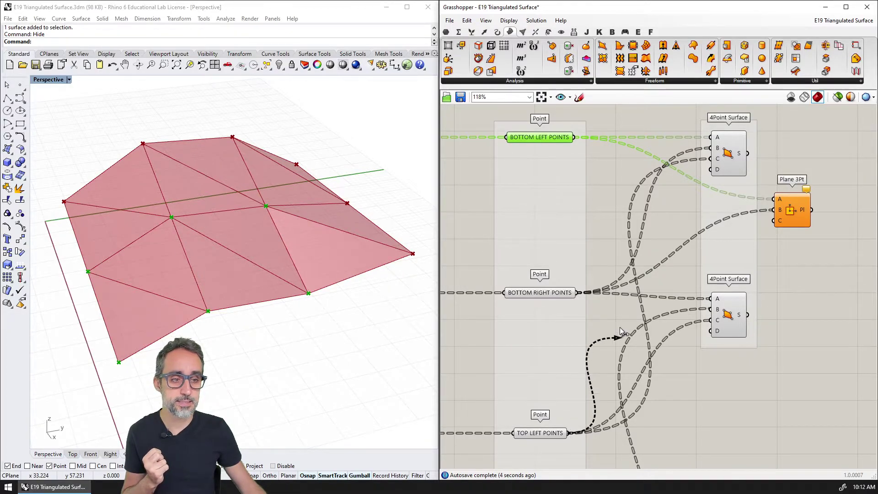
pyautogui.scroll(1, 723, 247)
pyautogui.moveTo(619, 328); pyautogui.dragTo(784, 219)
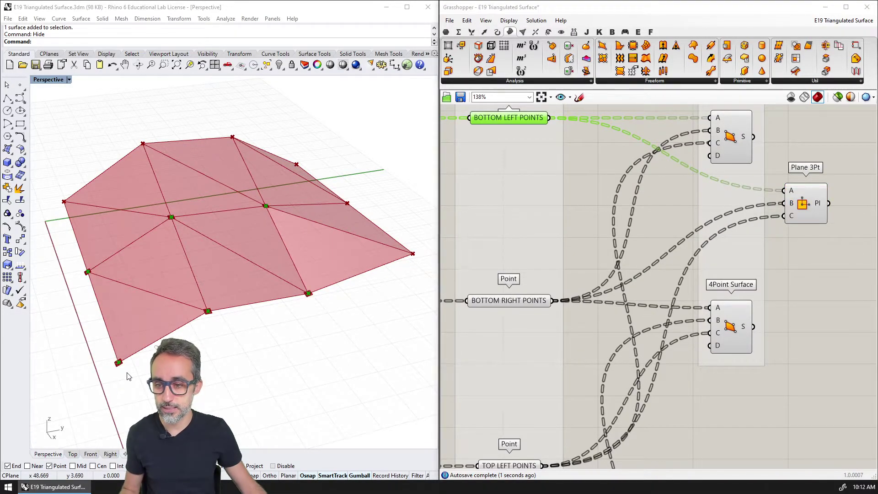
# Set the preview plane size to 2 so the three-point planes on the triangulated surface are drawn larger.
pyautogui.click(158, 343)
pyautogui.scroll(5, 155, 346)
pyautogui.moveTo(154, 345); pyautogui.dragTo(146, 247, button='right')
pyautogui.scroll(-5, 145, 321)
pyautogui.moveTo(232, 233); pyautogui.dragTo(294, 225, button='right')
pyautogui.moveTo(230, 202); pyautogui.dragTo(200, 277, button='right')
pyautogui.scroll(1, 200, 277)
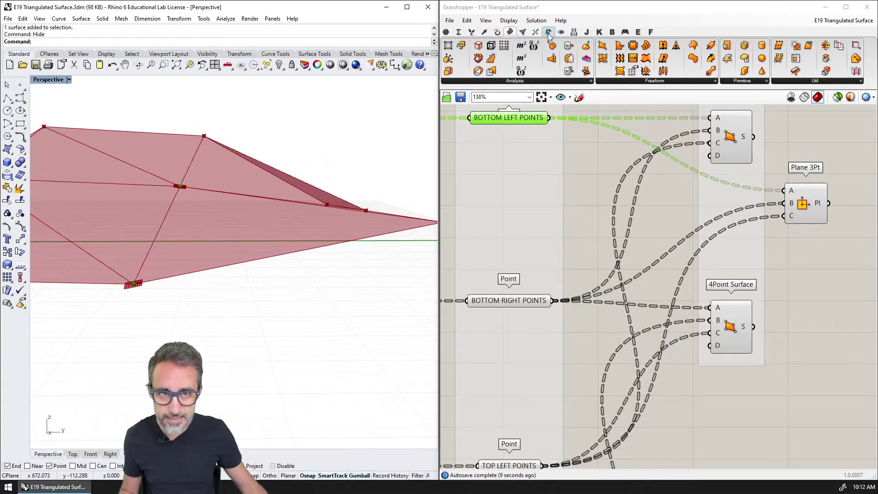
pyautogui.click(486, 20)
pyautogui.click(509, 23)
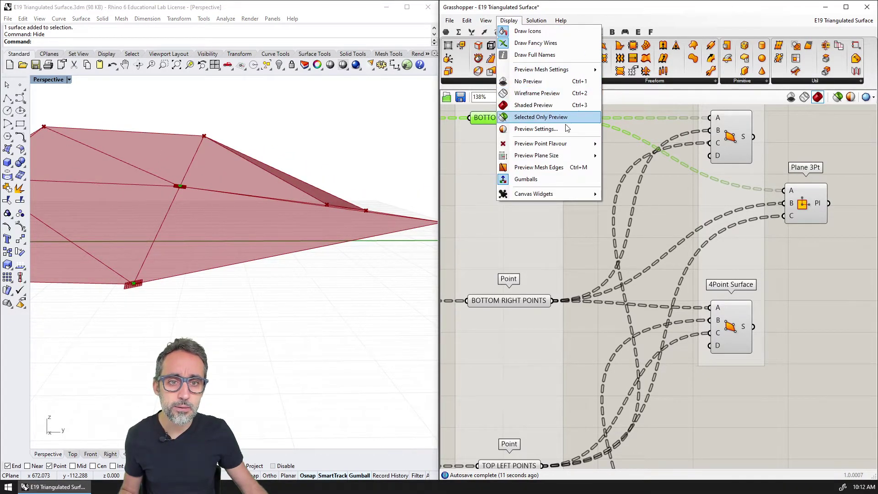
pyautogui.moveTo(602, 158)
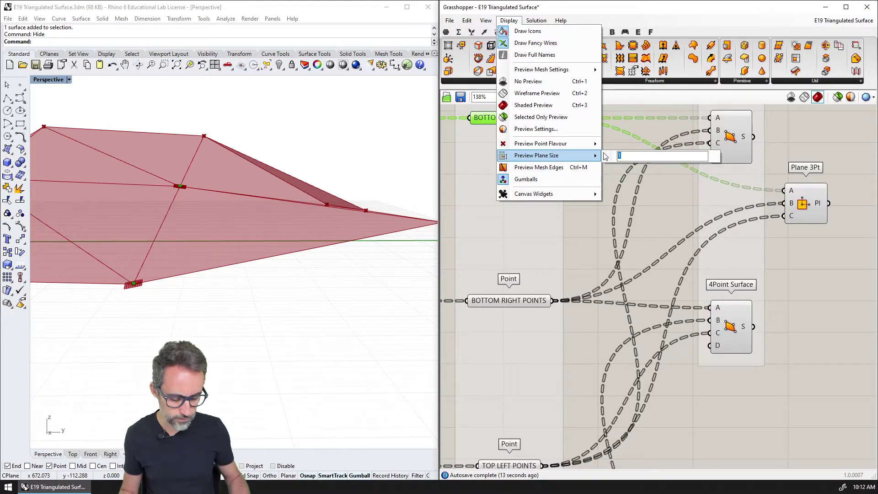
pyautogui.write('2')
pyautogui.press('Return')
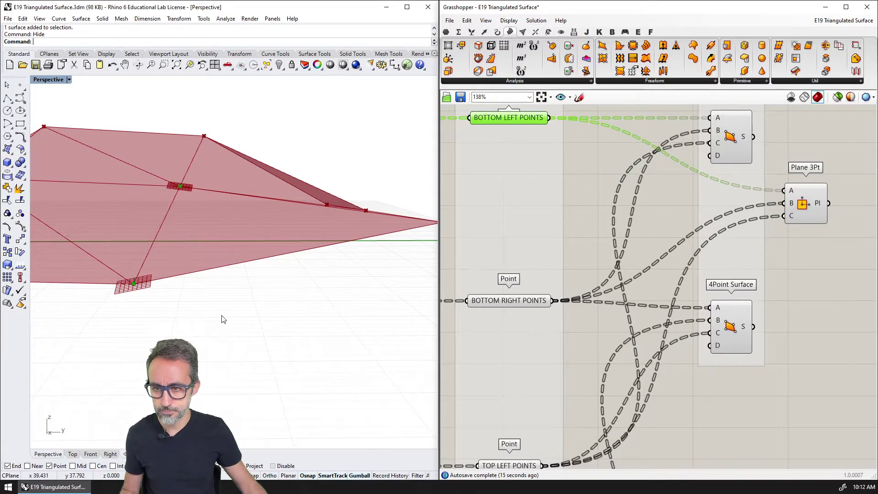
# Select the Plane 3Pt component and examine how its planes sit at the corners of the triangular panels.
pyautogui.moveTo(221, 316); pyautogui.dragTo(147, 245, button='right')
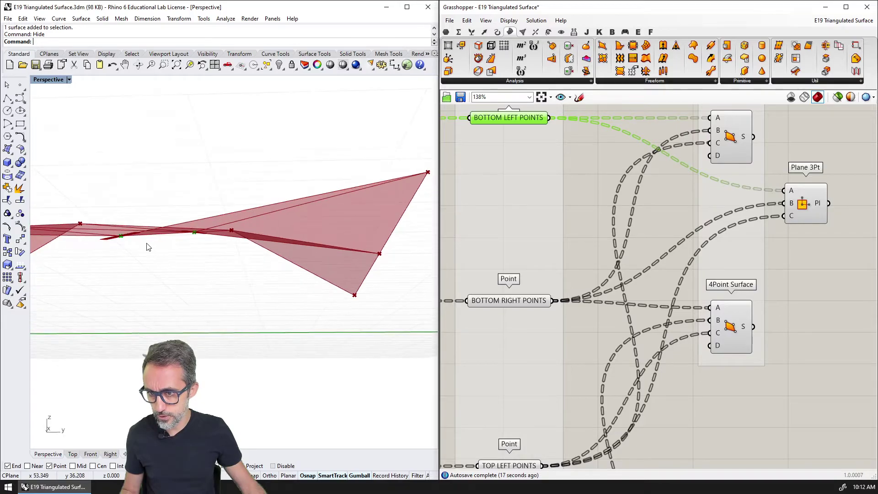
pyautogui.moveTo(364, 196); pyautogui.dragTo(234, 287, button='right')
pyautogui.moveTo(815, 204); pyautogui.dragTo(731, 193, button='right')
pyautogui.moveTo(733, 195); pyautogui.dragTo(732, 190)
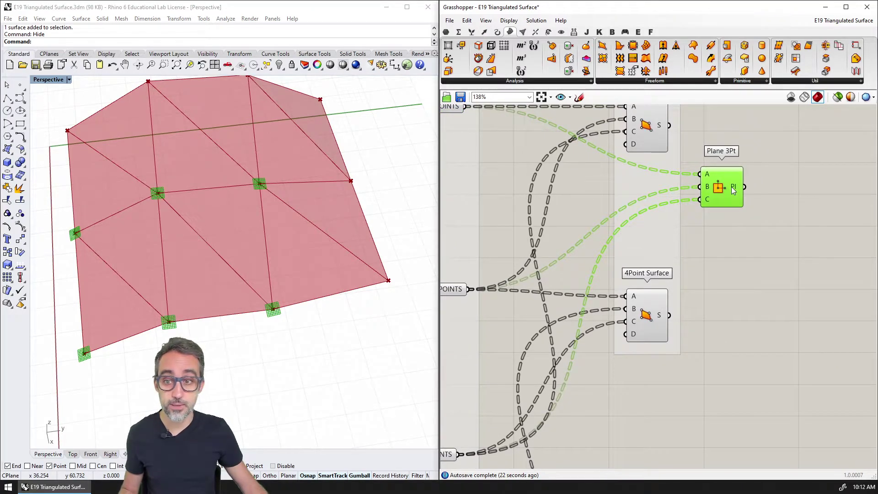
pyautogui.scroll(-3, 337, 276)
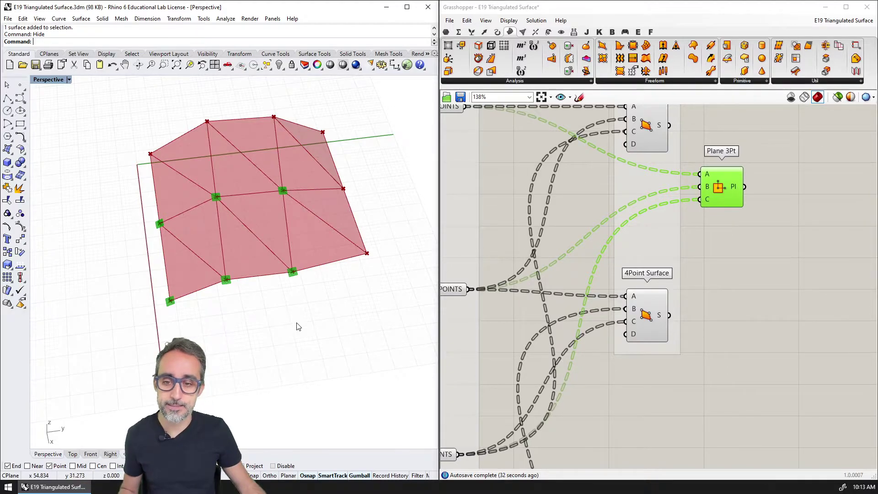
# Place a point object in Rhino just outside the triangulated surface and reference it in a new Point parameter in Grasshopper.
pyautogui.keyDown('shift'); pyautogui.moveTo(291, 322); pyautogui.dragTo(252, 272, button='right'); pyautogui.keyUp('shift')
pyautogui.click(19, 87)
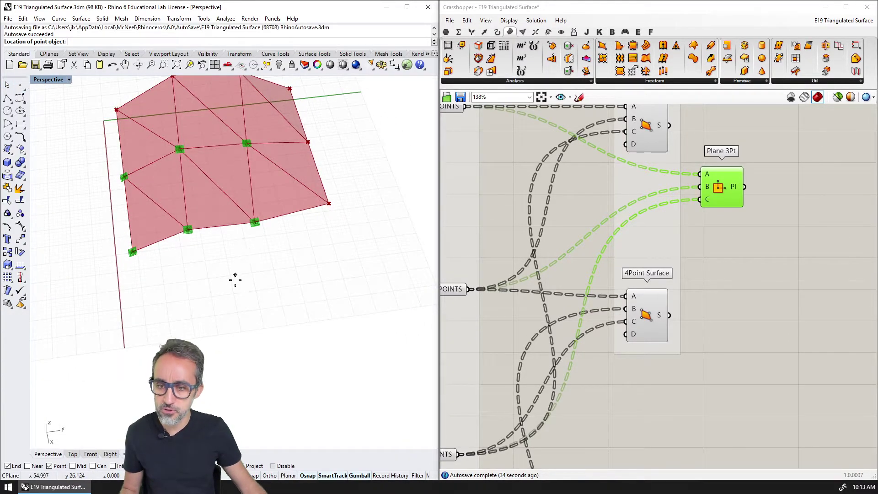
pyautogui.moveTo(721, 414); pyautogui.dragTo(635, 327, button='right')
pyautogui.scroll(-2, 636, 327)
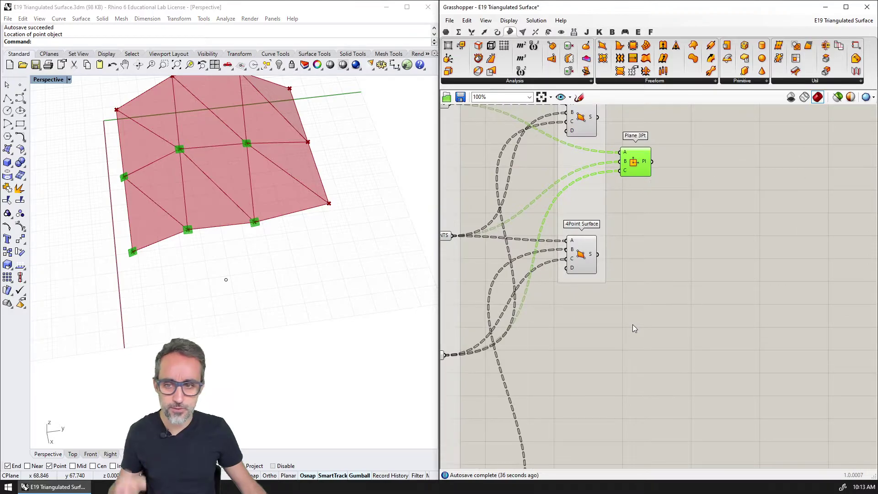
pyautogui.moveTo(658, 251); pyautogui.dragTo(632, 312, button='right')
pyautogui.doubleClick(623, 273)
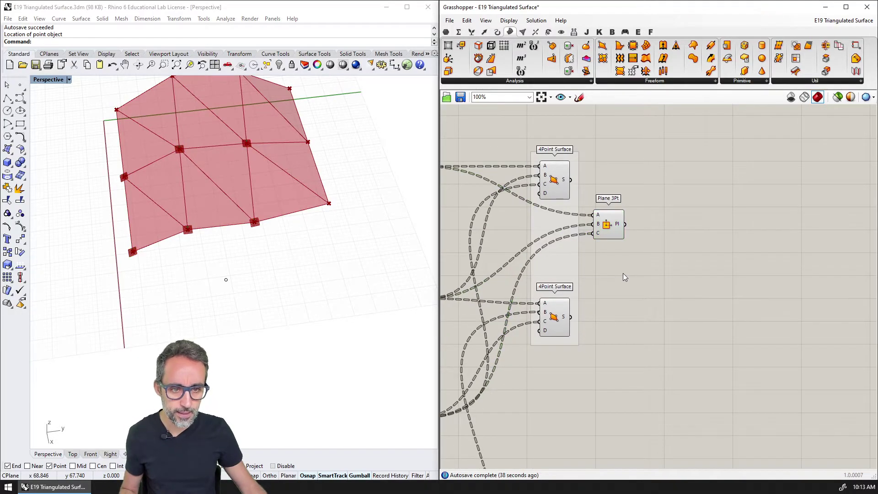
pyautogui.write('point')
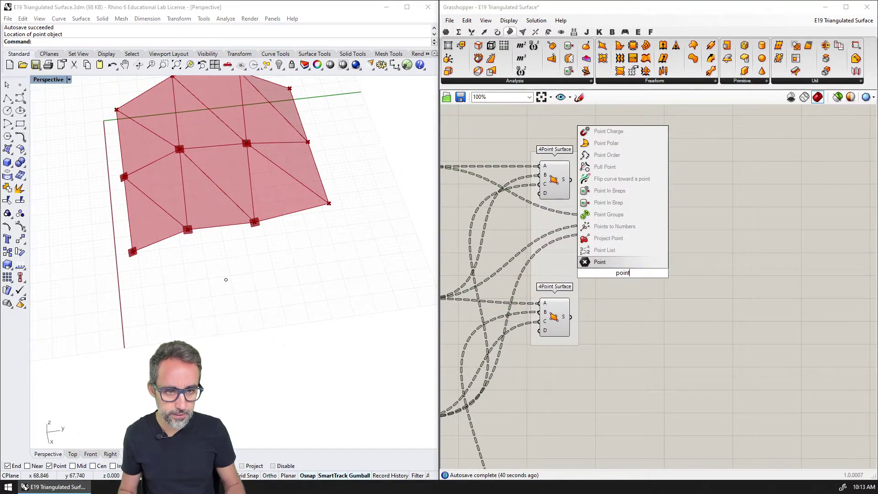
pyautogui.press('Return')
pyautogui.rightClick(622, 273)
pyautogui.click(655, 400)
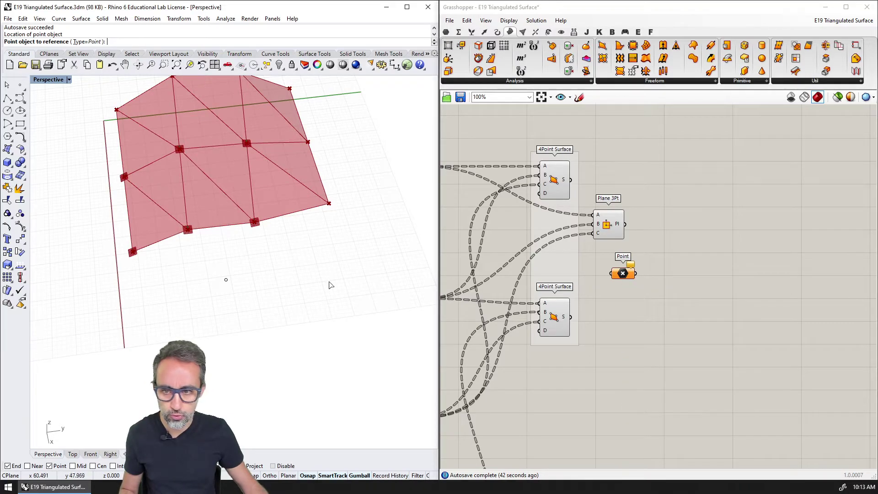
pyautogui.click(225, 279)
# Add an XY Plane component and connect the referenced Point to its origin input O.
pyautogui.moveTo(623, 273); pyautogui.dragTo(706, 286)
pyautogui.doubleClick(690, 269)
pyautogui.write('xy')
pyautogui.press('Return')
pyautogui.scroll(3, 676, 268)
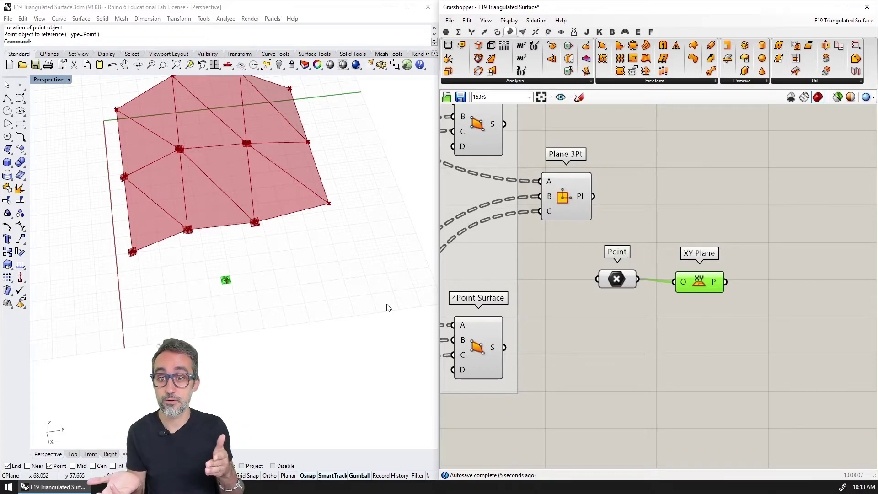
pyautogui.scroll(-2, 637, 235)
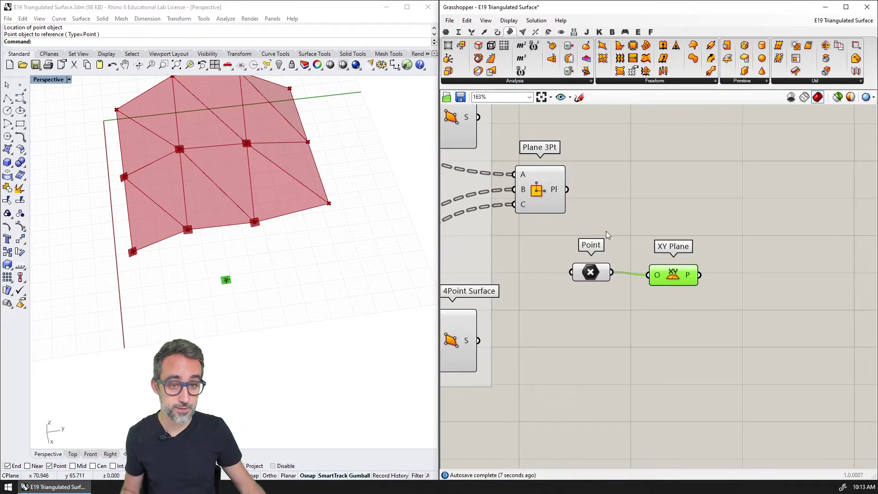
# Move the Point and XY Plane components together farther away from Plane 3Pt, then straighten the Point parameter's alignment with XY Plane.
pyautogui.click(597, 268)
pyautogui.scroll(-3, 625, 269)
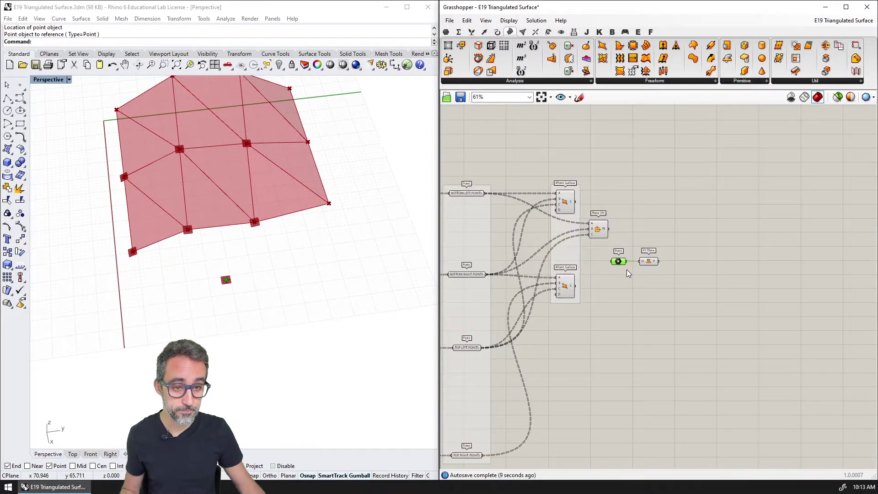
pyautogui.scroll(-2, 733, 238)
pyautogui.moveTo(758, 226); pyautogui.dragTo(707, 250)
pyautogui.scroll(-3, 713, 254)
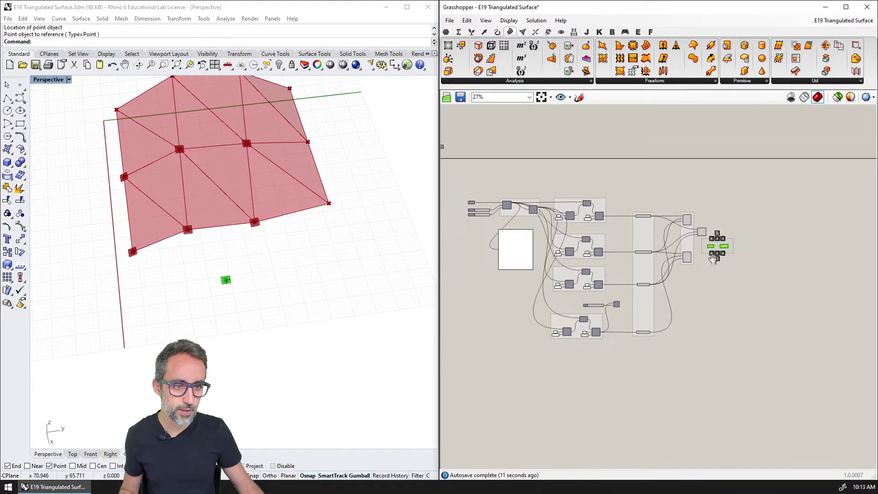
pyautogui.moveTo(717, 252); pyautogui.dragTo(800, 261, button='right')
pyautogui.moveTo(806, 260)
pyautogui.mouseDown()
pyautogui.moveTo(579, 260)
pyautogui.moveTo(820, 265)
pyautogui.mouseUp()
pyautogui.scroll(6, 684, 284)
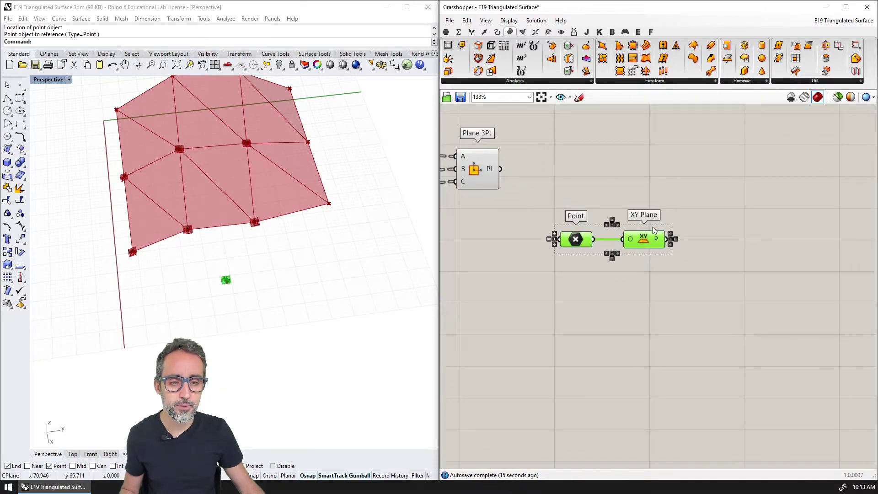
pyautogui.moveTo(650, 243); pyautogui.dragTo(662, 254)
pyautogui.click(611, 295)
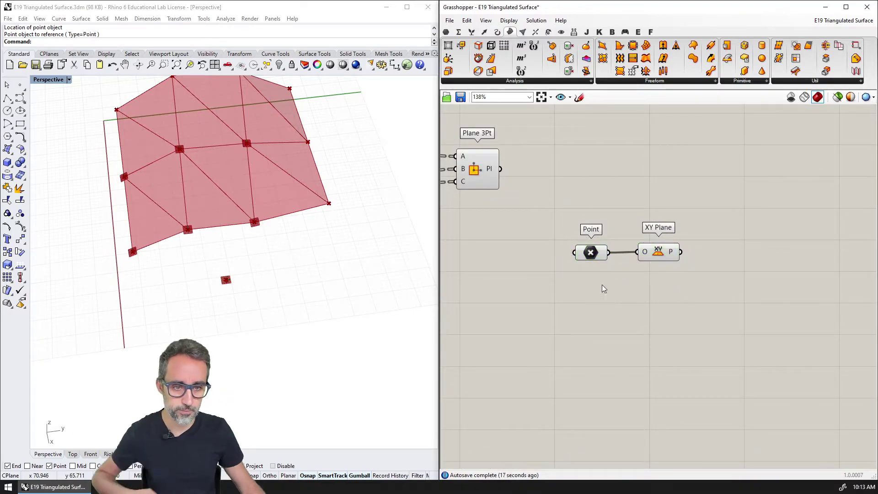
pyautogui.click(587, 253)
# Add a floating-point number slider with value 10.000 below the Point parameter and place a copy directly beneath it.
pyautogui.doubleClick(578, 293)
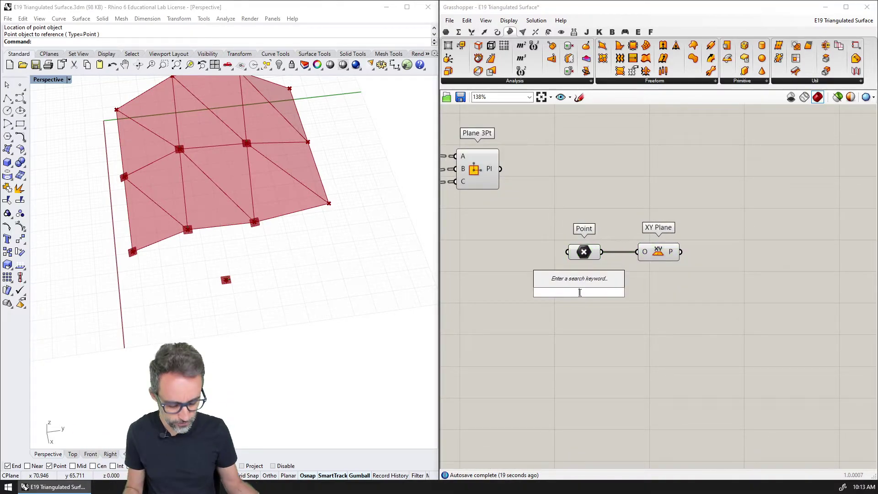
pyautogui.write('10.')
pyautogui.press('Return')
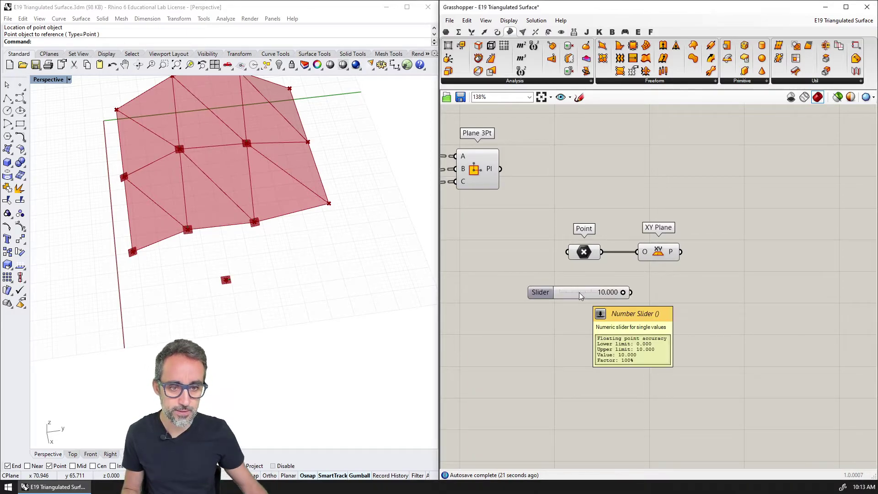
pyautogui.click(558, 292)
pyautogui.keyDown('alt'); pyautogui.moveTo(562, 297); pyautogui.dragTo(559, 316); pyautogui.keyUp('alt')
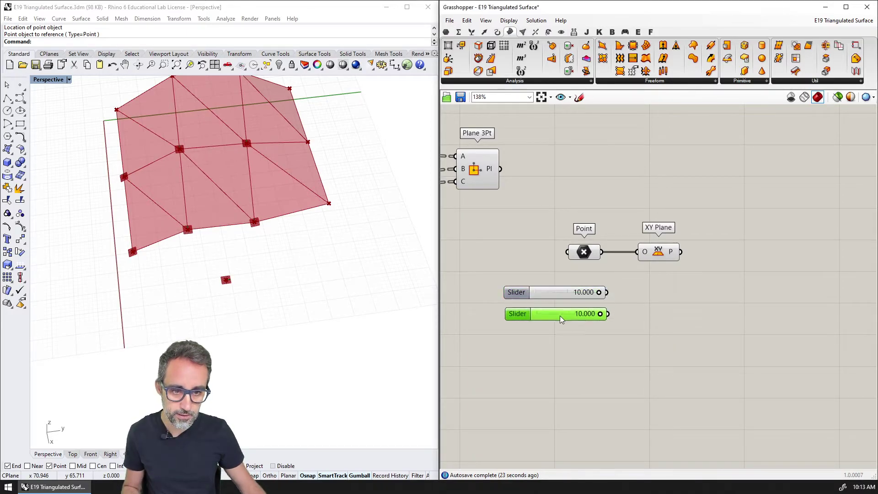
# Rename the upper number slider DX and the lower one DY.
pyautogui.rightClick(522, 297)
pyautogui.click(550, 301)
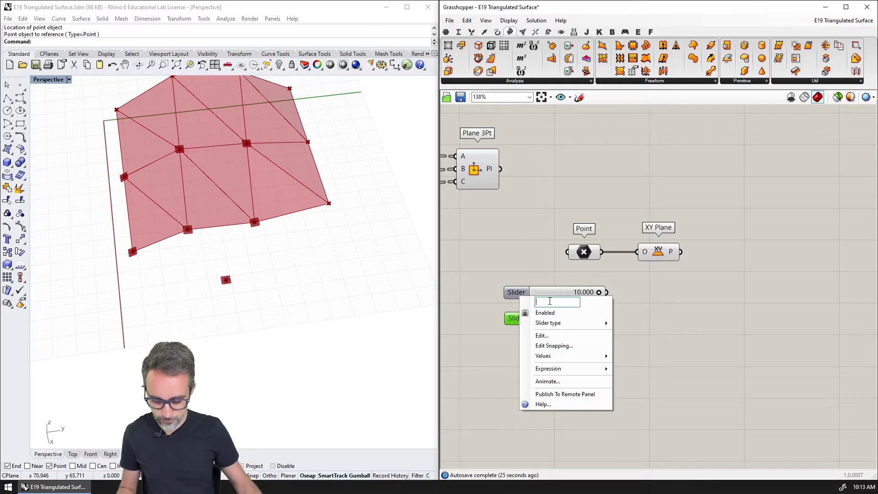
pyautogui.write('x se')
pyautogui.press('BackSpace')
pyautogui.press('BackSpace')
pyautogui.press('BackSpace')
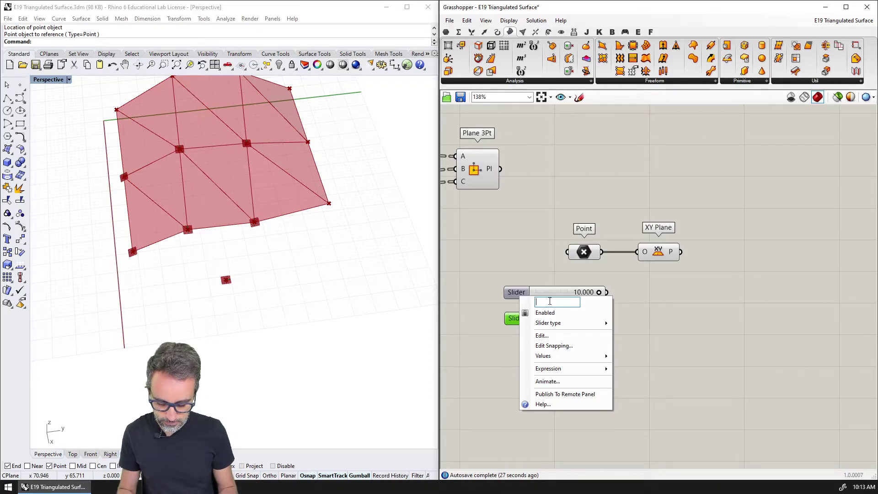
pyautogui.write('DX')
pyautogui.press('Return')
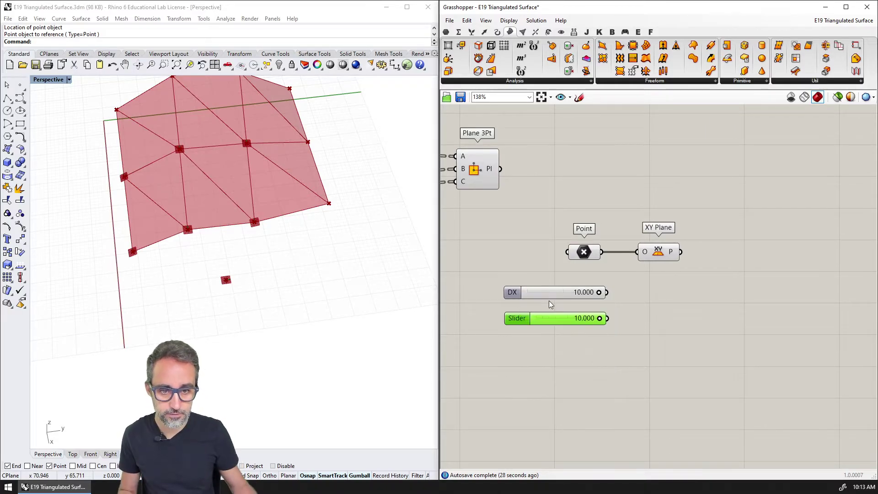
pyautogui.rightClick(523, 326)
pyautogui.write('DY')
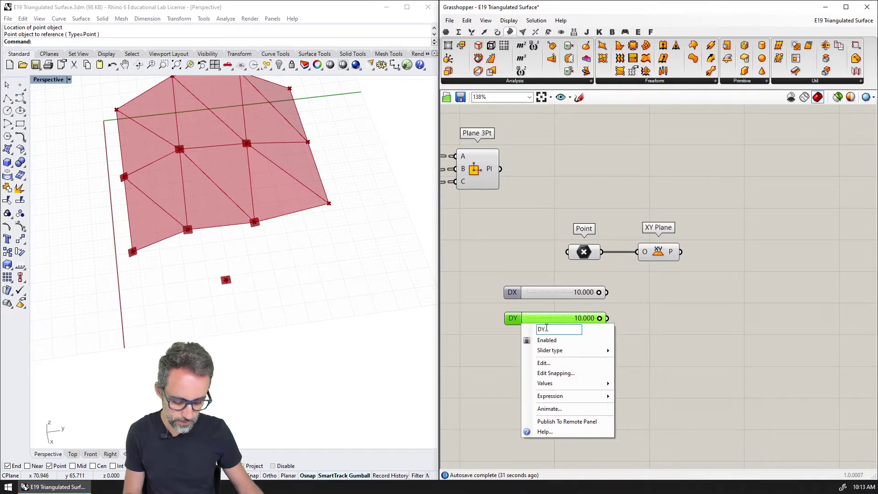
pyautogui.press('Return')
pyautogui.moveTo(661, 286); pyautogui.dragTo(649, 287, button='right')
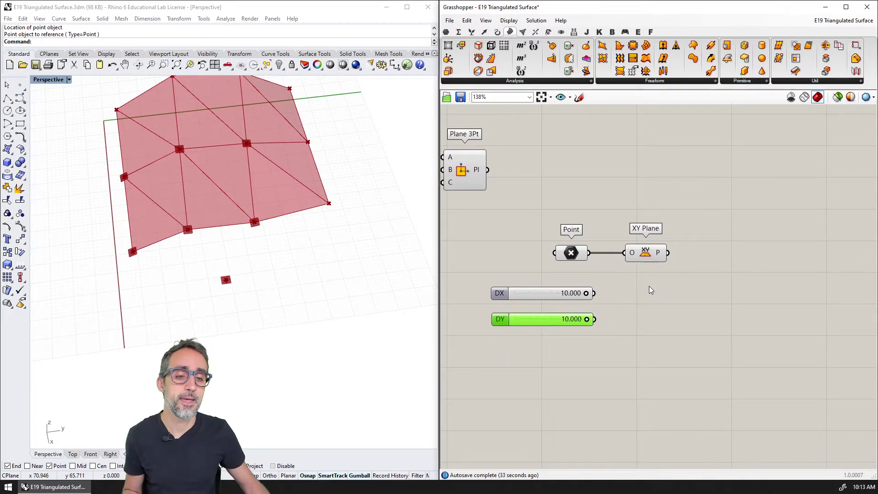
pyautogui.moveTo(683, 249); pyautogui.dragTo(639, 248, button='right')
pyautogui.moveTo(613, 286); pyautogui.dragTo(625, 277, button='right')
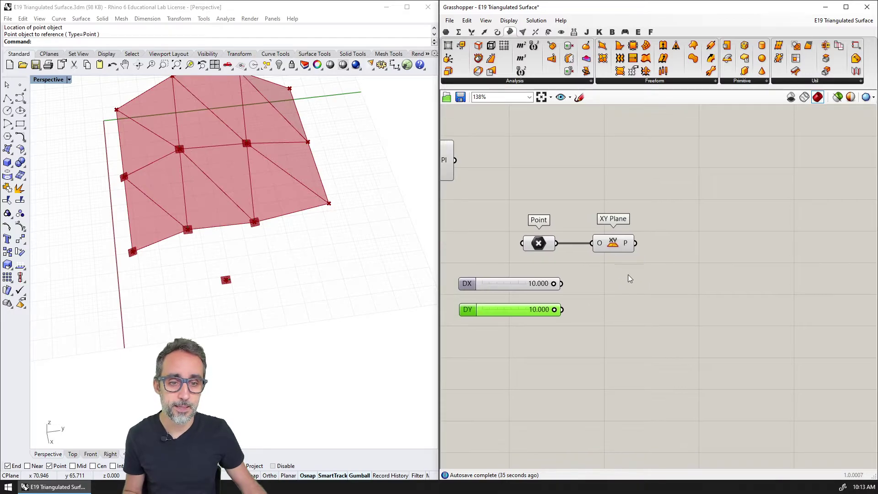
pyautogui.doubleClick(655, 274)
pyautogui.write('SERIES')
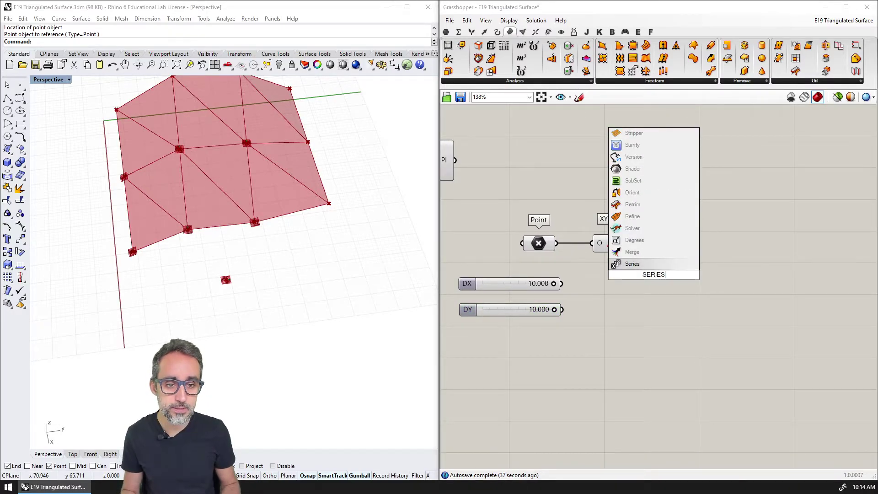
pyautogui.press('Escape')
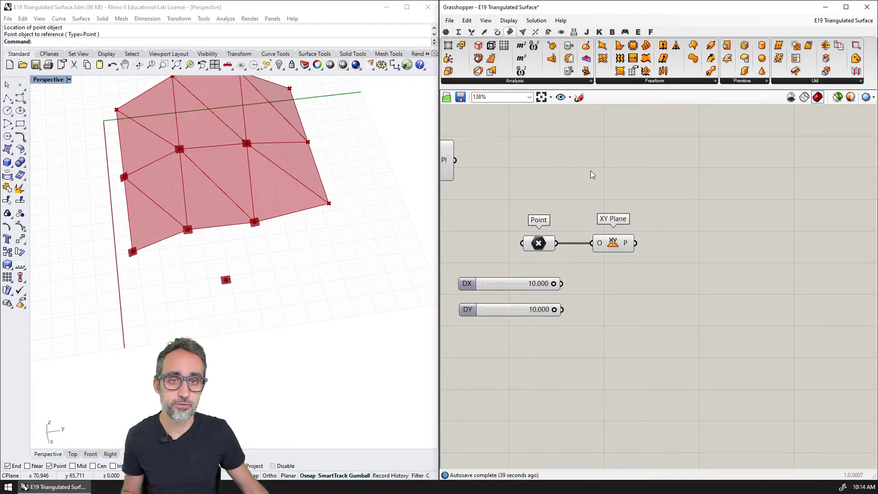
pyautogui.click(471, 32)
pyautogui.click(484, 32)
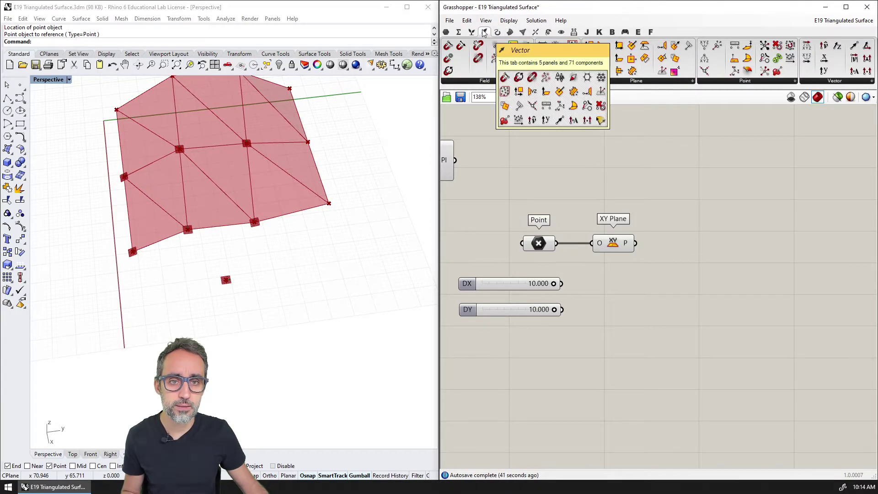
pyautogui.click(571, 82)
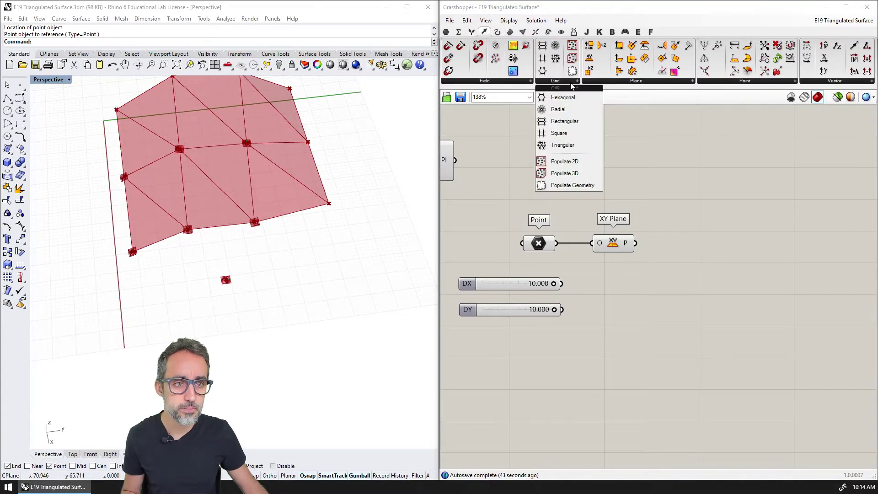
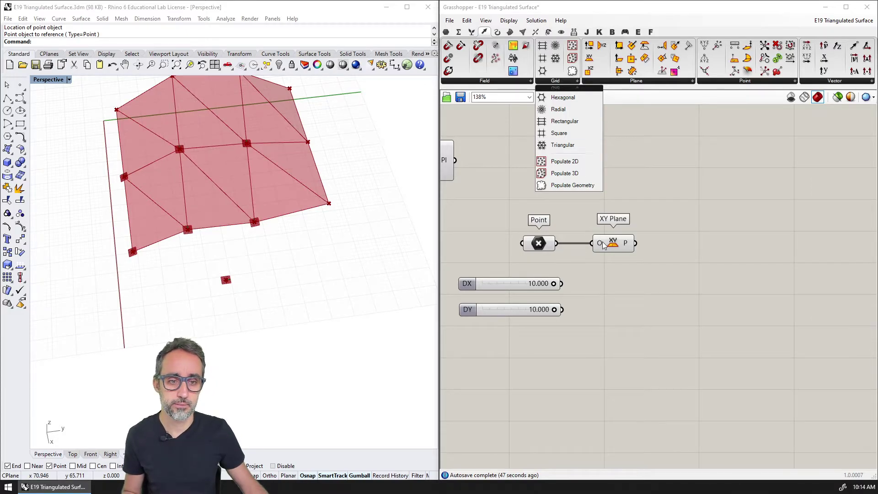
# Add a Series component beside the DX and DY sliders, below XY Plane.
pyautogui.moveTo(602, 245)
pyautogui.mouseDown(button='right')
pyautogui.moveTo(585, 232)
pyautogui.moveTo(611, 255)
pyautogui.moveTo(614, 244)
pyautogui.mouseUp(button='right')
pyautogui.scroll(-1, 612, 255)
pyautogui.click(609, 230)
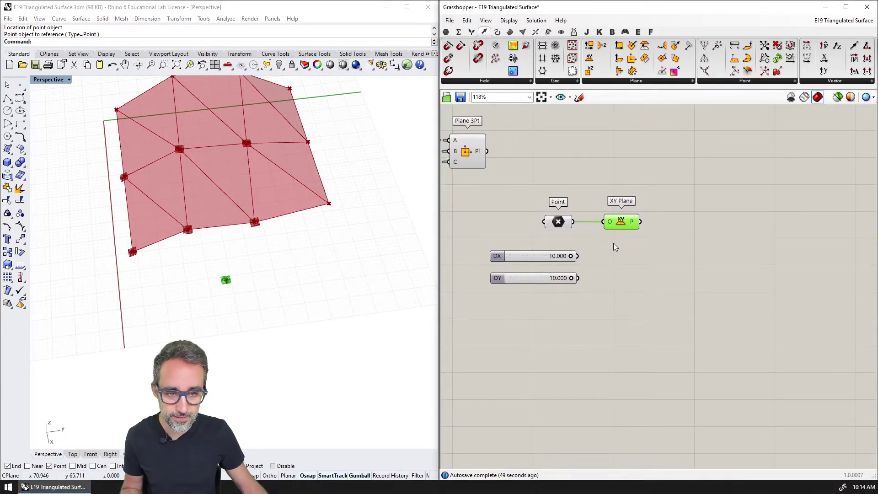
pyautogui.click(618, 247)
pyautogui.doubleClick(623, 253)
pyautogui.write('series')
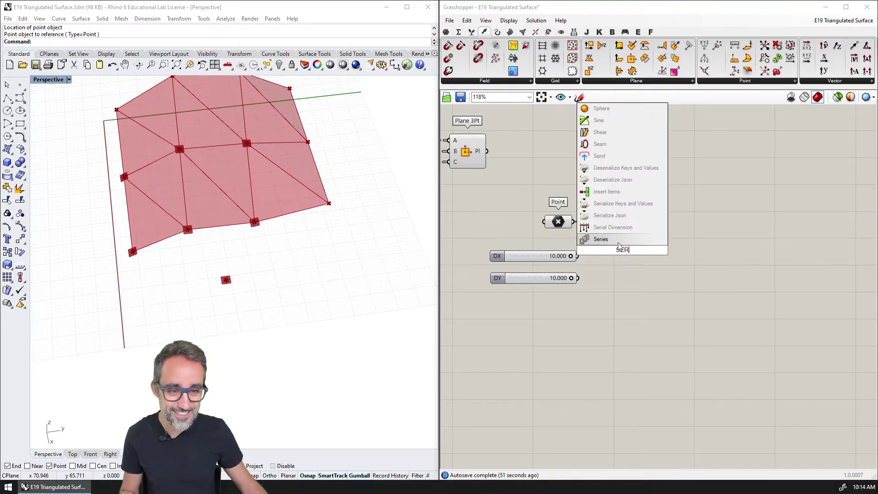
pyautogui.press('Return')
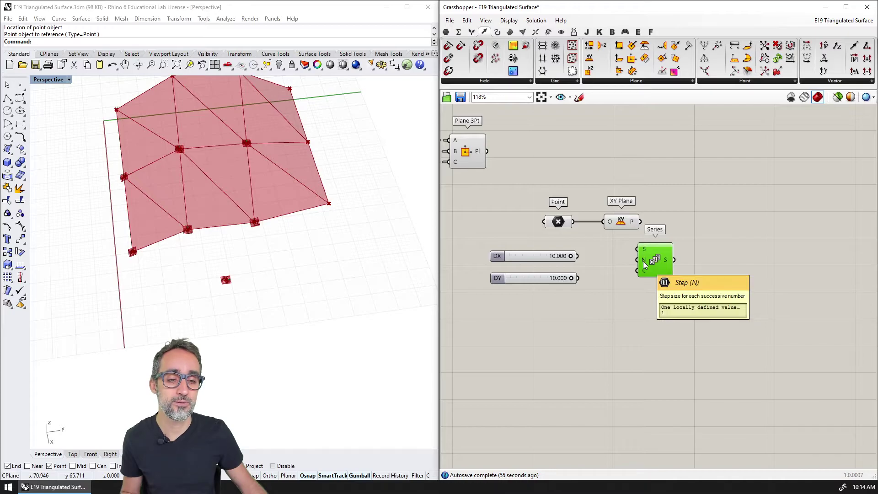
# Wire DX into the Series step input and the lower Divide Surface count slider into its count input, moving the DY slider down for clearance.
pyautogui.moveTo(643, 261); pyautogui.dragTo(684, 256)
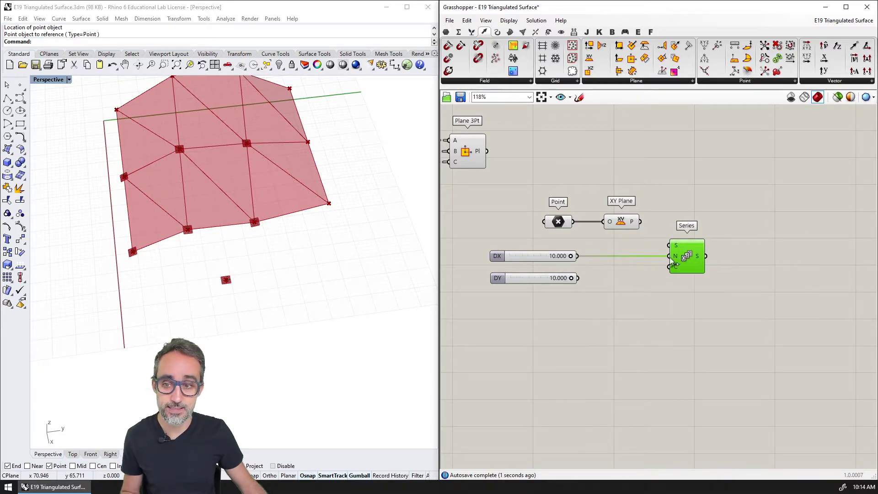
pyautogui.moveTo(523, 274); pyautogui.dragTo(537, 312)
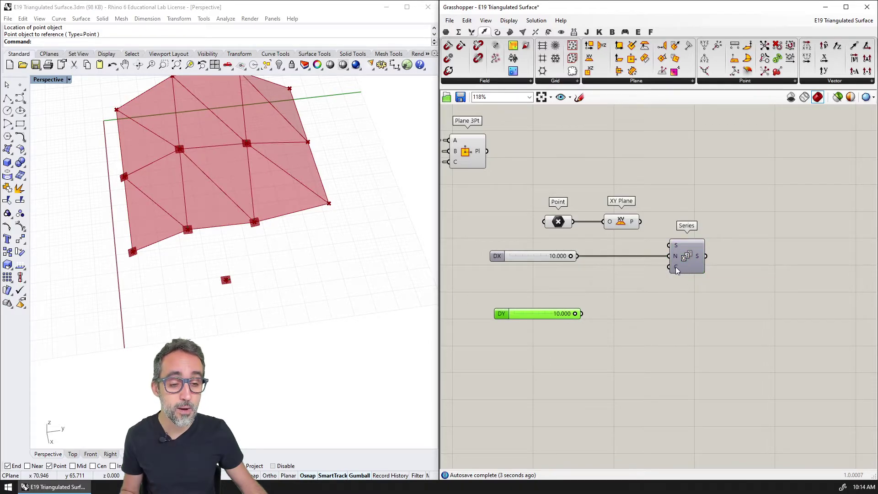
pyautogui.scroll(-5, 675, 267)
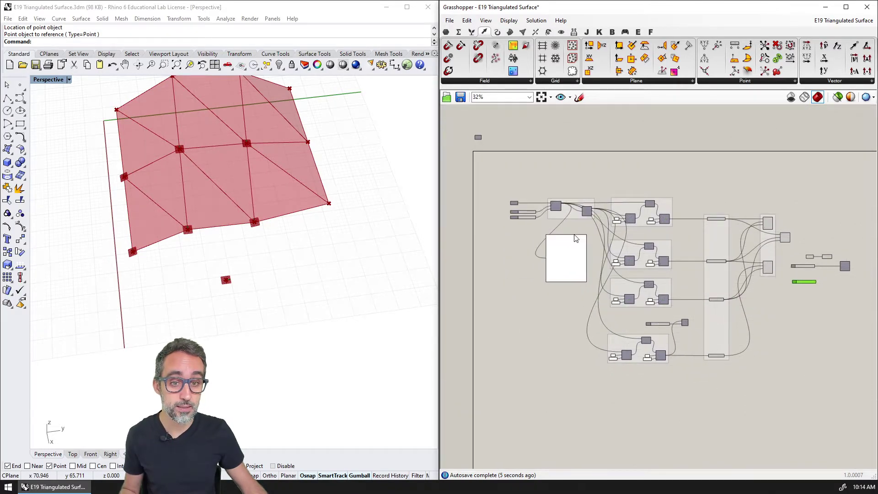
pyautogui.scroll(3, 586, 240)
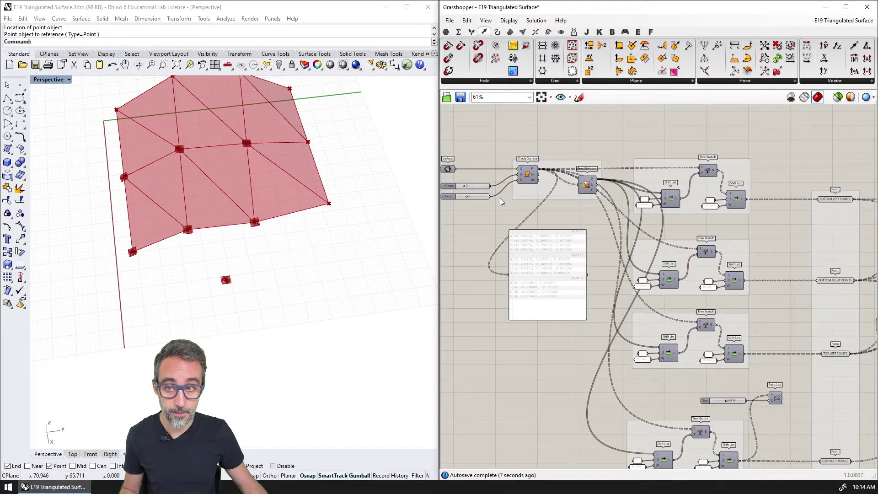
pyautogui.moveTo(492, 198); pyautogui.dragTo(696, 296)
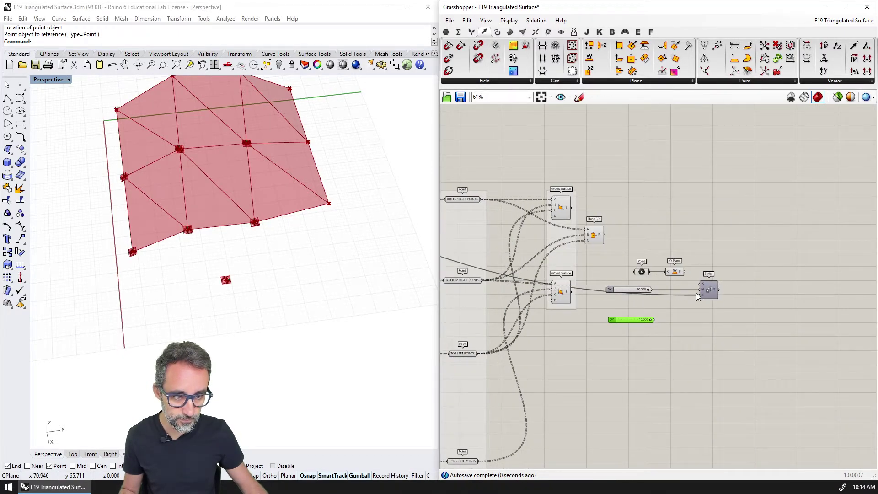
pyautogui.scroll(4, 700, 298)
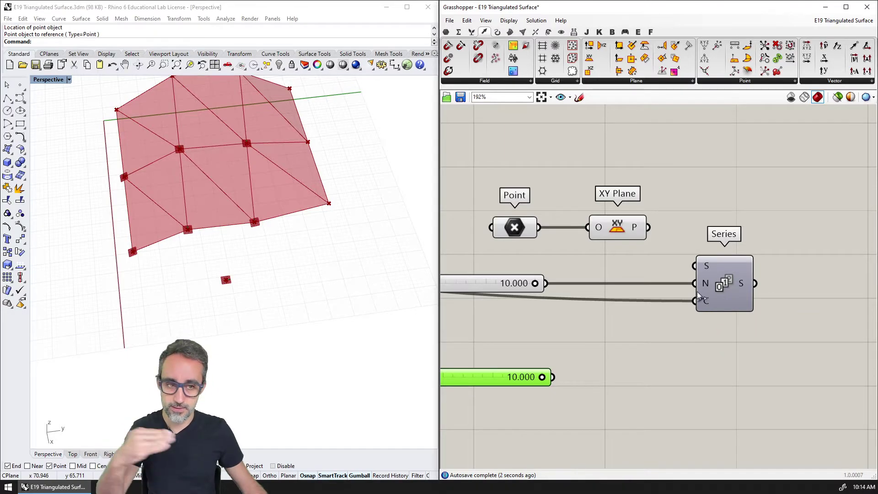
# Add an empty Panel above the XY Plane and Series components.
pyautogui.moveTo(704, 180); pyautogui.dragTo(632, 221, button='right')
pyautogui.doubleClick(655, 182)
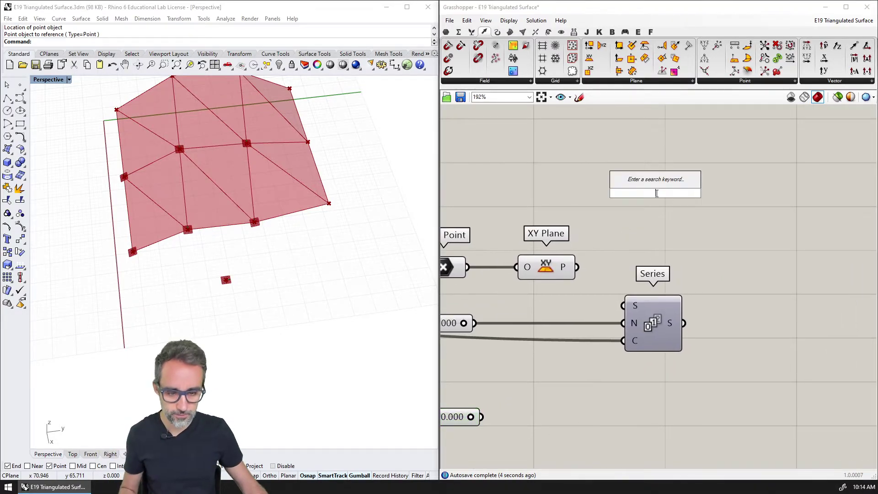
pyautogui.write('panel')
pyautogui.press('Return')
# Enlarge the Panel and inspect the Plane 3Pt output in it, followed by the Series output.
pyautogui.scroll(-2, 658, 197)
pyautogui.scroll(-1, 658, 197)
pyautogui.moveTo(466, 161); pyautogui.dragTo(524, 165, button='right')
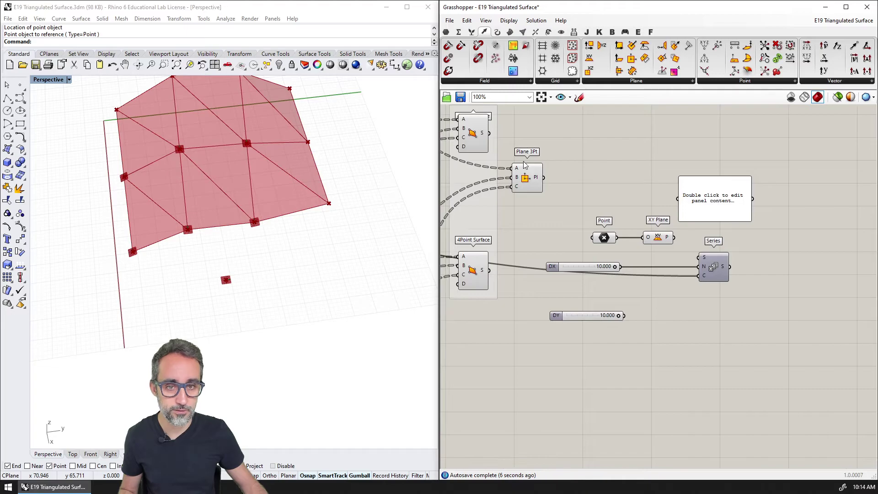
pyautogui.moveTo(545, 178); pyautogui.dragTo(678, 198)
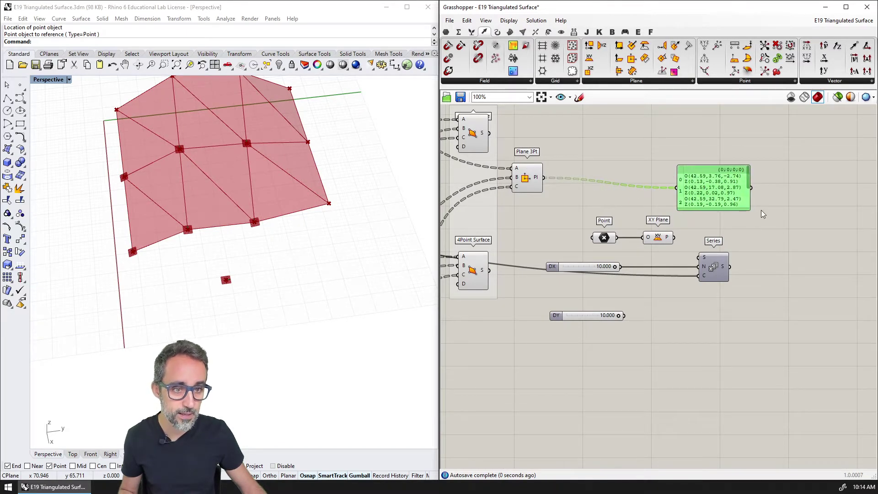
pyautogui.moveTo(747, 209); pyautogui.dragTo(776, 200)
pyautogui.click(751, 271)
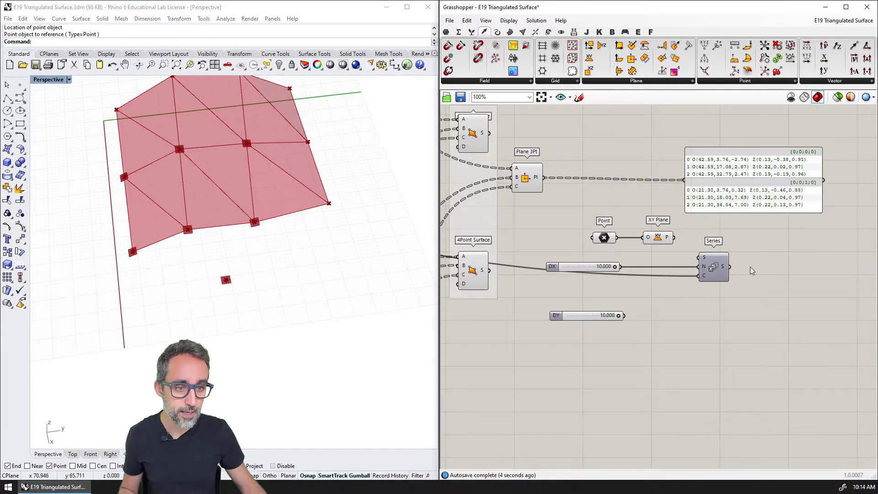
pyautogui.moveTo(729, 267); pyautogui.dragTo(685, 179)
pyautogui.scroll(3, 791, 188)
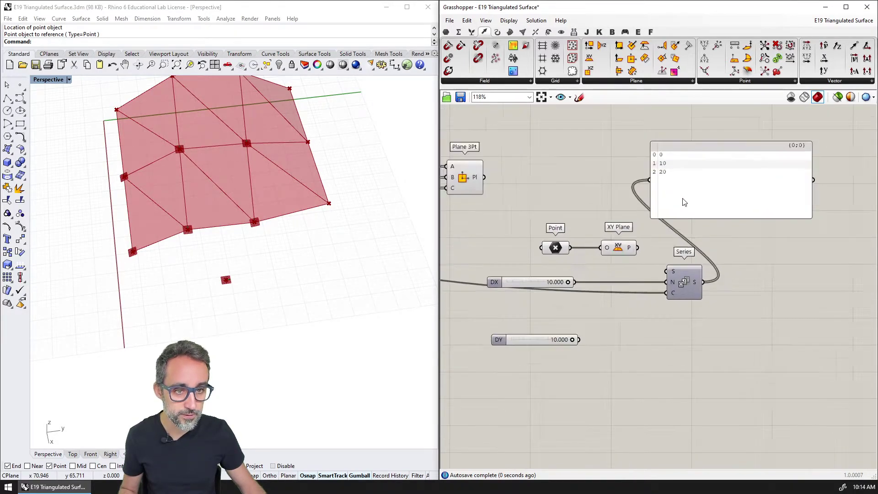
# Add a Unit X vector component beside Series and drive its factor with the Series output.
pyautogui.doubleClick(740, 284)
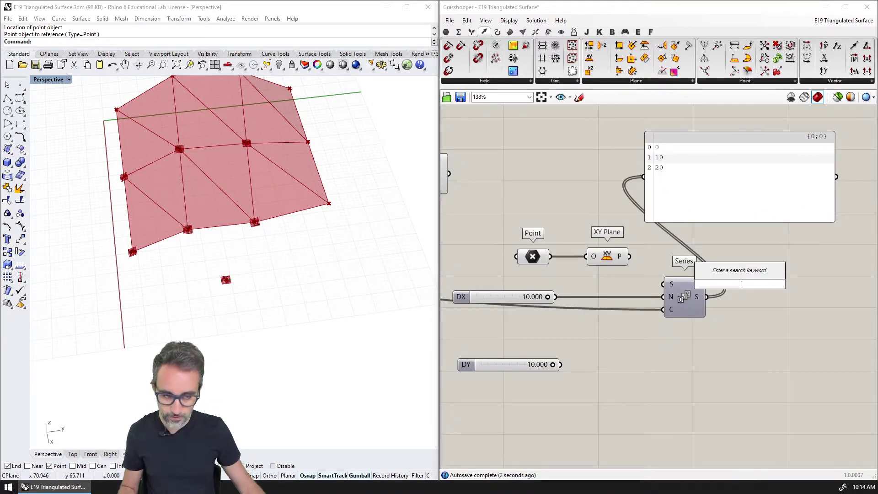
pyautogui.write('unit x')
pyautogui.click(741, 280)
pyautogui.moveTo(708, 296); pyautogui.dragTo(760, 296)
# Add a Move component, using the XY Plane as its geometry and the Unit X vector as its translation.
pyautogui.doubleClick(756, 264)
pyautogui.write('MOVE')
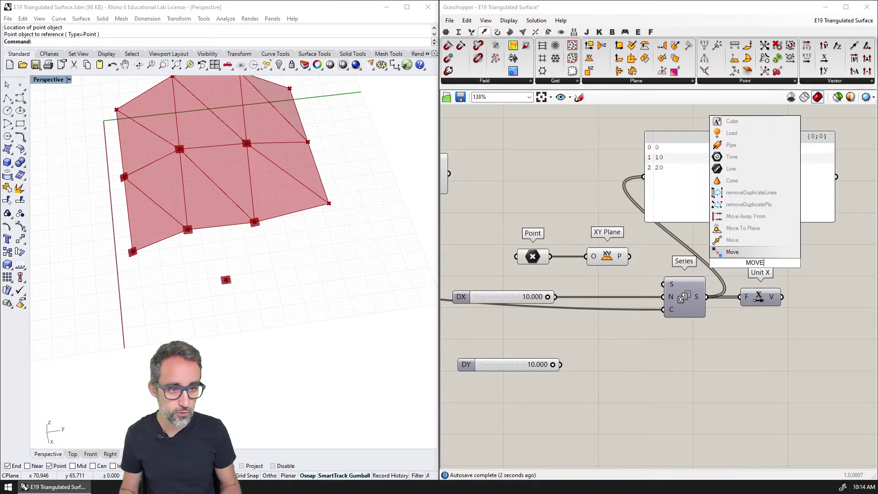
pyautogui.press('Return')
pyautogui.moveTo(631, 259); pyautogui.dragTo(733, 256)
pyautogui.moveTo(775, 275); pyautogui.dragTo(703, 270, button='right')
pyautogui.moveTo(710, 291); pyautogui.dragTo(764, 260)
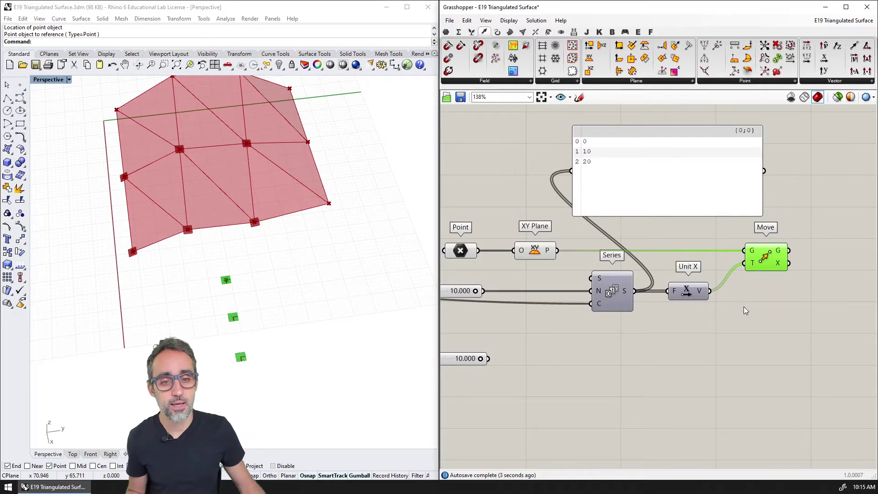
# Duplicate the Series component below the original, with DY as its step and the upper Divide Surface count slider as its count.
pyautogui.moveTo(743, 308); pyautogui.dragTo(710, 286, button='right')
pyautogui.scroll(-1, 674, 259)
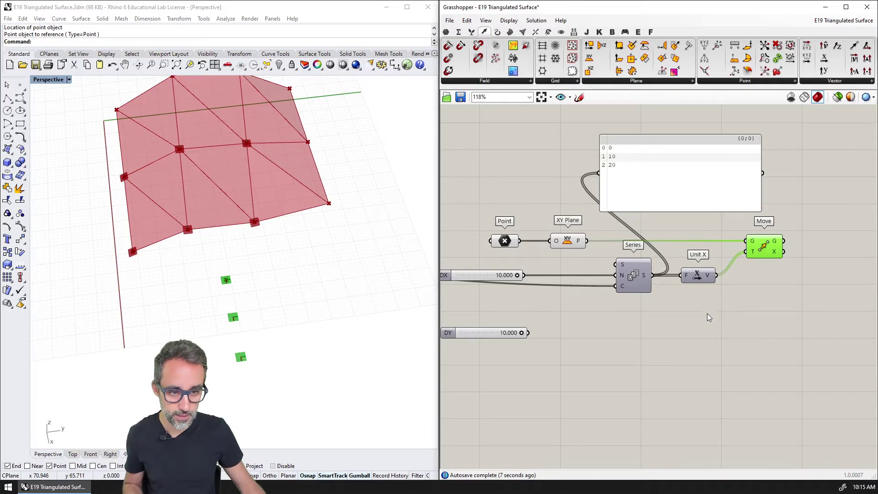
pyautogui.click(635, 277)
pyautogui.keyDown('alt'); pyautogui.moveTo(633, 276); pyautogui.dragTo(634, 329); pyautogui.keyUp('alt')
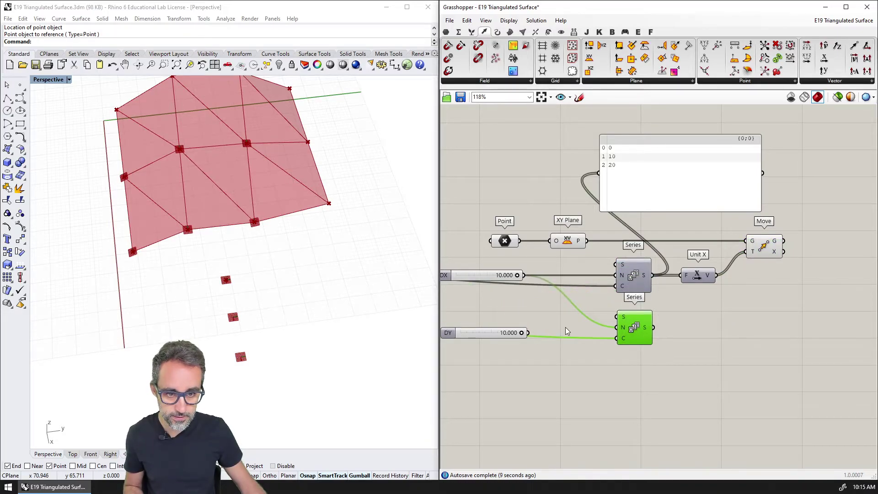
pyautogui.moveTo(528, 333); pyautogui.dragTo(640, 338)
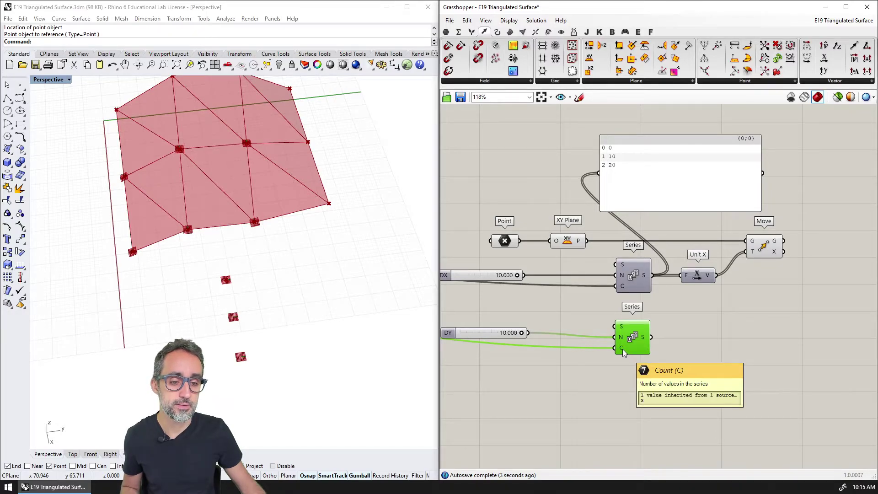
pyautogui.scroll(-6, 621, 350)
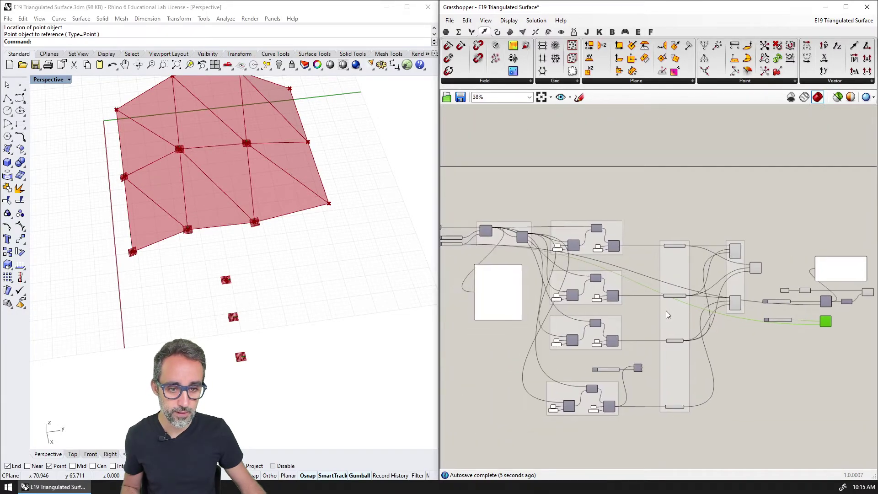
pyautogui.moveTo(524, 234); pyautogui.dragTo(716, 320)
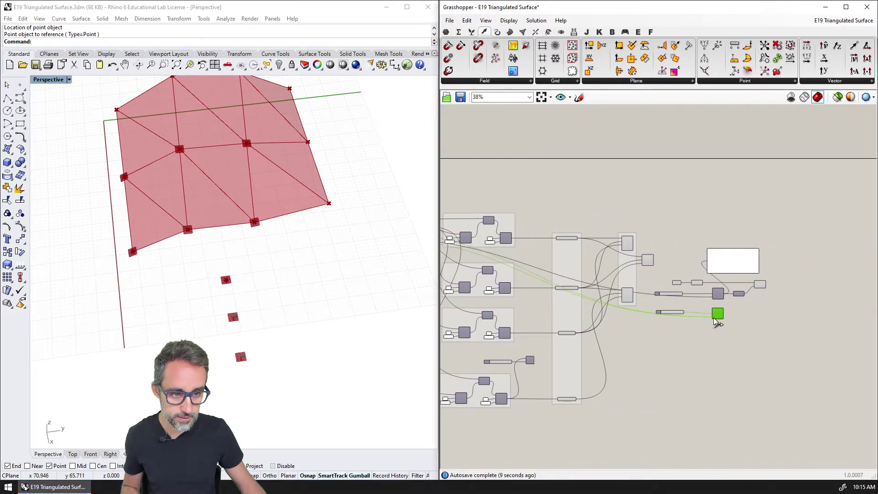
pyautogui.scroll(5, 717, 315)
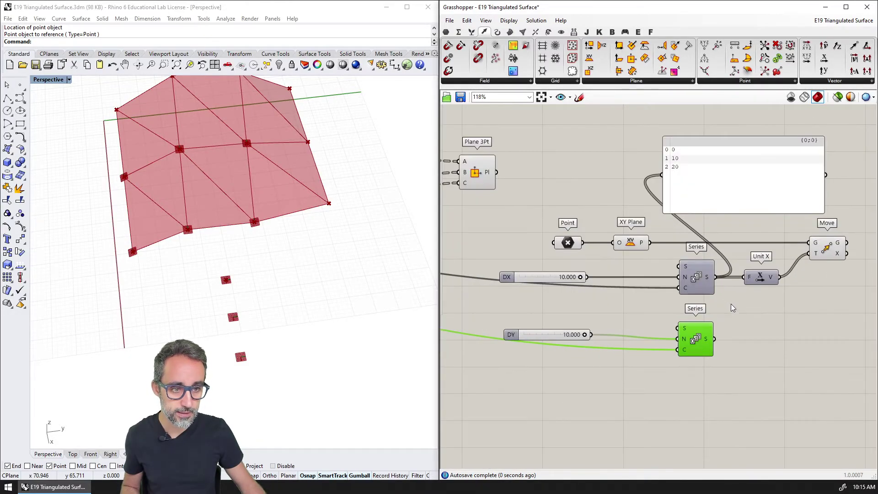
# Add a Unit Y vector component beside the second Series and feed that Series output into its factor.
pyautogui.doubleClick(761, 343)
pyautogui.write('unit y')
pyautogui.press('Return')
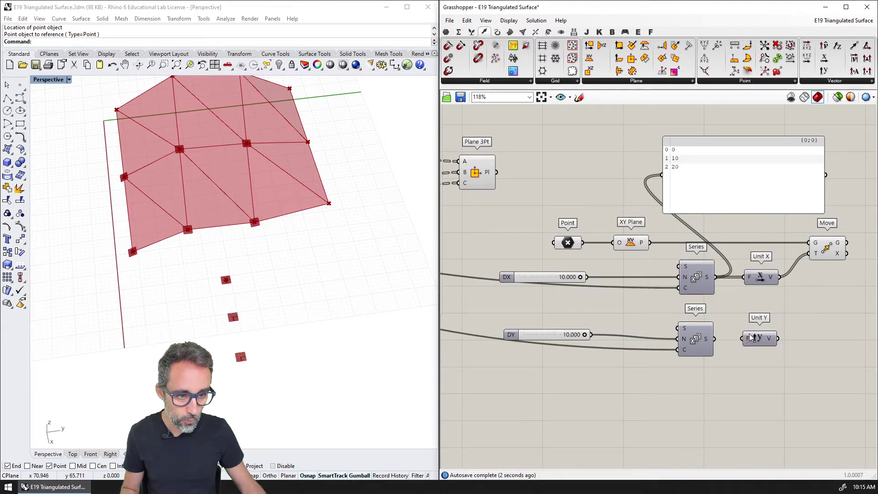
pyautogui.moveTo(716, 339); pyautogui.dragTo(741, 338)
# Copy the Move component, feeding it the first Move's geometry output and the Unit Y vector as translation.
pyautogui.moveTo(780, 344); pyautogui.dragTo(642, 332, button='right')
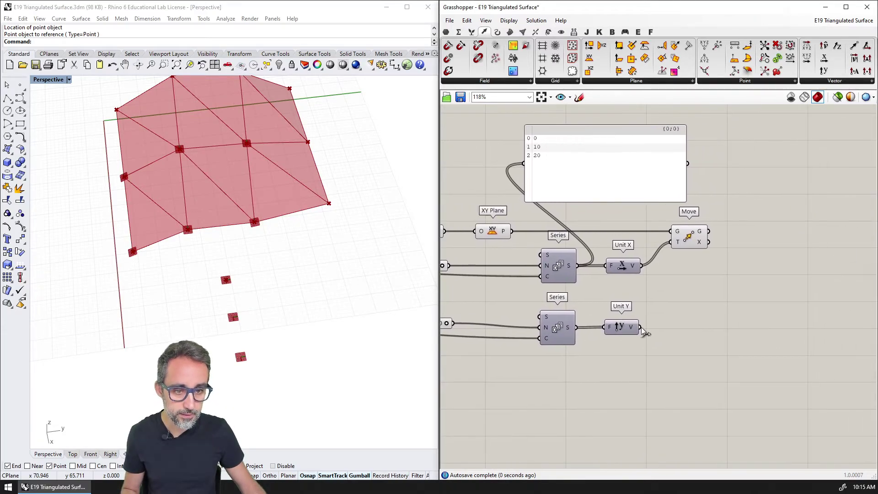
pyautogui.click(690, 237)
pyautogui.hotkey('ctrl', 'c')
pyautogui.hotkey('ctrl', 'v')
pyautogui.moveTo(696, 245); pyautogui.dragTo(754, 271)
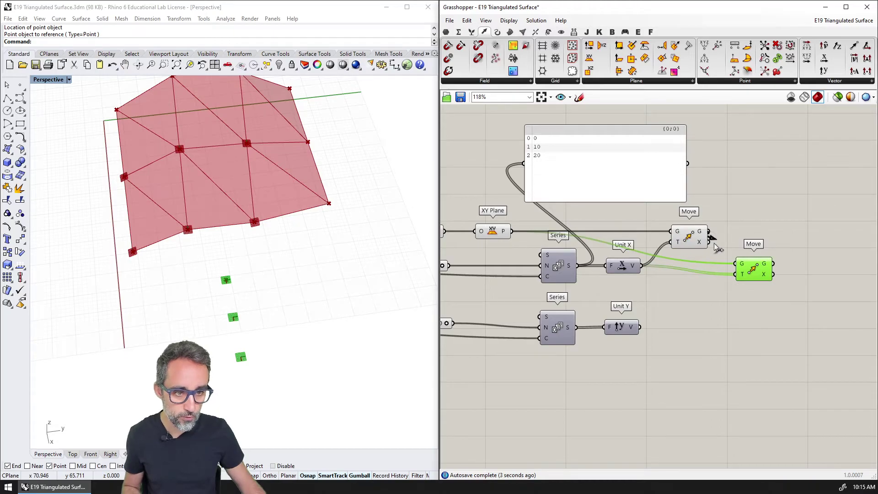
pyautogui.moveTo(716, 247); pyautogui.dragTo(734, 264)
pyautogui.moveTo(640, 326); pyautogui.dragTo(751, 298)
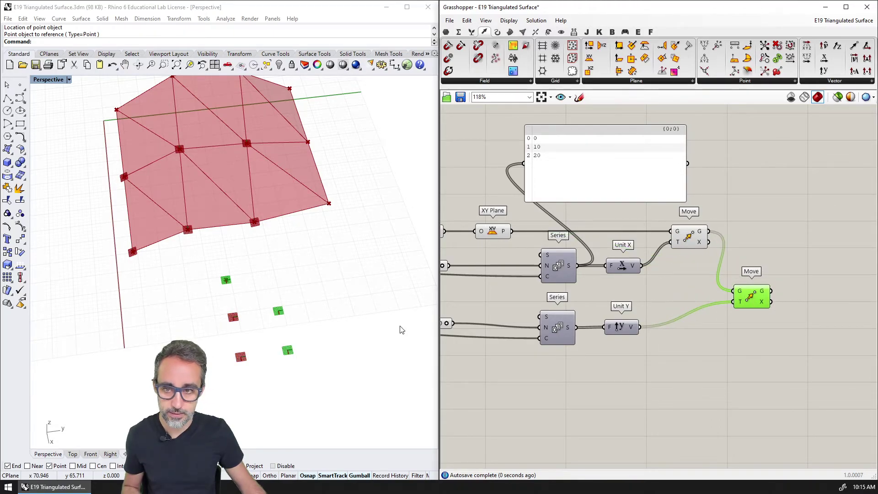
# Graft the geometry output of the first Move component to generate the full grid of target planes.
pyautogui.scroll(5, 323, 284)
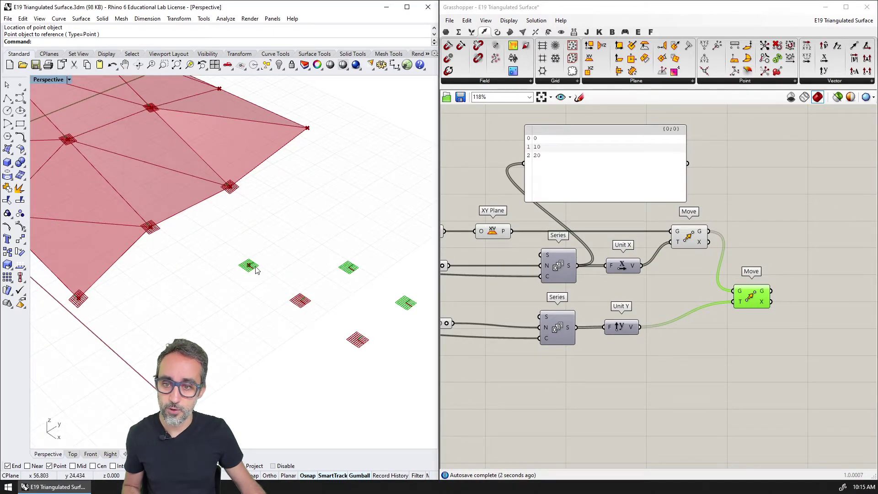
pyautogui.rightClick(706, 235)
pyautogui.click(716, 290)
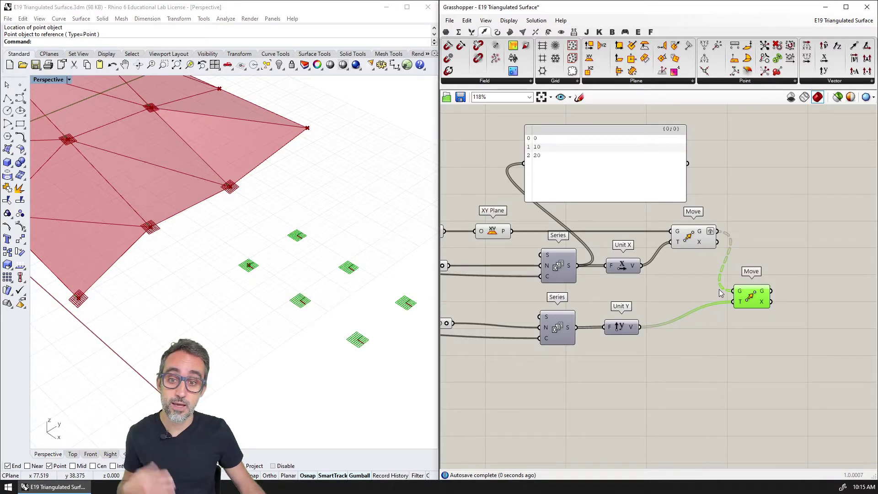
pyautogui.click(716, 269)
# Wire the second Move's geometry output into the Panel, place the Panel above that component and make it taller.
pyautogui.moveTo(740, 248); pyautogui.dragTo(663, 254, button='right')
pyautogui.click(650, 187)
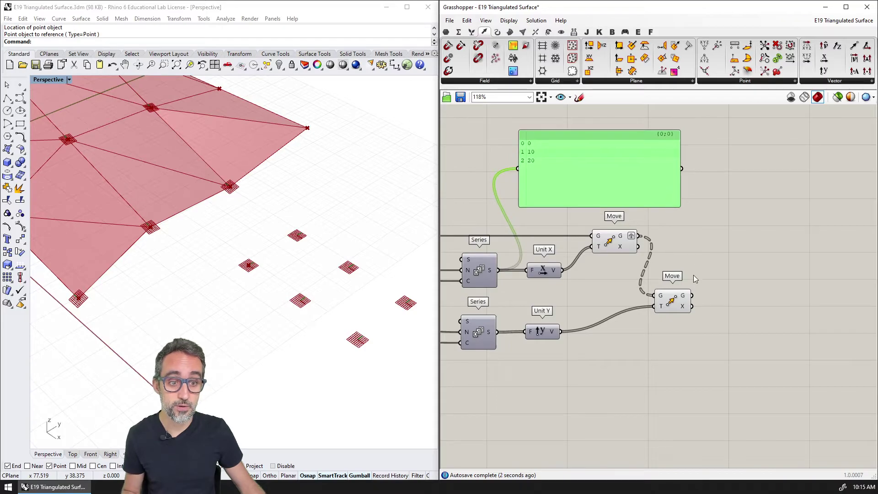
pyautogui.moveTo(691, 295); pyautogui.dragTo(517, 168)
pyautogui.moveTo(643, 174); pyautogui.dragTo(620, 185, button='right')
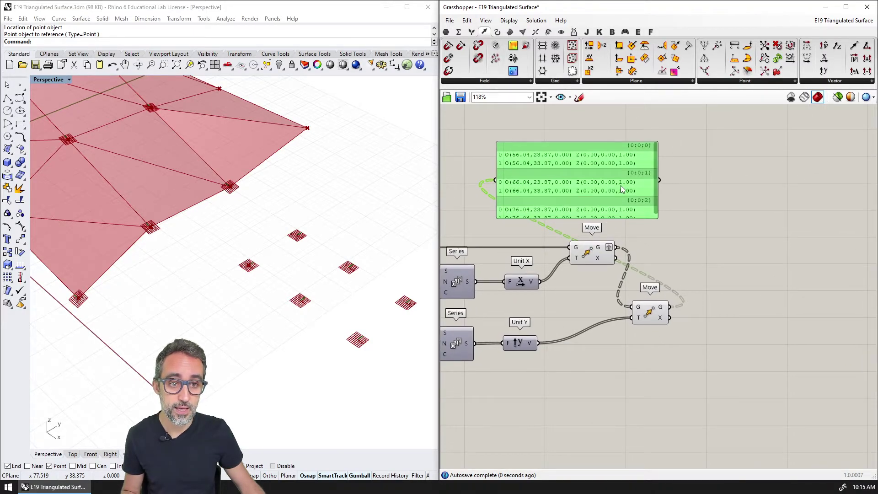
pyautogui.moveTo(621, 185); pyautogui.dragTo(766, 191)
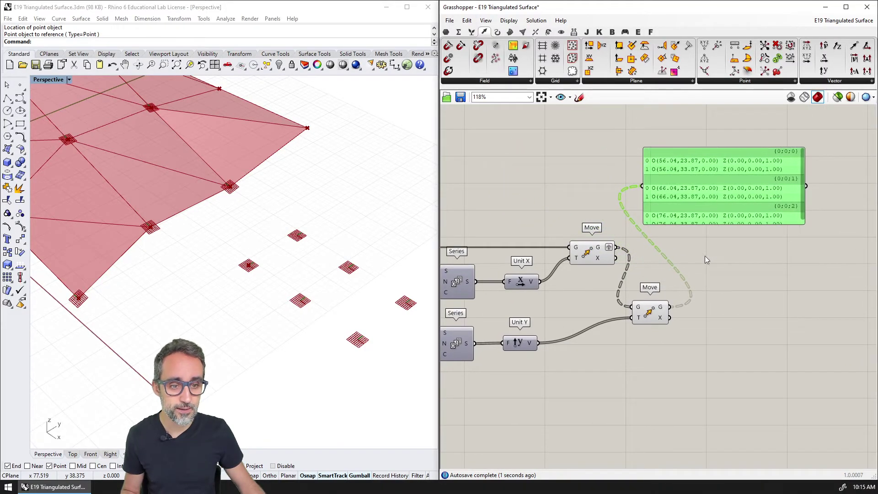
pyautogui.click(683, 224)
pyautogui.moveTo(682, 225); pyautogui.dragTo(694, 250)
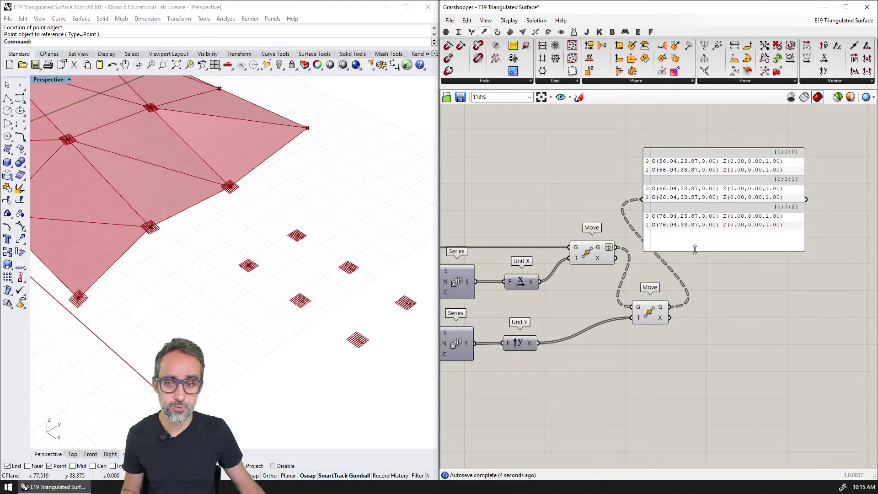
pyautogui.moveTo(695, 231); pyautogui.dragTo(711, 235, button='right')
# Place a copy of the Panel above the XY Plane component and connect the Plane 3Pt output to it.
pyautogui.click(698, 216)
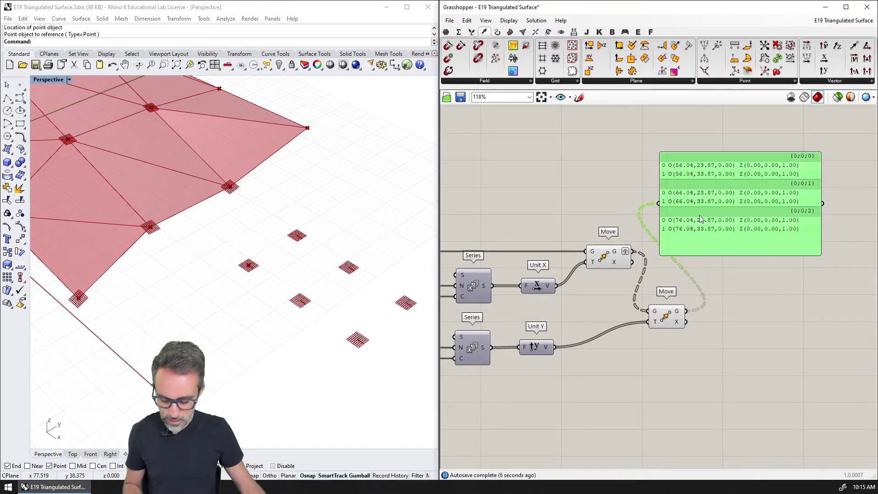
pyautogui.hotkey('ctrl', 'c')
pyautogui.hotkey('ctrl', 'v')
pyautogui.moveTo(715, 214); pyautogui.dragTo(556, 189)
pyautogui.moveTo(556, 189); pyautogui.dragTo(762, 228, button='right')
pyautogui.moveTo(761, 229); pyautogui.dragTo(667, 223)
pyautogui.moveTo(480, 220); pyautogui.dragTo(620, 221)
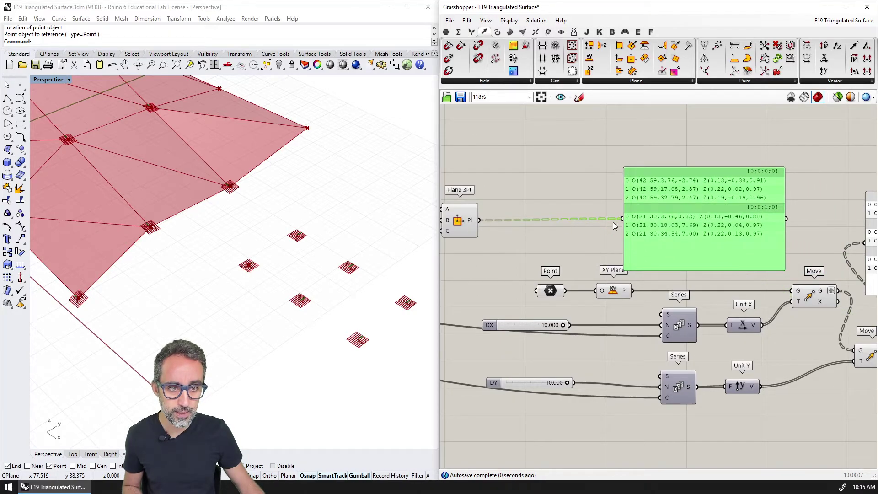
# Compare the data tree branches of the Plane 3Pt planes with those of the moved target planes in the two Panels.
pyautogui.click(467, 244)
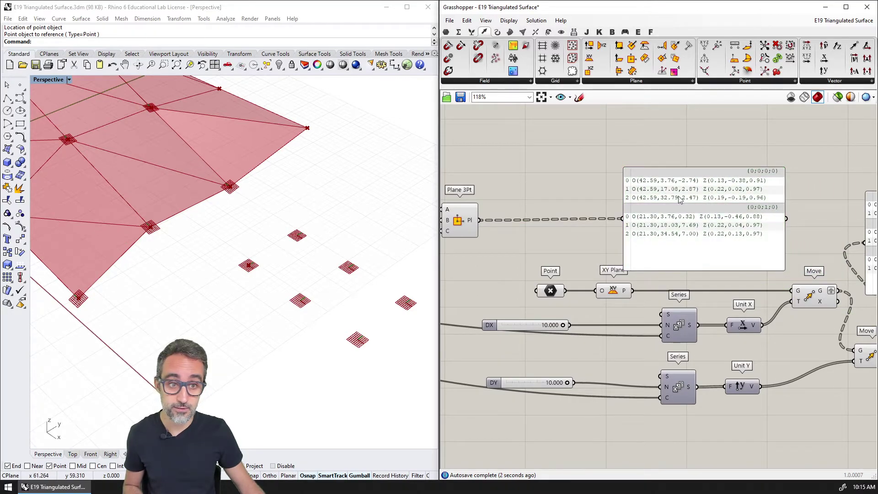
pyautogui.scroll(2, 558, 196)
pyautogui.moveTo(710, 211); pyautogui.dragTo(561, 197, button='right')
pyautogui.scroll(-1, 553, 196)
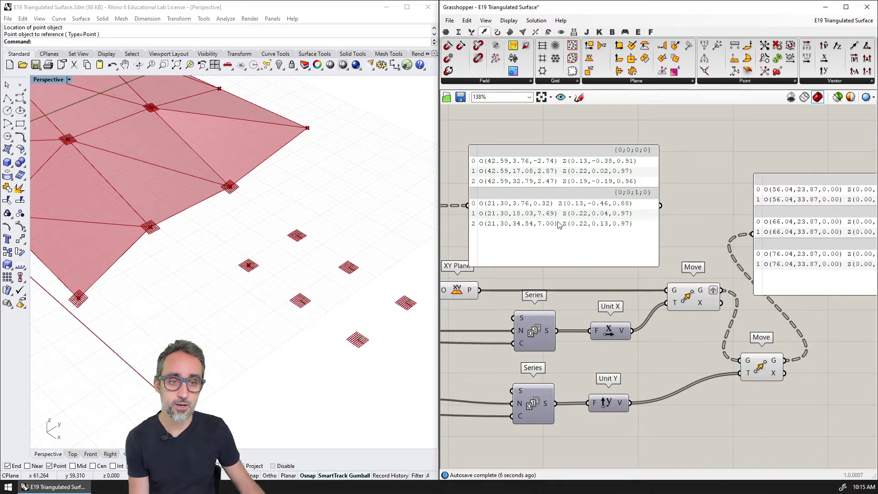
pyautogui.moveTo(616, 227); pyautogui.dragTo(583, 224, button='right')
pyautogui.rightClick(583, 224)
pyautogui.moveTo(687, 187); pyautogui.dragTo(637, 182, button='right')
pyautogui.scroll(-2, 636, 182)
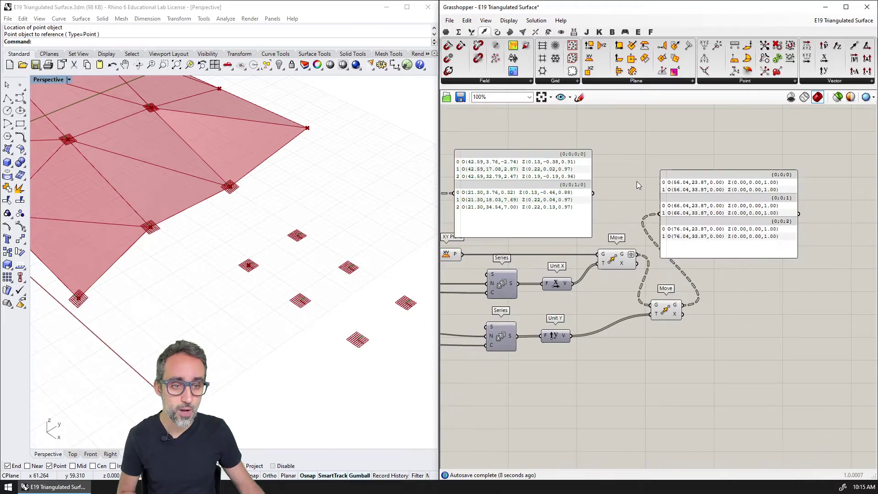
# Try swapping the two Series outputs between Unit X and Unit Y, and undo the rewiring.
pyautogui.moveTo(597, 208); pyautogui.dragTo(669, 197, button='right')
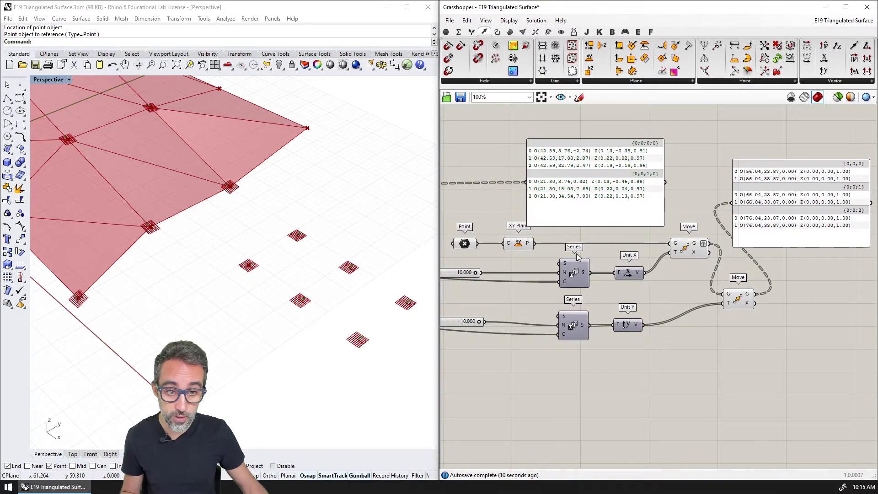
pyautogui.scroll(1, 584, 281)
pyautogui.moveTo(584, 281); pyautogui.dragTo(646, 276, button='right')
pyautogui.moveTo(648, 327); pyautogui.dragTo(678, 328)
pyautogui.moveTo(713, 331); pyautogui.dragTo(591, 308, button='right')
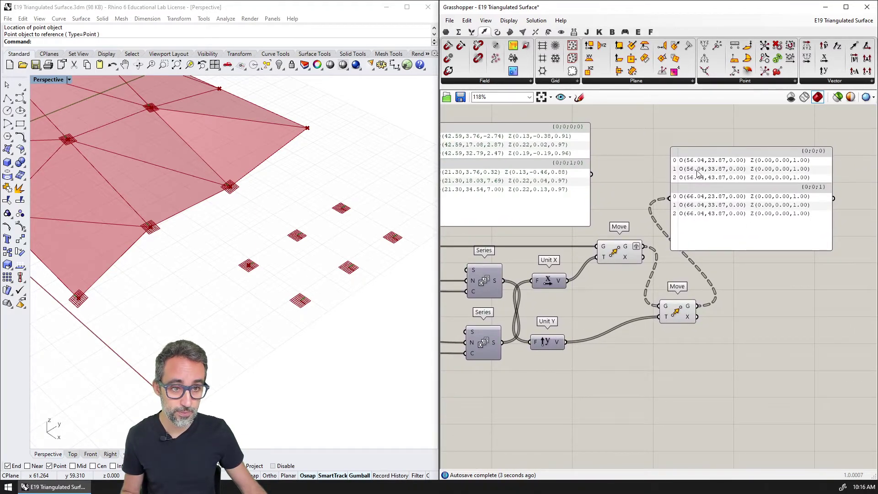
pyautogui.moveTo(588, 266); pyautogui.dragTo(792, 254, button='right')
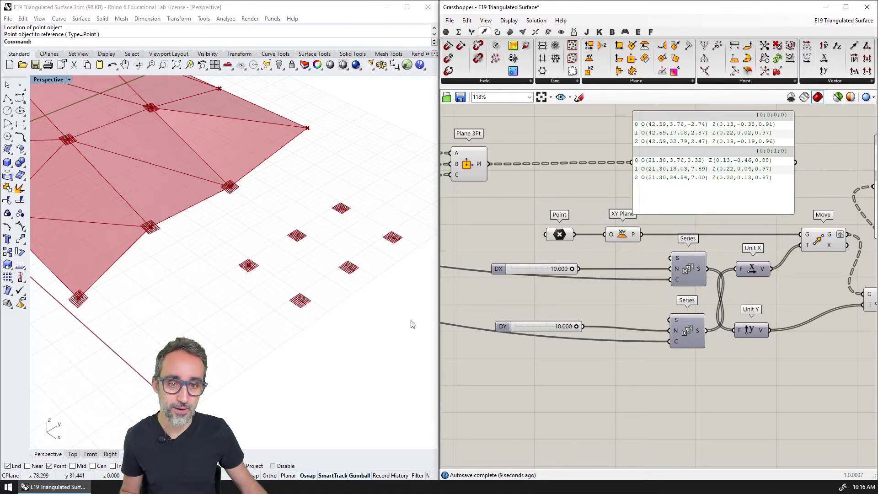
pyautogui.moveTo(741, 302); pyautogui.dragTo(554, 300, button='right')
pyautogui.scroll(-1, 598, 298)
pyautogui.hotkey('ctrl', 'z')
pyautogui.hotkey('ctrl', 'z')
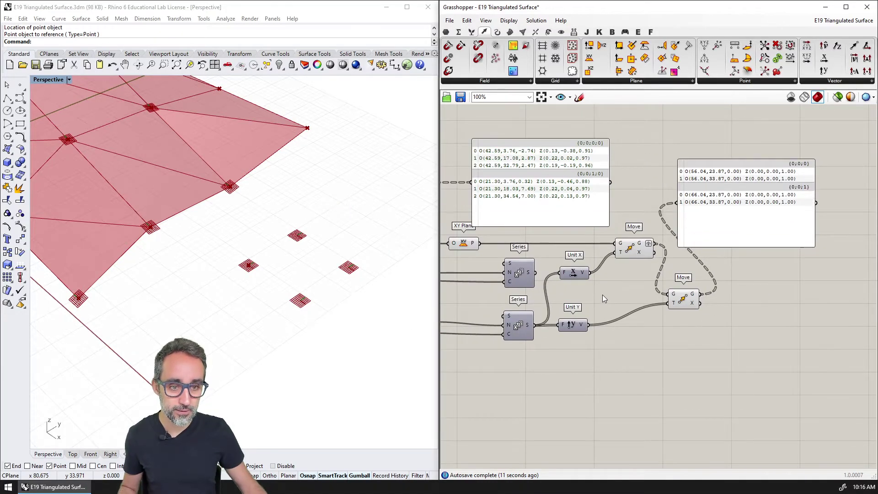
# Add a Flip Matrix component and wire it between the second Move's geometry output and the target planes Panel.
pyautogui.doubleClick(745, 269)
pyautogui.write('FLIP')
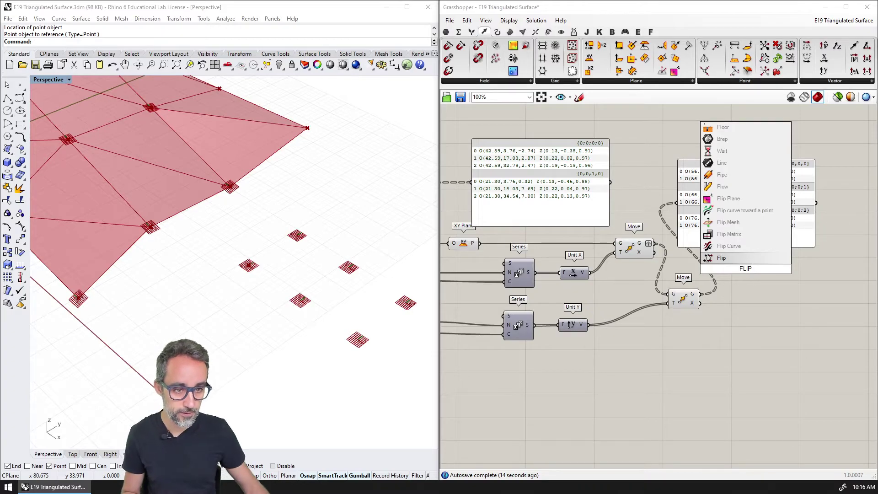
pyautogui.click(729, 234)
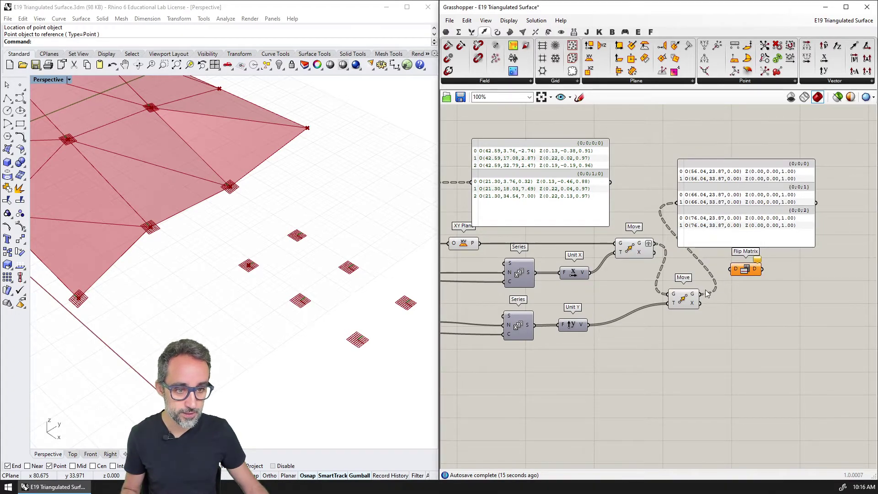
pyautogui.moveTo(681, 303); pyautogui.dragTo(718, 226)
pyautogui.scroll(2, 657, 206)
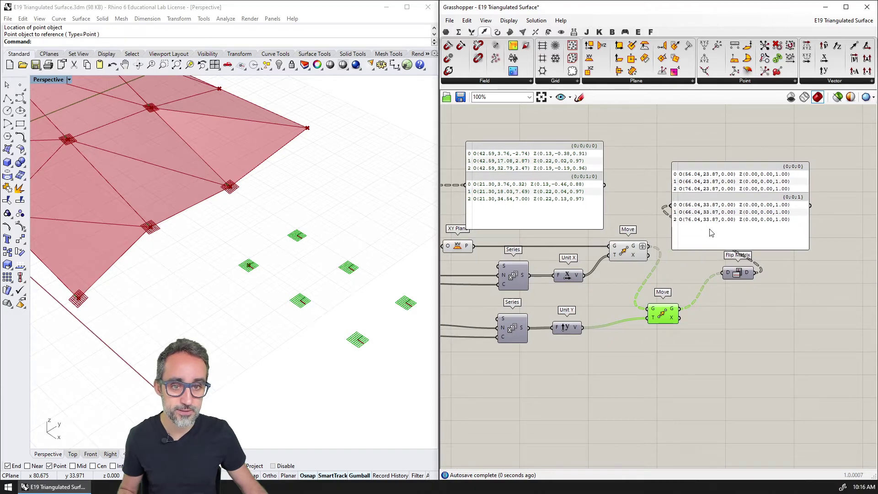
# Place Flip Matrix beside the second Move and shift both Panels aside to make room on the canvas.
pyautogui.moveTo(703, 234); pyautogui.dragTo(637, 238, button='right')
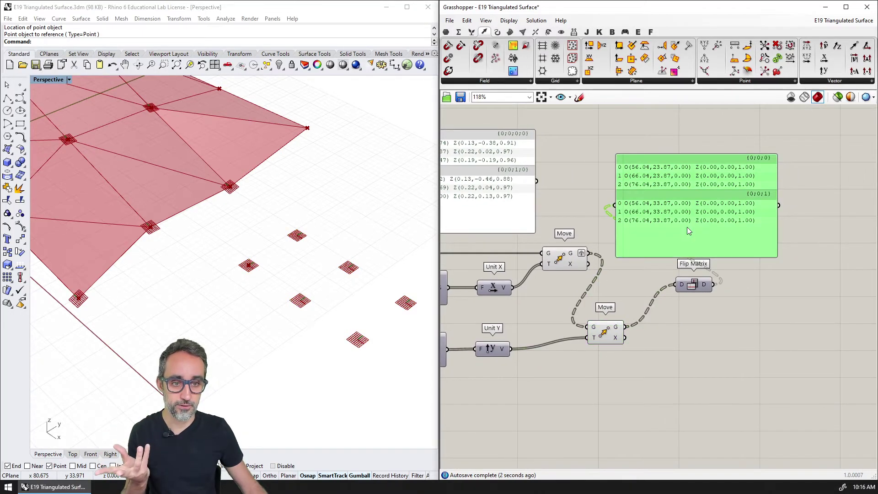
pyautogui.moveTo(687, 227); pyautogui.dragTo(736, 224)
pyautogui.moveTo(688, 288); pyautogui.dragTo(677, 327)
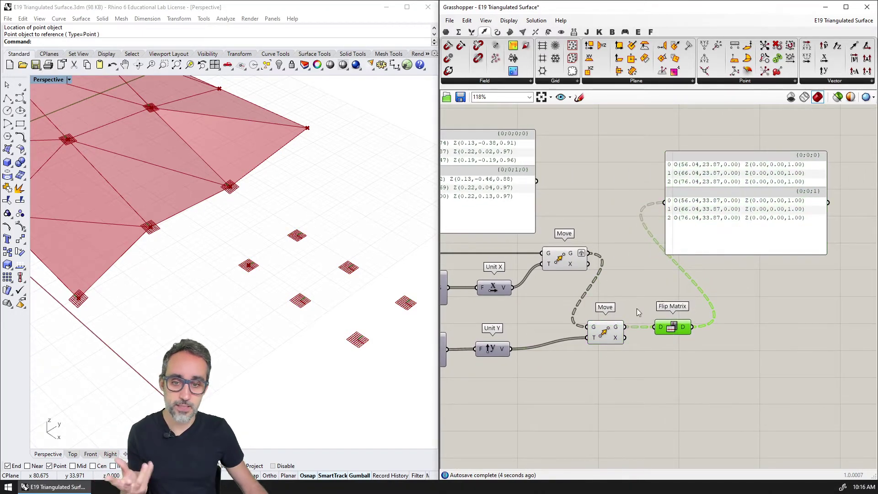
pyautogui.scroll(-2, 637, 309)
pyautogui.scroll(1, 551, 242)
pyautogui.moveTo(553, 245); pyautogui.dragTo(644, 190)
# Add an Orient component and place it between the upper 4Point Surface and the Plane 3Pt Panel.
pyautogui.moveTo(540, 238); pyautogui.dragTo(733, 237, button='right')
pyautogui.doubleClick(635, 250)
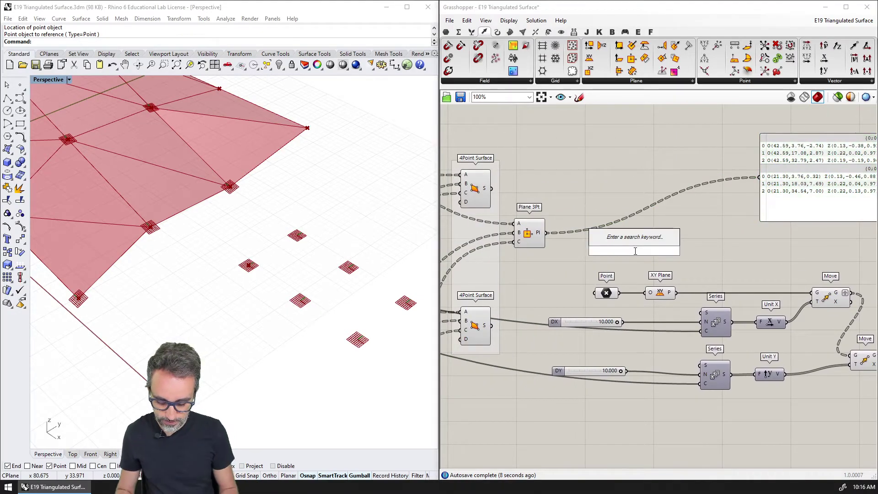
pyautogui.write('ORIE')
pyautogui.press('Return')
pyautogui.scroll(-1, 457, 263)
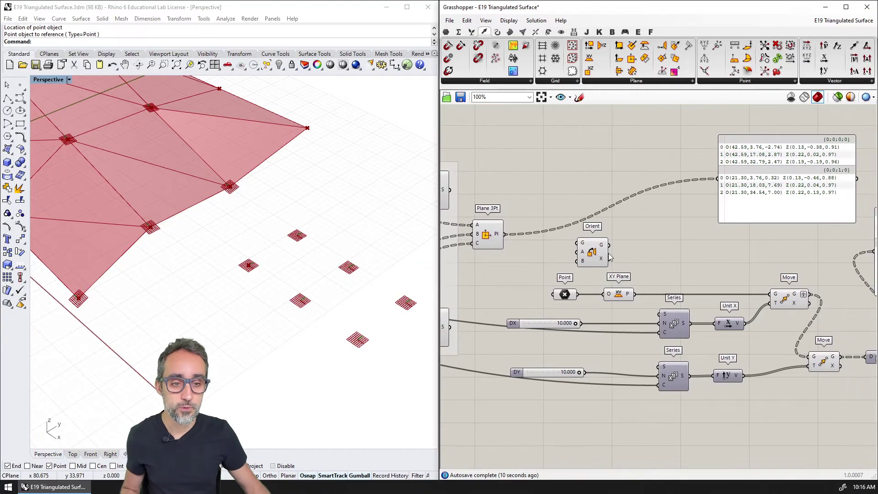
pyautogui.moveTo(485, 217); pyautogui.dragTo(524, 215, button='right')
pyautogui.click(513, 199)
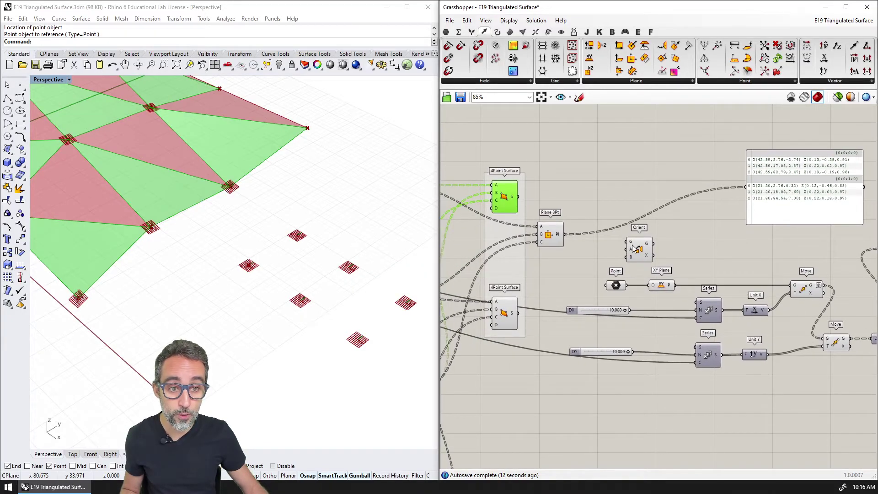
pyautogui.moveTo(639, 251); pyautogui.dragTo(645, 198)
# Connect the upper 4Point Surface to Orient's G, Plane 3Pt to A and Flip Matrix to B, placing Orient above the first Move.
pyautogui.click(508, 197)
pyautogui.click(551, 243)
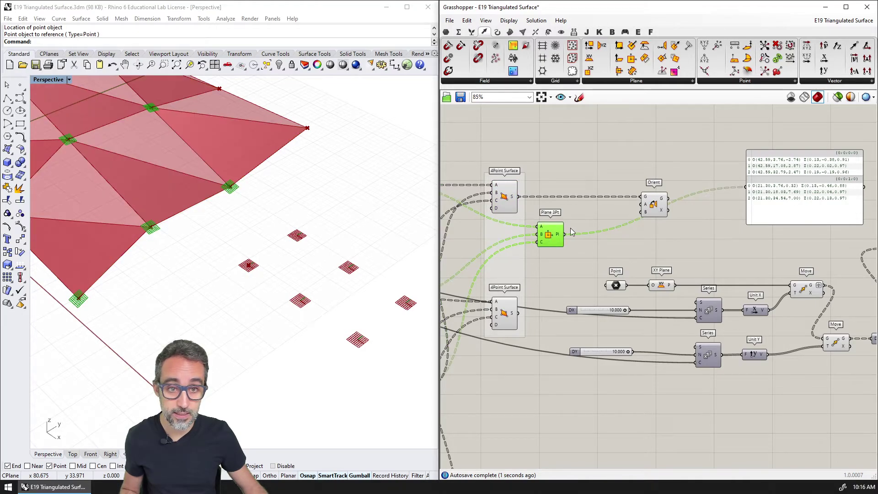
pyautogui.moveTo(639, 208); pyautogui.dragTo(641, 207)
pyautogui.moveTo(661, 223); pyautogui.dragTo(549, 225, button='right')
pyautogui.moveTo(539, 212); pyautogui.dragTo(654, 231)
pyautogui.moveTo(786, 340); pyautogui.dragTo(647, 233)
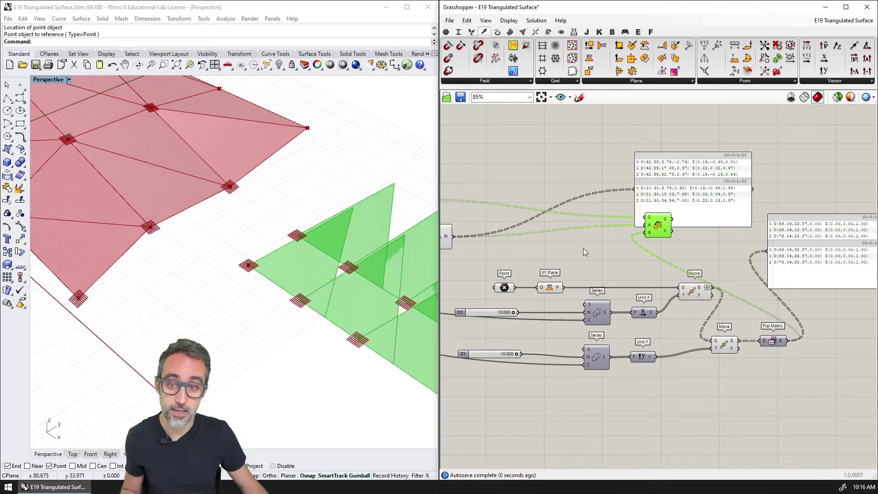
# Check the overlapping oriented triangles in Rhino and set the DX slider's maximum to 100.
pyautogui.moveTo(329, 284); pyautogui.dragTo(267, 262, button='right')
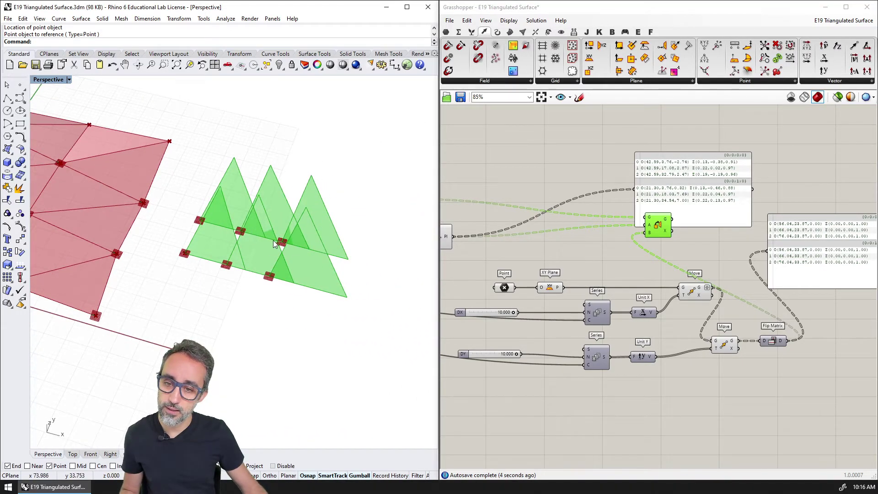
pyautogui.scroll(2, 274, 243)
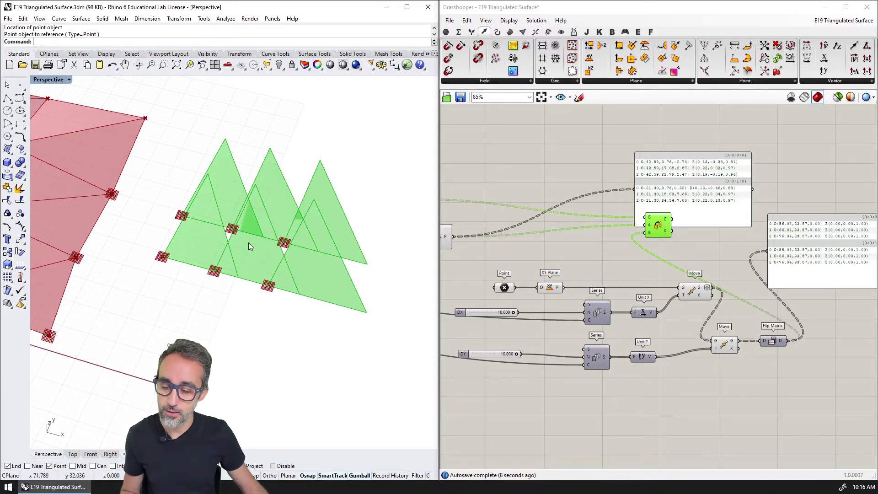
pyautogui.scroll(3, 520, 328)
pyautogui.rightClick(518, 284)
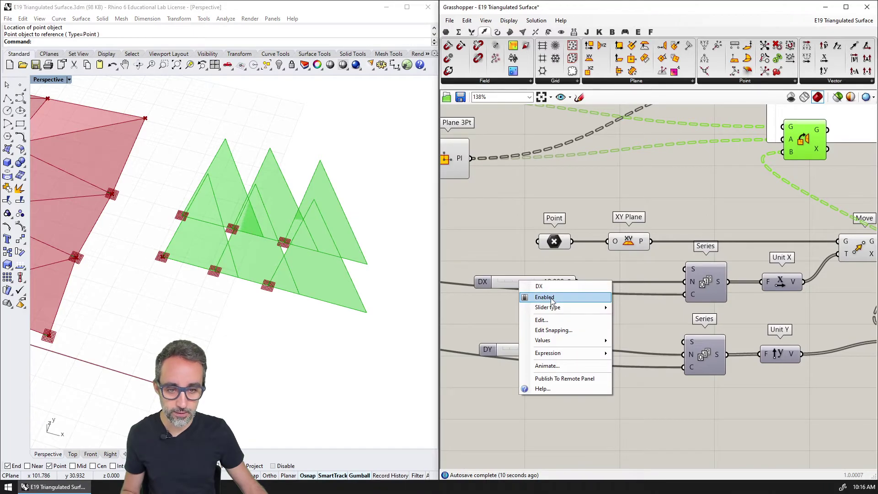
pyautogui.click(555, 321)
pyautogui.doubleClick(566, 345)
pyautogui.write('10')
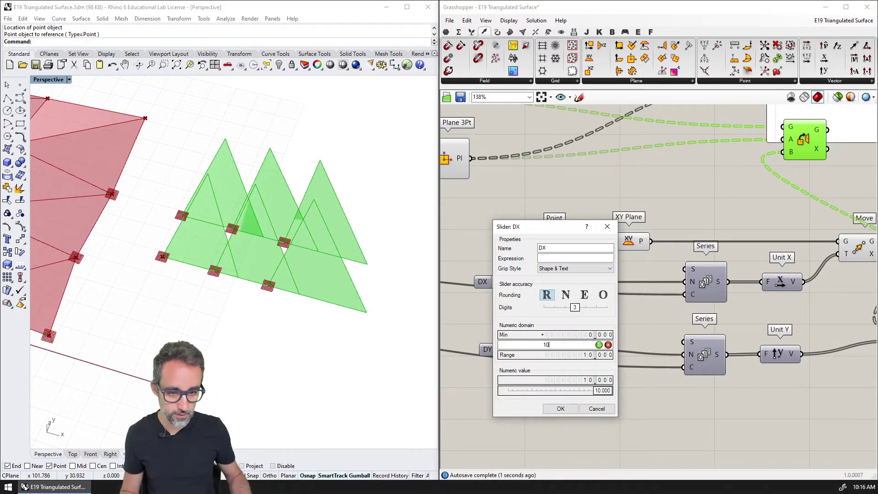
pyautogui.write('0')
pyautogui.press('Return')
pyautogui.click(544, 409)
# Set the DY slider's maximum to 100.
pyautogui.rightClick(541, 351)
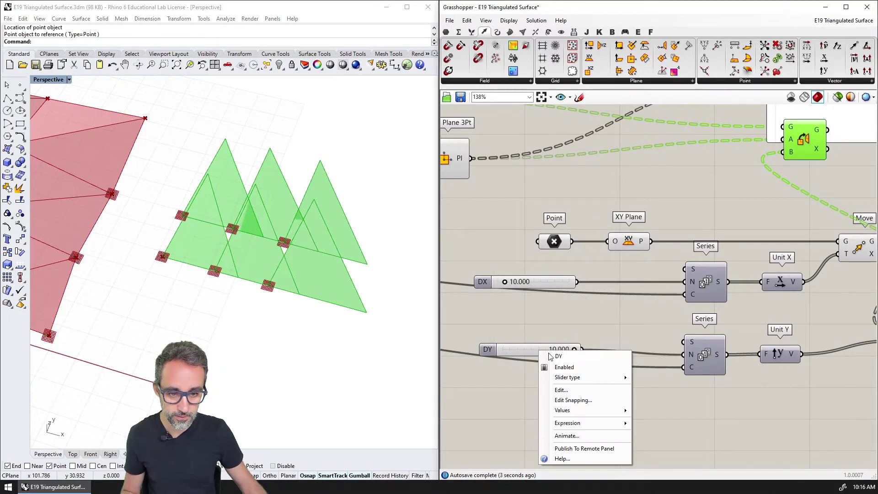
pyautogui.click(567, 389)
pyautogui.doubleClick(571, 403)
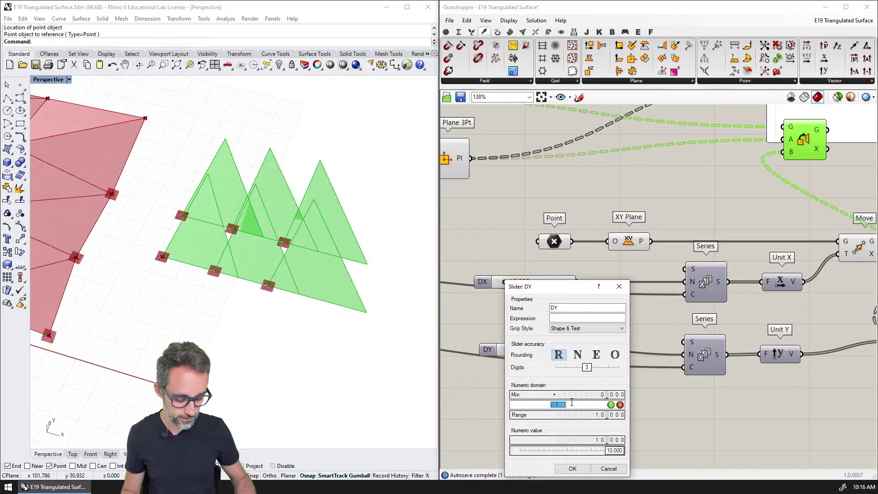
pyautogui.write('100')
pyautogui.press('Return')
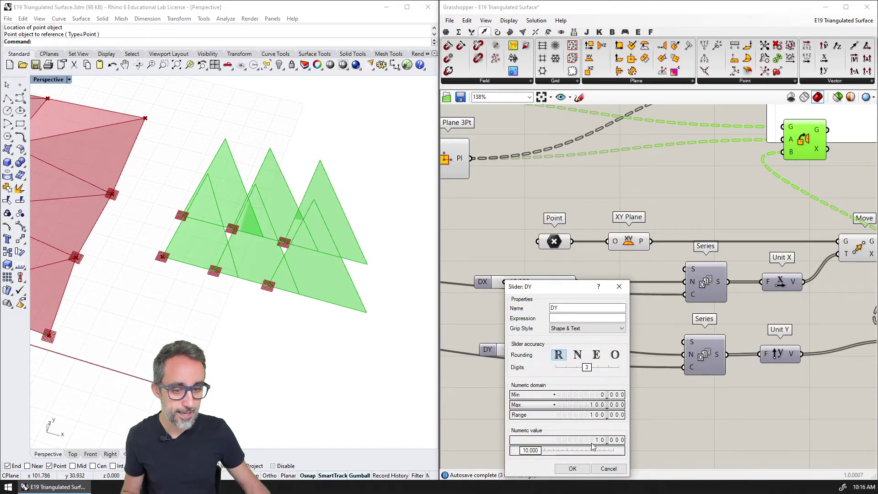
pyautogui.click(571, 466)
# Increase the target grid spacing to 18.951 for DX and 29.821 for DY so the triangles separate.
pyautogui.moveTo(506, 282); pyautogui.dragTo(513, 284)
pyautogui.moveTo(510, 349); pyautogui.dragTo(524, 348)
pyautogui.scroll(-2, 277, 293)
pyautogui.scroll(-2, 277, 293)
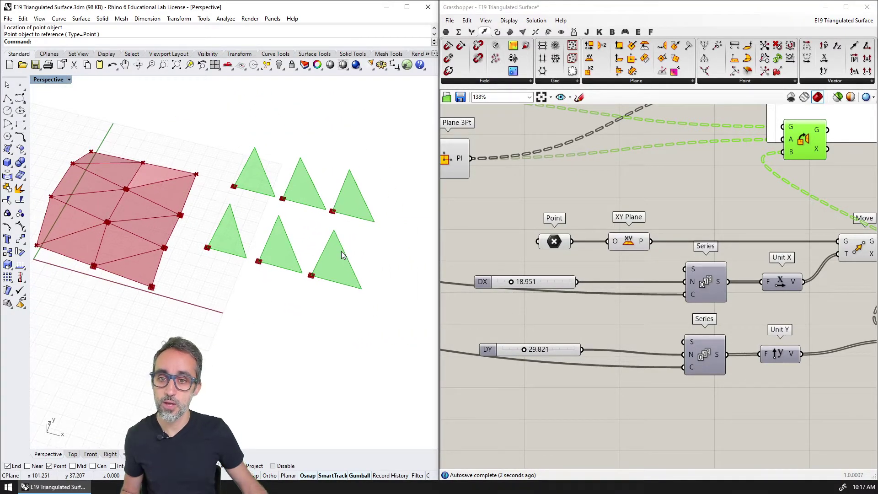
# Delete both Panels listing the source planes and the target planes.
pyautogui.moveTo(681, 280); pyautogui.dragTo(614, 238, button='right')
pyautogui.scroll(-3, 614, 237)
pyautogui.moveTo(788, 239); pyautogui.dragTo(675, 292, button='right')
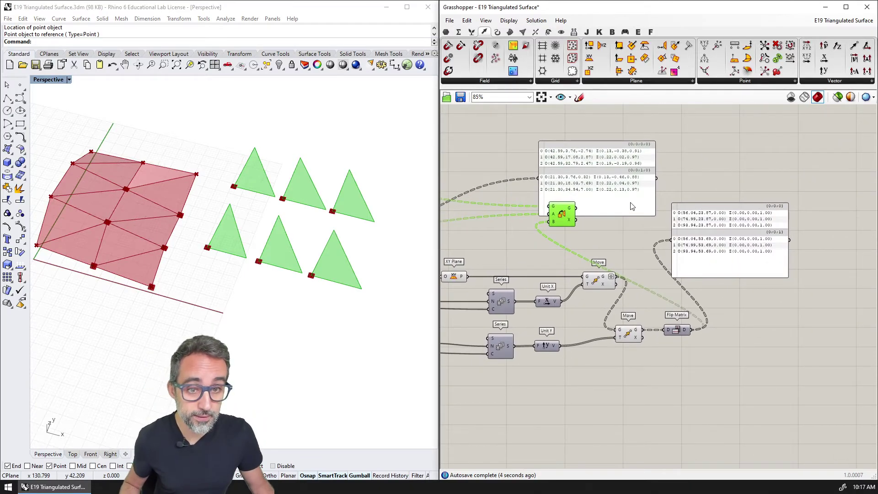
pyautogui.click(630, 201)
pyautogui.press('Delete')
pyautogui.moveTo(619, 194); pyautogui.dragTo(670, 170, button='right')
pyautogui.click(766, 215)
pyautogui.press('Delete')
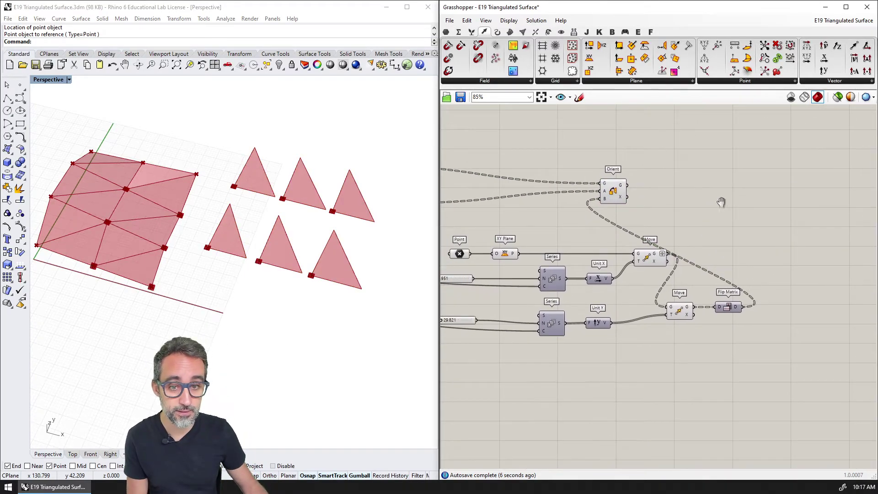
# Group the target grid components with Orient, and move Orient to the far right end of the group.
pyautogui.moveTo(702, 215); pyautogui.dragTo(762, 199, button='right')
pyautogui.scroll(-1, 763, 199)
pyautogui.moveTo(813, 156); pyautogui.dragTo(521, 323)
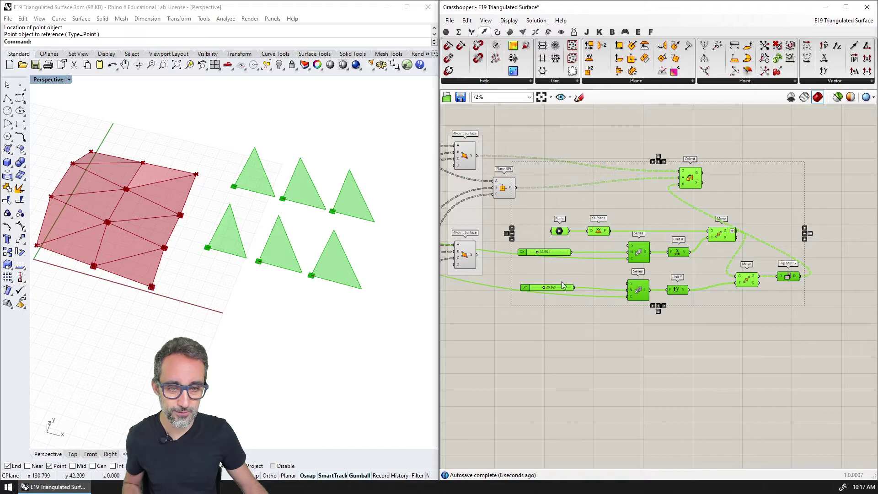
pyautogui.click(633, 206)
pyautogui.moveTo(704, 183); pyautogui.dragTo(657, 184, button='right')
pyautogui.click(641, 179)
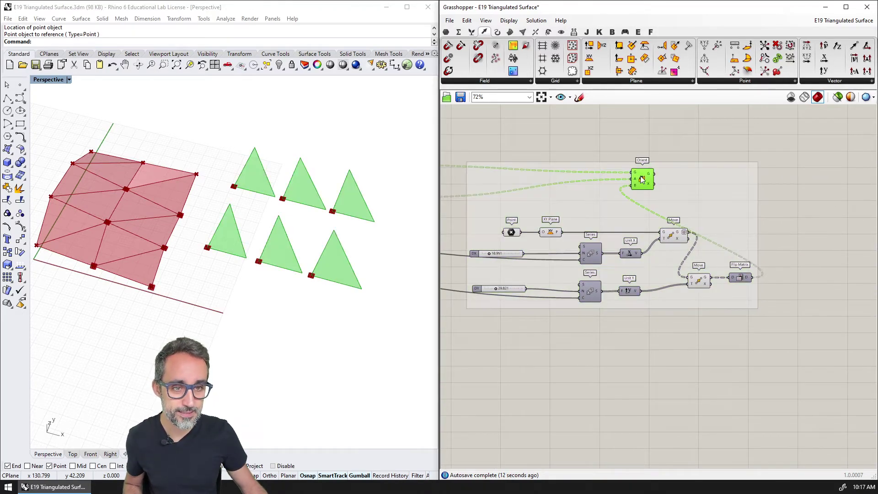
pyautogui.moveTo(643, 180); pyautogui.dragTo(769, 180)
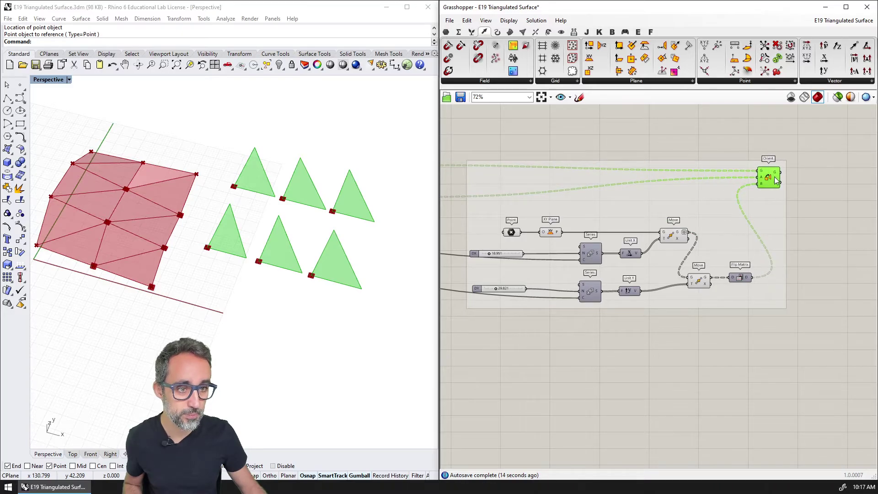
# Add a Plane parameter after Orient and connect Orient's geometry output to it.
pyautogui.scroll(2, 726, 193)
pyautogui.scroll(2, 727, 190)
pyautogui.doubleClick(737, 193)
pyautogui.write('PLANE')
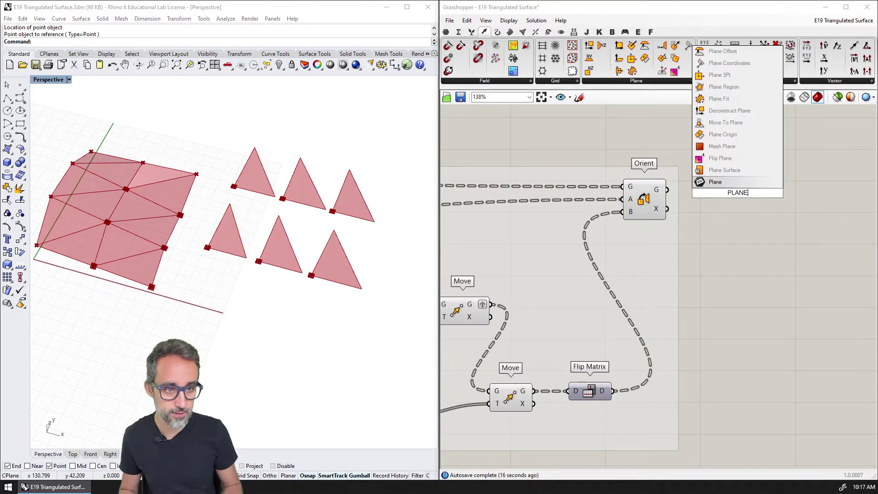
pyautogui.press('Return')
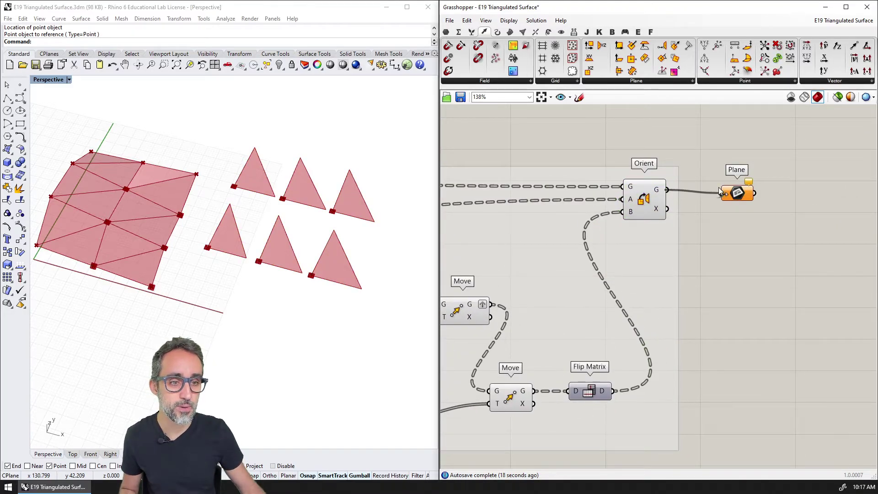
pyautogui.moveTo(719, 192); pyautogui.dragTo(722, 192)
pyautogui.moveTo(733, 192); pyautogui.dragTo(746, 188)
# Hide the Orient preview and highlight the planes held by the new Plane parameter.
pyautogui.click(639, 202)
pyautogui.hotkey('ctrl', 'q')
pyautogui.moveTo(638, 212); pyautogui.dragTo(705, 191, button='right')
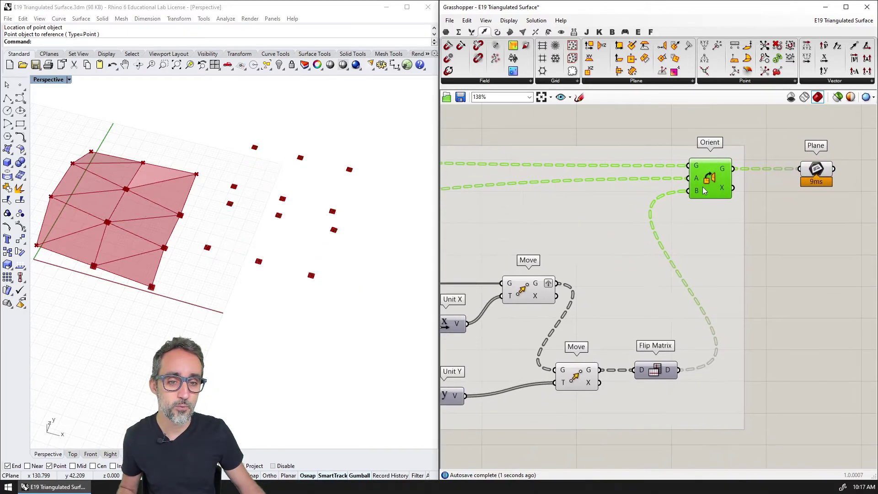
pyautogui.click(825, 171)
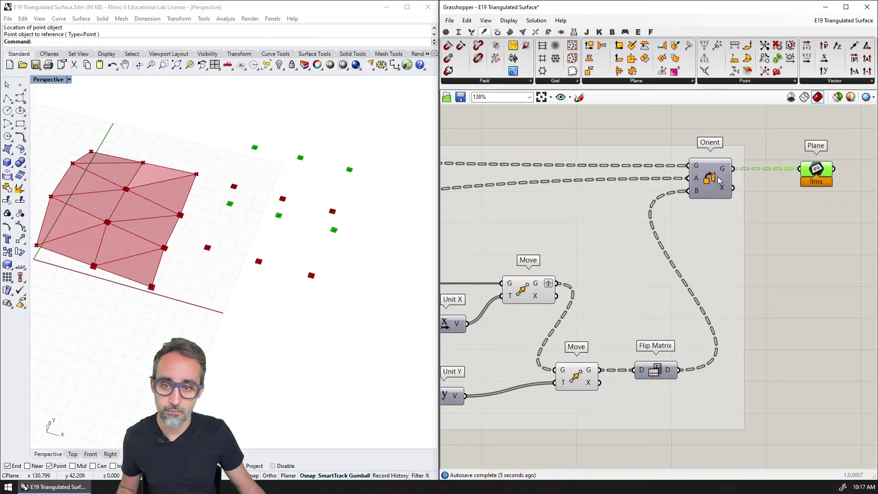
# Hide the previews of both Move components and the XY Plane component.
pyautogui.scroll(-3, 663, 264)
pyautogui.click(526, 290)
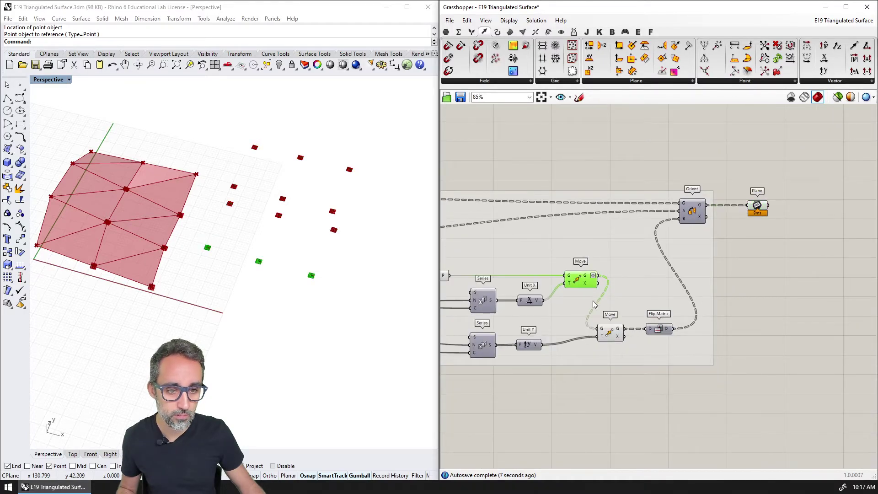
pyautogui.click(573, 382)
pyautogui.moveTo(570, 289); pyautogui.dragTo(680, 277, button='right')
pyautogui.moveTo(562, 237); pyautogui.dragTo(580, 239, button='right')
pyautogui.click(565, 265)
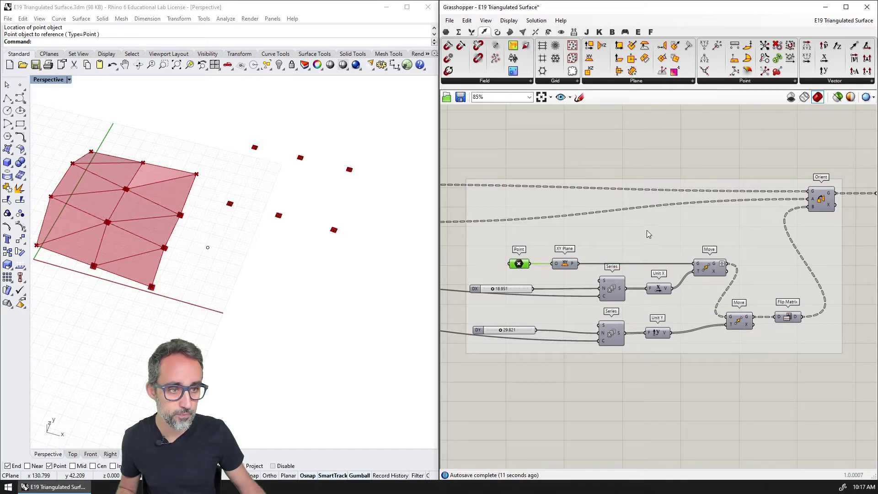
# Show the Orient preview again and delete the Plane parameter connected to its geometry output.
pyautogui.click(825, 209)
pyautogui.moveTo(826, 209); pyautogui.dragTo(626, 219, button='right')
pyautogui.click(687, 210)
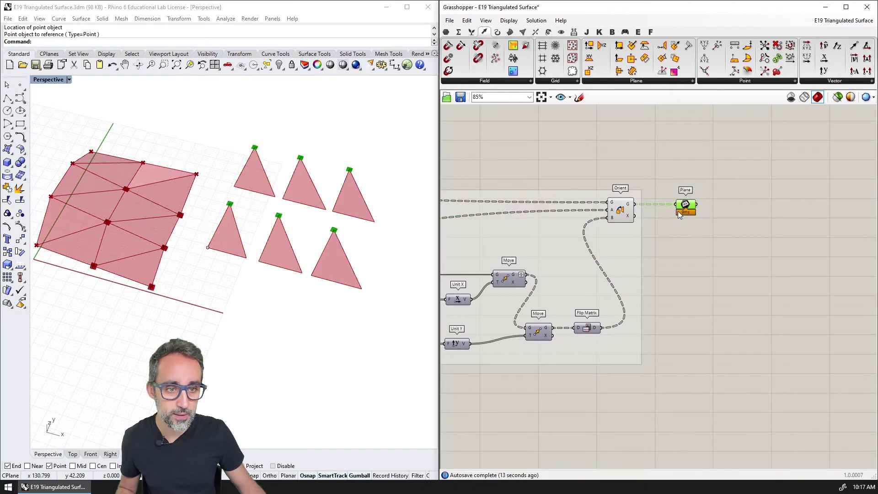
pyautogui.scroll(3, 649, 206)
# Add a Surface parameter after Orient and connect Orient's geometry output to it.
pyautogui.doubleClick(704, 208)
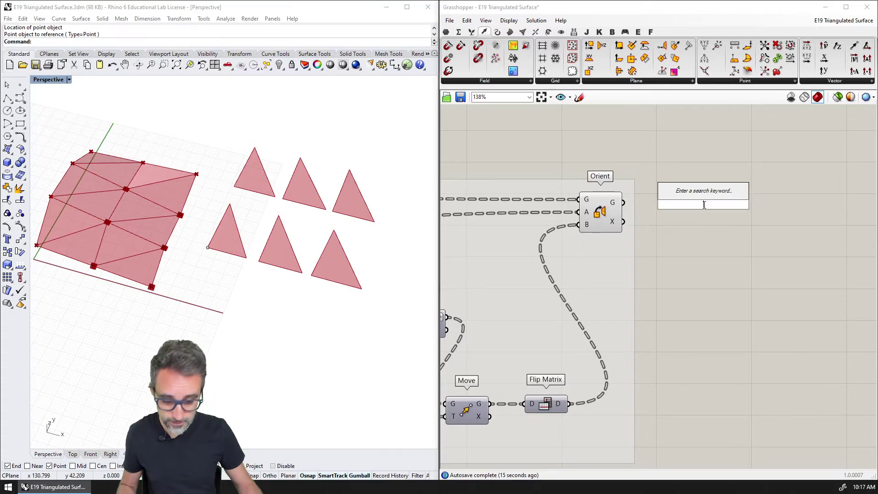
pyautogui.write('surface')
pyautogui.press('Return')
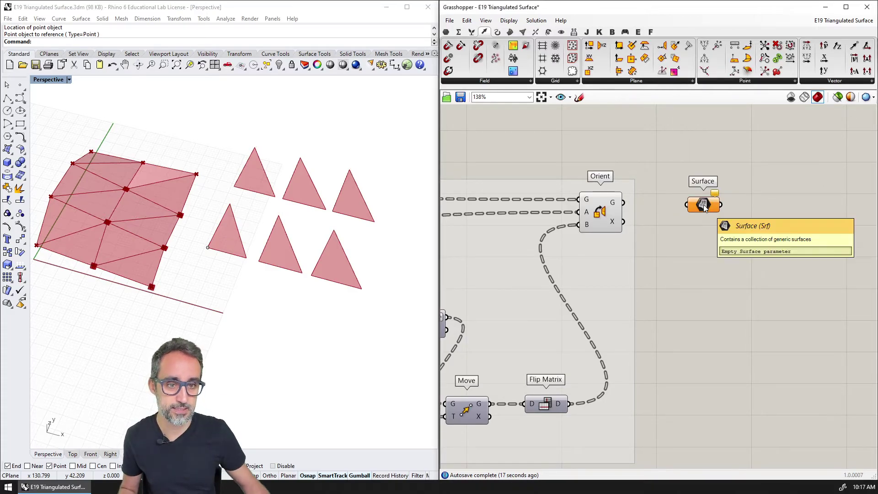
pyautogui.moveTo(626, 203); pyautogui.dragTo(710, 204)
pyautogui.hotkey('ctrl', 'z')
pyautogui.click(672, 233)
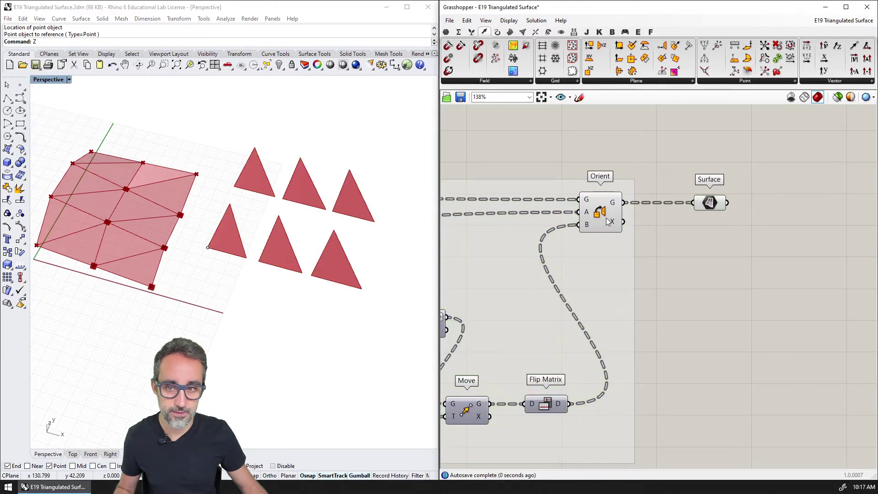
# Hide the preview of the Orient component that feeds the Surface parameter.
pyautogui.click(605, 218)
pyautogui.hotkey('ctrl', 'w')
pyautogui.press('Escape')
pyautogui.click(649, 241)
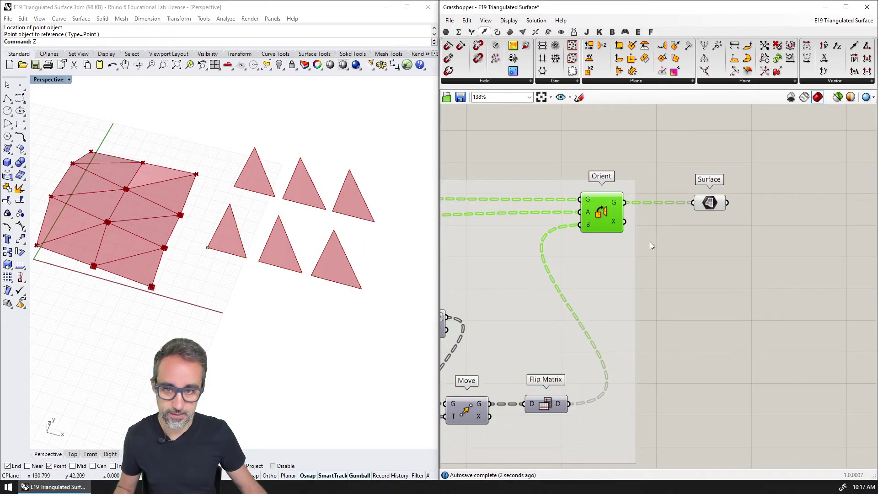
# Duplicate the whole flat-layout group together with its Surface parameter and place the copy below the original.
pyautogui.scroll(-4, 256, 281)
pyautogui.moveTo(565, 257); pyautogui.dragTo(629, 226, button='right')
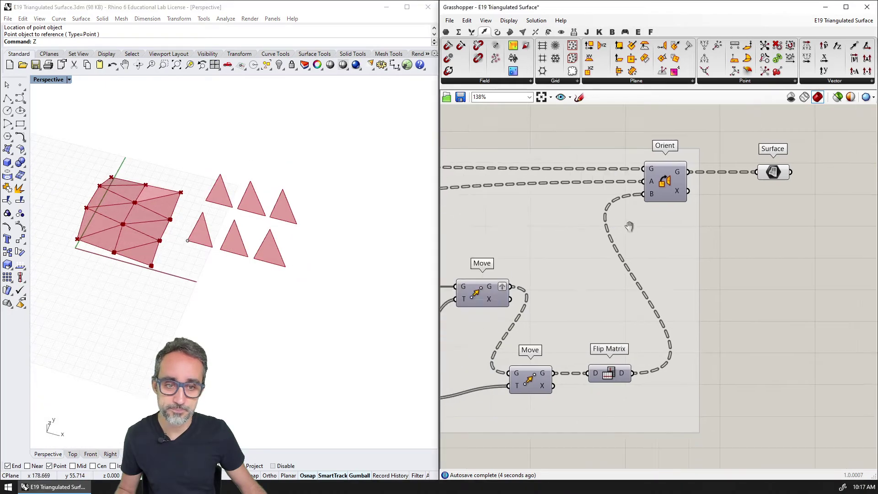
pyautogui.scroll(-2, 630, 225)
pyautogui.moveTo(463, 260); pyautogui.dragTo(703, 222, button='right')
pyautogui.scroll(-2, 681, 221)
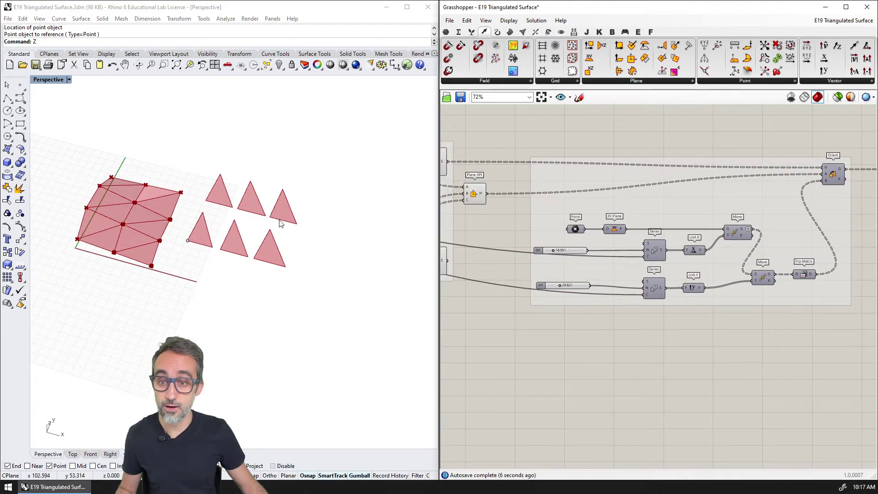
pyautogui.moveTo(570, 217); pyautogui.dragTo(499, 209, button='right')
pyautogui.scroll(-1, 499, 209)
pyautogui.moveTo(554, 212); pyautogui.dragTo(577, 234, button='right')
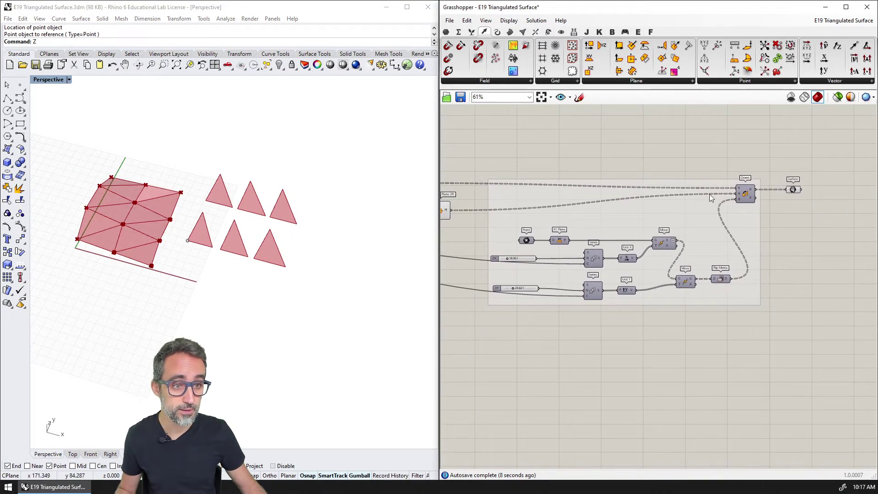
pyautogui.moveTo(486, 176); pyautogui.dragTo(817, 323)
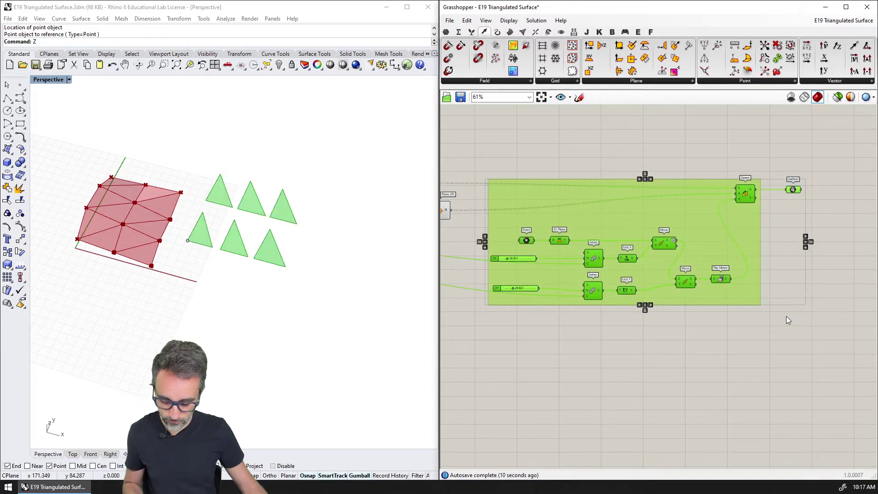
pyautogui.hotkey('ctrl', 'c')
pyautogui.hotkey('ctrl', 'v')
pyautogui.moveTo(637, 224); pyautogui.dragTo(633, 360)
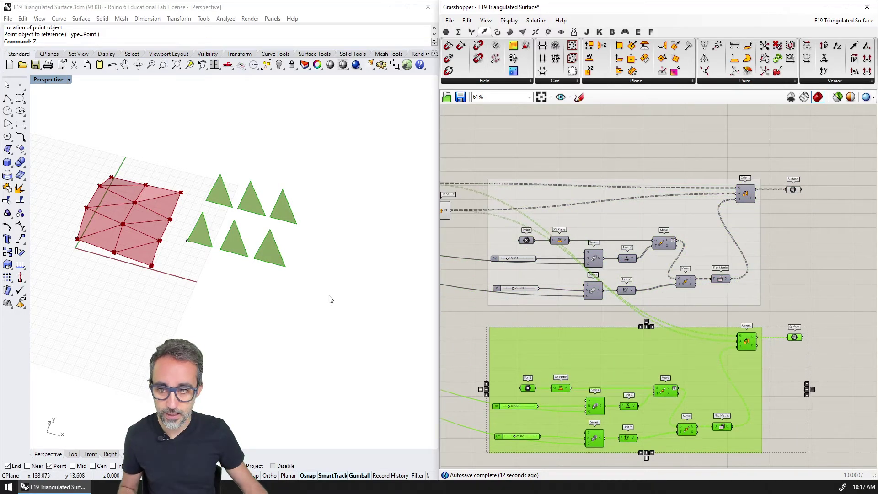
# Place a new point object in the Perspective viewport, beyond the existing flattened triangles, as the second grid's origin.
pyautogui.click(329, 295)
pyautogui.click(19, 86)
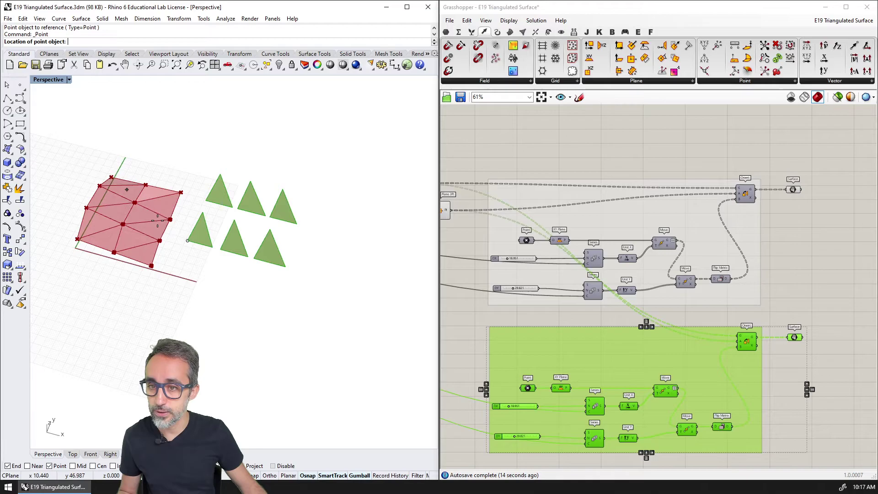
pyautogui.click(345, 275)
# Reference the newly placed point in the duplicated group's Point parameter.
pyautogui.moveTo(477, 357); pyautogui.dragTo(498, 254, button='right')
pyautogui.scroll(2, 498, 257)
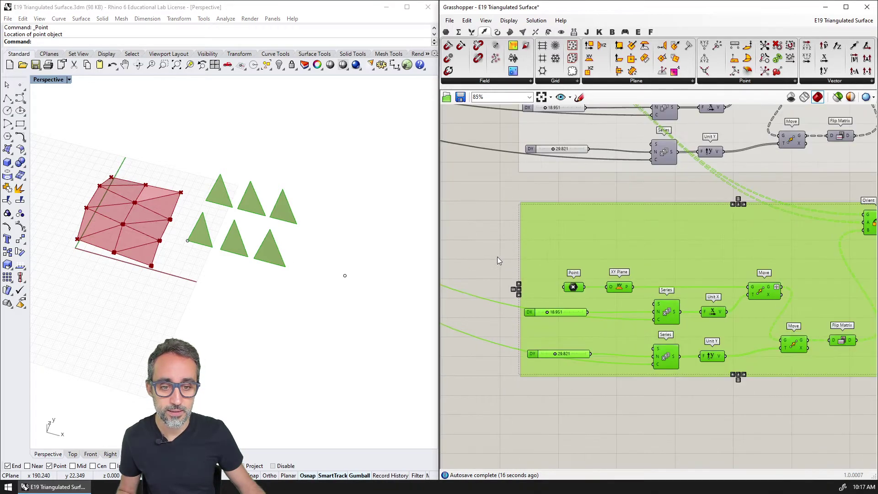
pyautogui.click(498, 256)
pyautogui.rightClick(573, 289)
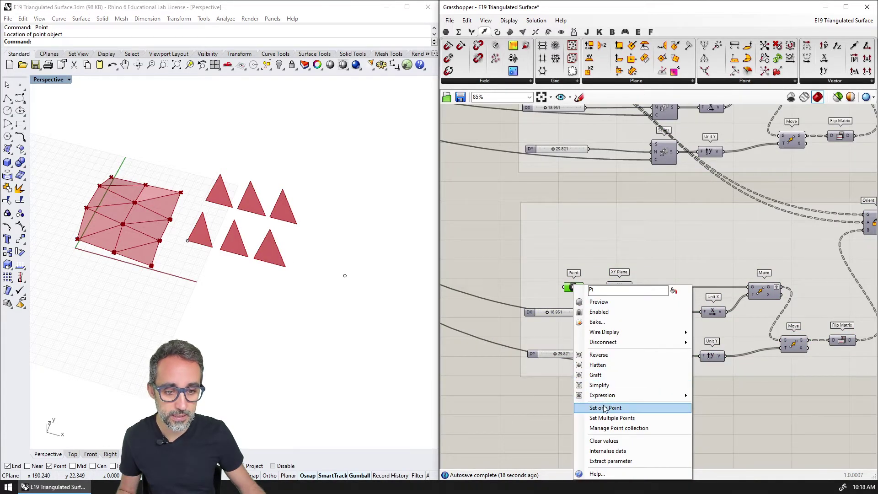
pyautogui.click(595, 406)
pyautogui.click(344, 275)
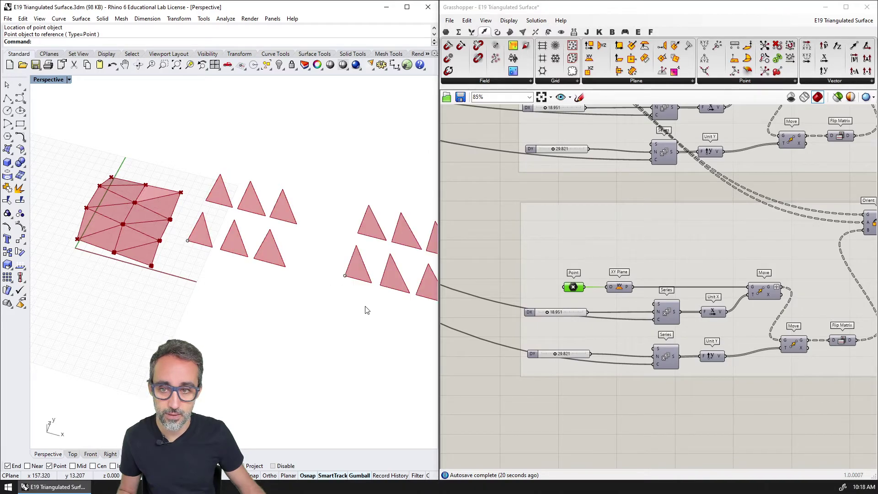
# Examine which panels come from each 4Point Surface component and how the existing Plane 3Pt relates to them.
pyautogui.keyDown('shift'); pyautogui.moveTo(366, 310); pyautogui.dragTo(386, 262, button='right'); pyautogui.keyUp('shift')
pyautogui.moveTo(547, 229); pyautogui.dragTo(565, 157, button='right')
pyautogui.click(524, 140)
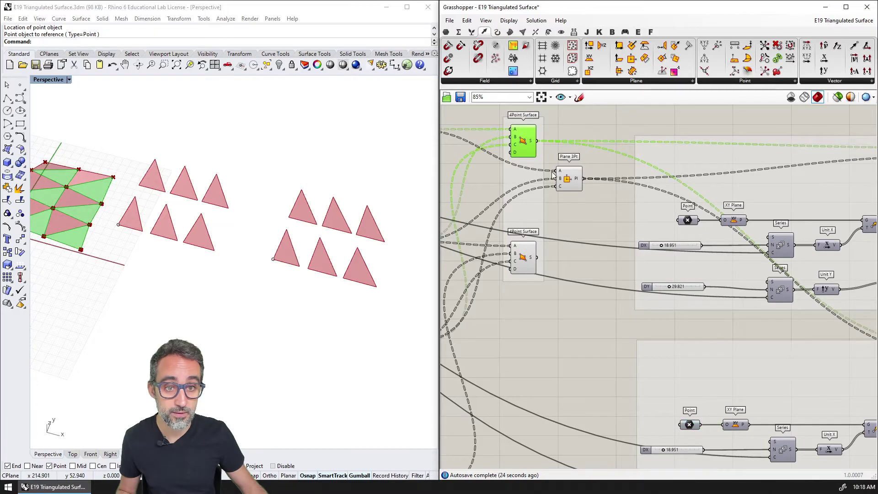
pyautogui.click(568, 178)
pyautogui.scroll(1, 556, 224)
pyautogui.click(525, 263)
pyautogui.keyDown('shift'); pyautogui.moveTo(162, 227); pyautogui.dragTo(194, 294, button='right'); pyautogui.keyUp('shift')
pyautogui.click(569, 176)
pyautogui.click(516, 129)
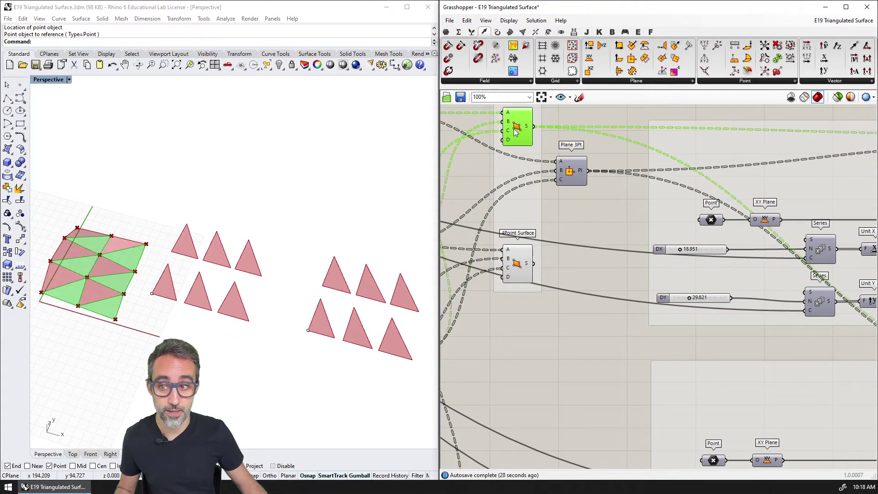
pyautogui.moveTo(256, 256); pyautogui.dragTo(94, 232, button='right')
pyautogui.scroll(6, 94, 232)
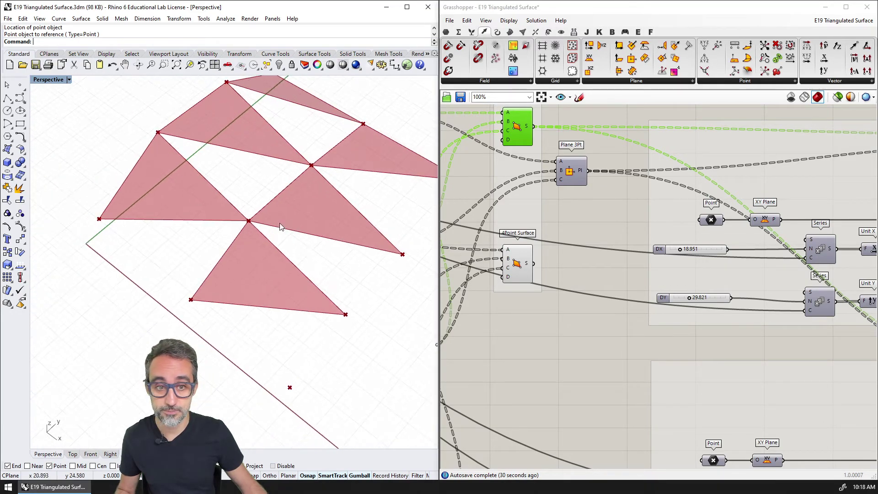
# Add a second Plane 3Pt component next to the lower 4Point Surface.
pyautogui.click(606, 227)
pyautogui.moveTo(607, 228); pyautogui.dragTo(707, 235, button='right')
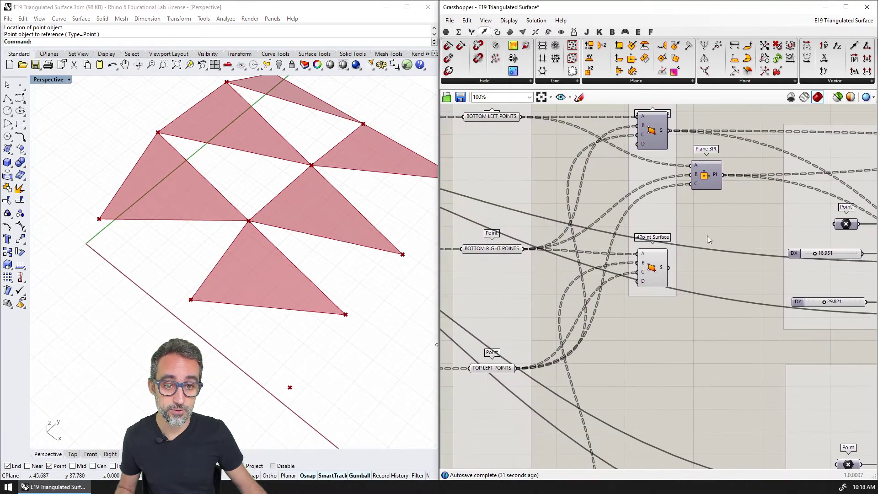
pyautogui.doubleClick(708, 276)
pyautogui.write('PLANE 3P')
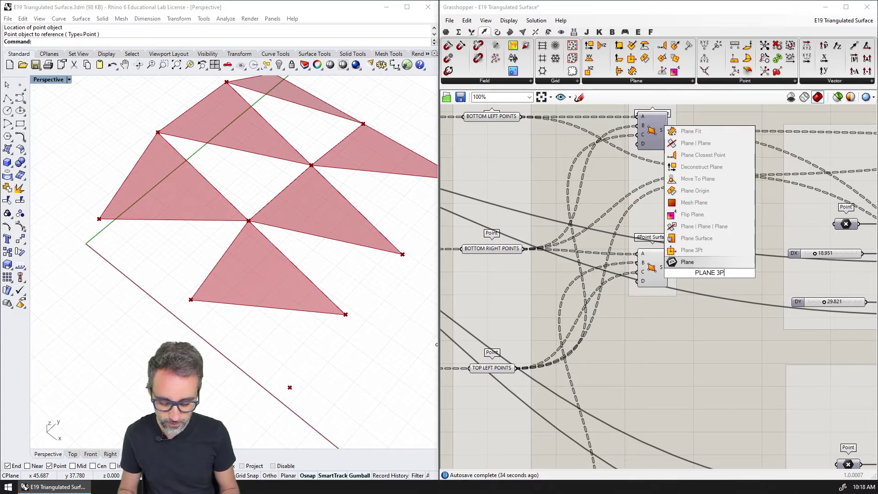
pyautogui.write('t')
pyautogui.press('Return')
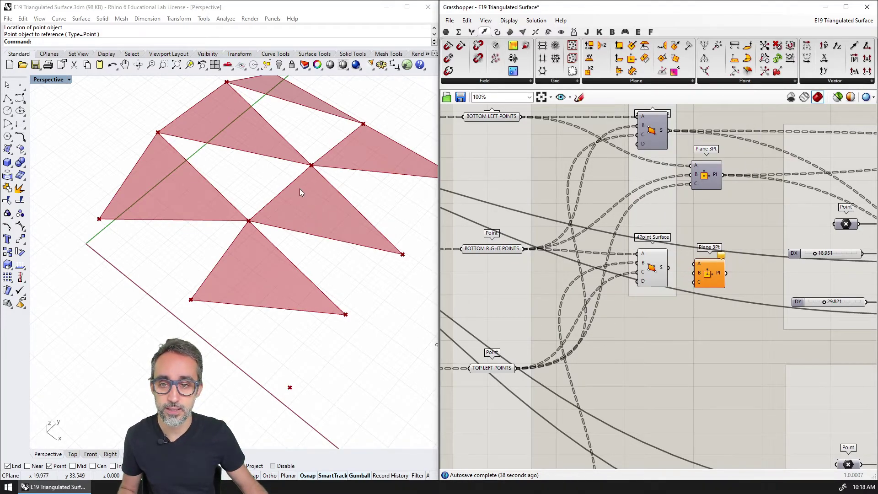
# Connect TOP RIGHT POINTS to A, TOP LEFT POINTS to B and BOTTOM RIGHT POINTS to C of the new Plane 3Pt.
pyautogui.moveTo(300, 192); pyautogui.dragTo(168, 296, button='right')
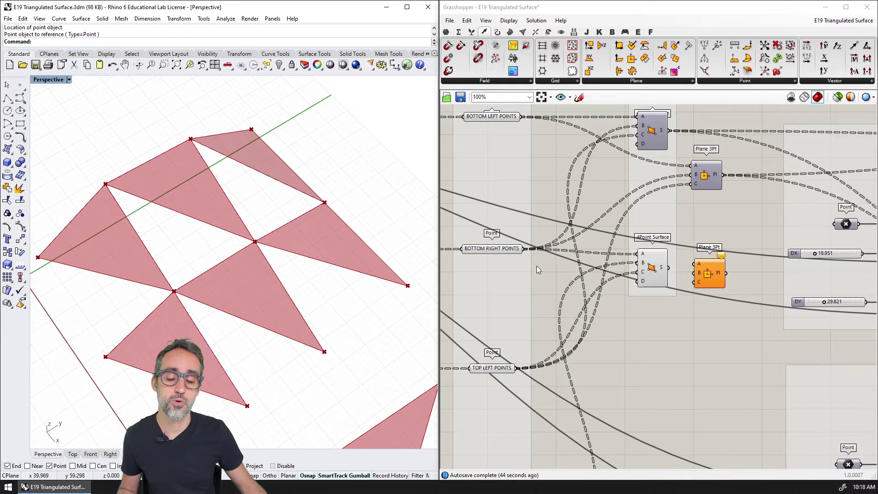
pyautogui.moveTo(537, 266); pyautogui.dragTo(551, 252, button='right')
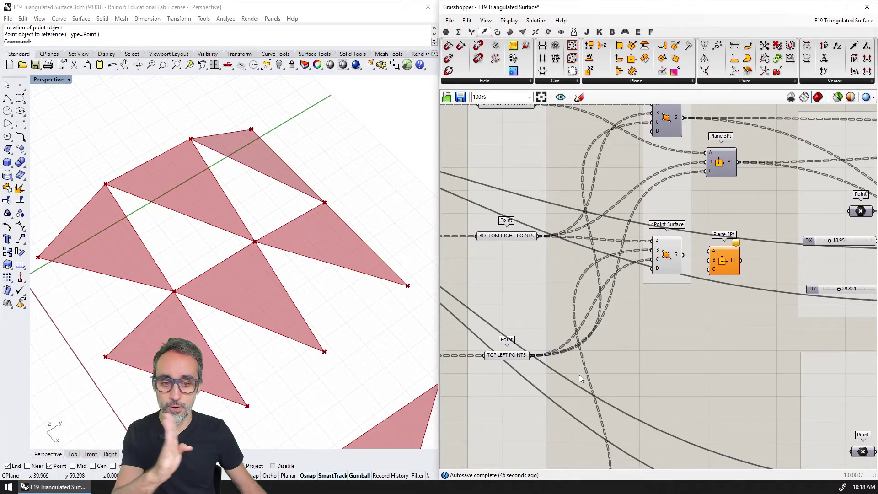
pyautogui.moveTo(580, 377); pyautogui.dragTo(565, 290, button='right')
pyautogui.moveTo(520, 443); pyautogui.dragTo(699, 232)
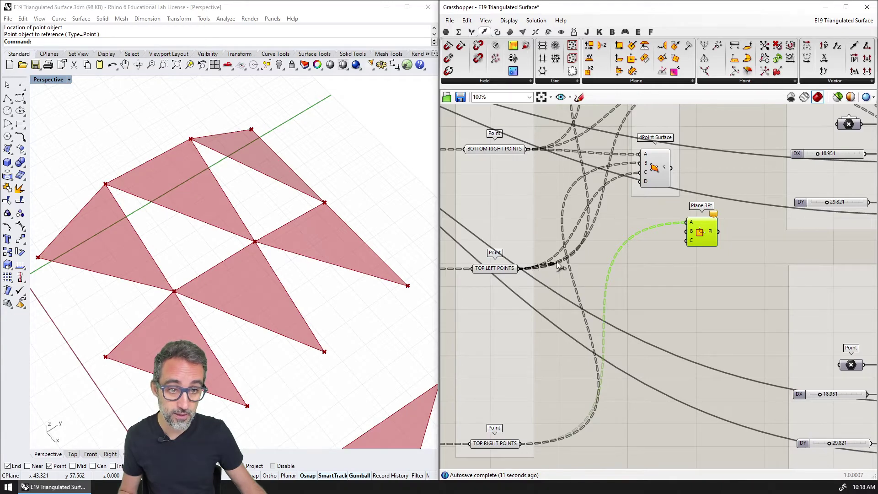
pyautogui.moveTo(524, 270); pyautogui.dragTo(687, 232)
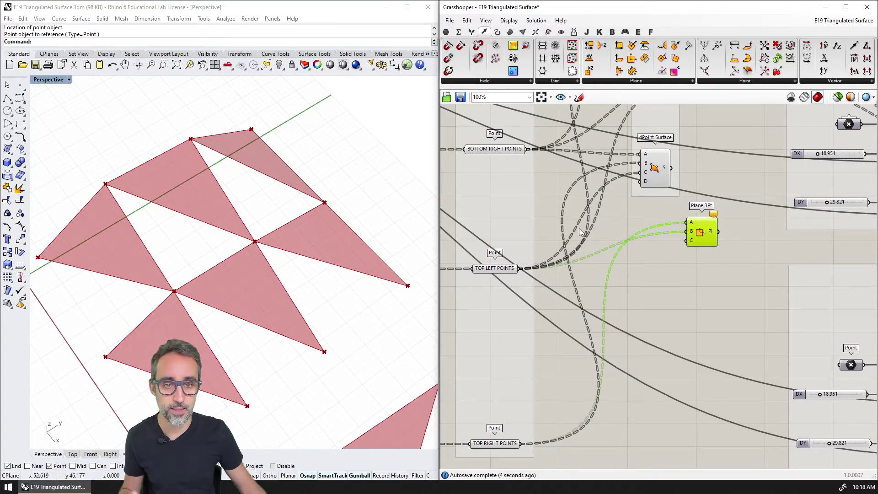
pyautogui.moveTo(529, 152); pyautogui.dragTo(686, 240)
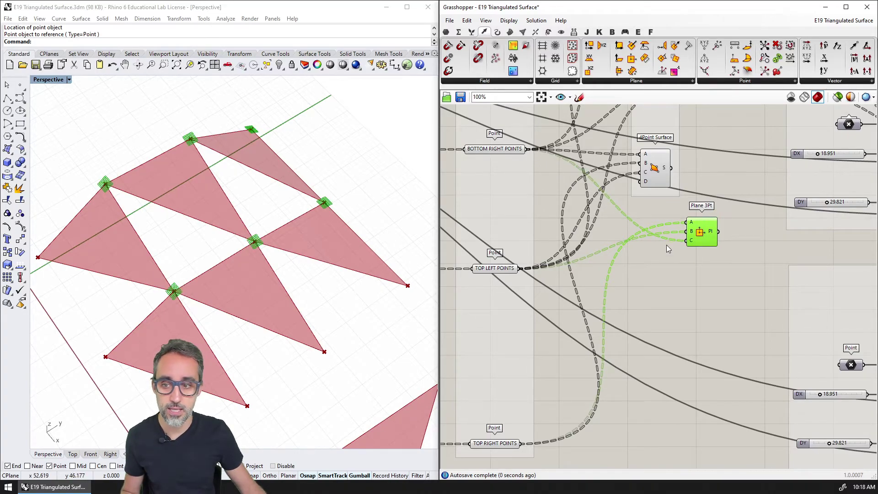
pyautogui.moveTo(295, 200); pyautogui.dragTo(257, 220, button='right')
pyautogui.moveTo(179, 294); pyautogui.dragTo(252, 272, button='right')
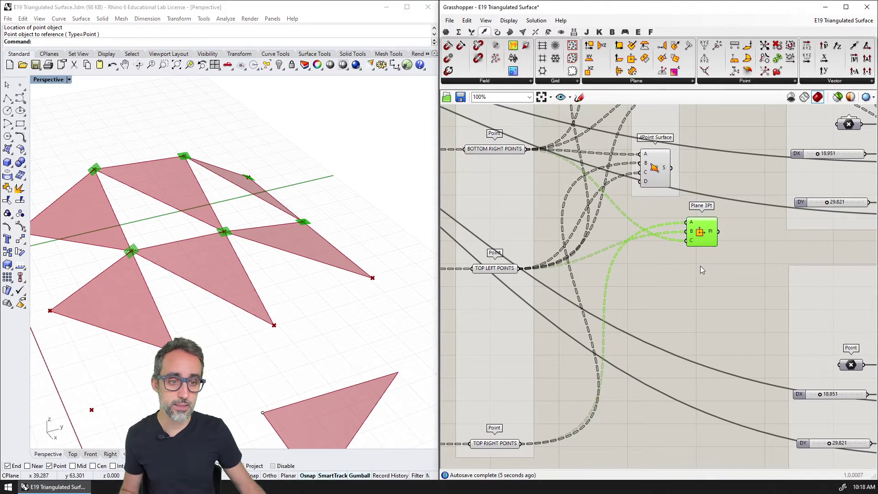
# Reposition the new Plane 3Pt component just before the duplicated layout group.
pyautogui.moveTo(701, 265); pyautogui.dragTo(670, 260, button='right')
pyautogui.moveTo(674, 230); pyautogui.dragTo(679, 266)
pyautogui.moveTo(702, 273); pyautogui.dragTo(549, 228, button='right')
pyautogui.scroll(-1, 583, 220)
pyautogui.moveTo(503, 211); pyautogui.dragTo(555, 239)
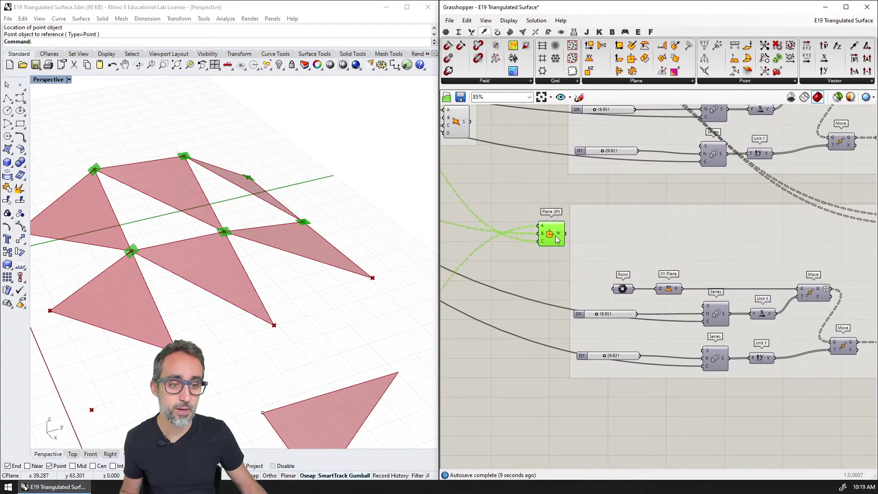
pyautogui.moveTo(589, 247); pyautogui.dragTo(529, 235, button='right')
pyautogui.moveTo(494, 224)
pyautogui.mouseDown()
pyautogui.moveTo(549, 221)
pyautogui.moveTo(482, 222)
pyautogui.mouseUp()
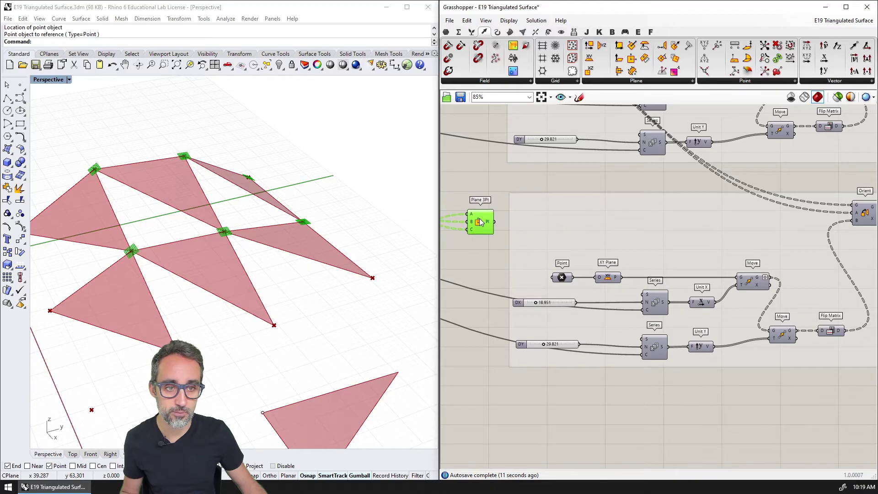
# Replace the duplicated Orient's geometry input with the lower 4Point Surface and its A input with the new Plane 3Pt.
pyautogui.moveTo(547, 217); pyautogui.dragTo(530, 268, button='right')
pyautogui.scroll(-2, 471, 232)
pyautogui.moveTo(471, 233); pyautogui.dragTo(553, 234, button='right')
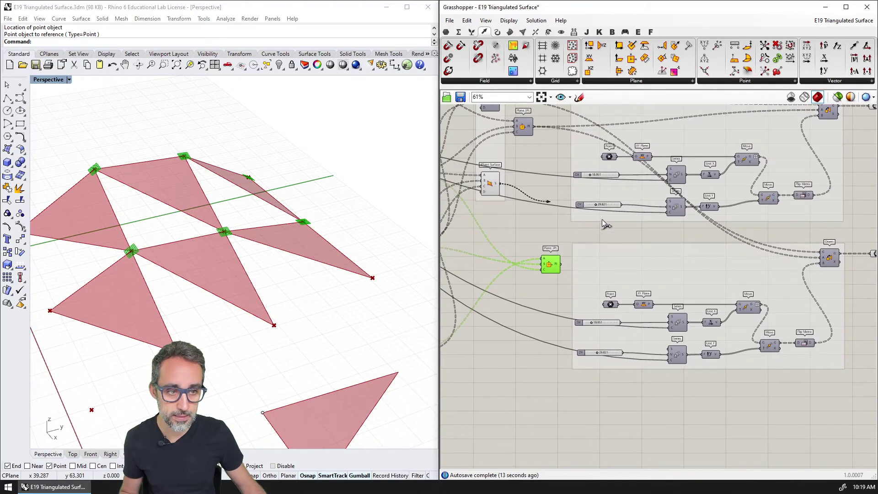
pyautogui.moveTo(602, 218); pyautogui.dragTo(826, 257)
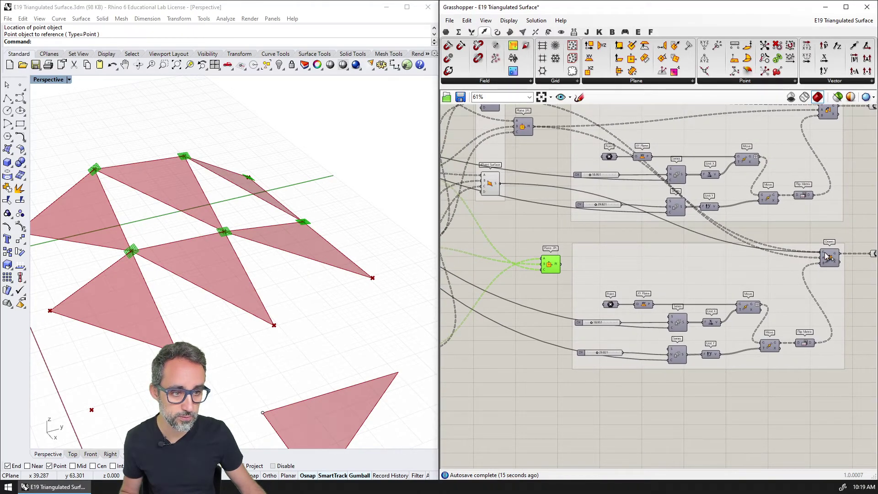
pyautogui.moveTo(560, 264); pyautogui.dragTo(822, 260)
# Examine both sets of flattened triangles in the Perspective view and in the maximized Top view.
pyautogui.scroll(-2, 268, 218)
pyautogui.scroll(-2, 269, 219)
pyautogui.keyDown('shift'); pyautogui.moveTo(269, 220); pyautogui.dragTo(218, 191, button='right'); pyautogui.keyUp('shift')
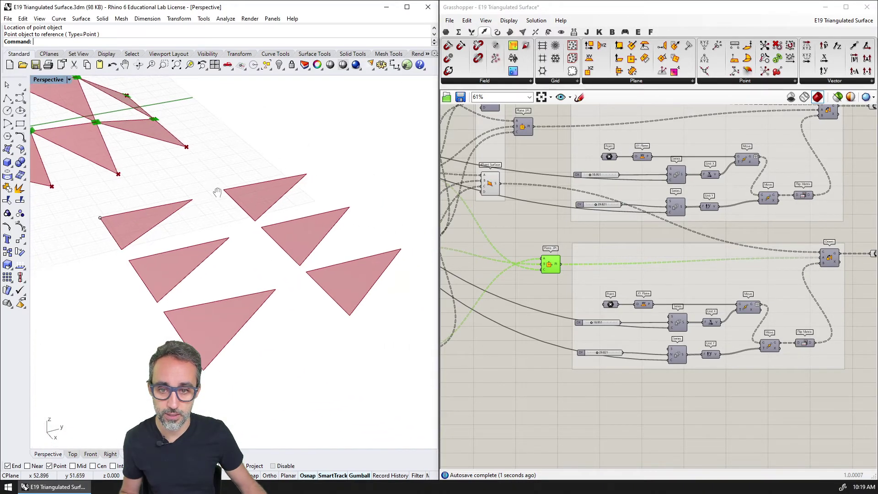
pyautogui.scroll(-4, 217, 191)
pyautogui.moveTo(251, 221); pyautogui.dragTo(265, 255, button='right')
pyautogui.scroll(-2, 365, 262)
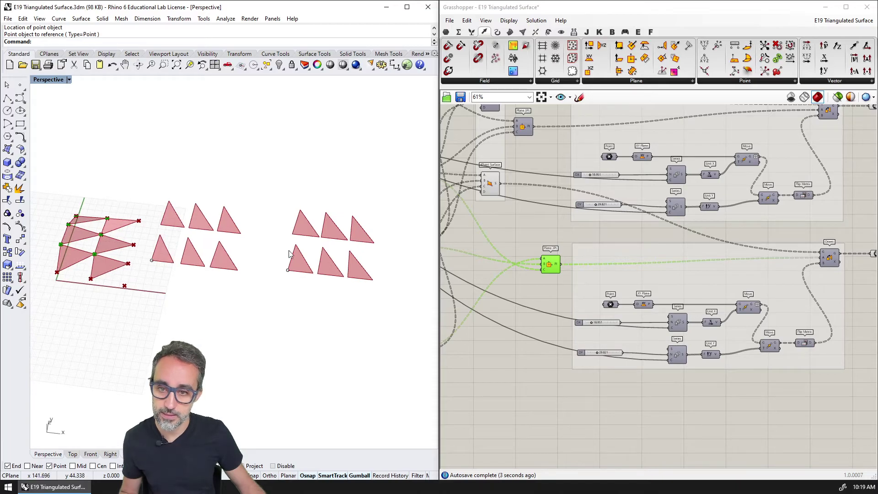
pyautogui.doubleClick(48, 79)
pyautogui.doubleClick(36, 80)
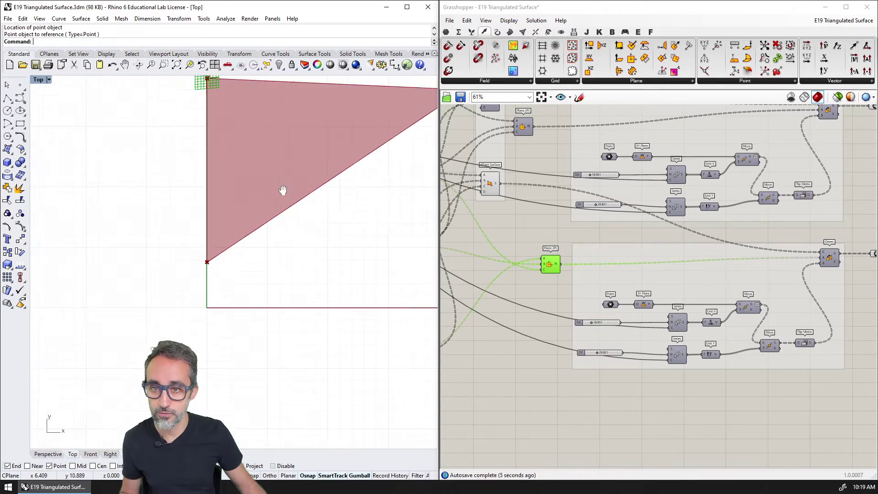
pyautogui.scroll(-4, 274, 219)
pyautogui.moveTo(255, 253); pyautogui.dragTo(161, 266, button='right')
pyautogui.moveTo(362, 223)
pyautogui.mouseDown(button='right')
pyautogui.moveTo(249, 272)
pyautogui.moveTo(158, 273)
pyautogui.mouseUp(button='right')
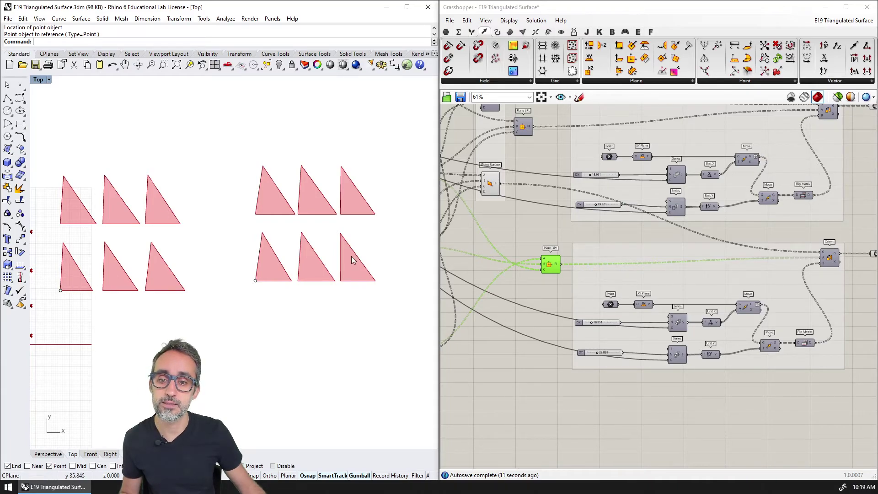
# Set the surface division's V Count to 7 and U Count to 5.
pyautogui.scroll(-3, 507, 235)
pyautogui.moveTo(481, 234); pyautogui.dragTo(737, 273, button='right')
pyautogui.scroll(4, 493, 192)
pyautogui.moveTo(493, 192); pyautogui.dragTo(625, 237, button='right')
pyautogui.scroll(4, 578, 228)
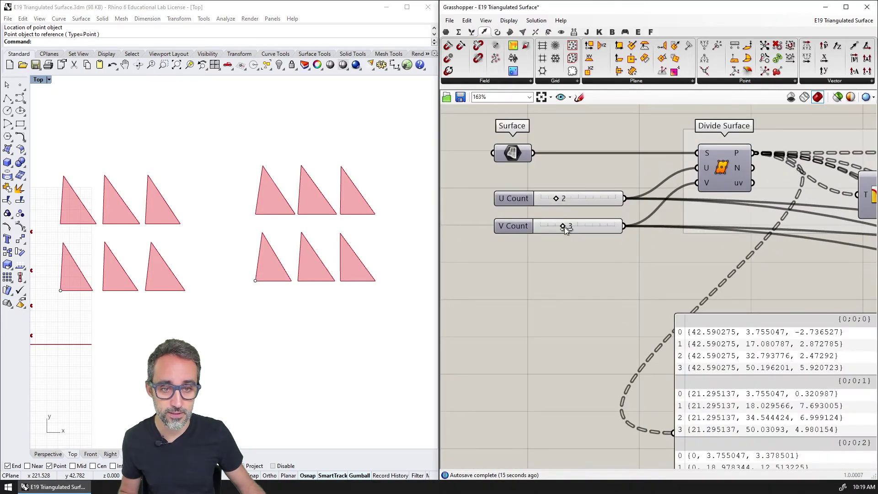
pyautogui.moveTo(564, 227); pyautogui.dragTo(582, 226)
pyautogui.moveTo(556, 199); pyautogui.dragTo(578, 199)
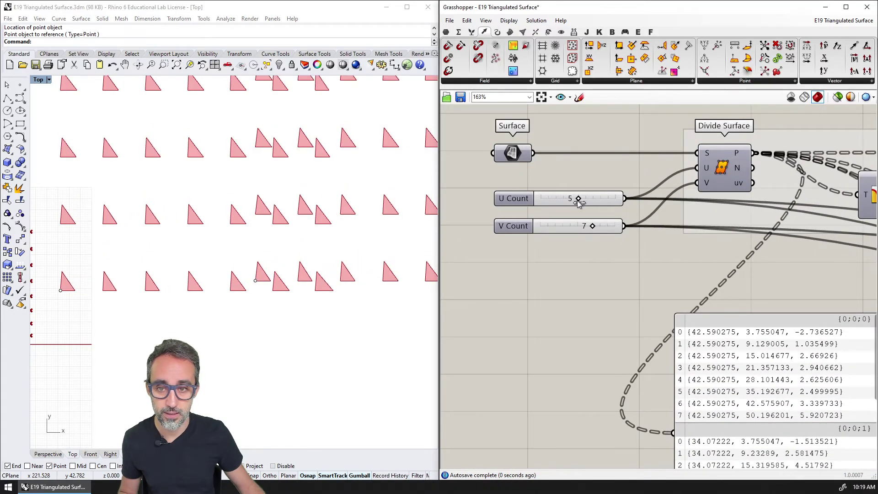
# Move the second grid's origin point farther along X in the Top view to separate the two triangle grids.
pyautogui.scroll(-3, 225, 274)
pyautogui.scroll(2, 182, 293)
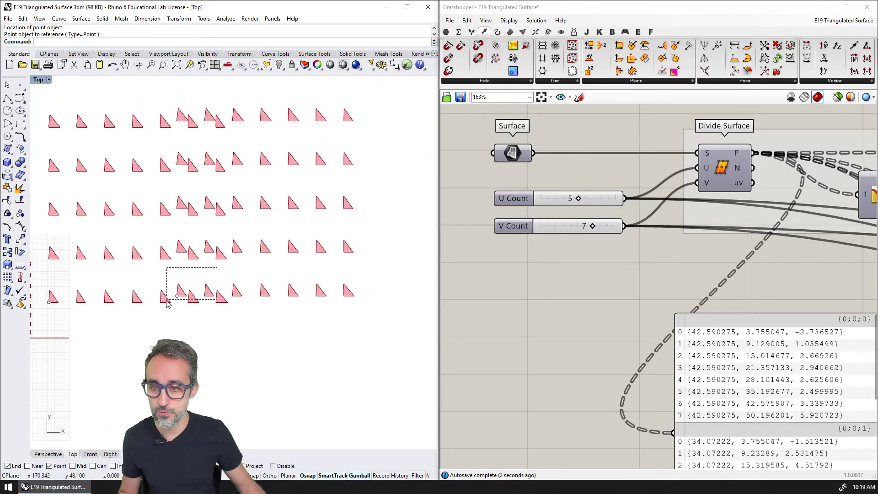
pyautogui.click(179, 296)
pyautogui.moveTo(196, 299); pyautogui.dragTo(289, 298)
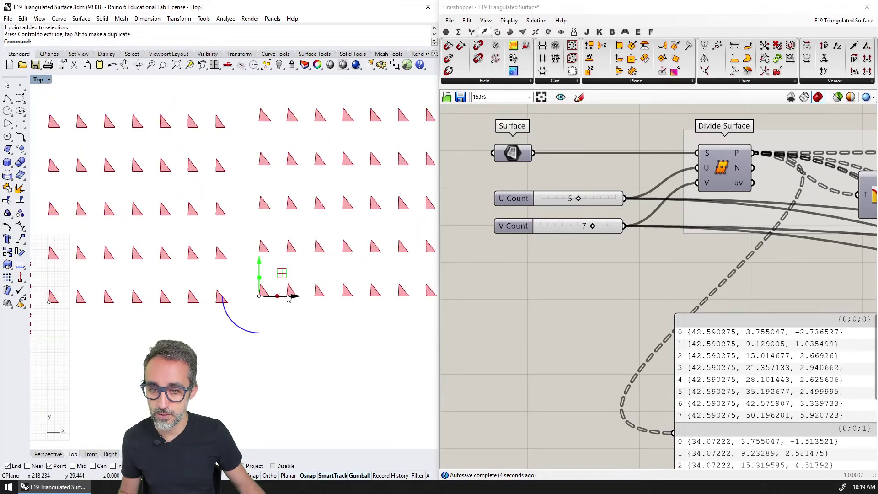
# Connect the upper DX and DY sliders to the duplicated Series components' N inputs and delete the duplicated sliders.
pyautogui.moveTo(694, 284); pyautogui.dragTo(587, 263, button='right')
pyautogui.scroll(-4, 587, 264)
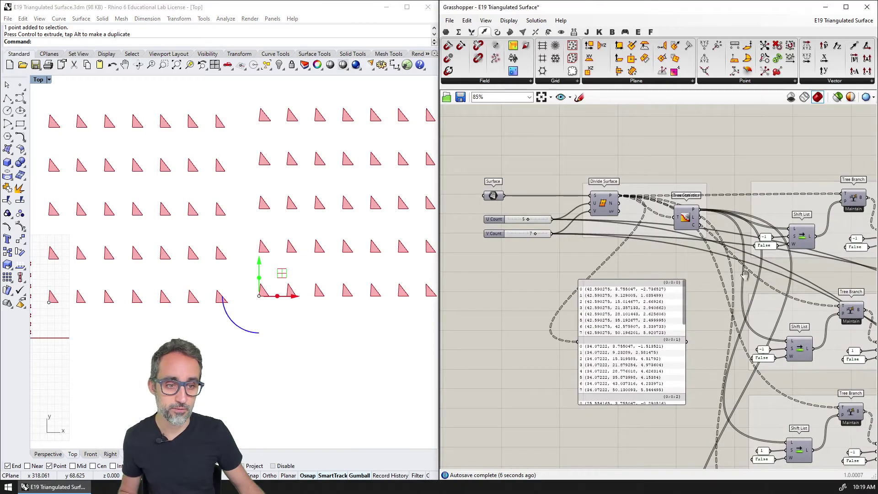
pyautogui.moveTo(836, 311); pyautogui.dragTo(526, 203, button='right')
pyautogui.moveTo(752, 255); pyautogui.dragTo(602, 244, button='right')
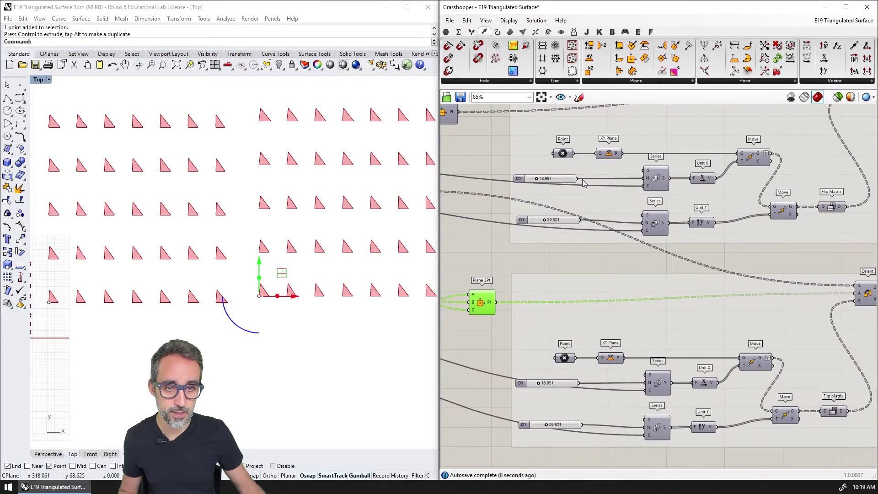
pyautogui.moveTo(638, 302); pyautogui.dragTo(651, 384)
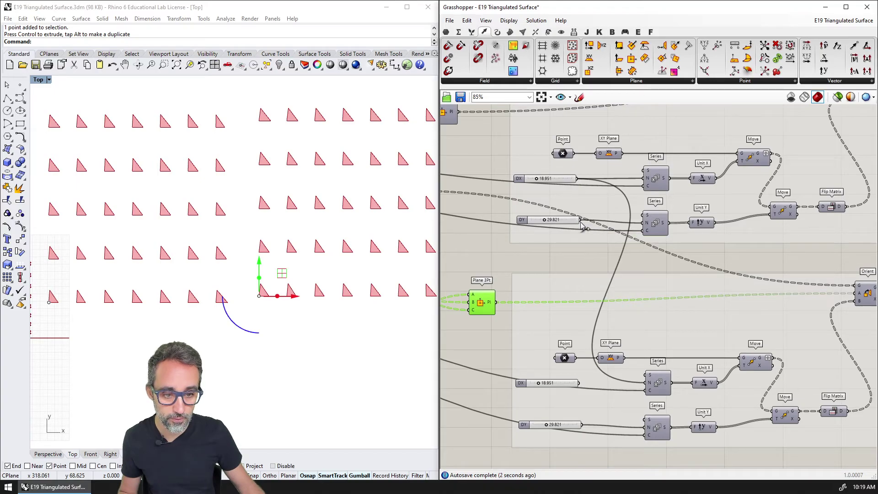
pyautogui.moveTo(580, 222); pyautogui.dragTo(645, 427)
pyautogui.click(562, 383)
pyautogui.press('Delete')
pyautogui.click(569, 425)
pyautogui.press('Delete')
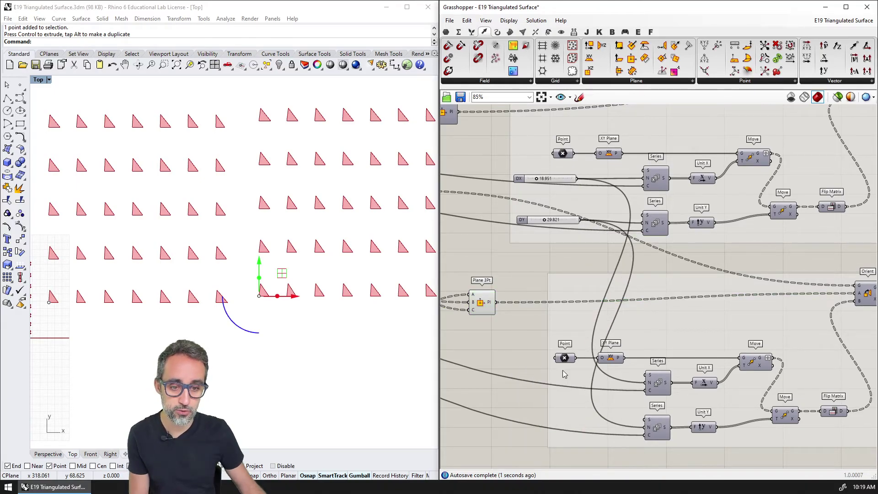
# Cut the DX and DY sliders from the upper layout group and paste them back outside it.
pyautogui.moveTo(503, 171); pyautogui.dragTo(609, 236)
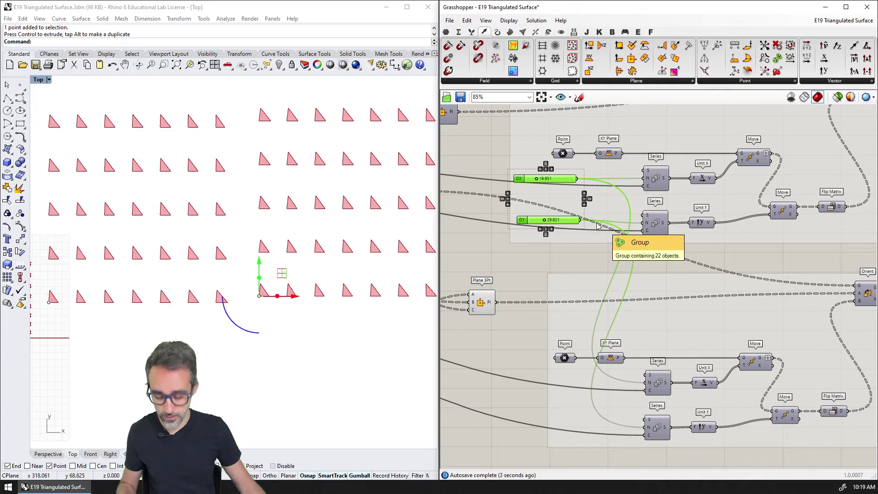
pyautogui.press('Delete')
pyautogui.moveTo(714, 277); pyautogui.dragTo(764, 288, button='right')
pyautogui.scroll(-3, 763, 288)
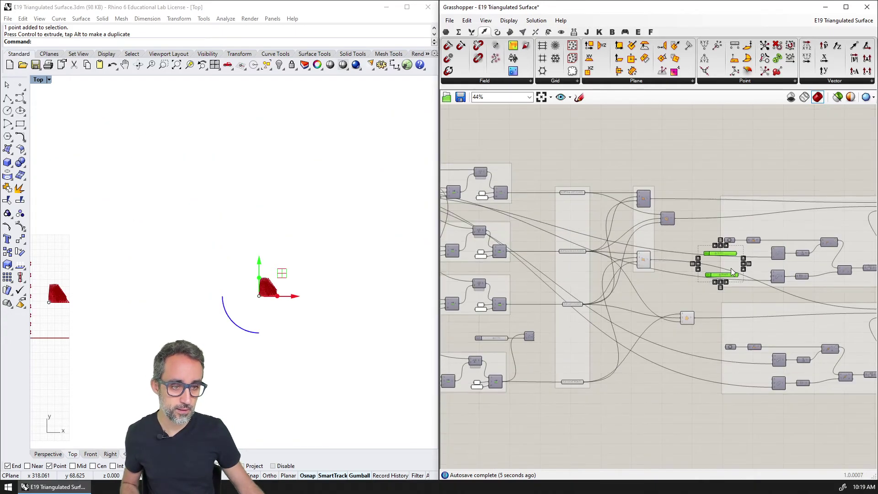
# Reconnect DX to the N inputs of both X-direction Series and DY to those of both Y-direction Series.
pyautogui.scroll(3, 738, 266)
pyautogui.moveTo(727, 242); pyautogui.dragTo(573, 202, button='right')
pyautogui.moveTo(582, 205); pyautogui.dragTo(646, 201)
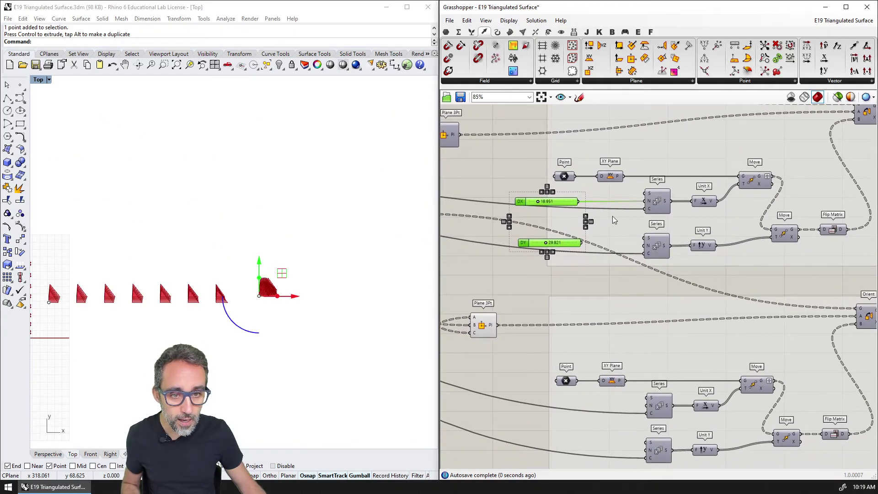
pyautogui.moveTo(581, 204); pyautogui.dragTo(648, 406)
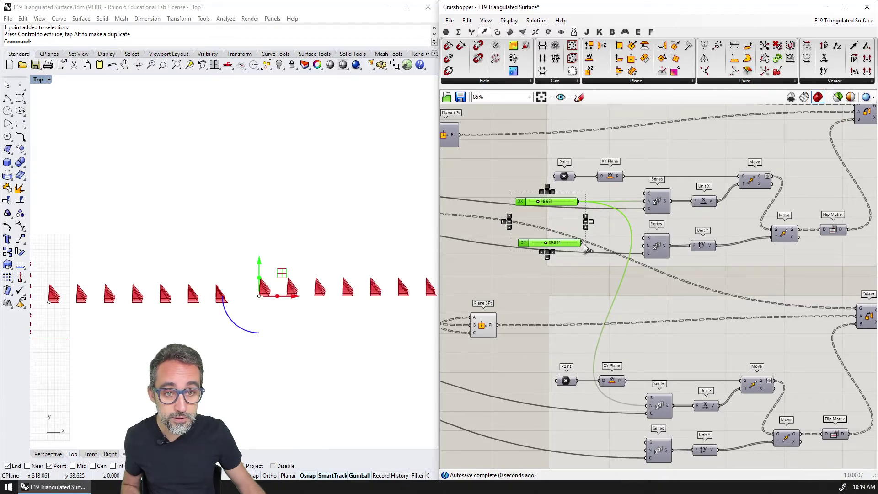
pyautogui.moveTo(582, 243); pyautogui.dragTo(646, 245)
pyautogui.moveTo(582, 243); pyautogui.dragTo(637, 445)
pyautogui.hotkey('ctrl', 'z')
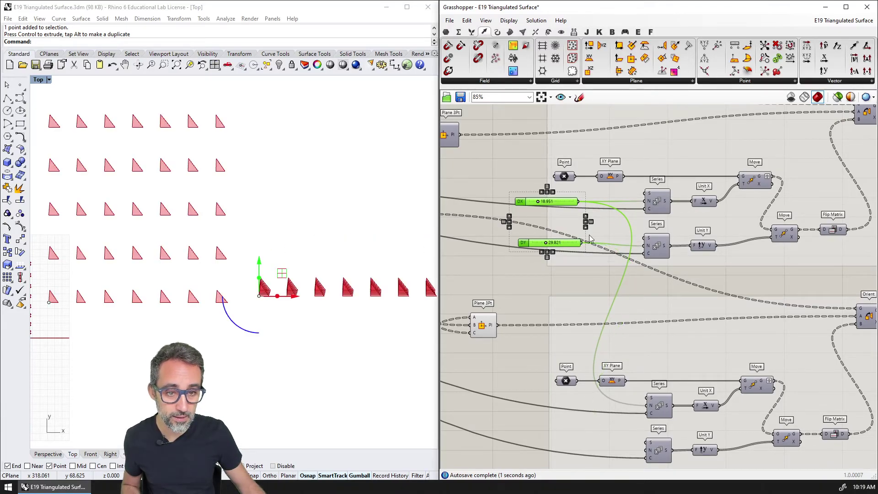
pyautogui.moveTo(605, 307); pyautogui.dragTo(646, 450)
# Move the DX and DY sliders below the U Count and V Count sliders and stack them neatly.
pyautogui.moveTo(627, 333); pyautogui.dragTo(762, 334, button='right')
pyautogui.scroll(-7, 703, 268)
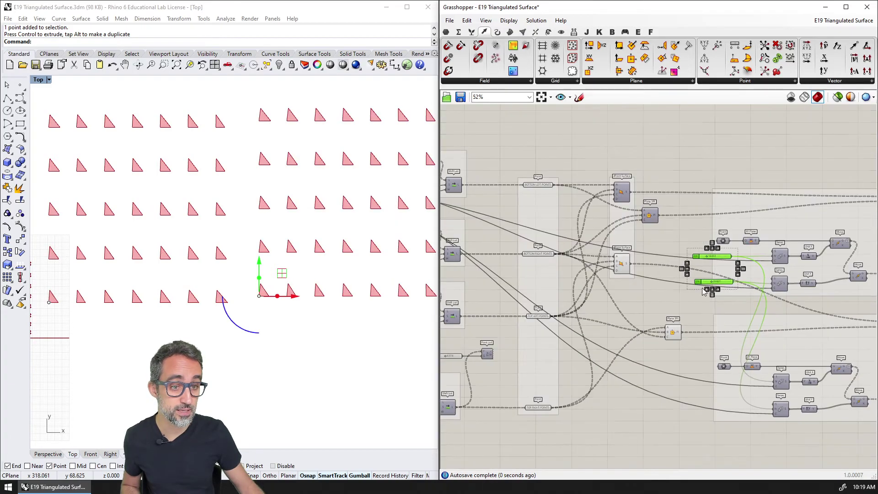
pyautogui.moveTo(703, 269); pyautogui.dragTo(747, 278, button='right')
pyautogui.moveTo(747, 278); pyautogui.dragTo(550, 263)
pyautogui.scroll(8, 535, 248)
pyautogui.moveTo(562, 222); pyautogui.dragTo(551, 278)
pyautogui.moveTo(569, 264); pyautogui.dragTo(587, 301)
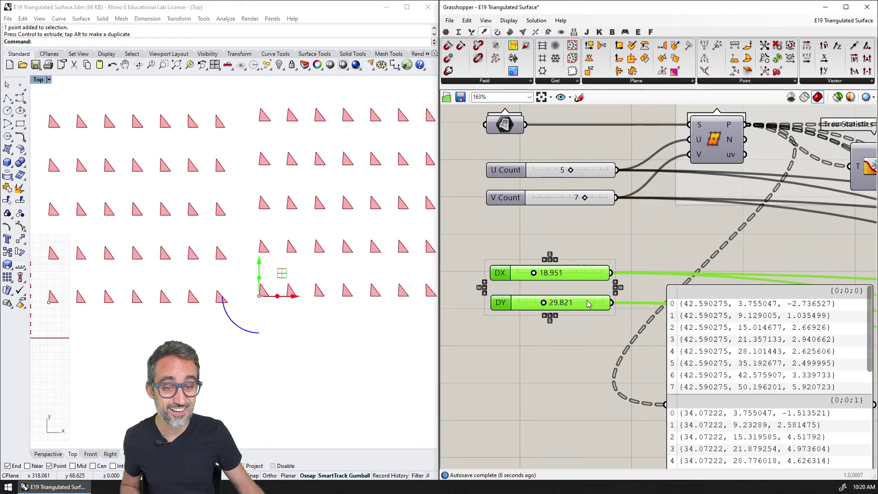
# Remove the lower Point parameter from its layout group.
pyautogui.scroll(-4, 587, 302)
pyautogui.moveTo(769, 311); pyautogui.dragTo(665, 213, button='right')
pyautogui.scroll(-3, 666, 216)
pyautogui.moveTo(753, 246); pyautogui.dragTo(457, 220, button='right')
pyautogui.scroll(5, 569, 218)
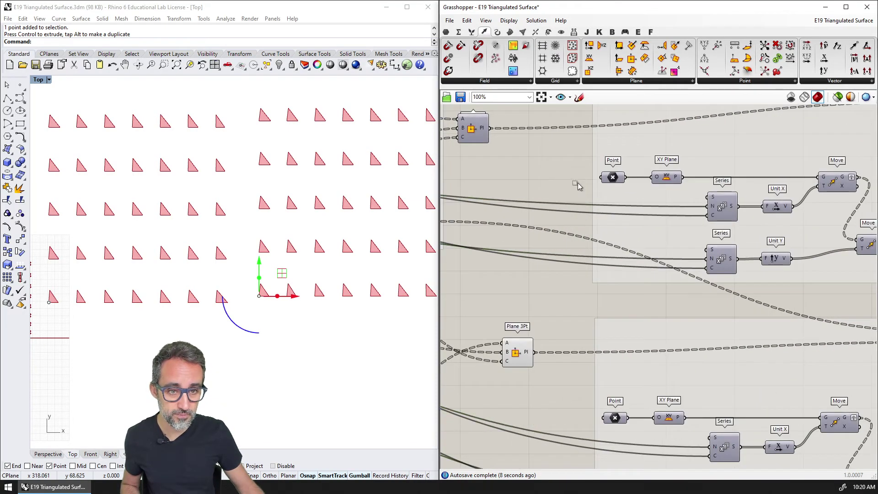
pyautogui.moveTo(570, 167); pyautogui.dragTo(644, 446)
pyautogui.rightClick(653, 245)
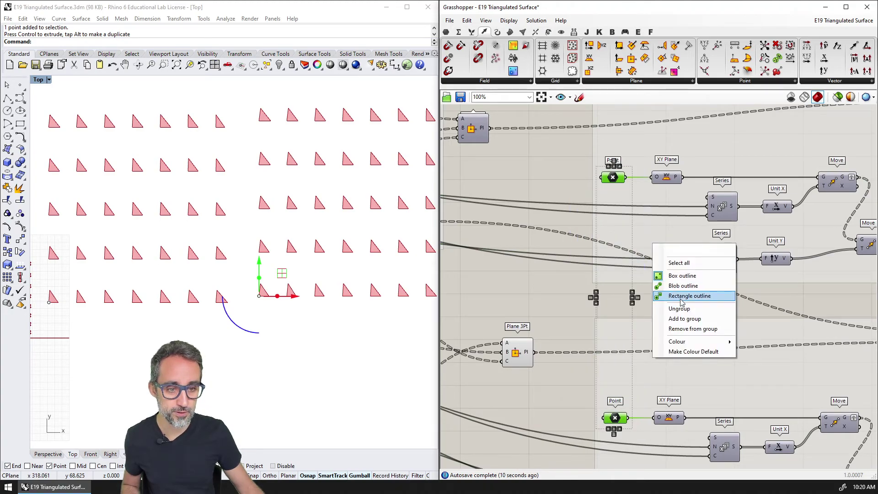
pyautogui.click(688, 329)
pyautogui.rightClick(663, 362)
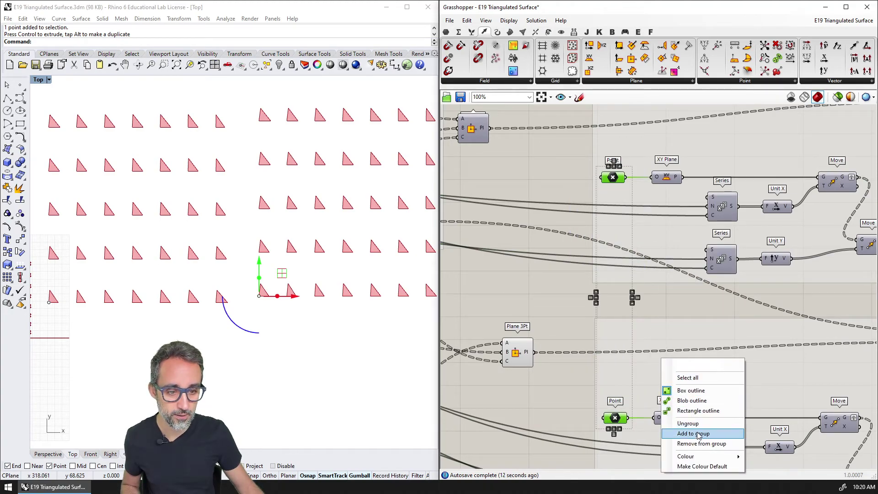
pyautogui.click(684, 430)
# Try to remove the upper Point parameter from its layout group.
pyautogui.rightClick(663, 214)
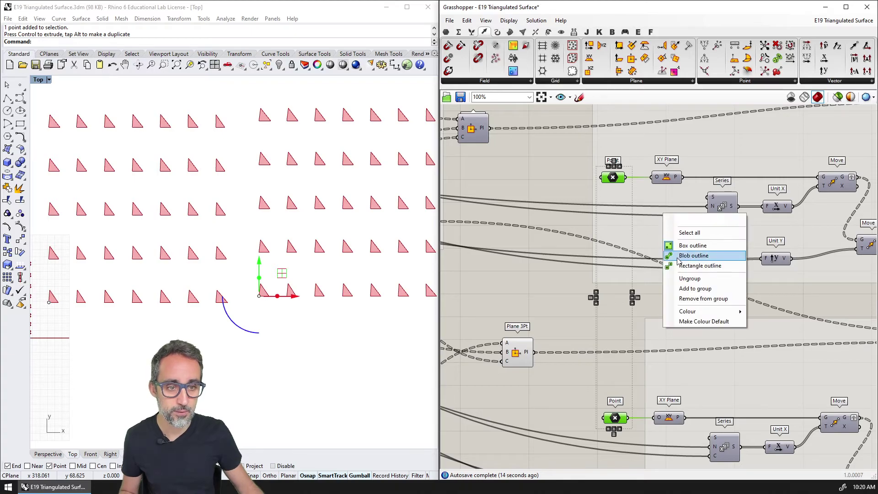
pyautogui.click(691, 297)
pyautogui.click(599, 179)
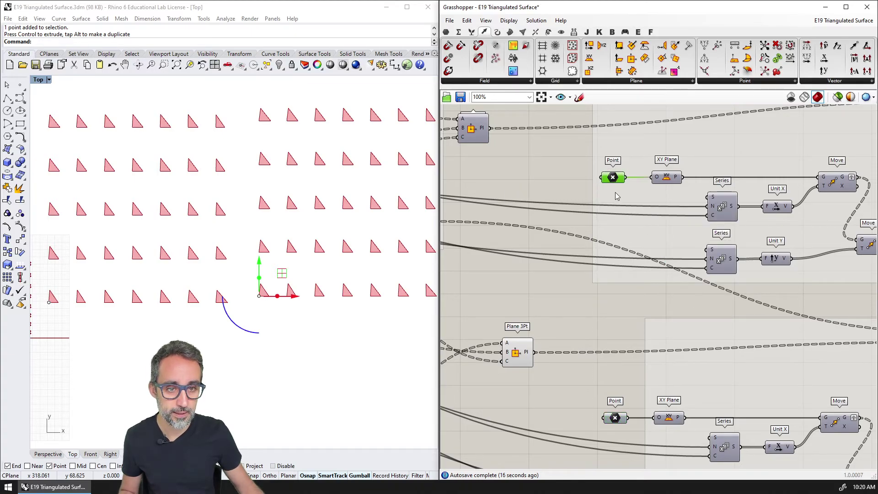
pyautogui.rightClick(633, 223)
pyautogui.click(676, 306)
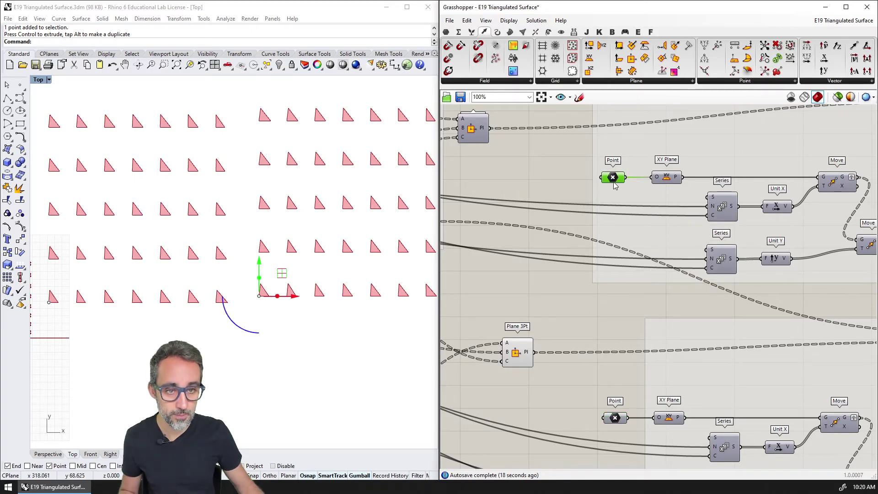
pyautogui.rightClick(643, 232)
pyautogui.click(685, 315)
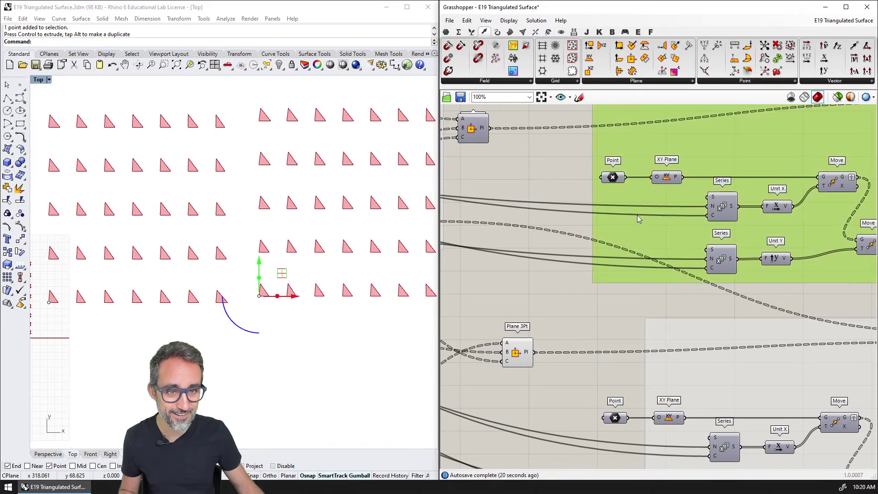
pyautogui.rightClick(613, 178)
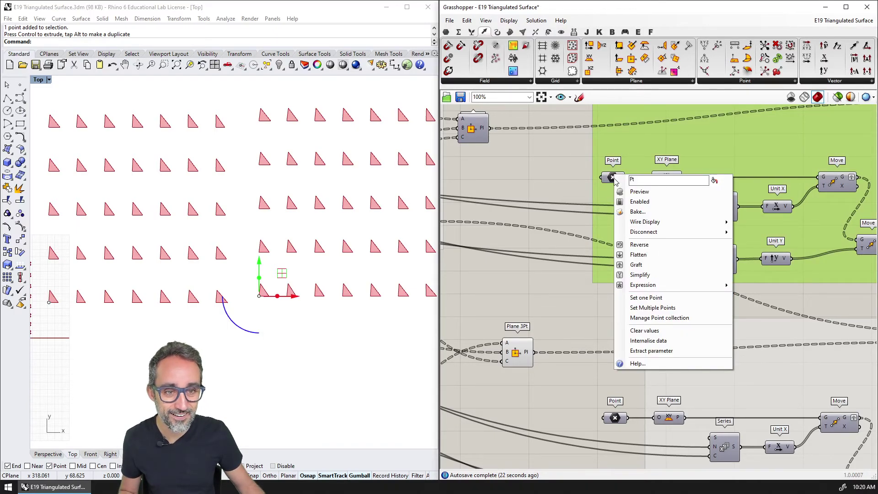
pyautogui.click(613, 180)
pyautogui.rightClick(637, 234)
pyautogui.click(686, 319)
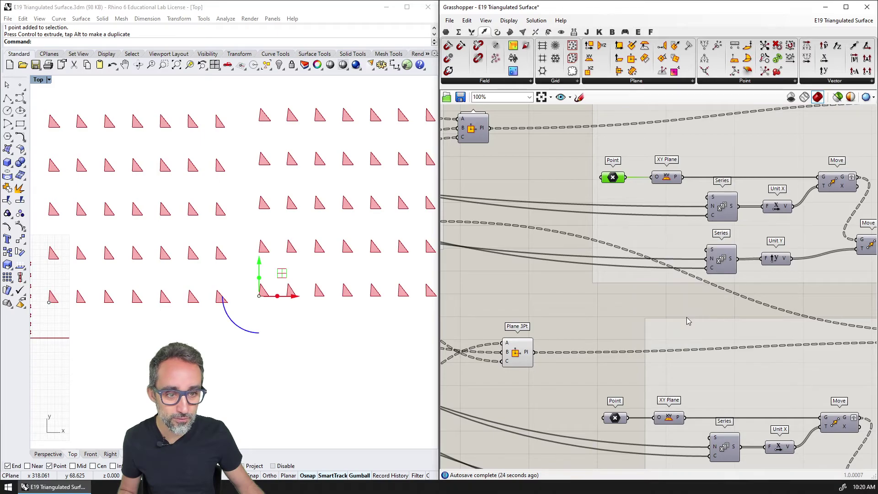
pyautogui.click(668, 260)
pyautogui.moveTo(642, 261); pyautogui.dragTo(619, 309, button='right')
pyautogui.moveTo(592, 234); pyautogui.dragTo(593, 213)
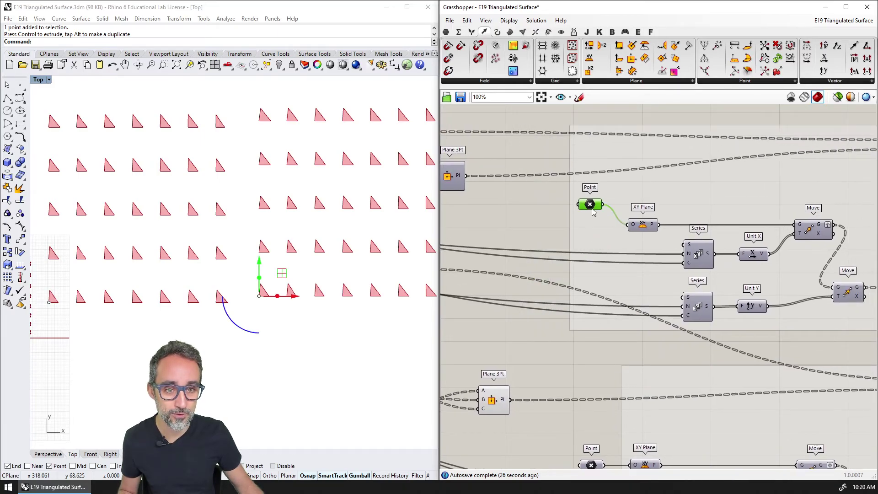
pyautogui.rightClick(676, 203)
pyautogui.click(731, 290)
pyautogui.click(668, 208)
# Cut and repaste the upper Point outside its group, wire it to the upper XY Plane and place it beside the lower Point.
pyautogui.moveTo(665, 200); pyautogui.dragTo(571, 202, button='right')
pyautogui.scroll(-2, 594, 206)
pyautogui.press('Delete')
pyautogui.moveTo(764, 143); pyautogui.dragTo(550, 293)
pyautogui.scroll(-3, 782, 181)
pyautogui.moveTo(625, 198); pyautogui.dragTo(625, 297)
pyautogui.scroll(-2, 631, 299)
pyautogui.scroll(1, 632, 299)
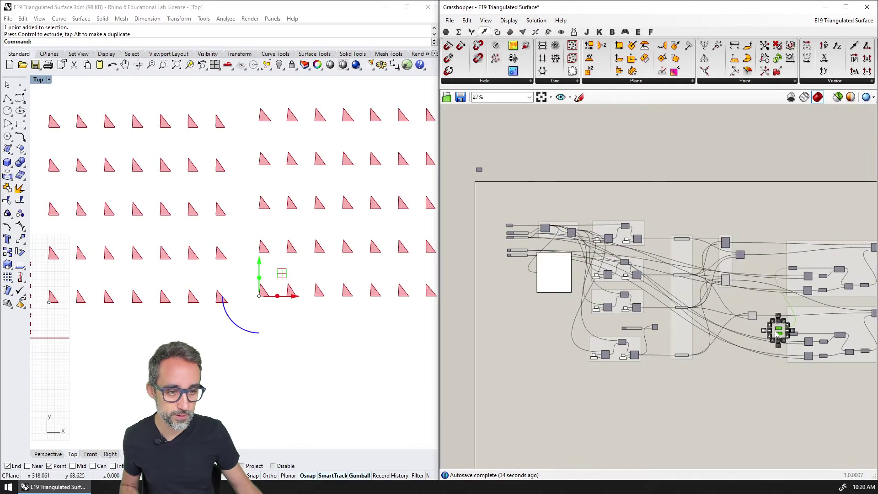
# Move both Point parameters between the V Count and DX sliders in the input area.
pyautogui.moveTo(778, 333); pyautogui.dragTo(503, 267)
pyautogui.scroll(5, 516, 271)
pyautogui.moveTo(560, 219); pyautogui.dragTo(561, 265)
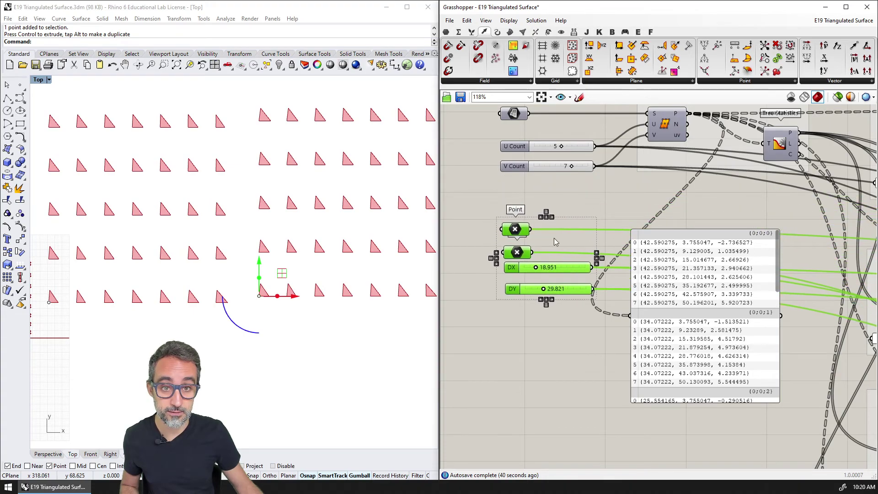
# Group the Surface, both Points and the U Count, V Count, DX and DY sliders, and align them.
pyautogui.moveTo(555, 241); pyautogui.dragTo(550, 284, button='right')
pyautogui.moveTo(476, 127); pyautogui.dragTo(609, 375)
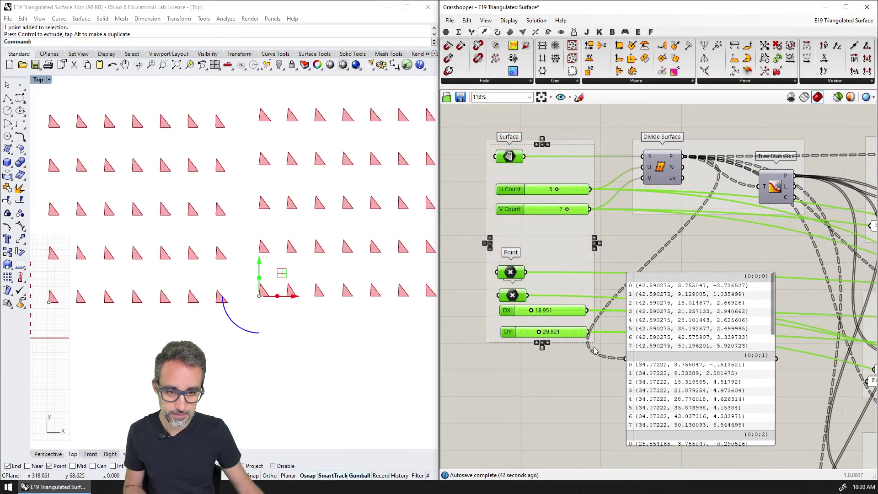
pyautogui.hotkey('ctrl', 'g')
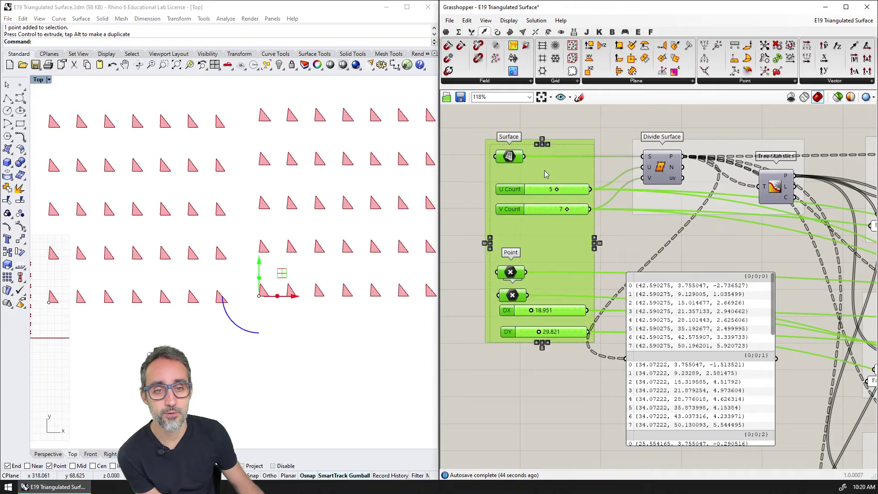
pyautogui.click(537, 145)
# Set DX to 12.181 and DY to 13.272 and reposition the grids' origin points in the Top view.
pyautogui.moveTo(376, 311); pyautogui.dragTo(346, 301, button='right')
pyautogui.scroll(-4, 361, 308)
pyautogui.scroll(3, 345, 301)
pyautogui.moveTo(527, 310); pyautogui.dragTo(524, 332)
pyautogui.moveTo(328, 283); pyautogui.dragTo(263, 289)
pyautogui.click(217, 352)
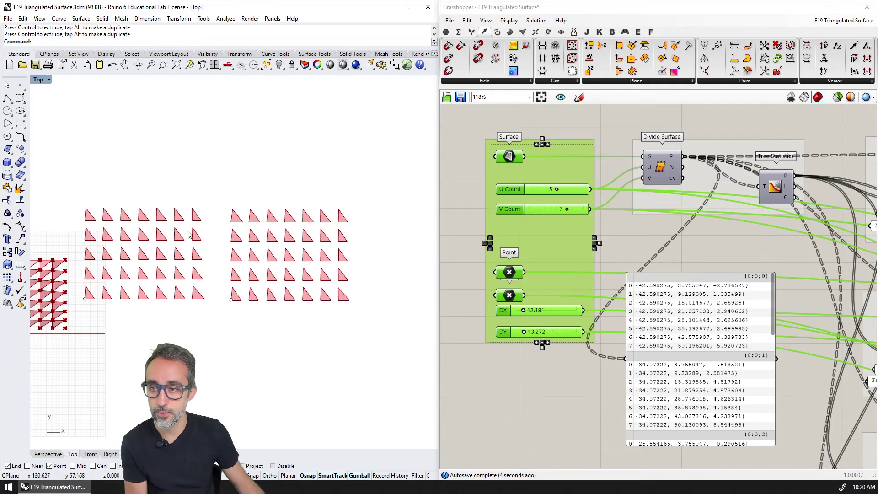
# Restore the four-viewport layout and move both Plane 3Pt components next to their layout groups.
pyautogui.doubleClick(36, 83)
pyautogui.scroll(-3, 552, 204)
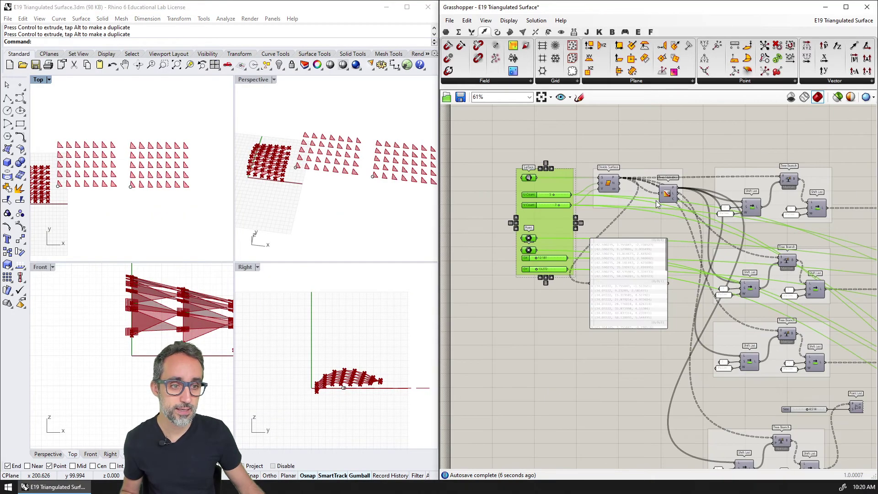
pyautogui.moveTo(805, 224); pyautogui.dragTo(563, 224, button='right')
pyautogui.scroll(-3, 594, 226)
pyautogui.scroll(3, 777, 237)
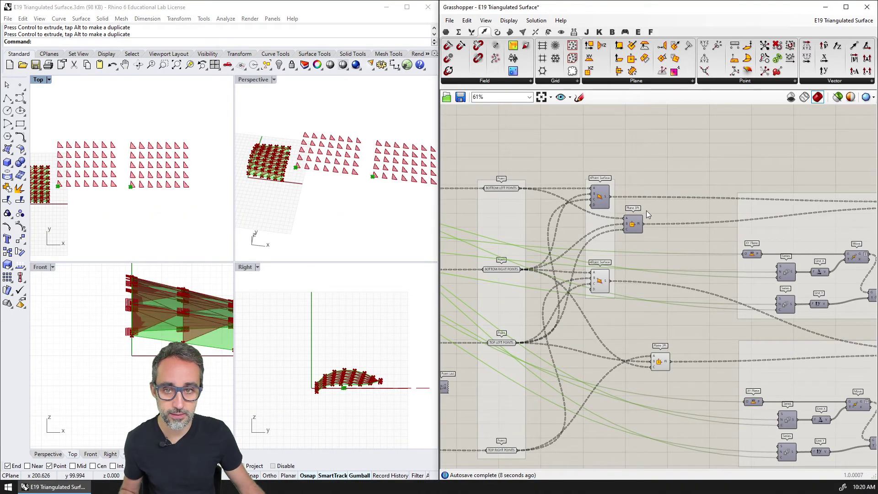
pyautogui.click(601, 197)
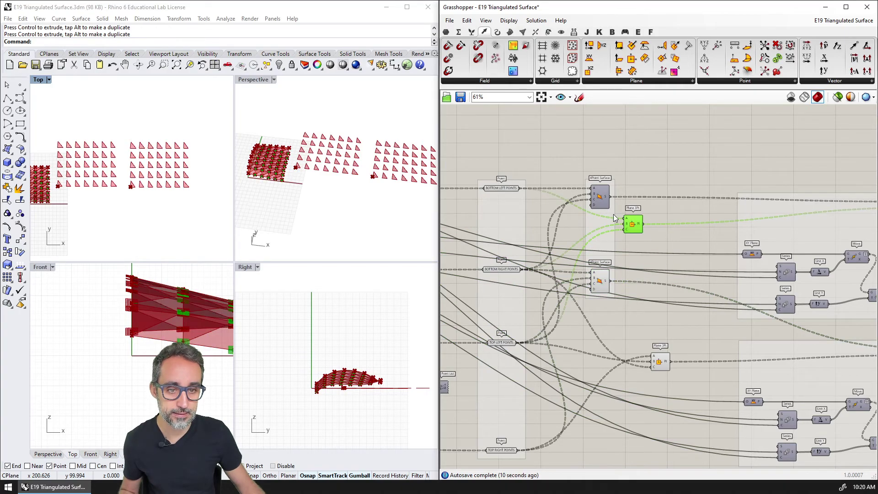
pyautogui.moveTo(620, 203); pyautogui.dragTo(653, 363)
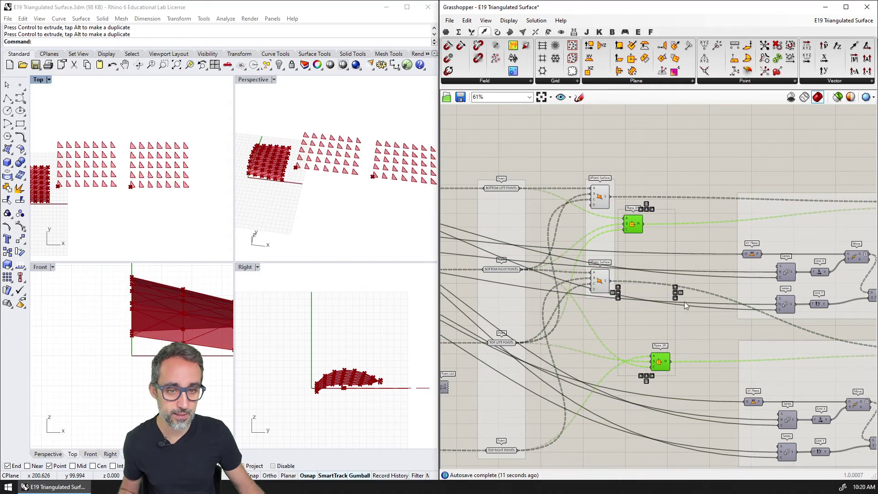
pyautogui.click(665, 314)
pyautogui.moveTo(634, 224); pyautogui.dragTo(719, 219)
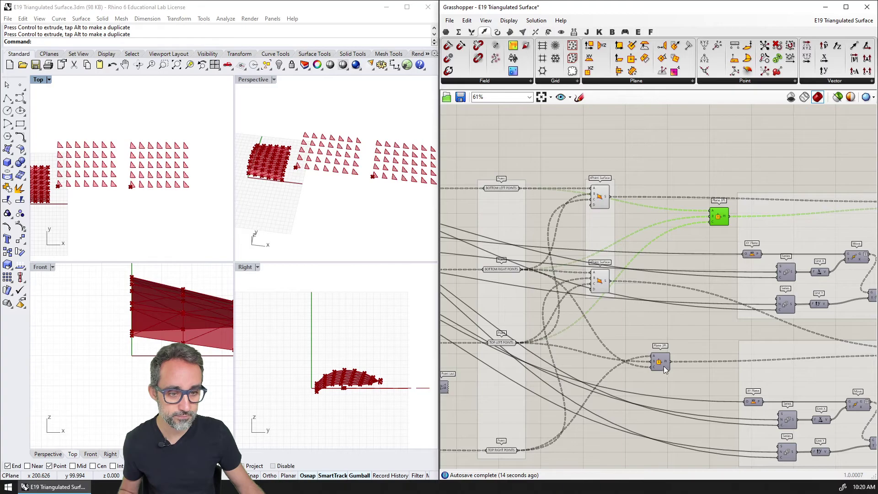
pyautogui.moveTo(665, 370); pyautogui.dragTo(723, 363)
# Turn off the preview of the four grouped corner-point parameters that feed the 4Point Surface and Plane 3Pt components.
pyautogui.scroll(-2, 660, 309)
pyautogui.scroll(4, 666, 272)
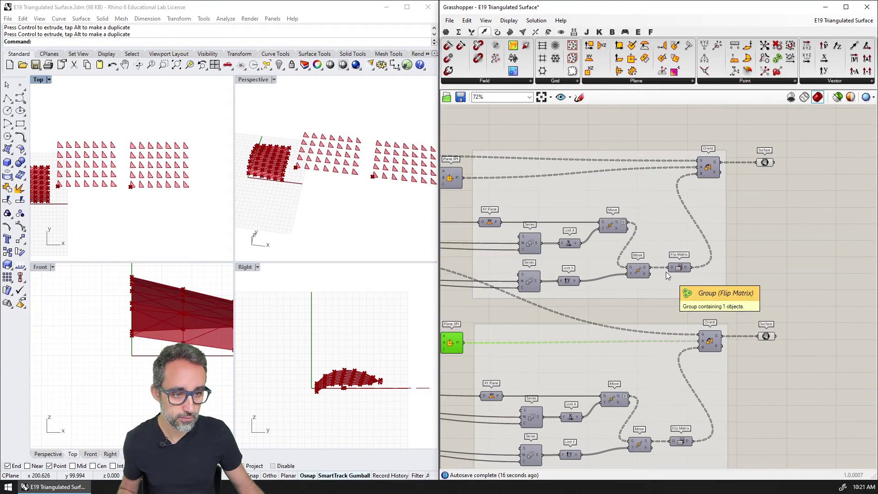
pyautogui.scroll(-3, 665, 272)
pyautogui.moveTo(536, 171); pyautogui.dragTo(582, 294)
pyautogui.moveTo(562, 249); pyautogui.dragTo(696, 240, button='right')
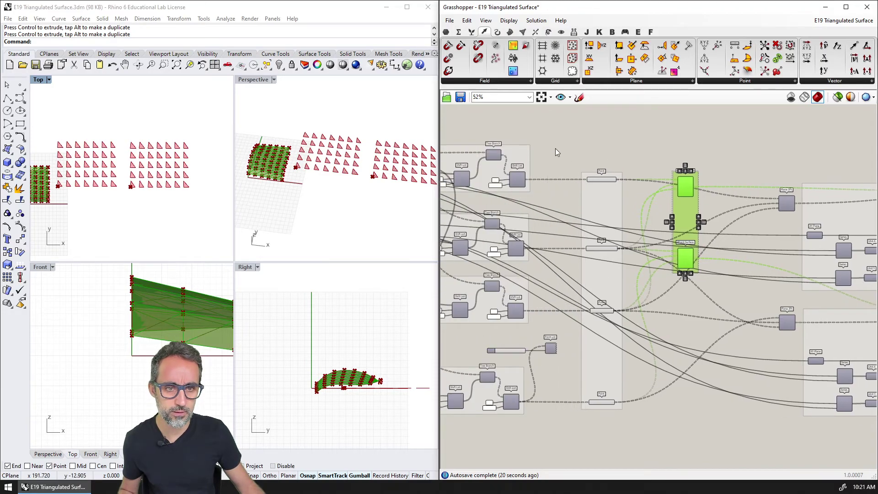
pyautogui.moveTo(555, 148); pyautogui.dragTo(646, 446)
# Maximize the Perspective viewport around the triangulated surface and bring the definition's input area into view.
pyautogui.doubleClick(253, 79)
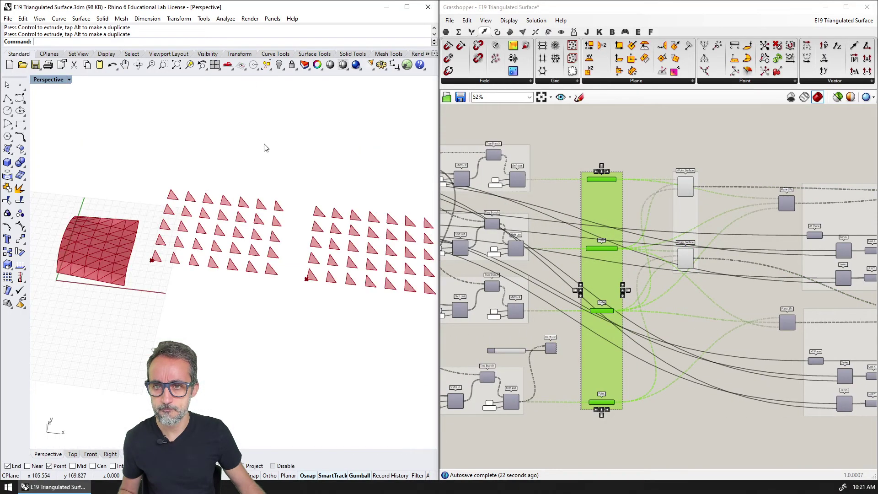
pyautogui.moveTo(265, 147); pyautogui.dragTo(247, 242, button='right')
pyautogui.scroll(5, 247, 256)
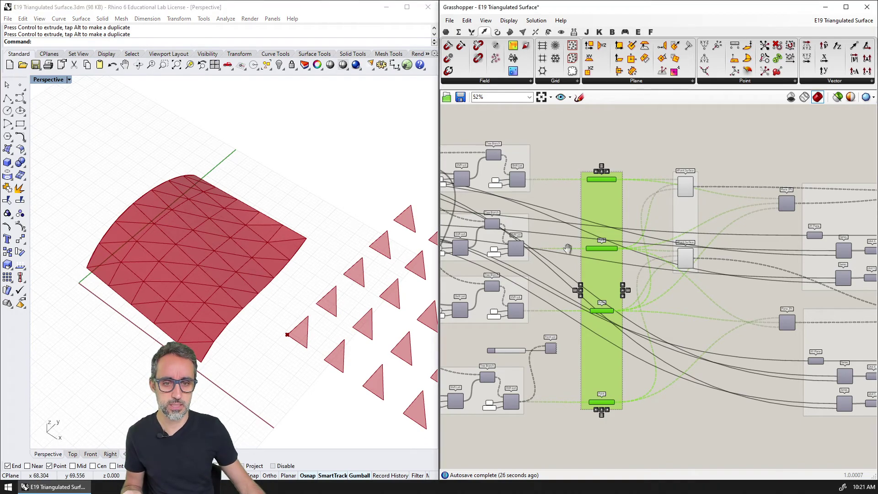
pyautogui.scroll(5, 608, 227)
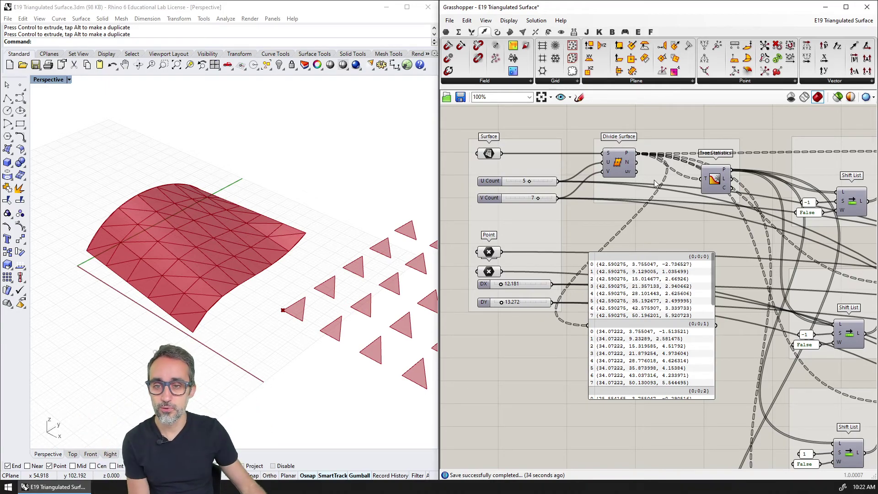
# Minimize the Grasshopper window and maximize the Rhino window for a close view of the triangulated surface.
pyautogui.click(825, 7)
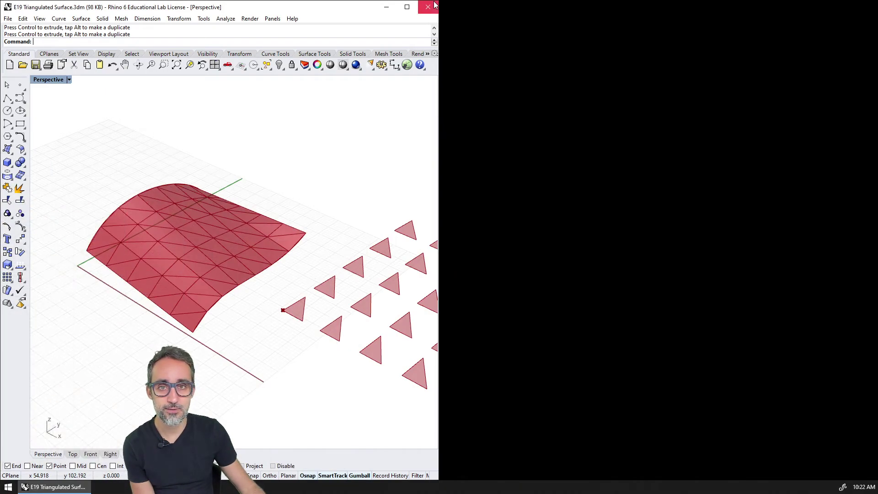
pyautogui.click(407, 7)
pyautogui.moveTo(513, 139); pyautogui.dragTo(500, 210, button='right')
pyautogui.scroll(5, 416, 254)
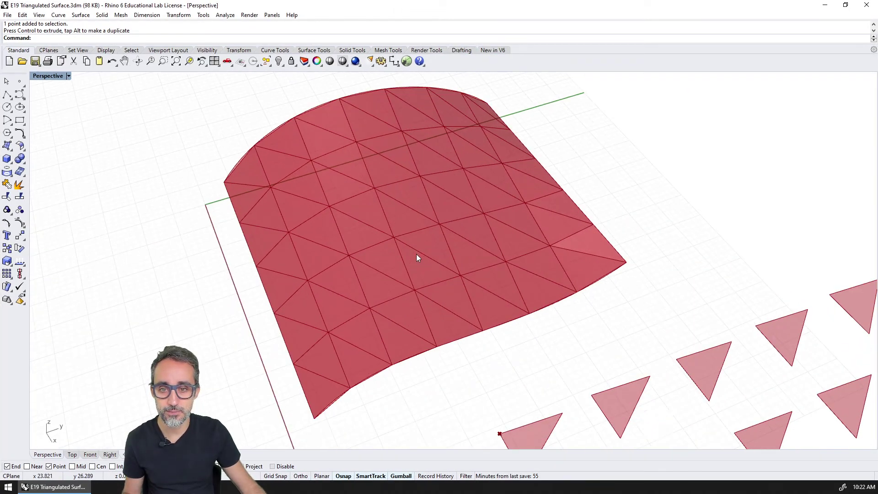
# Examine the triangulated surface and both grids of flattened triangular panels from several angles in the Perspective view.
pyautogui.moveTo(416, 254); pyautogui.dragTo(551, 249, button='right')
pyautogui.scroll(-5, 486, 259)
pyautogui.scroll(-4, 550, 249)
pyautogui.keyDown('shift'); pyautogui.moveTo(551, 250); pyautogui.dragTo(464, 239, button='right'); pyautogui.keyUp('shift')
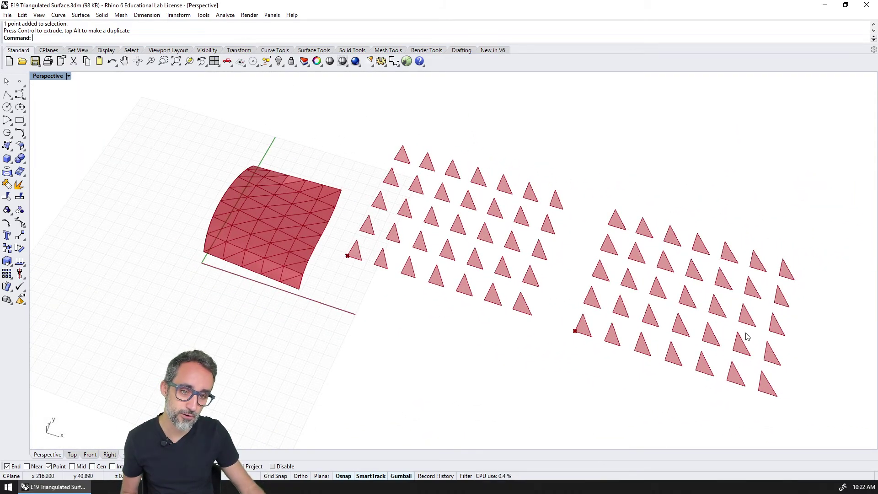
pyautogui.moveTo(611, 272); pyautogui.dragTo(608, 298, button='right')
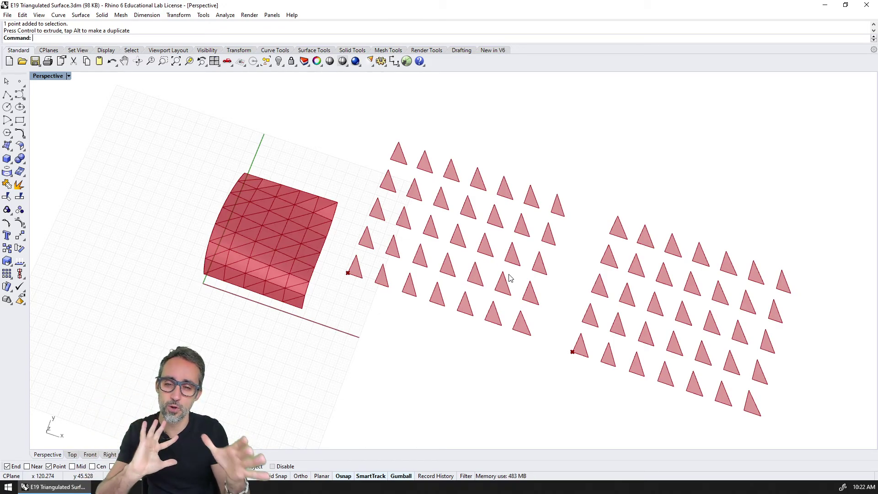
pyautogui.moveTo(505, 273); pyautogui.dragTo(480, 325, button='right')
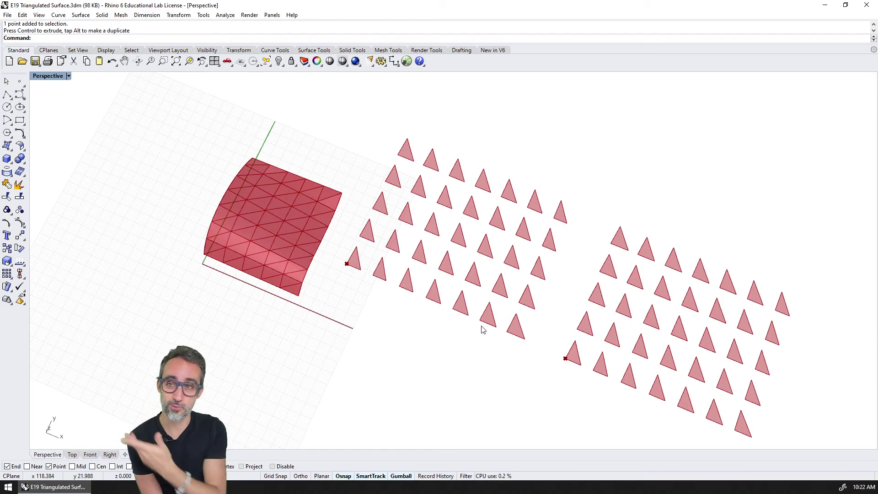
pyautogui.moveTo(415, 281); pyautogui.dragTo(350, 282, button='right')
pyautogui.scroll(6, 331, 173)
pyautogui.scroll(-1, 332, 173)
pyautogui.scroll(1, 333, 222)
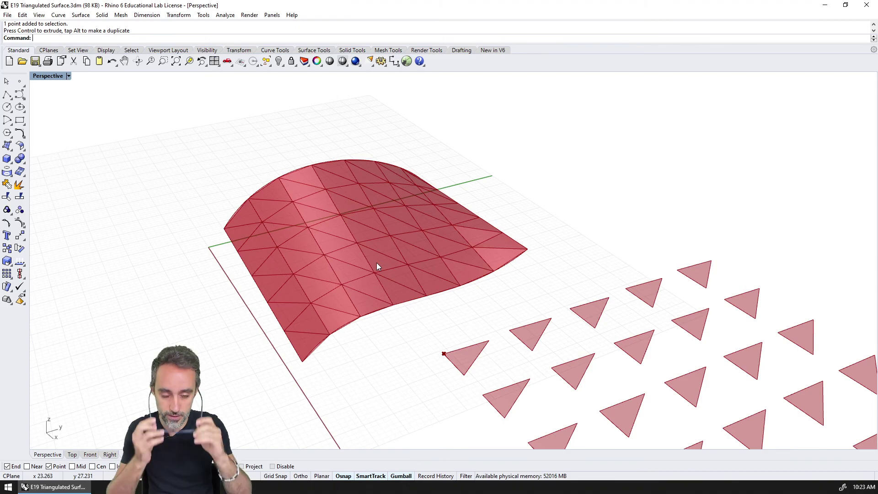
pyautogui.moveTo(377, 263); pyautogui.dragTo(329, 181, button='right')
pyautogui.scroll(-3, 265, 218)
pyautogui.moveTo(328, 181); pyautogui.dragTo(323, 191, button='right')
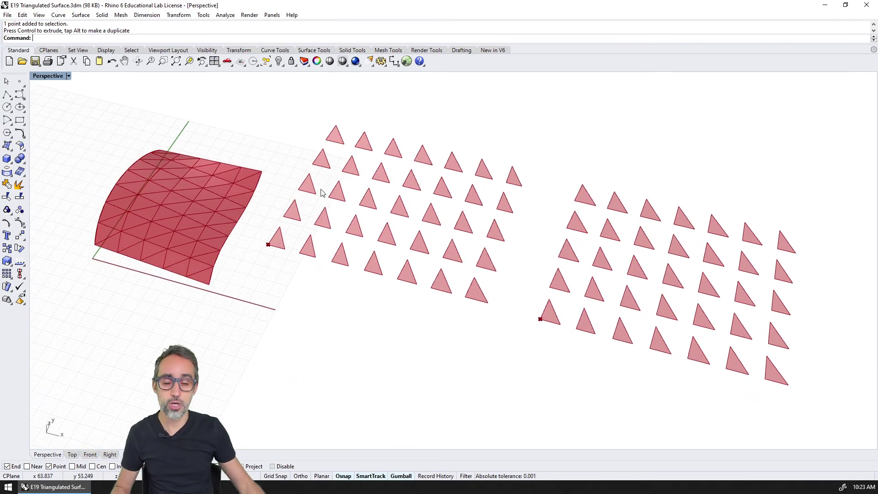